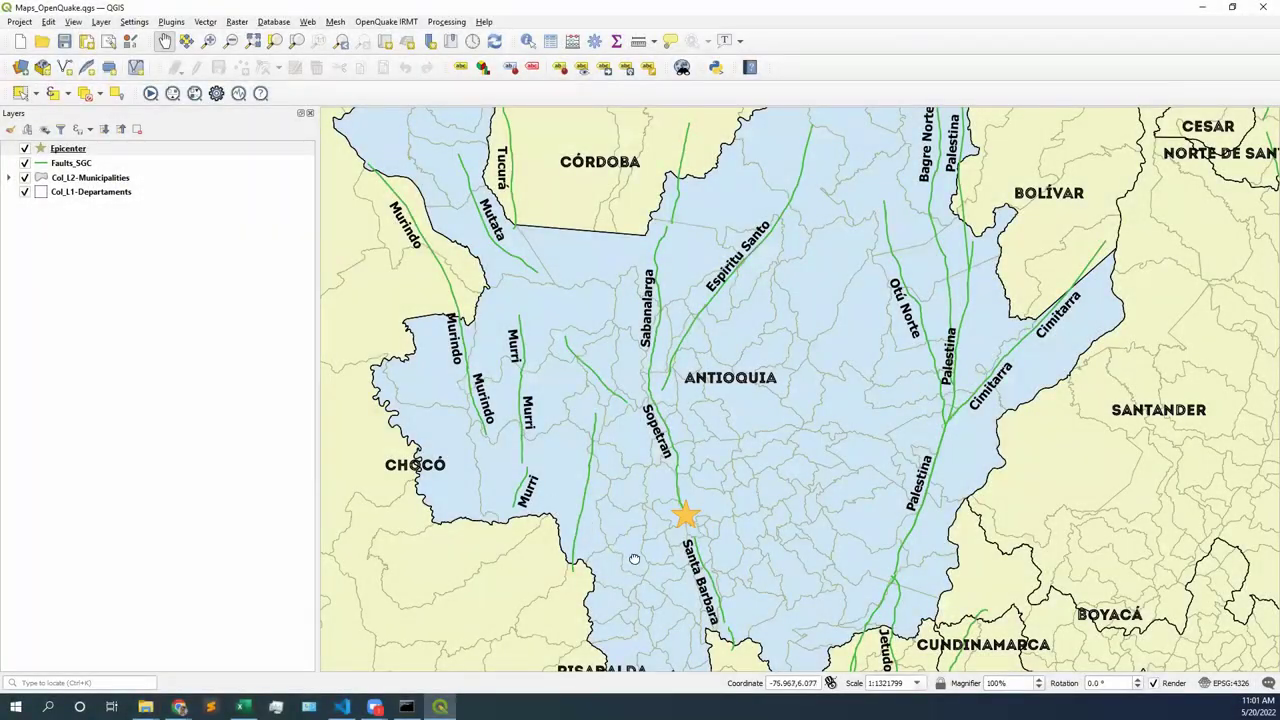
# - Switch from the QGIS map to the browser and open the Input Preparation Toolkit page, placing it beside the OpenQuake engine page
pyautogui.moveTo(600, 555); pyautogui.dragTo(664, 505)
pyautogui.scroll(-1, 545, 363)
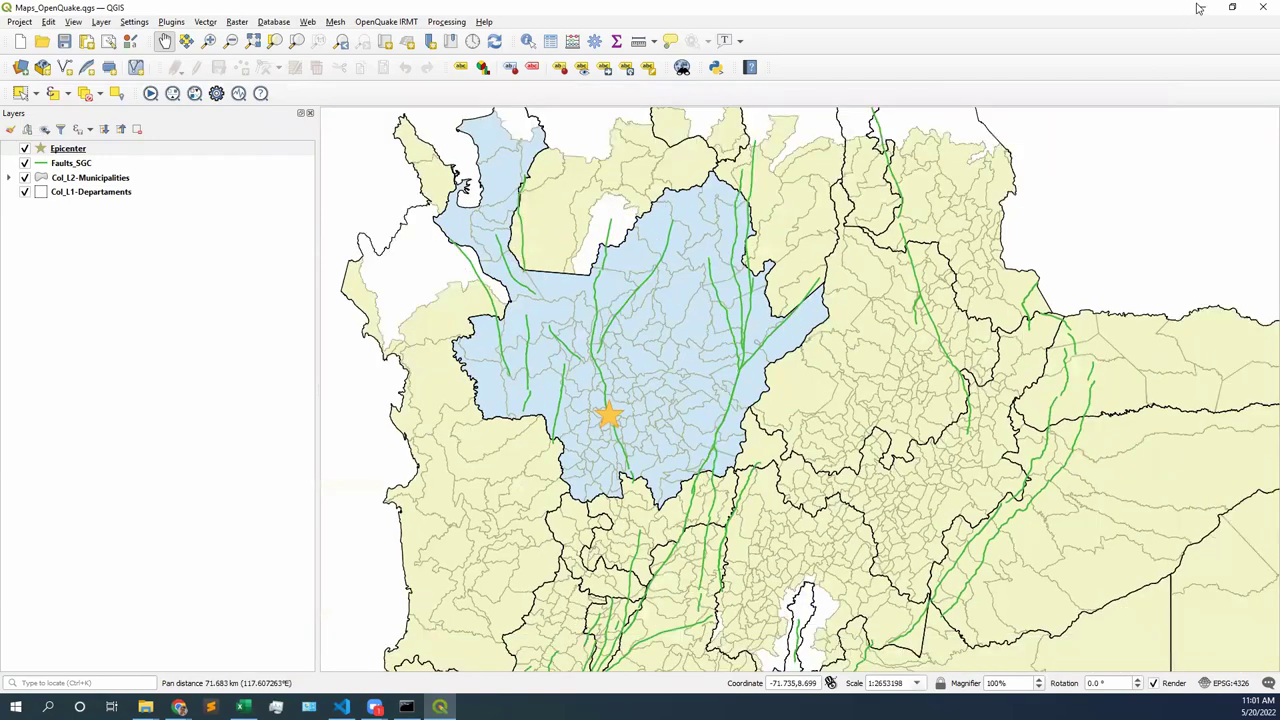
pyautogui.click(1200, 8)
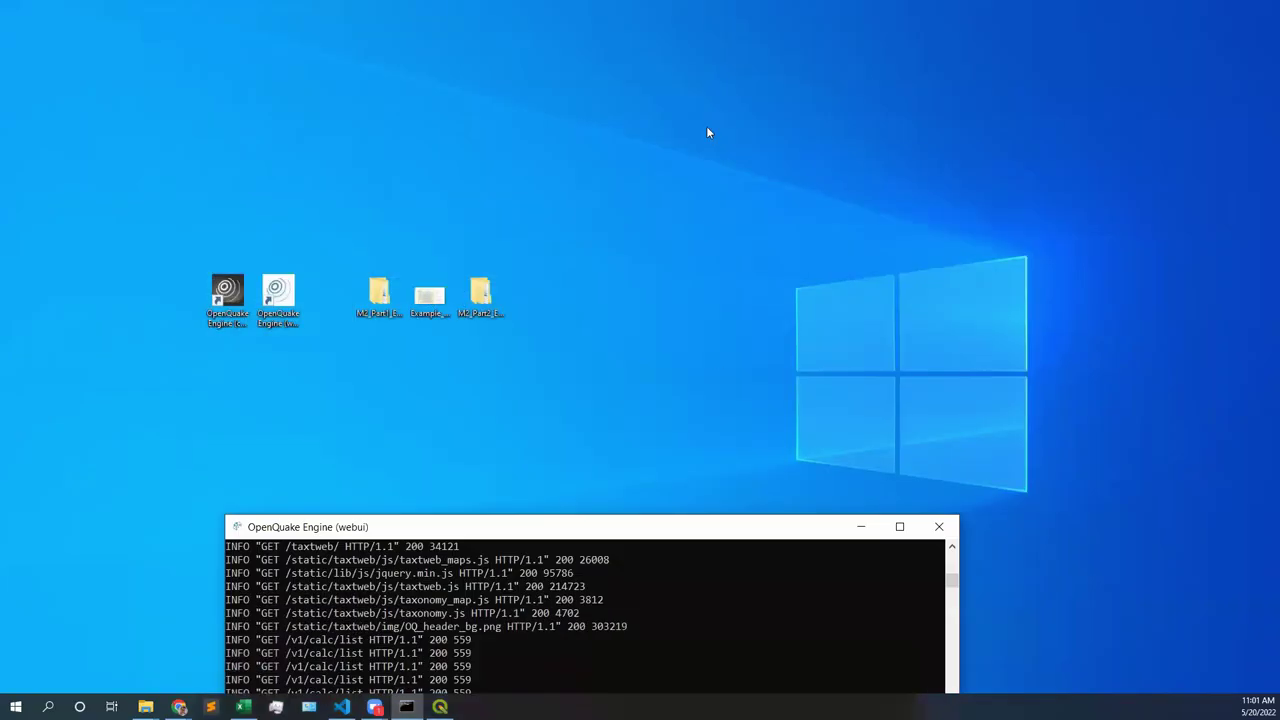
pyautogui.press('super+d')
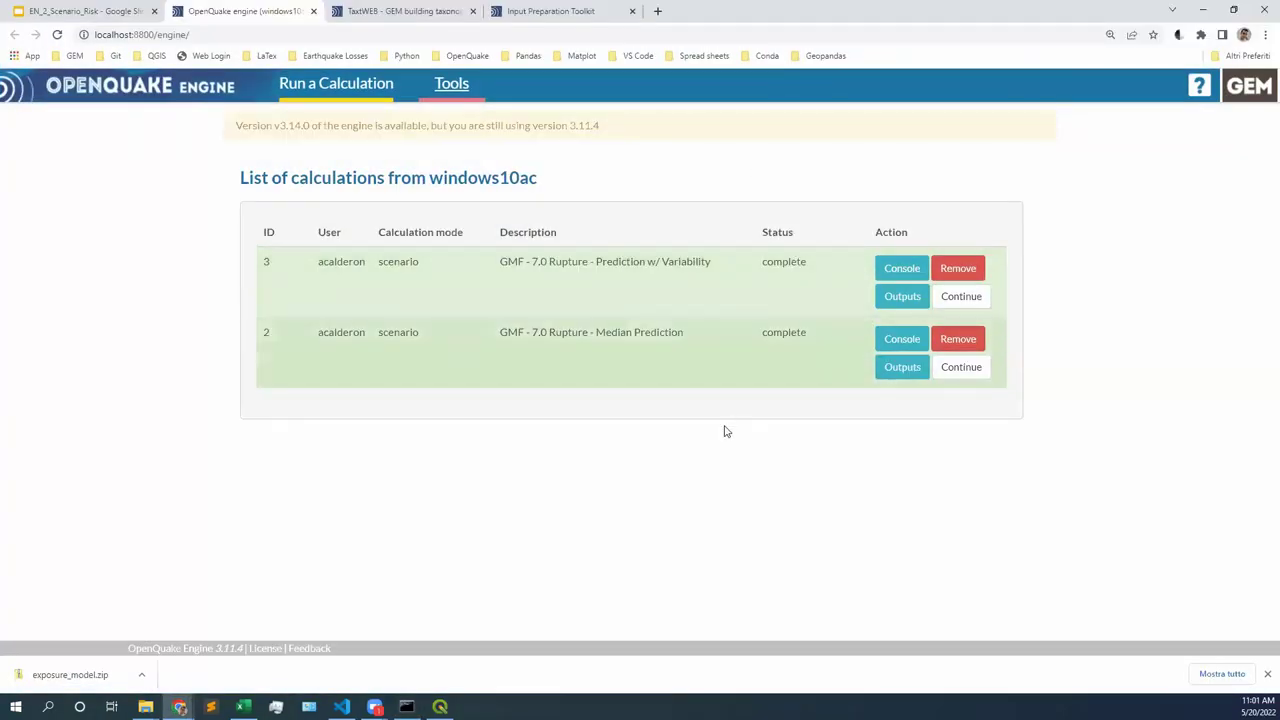
pyautogui.moveTo(565, 11); pyautogui.dragTo(405, 11)
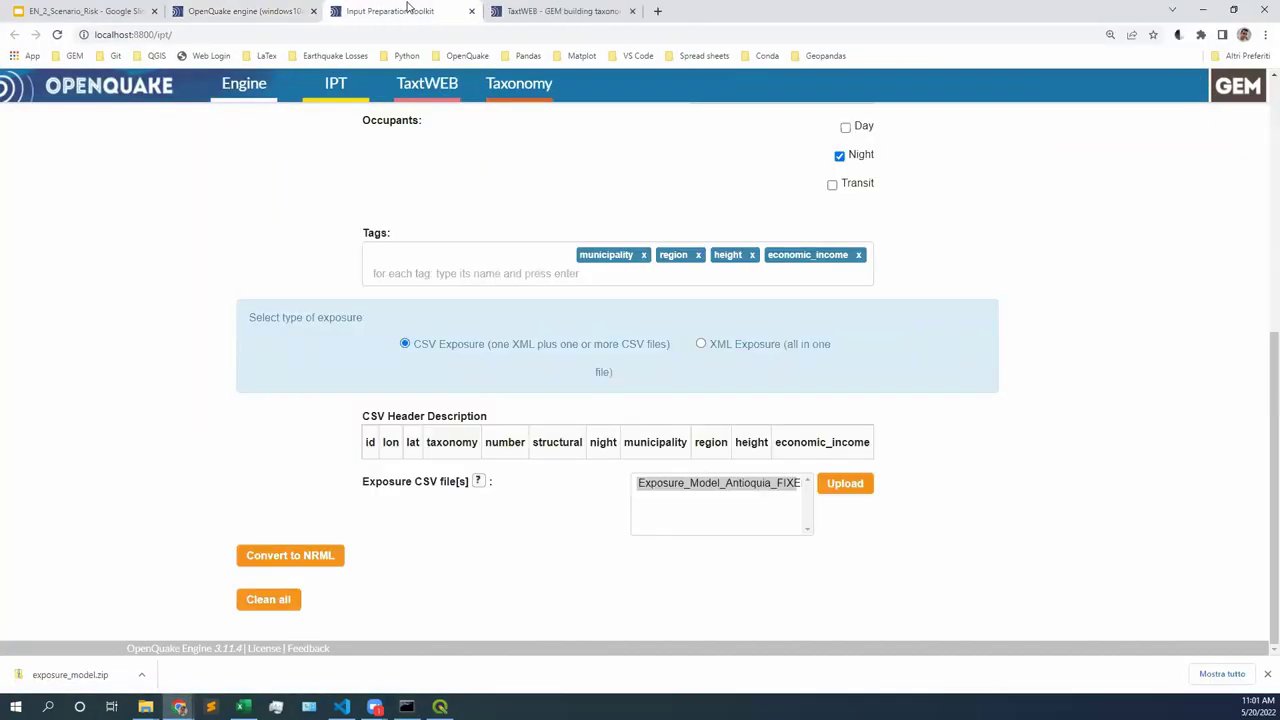
# - Reset the toolkit's configuration file form and delete all its uploaded files
pyautogui.scroll(5, 823, 346)
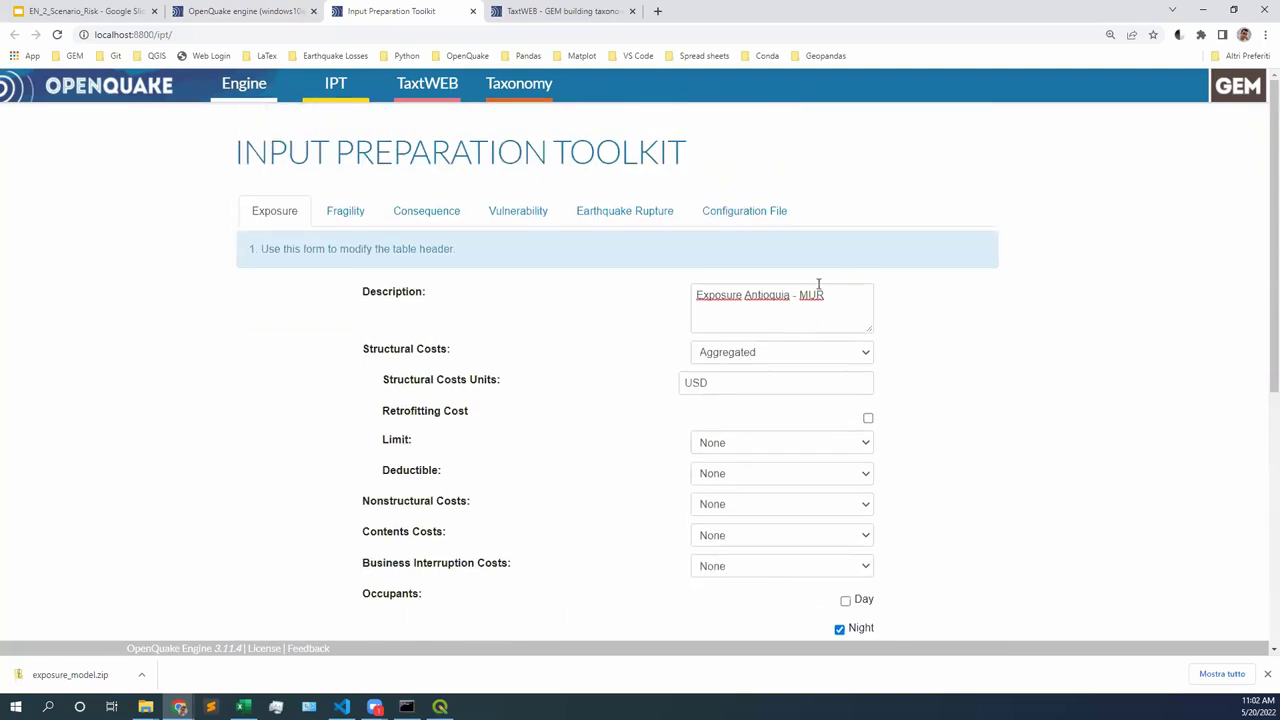
pyautogui.scroll(-5, 766, 408)
pyautogui.scroll(5, 851, 514)
pyautogui.click(748, 215)
pyautogui.scroll(-8, 1008, 480)
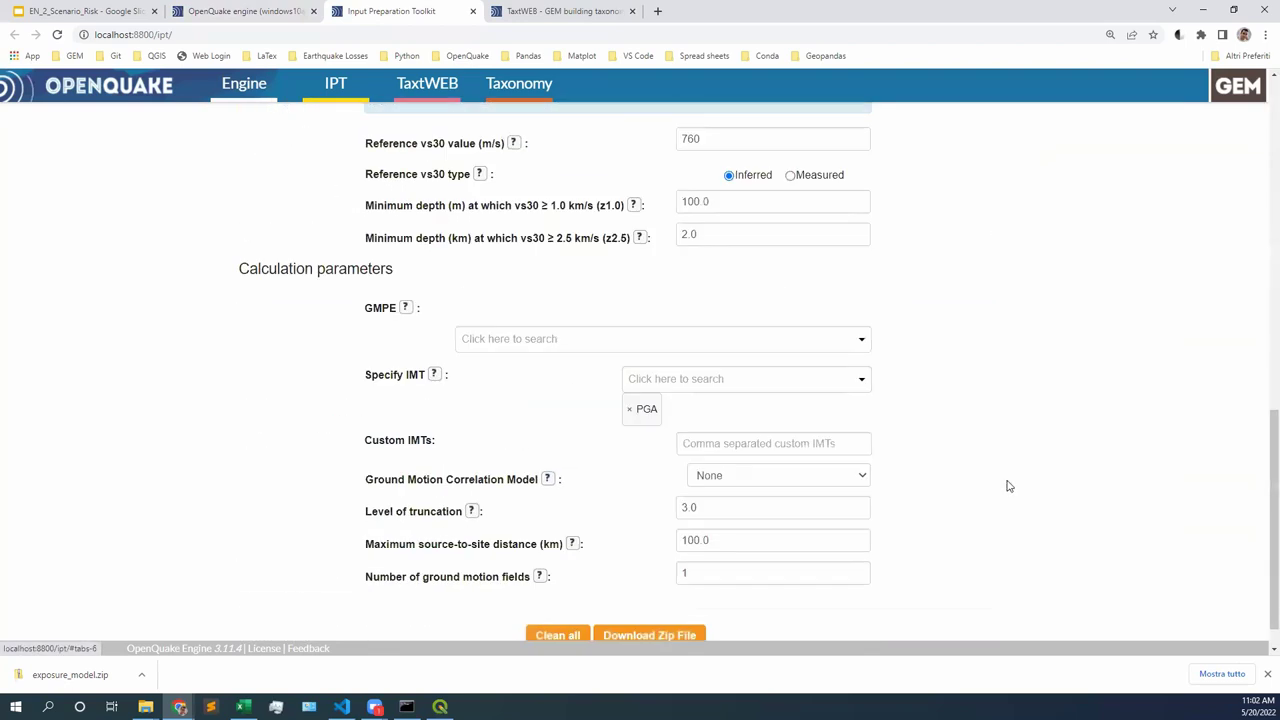
pyautogui.click(557, 597)
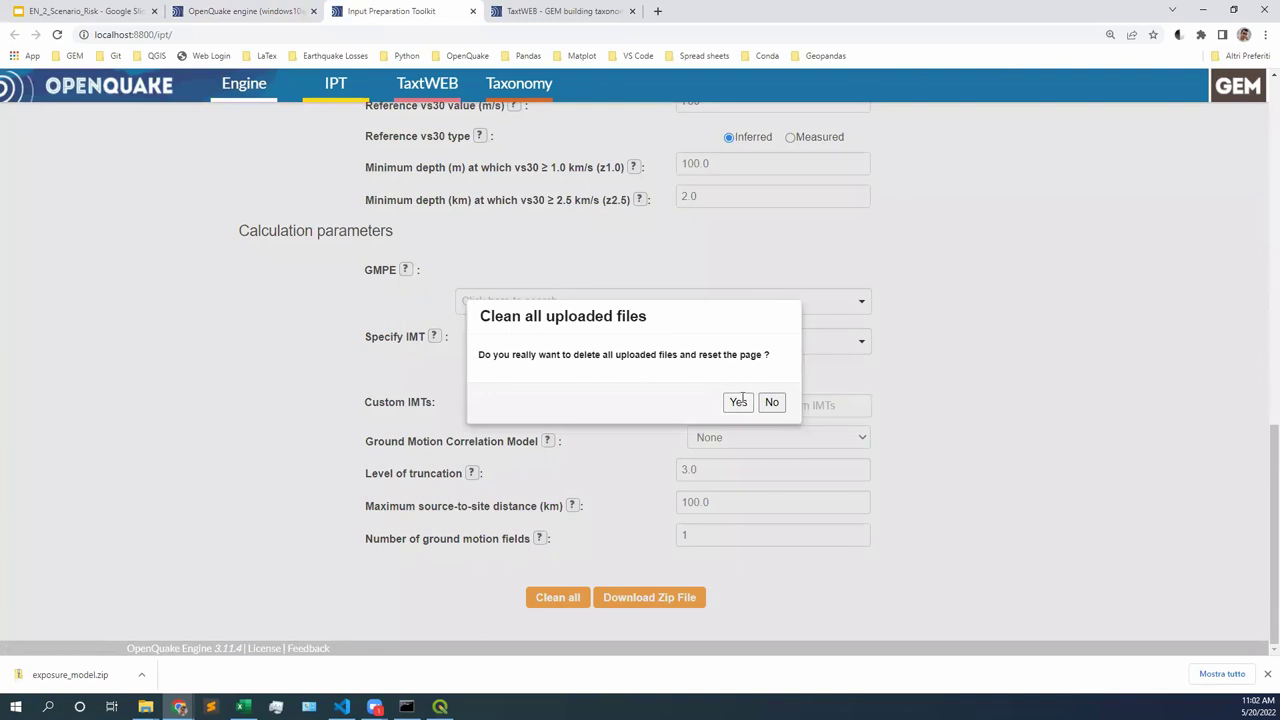
pyautogui.click(738, 402)
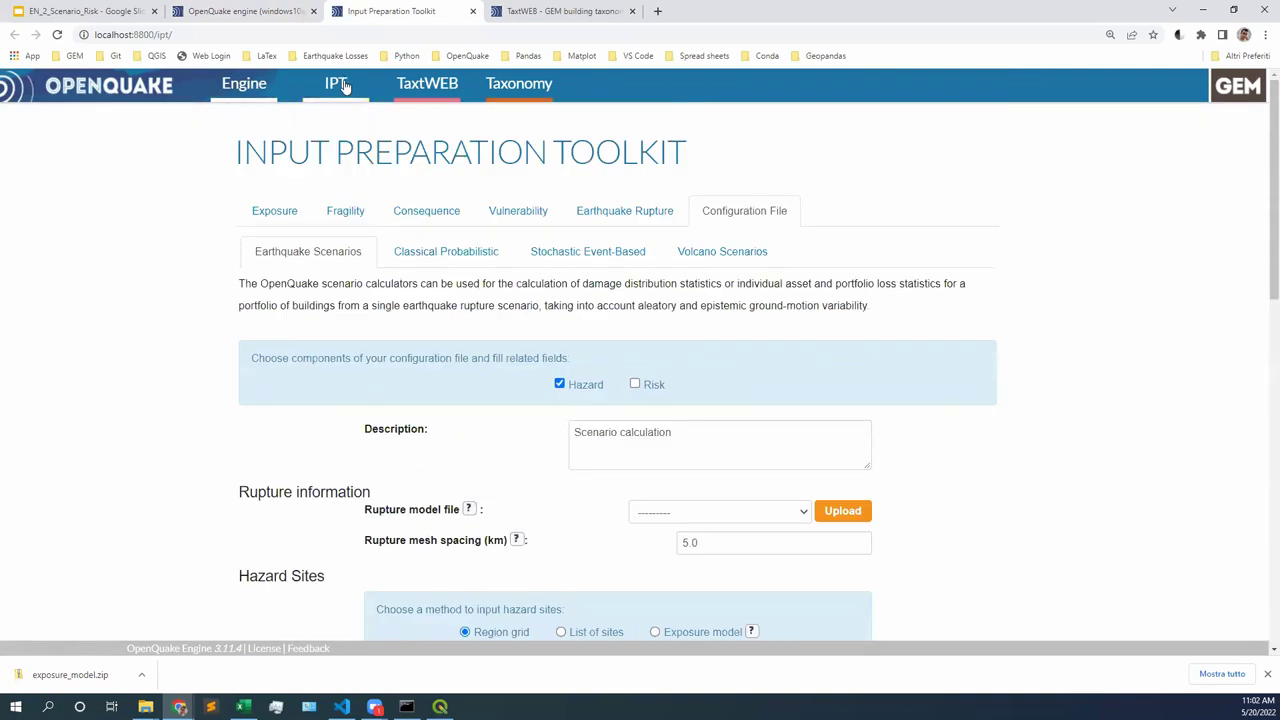
# - In the configuration file's Earthquake Scenarios form, include the Risk component with the Damage option alongside Hazard
pyautogui.click(286, 211)
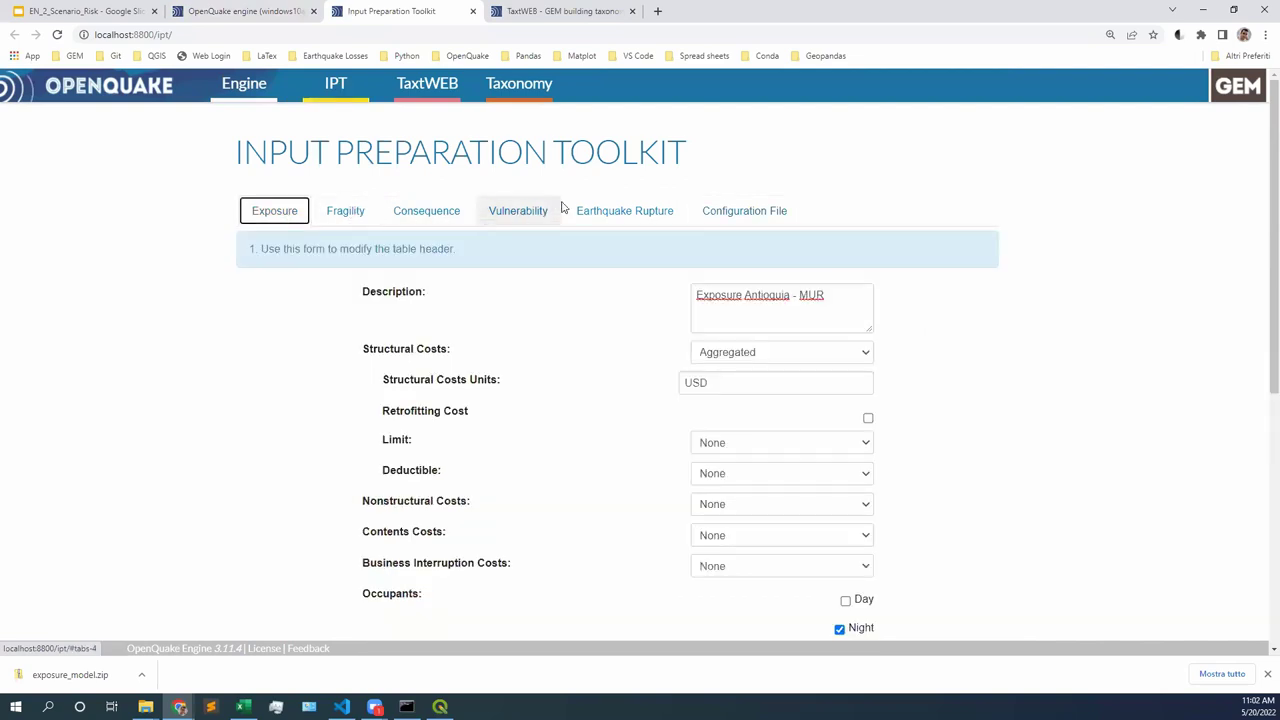
pyautogui.click(743, 214)
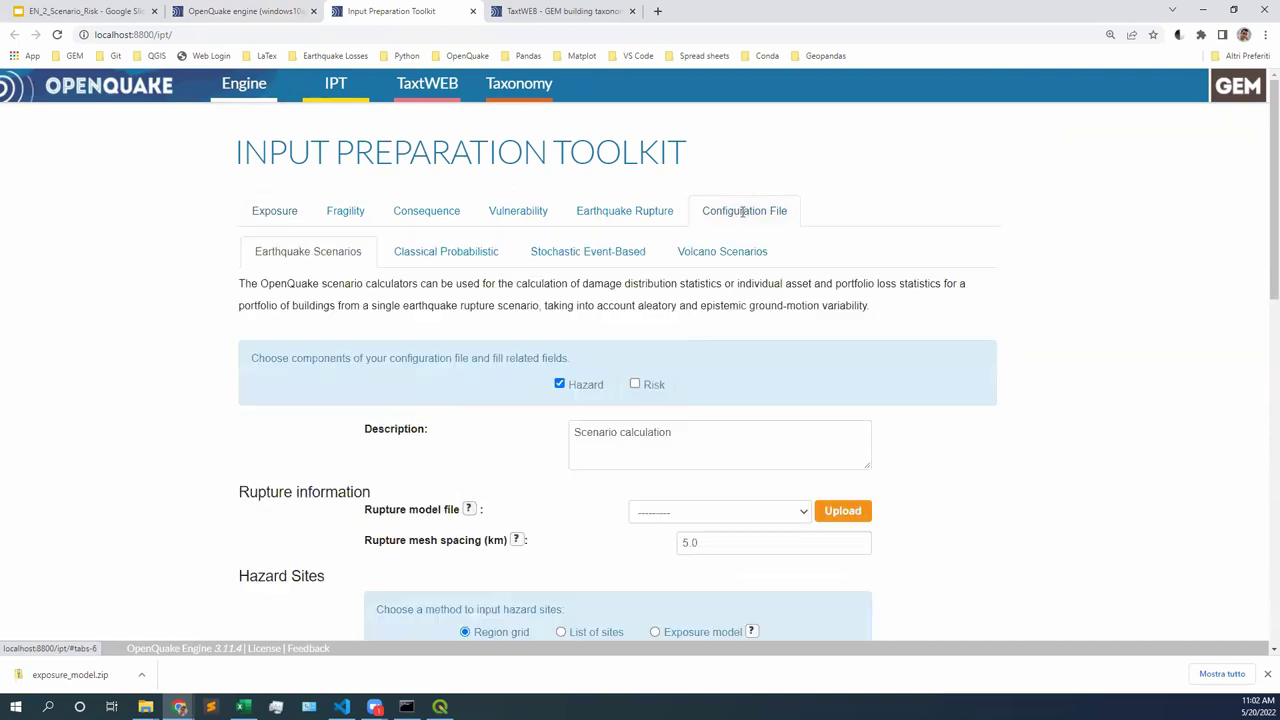
pyautogui.click(288, 260)
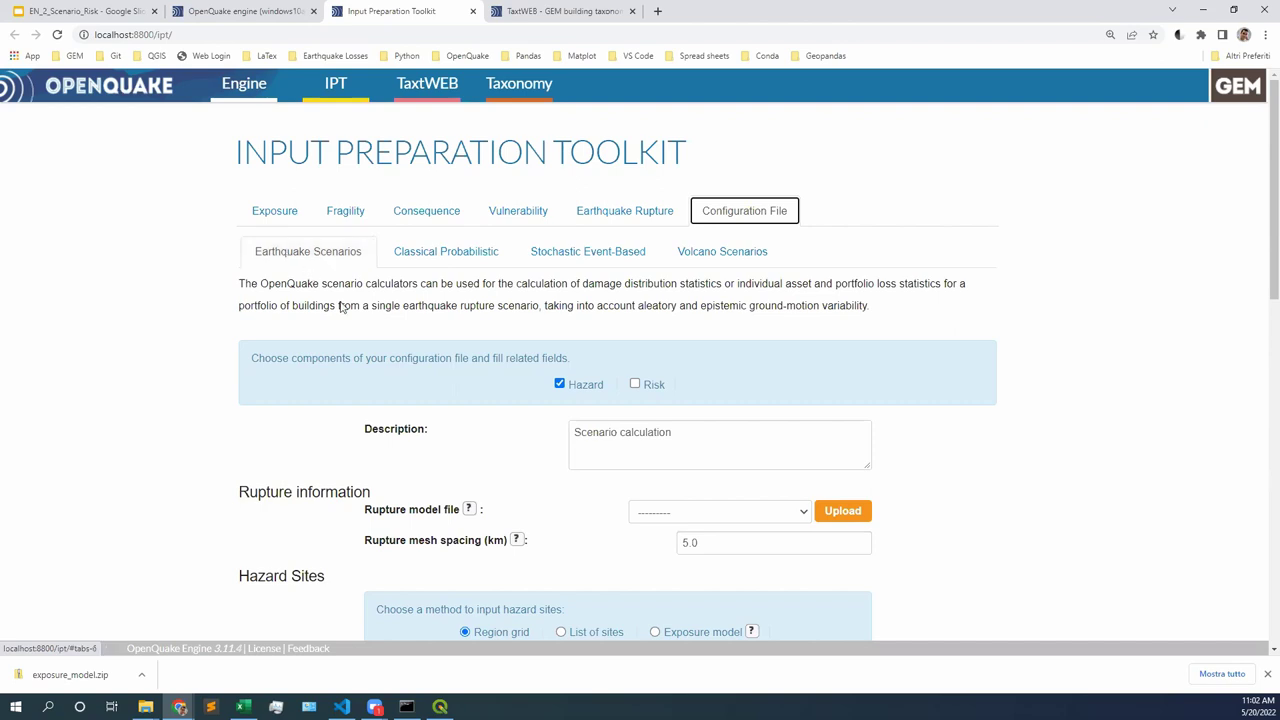
pyautogui.scroll(-1, 455, 357)
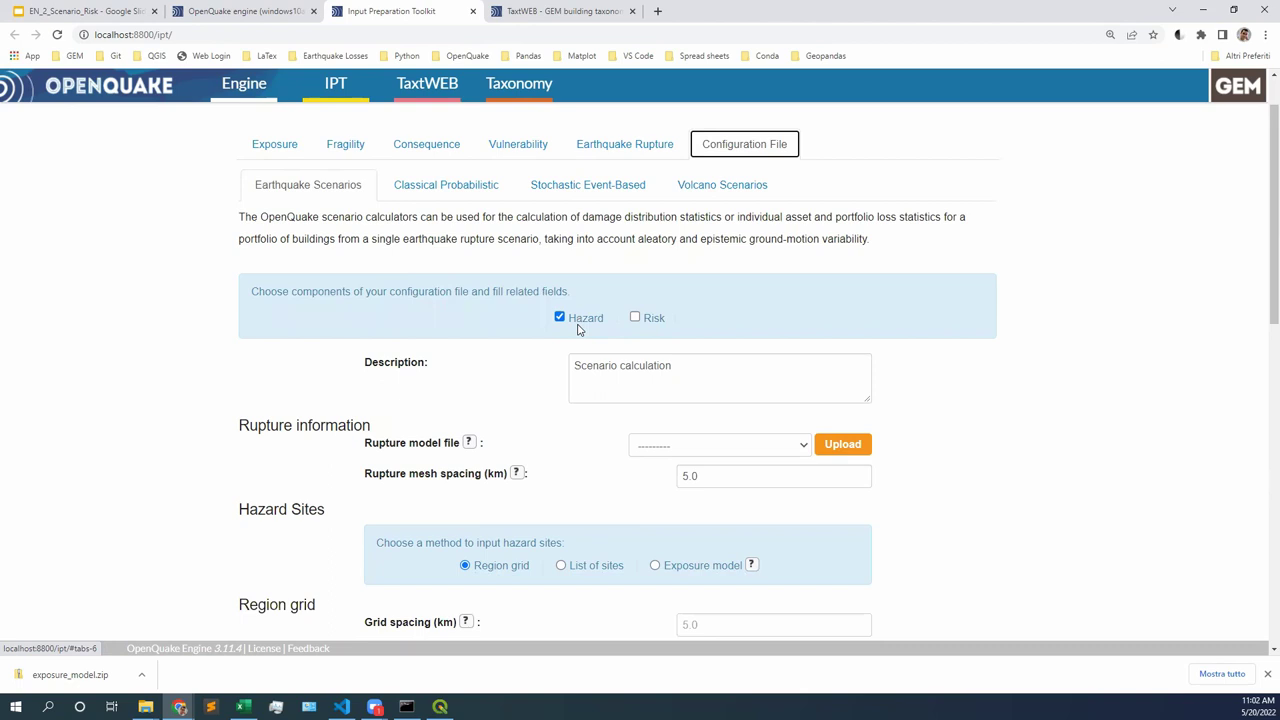
pyautogui.click(635, 318)
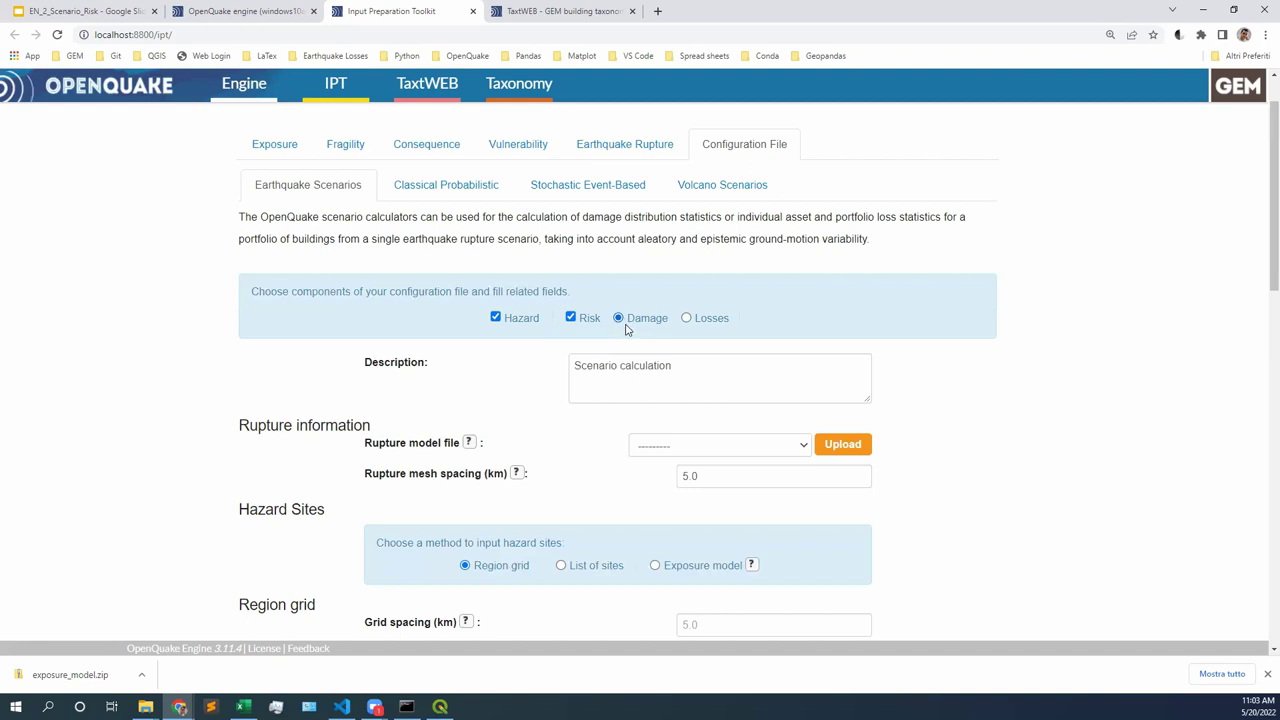
# - Replace the scenario description with "Scenario San Jeronimo Mw 7 - Antioquia"
pyautogui.scroll(-1, 623, 323)
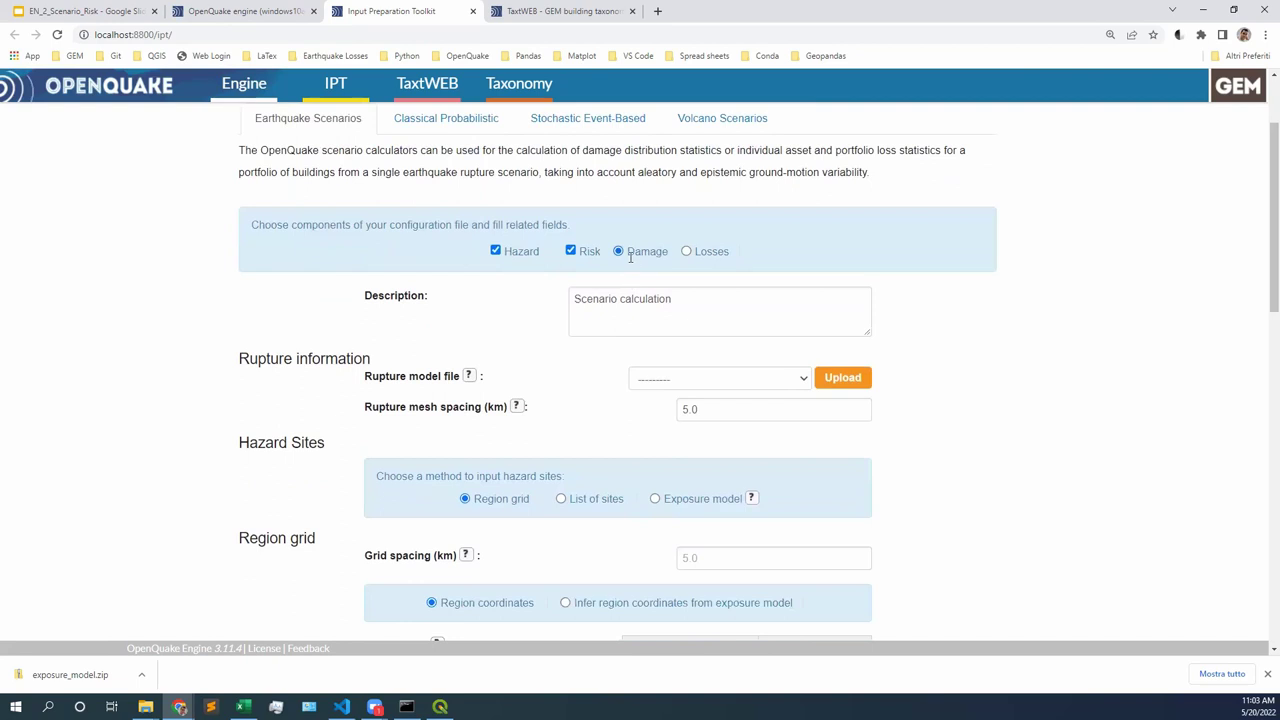
pyautogui.tripleClick(734, 314)
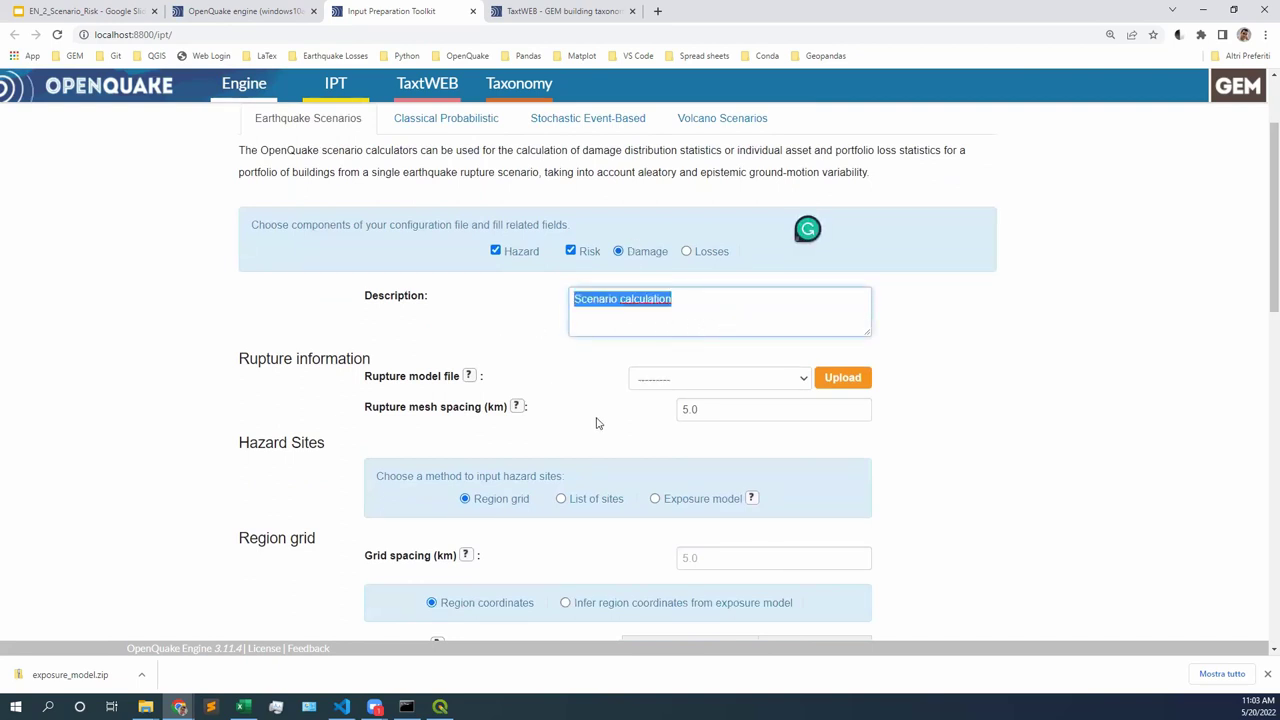
pyautogui.press('BackSpace')
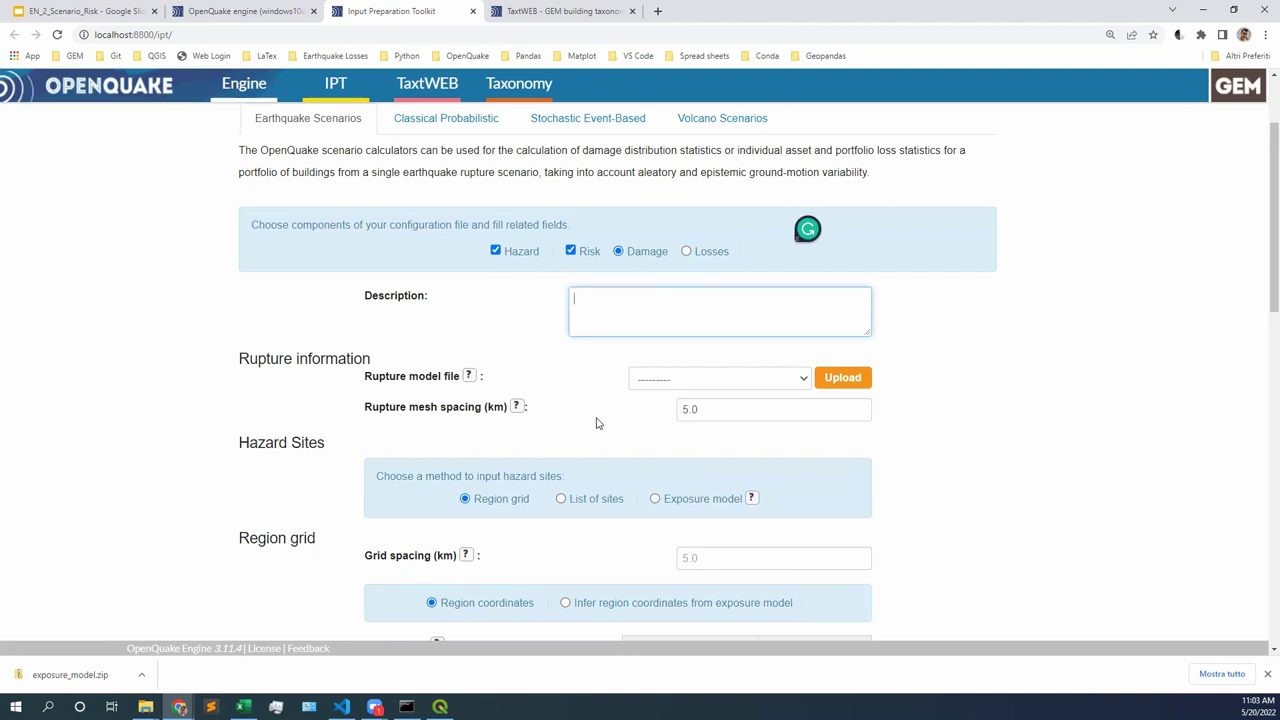
pyautogui.write('Scenario San Jeromino Mw 7 - Antiqu')
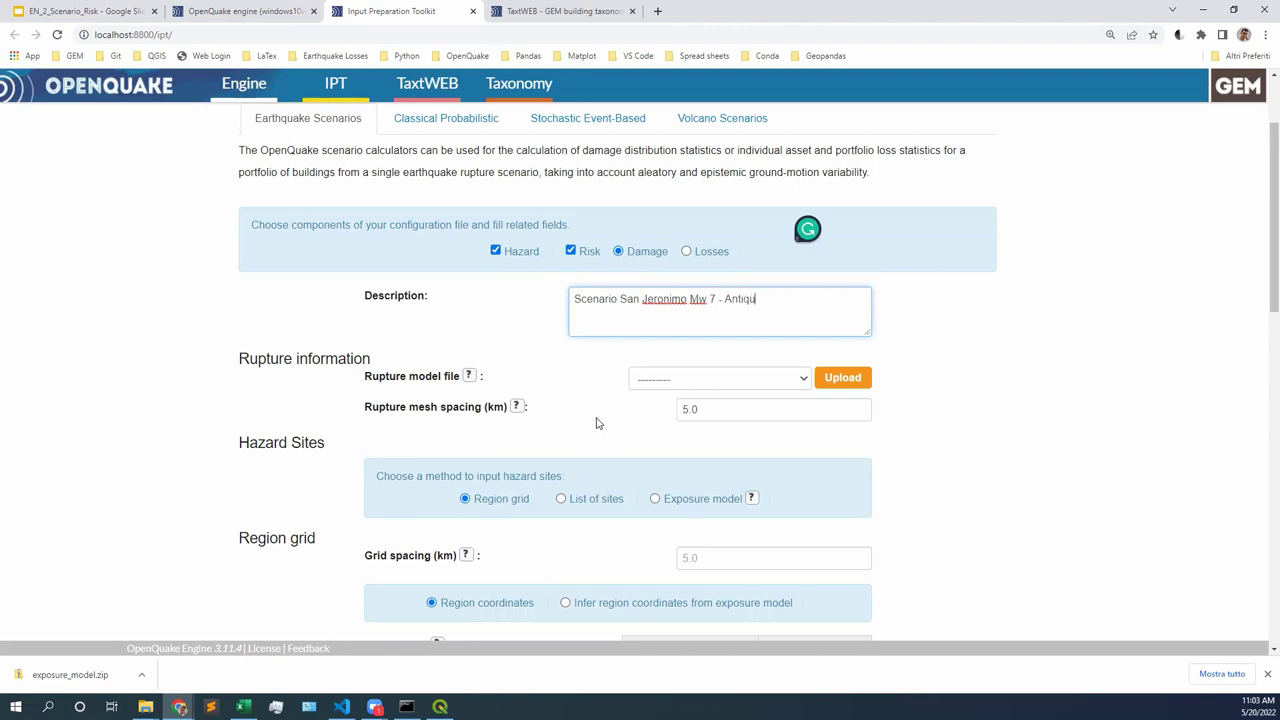
pyautogui.press('BackSpace')
pyautogui.press('BackSpace')
pyautogui.write('oquia')
pyautogui.moveTo(803, 306); pyautogui.dragTo(554, 283)
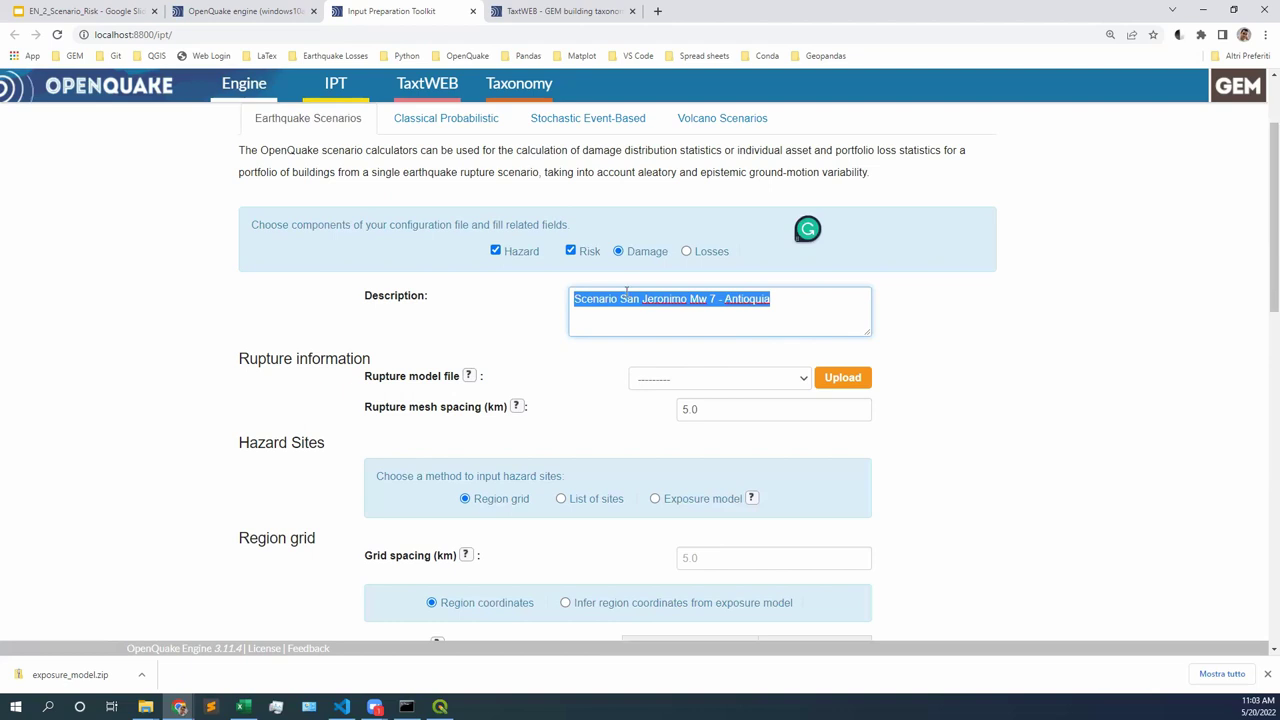
pyautogui.click(735, 305)
# - Upload Rupture_San_Jeronimo_Mw7.xml from the desktop folder M2_Part2_Exercise, subfolder Material, as the rupture model file
pyautogui.scroll(-1, 732, 365)
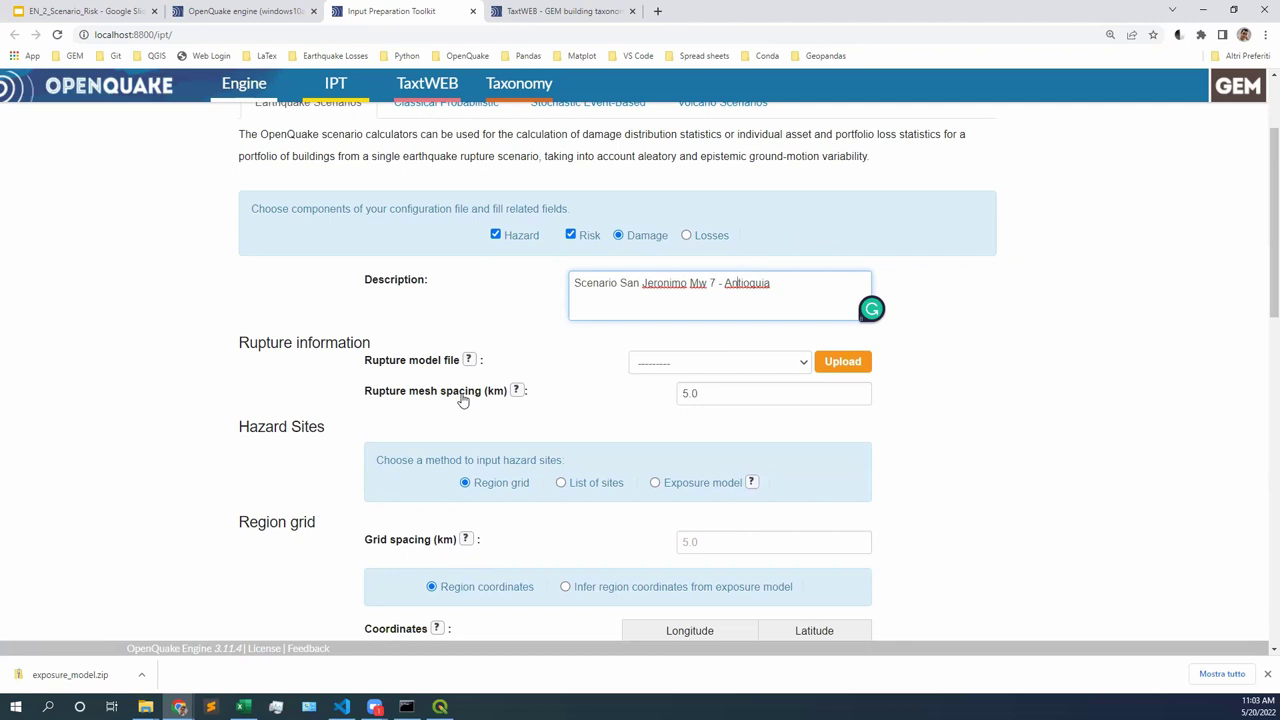
pyautogui.click(864, 367)
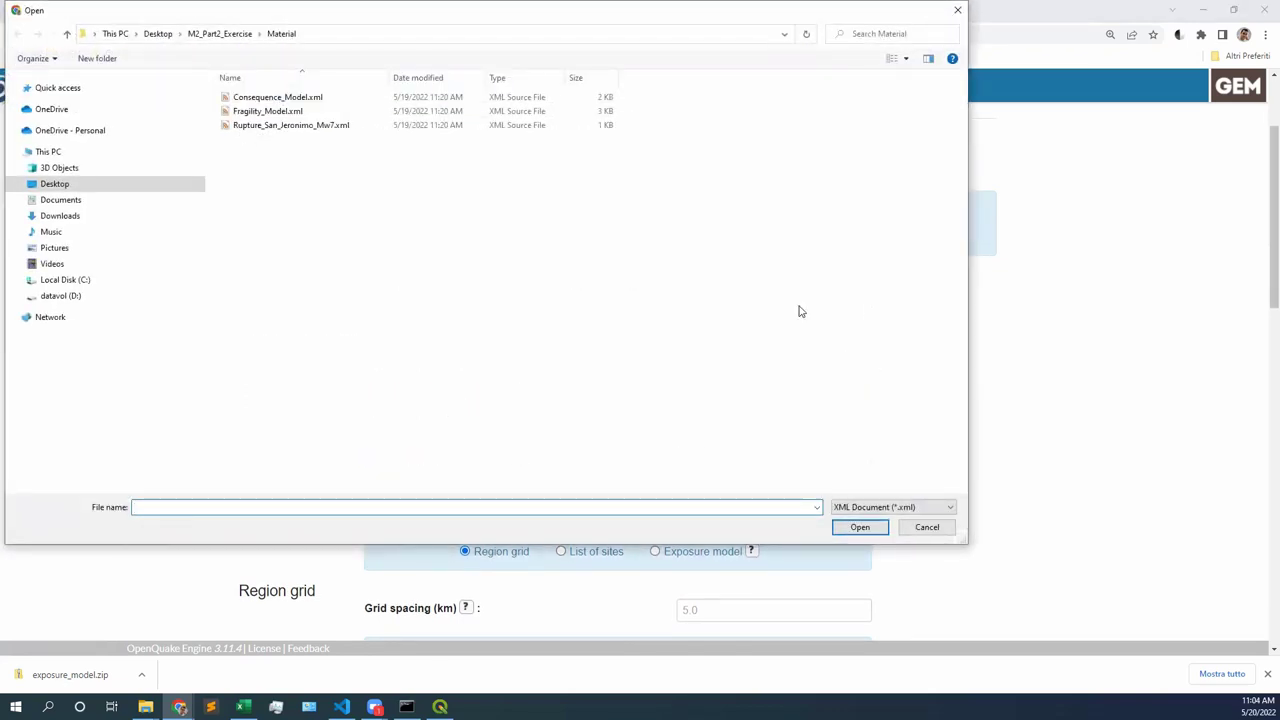
pyautogui.click(50, 186)
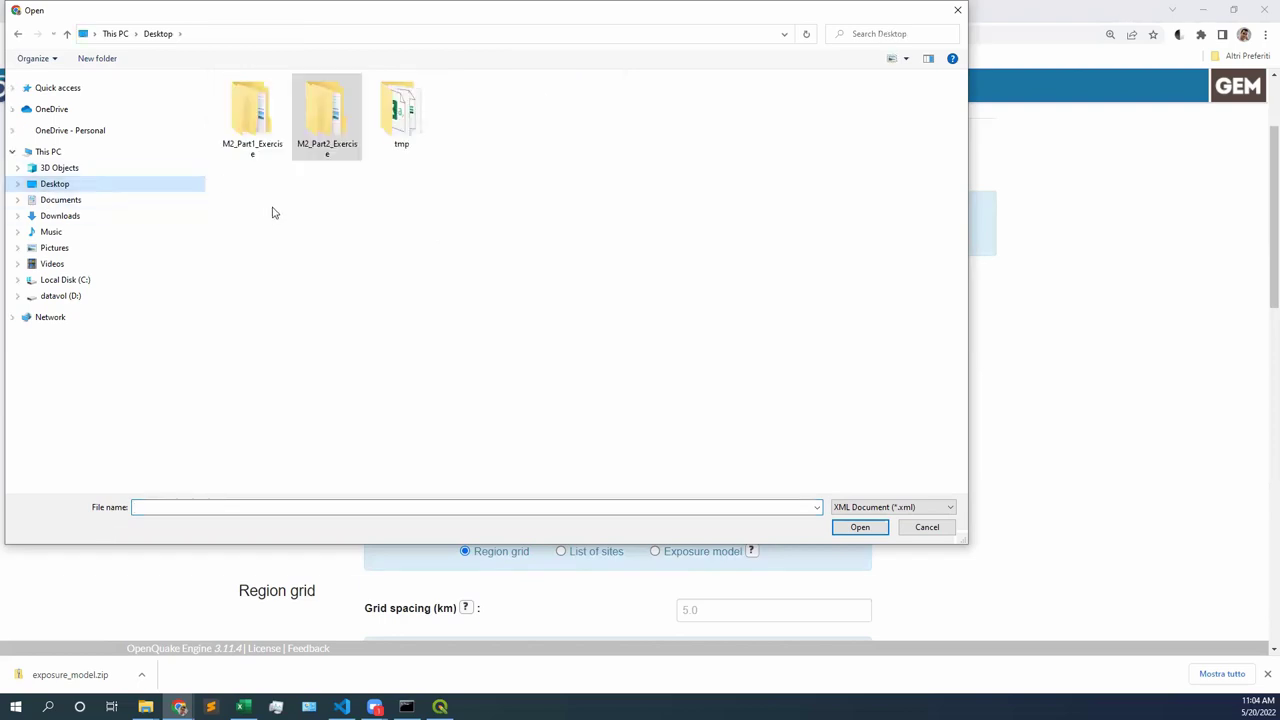
pyautogui.click(333, 129)
pyautogui.doubleClick(333, 129)
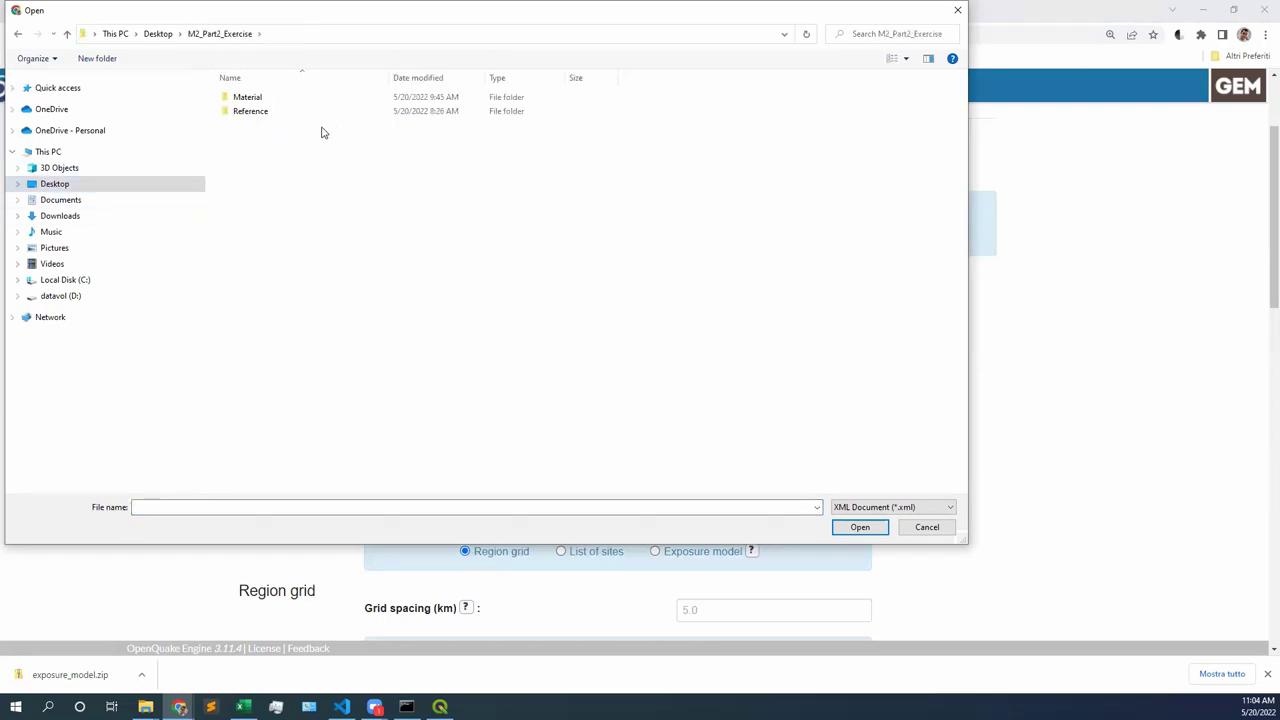
pyautogui.doubleClick(254, 101)
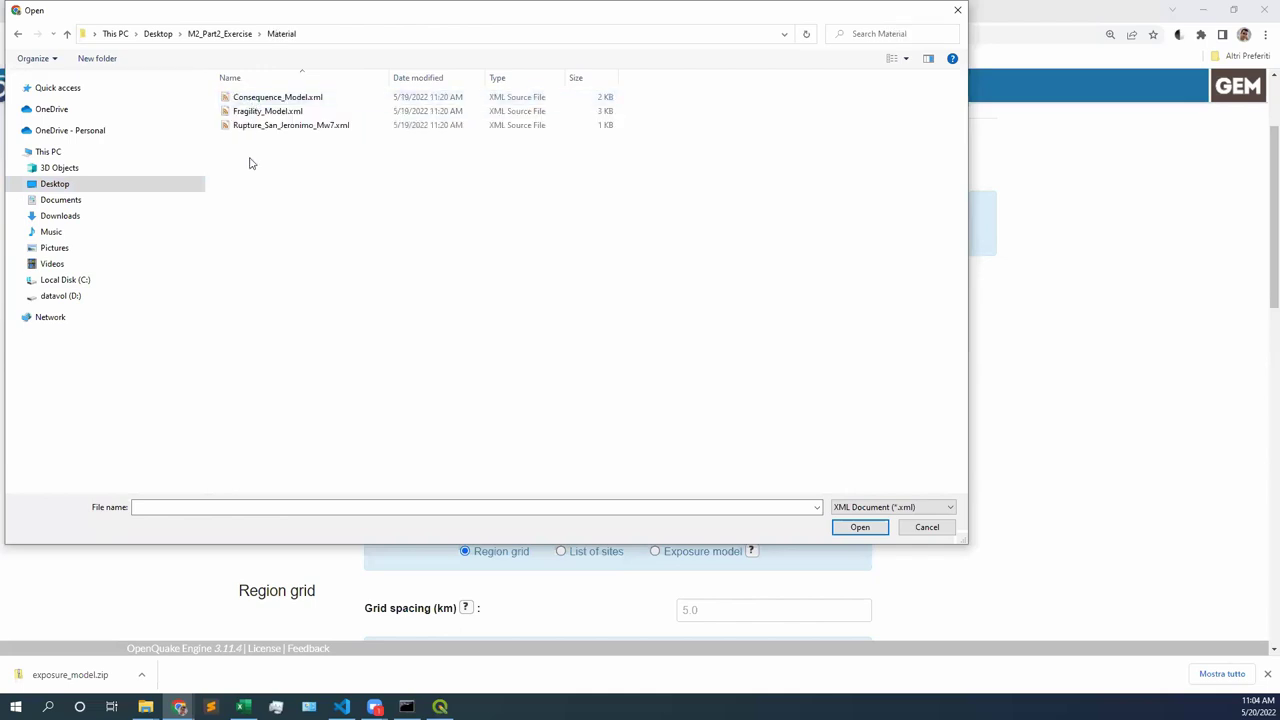
pyautogui.doubleClick(304, 131)
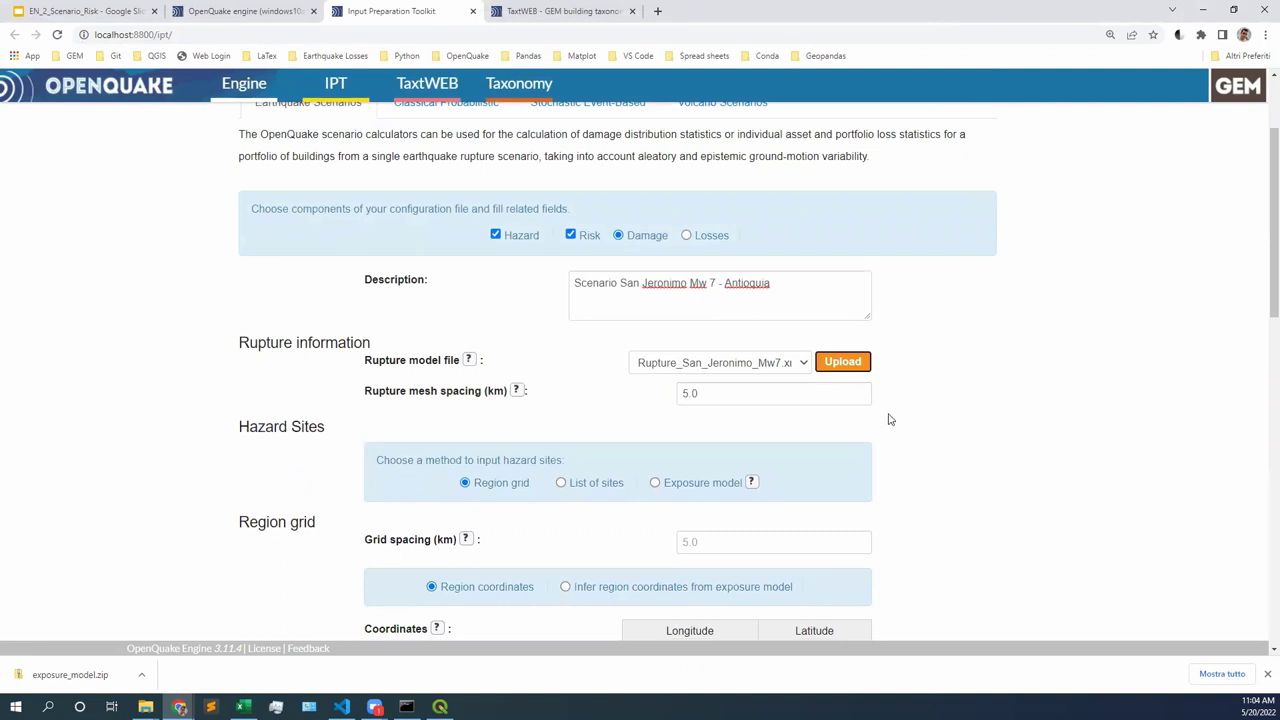
# - Choose the uploaded Rupture_San_Jeronimo_Mw7.xml as the rupture model file for the scenario
pyautogui.click(805, 368)
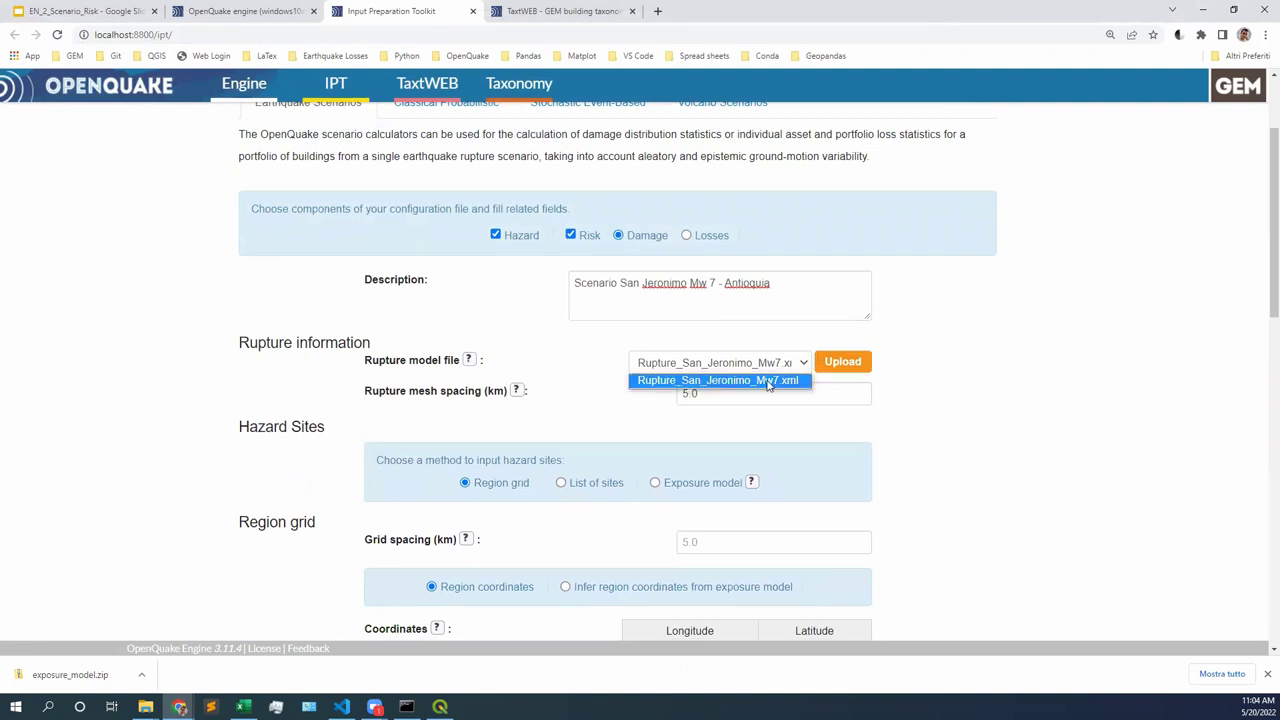
pyautogui.click(726, 381)
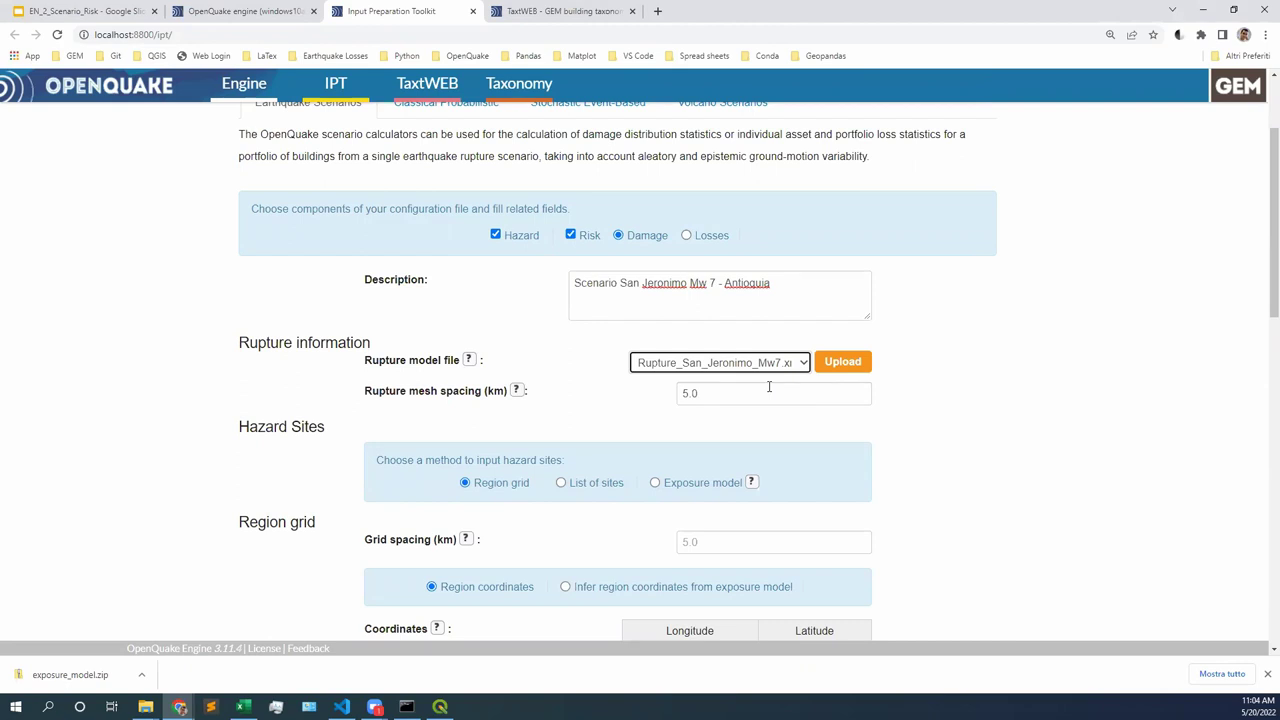
pyautogui.click(800, 364)
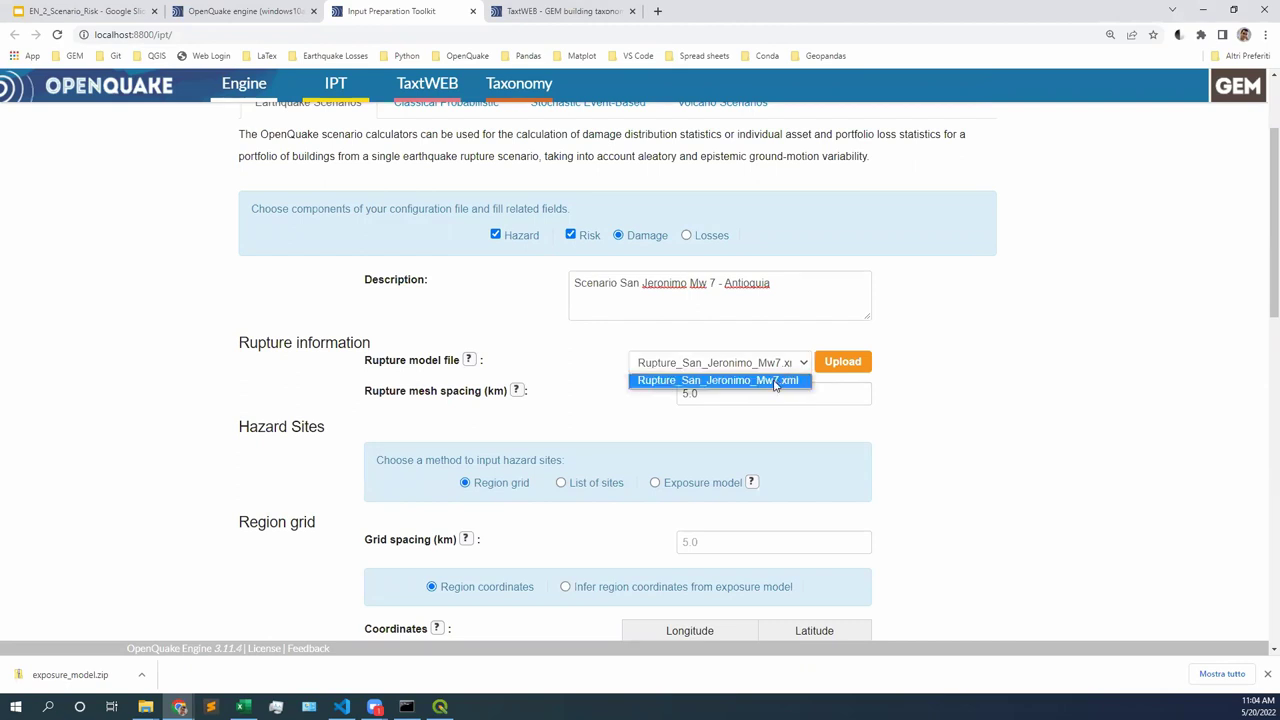
pyautogui.click(773, 381)
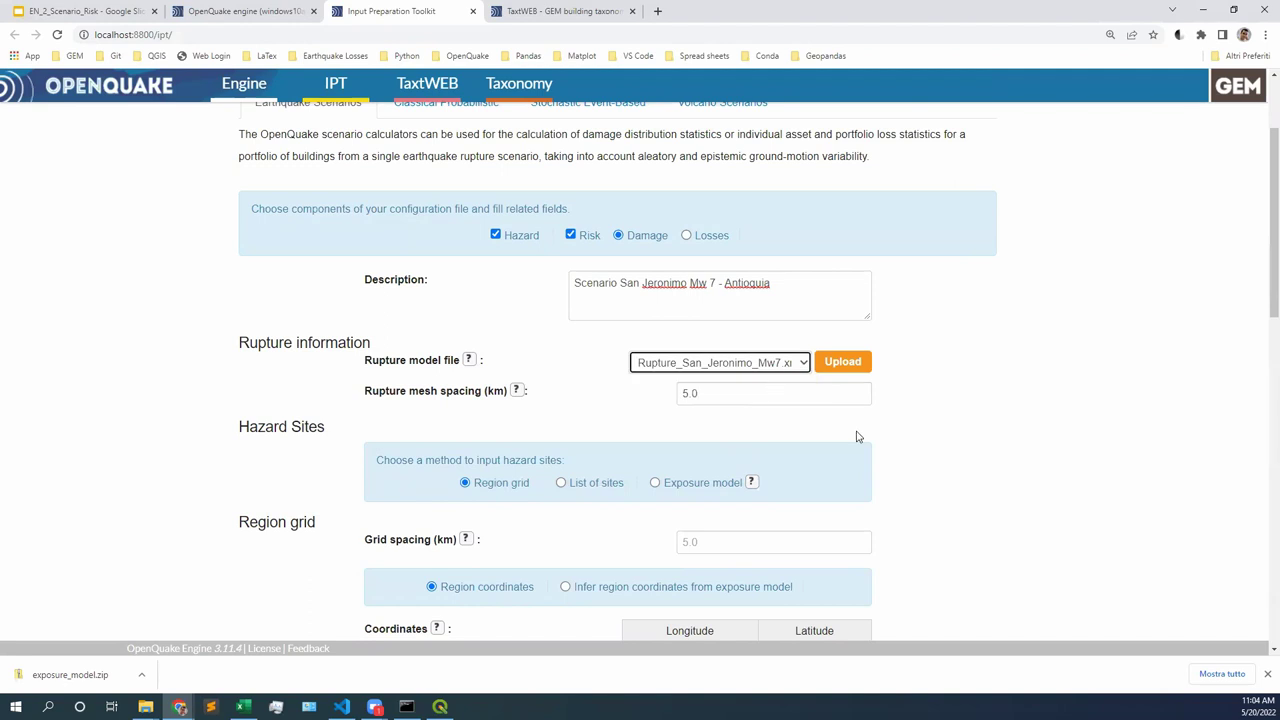
pyautogui.scroll(-1, 961, 455)
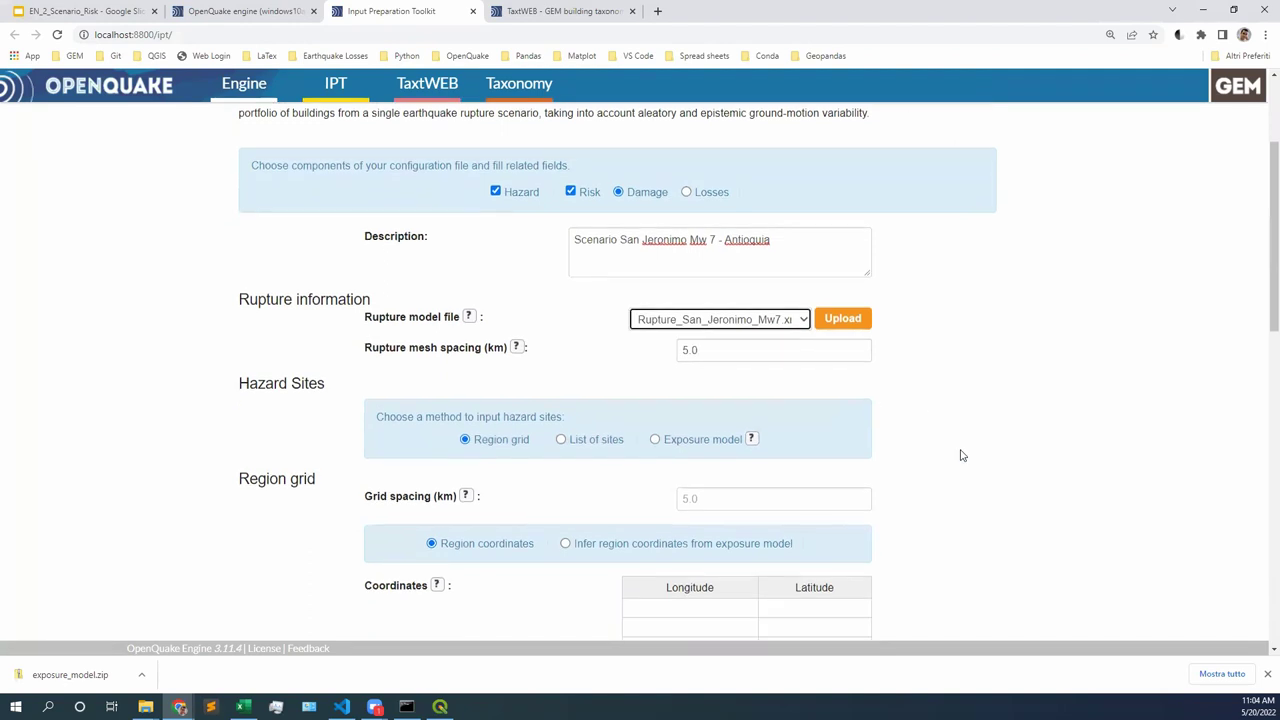
pyautogui.click(804, 320)
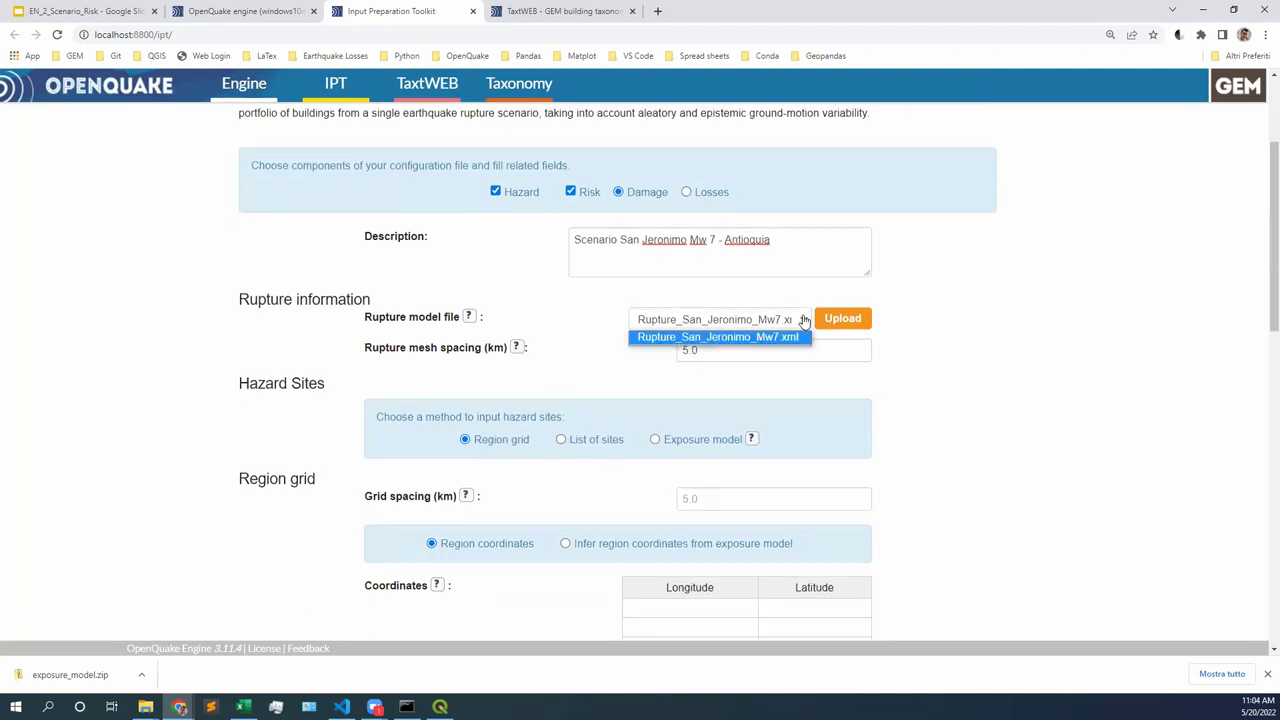
pyautogui.click(779, 338)
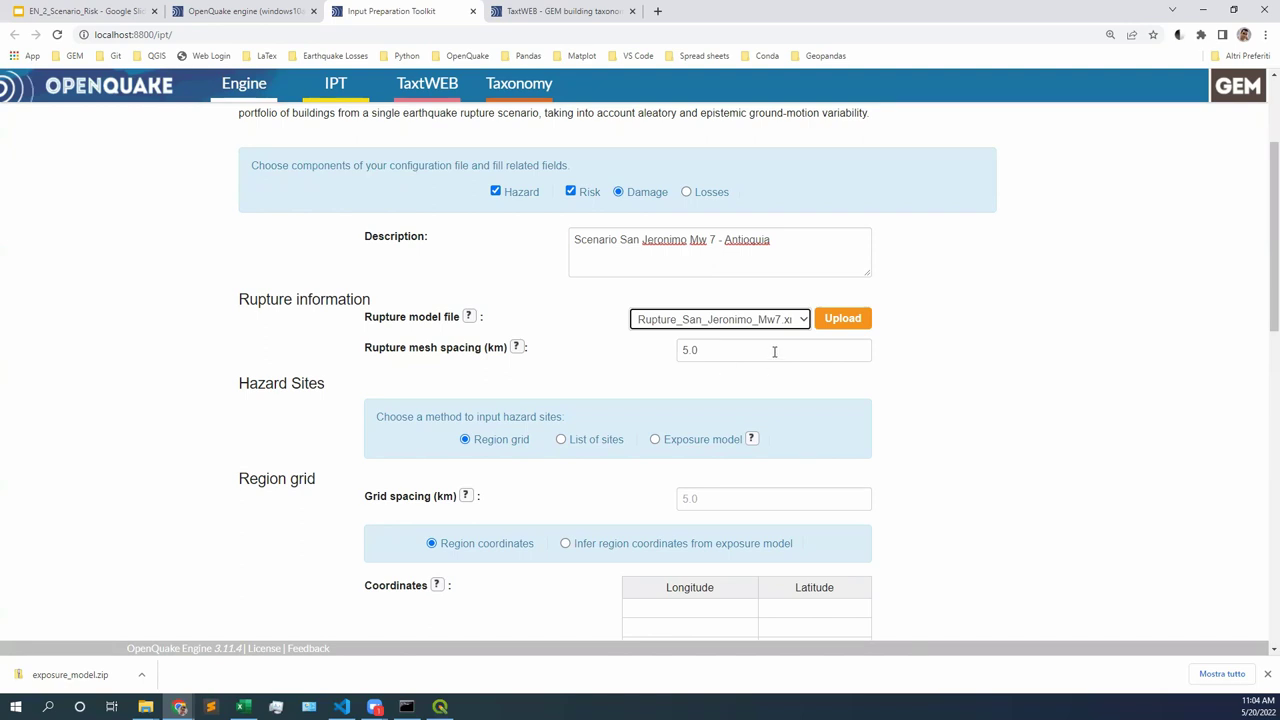
# - Set the hazard sites input method to Exposure model
pyautogui.scroll(-1, 927, 375)
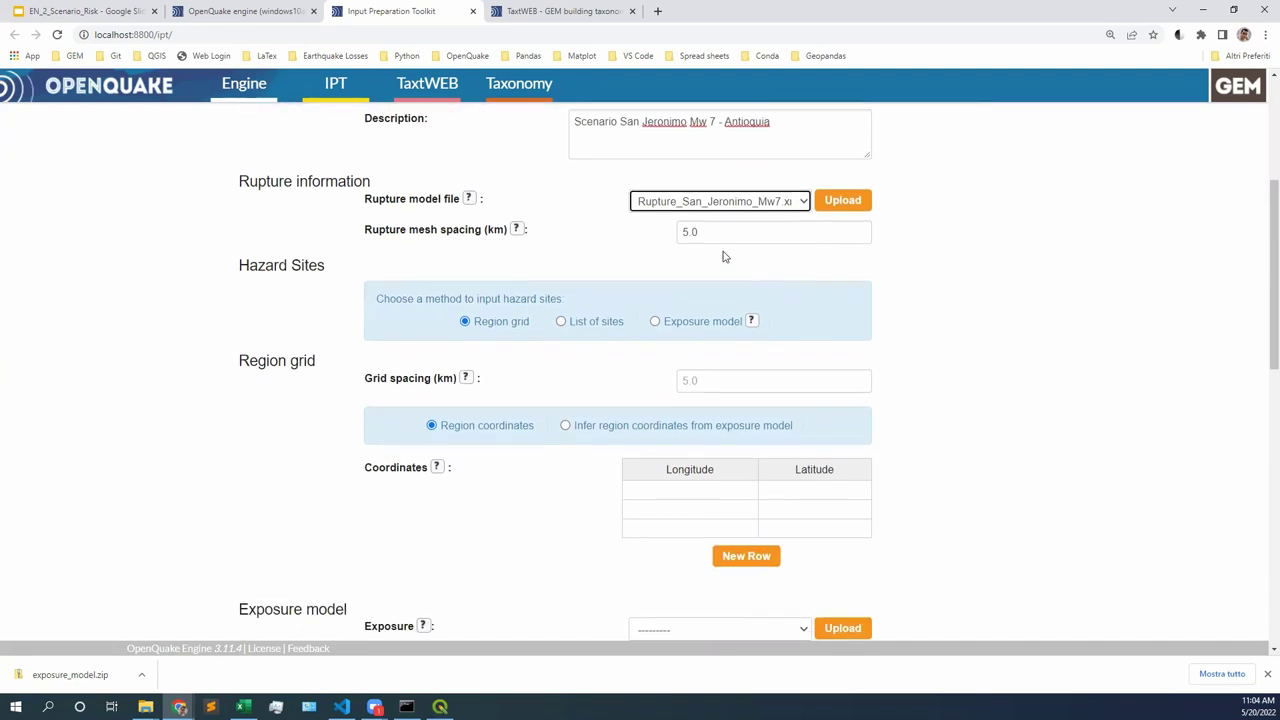
pyautogui.scroll(-1, 954, 380)
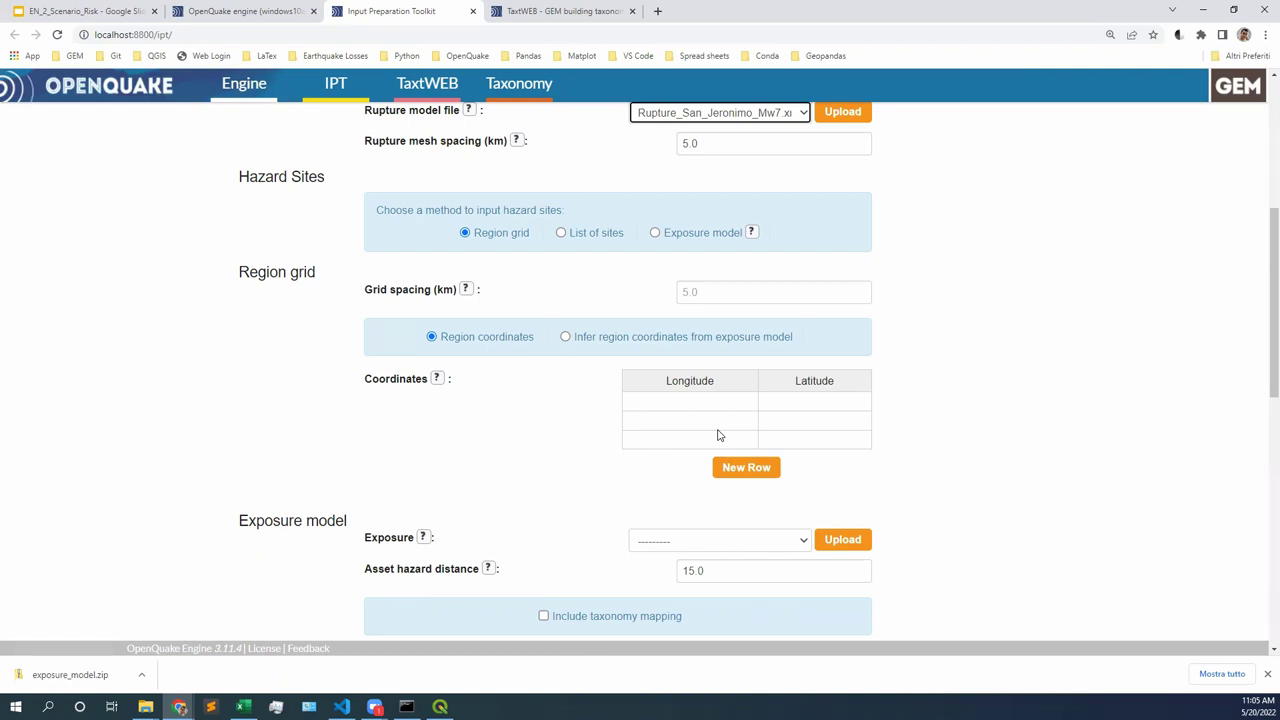
pyautogui.click(655, 233)
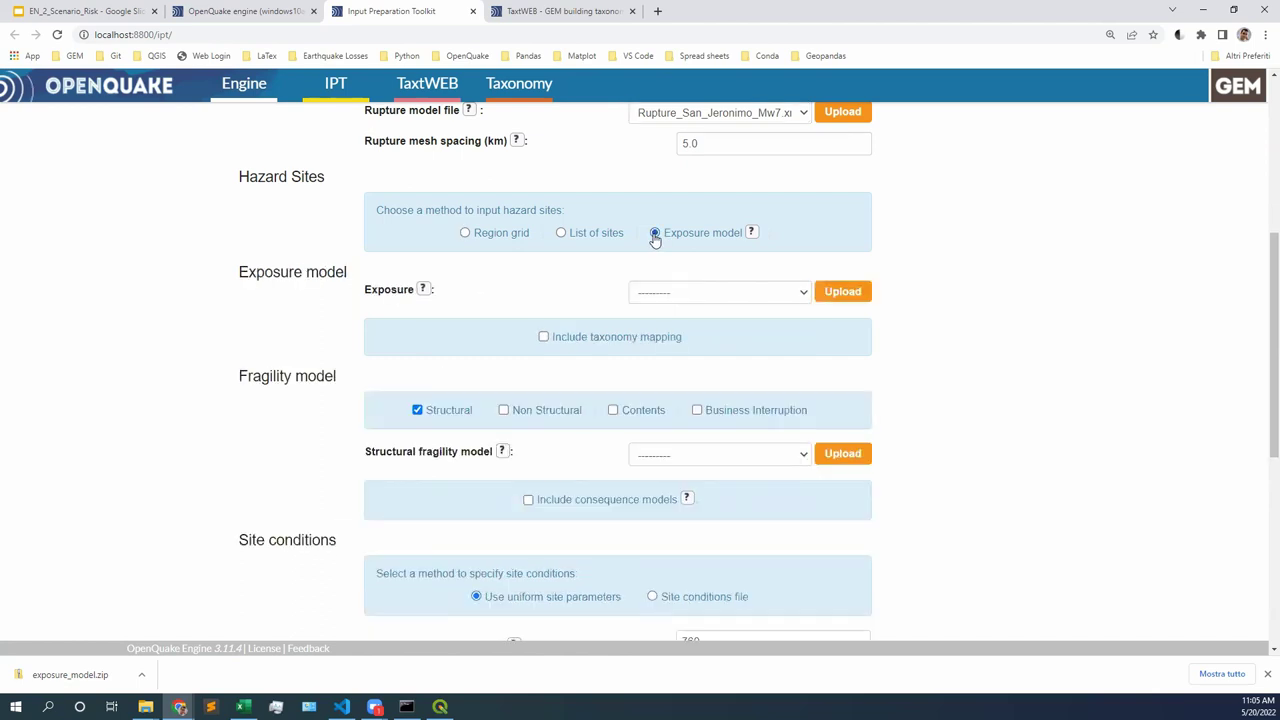
# - Upload exposure_model.zip from the Downloads folder and choose it as the exposure model
pyautogui.click(841, 292)
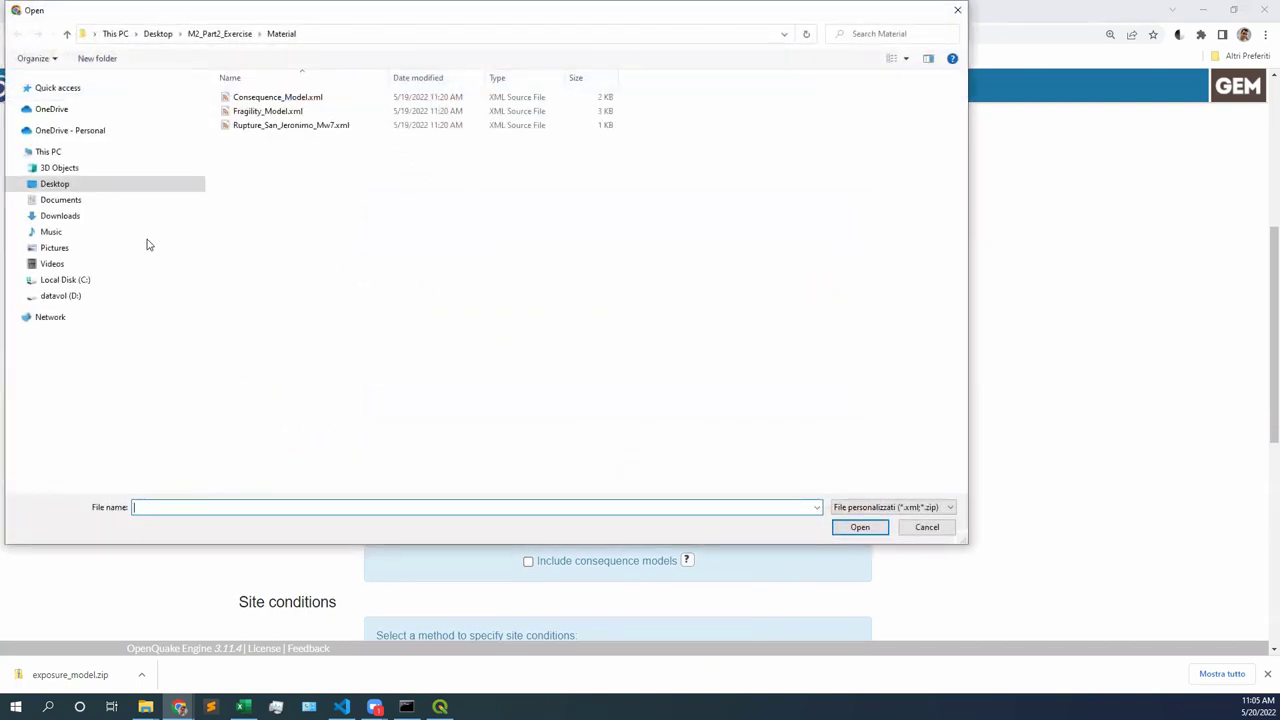
pyautogui.click(56, 217)
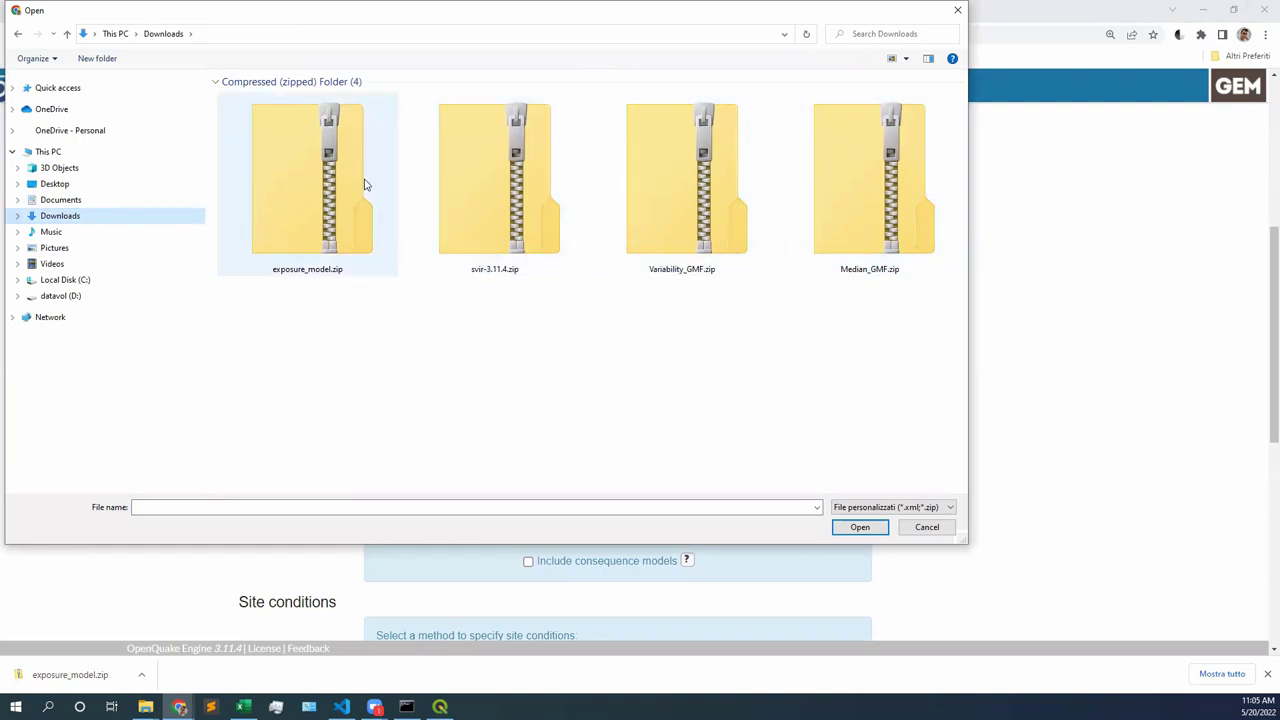
pyautogui.doubleClick(330, 187)
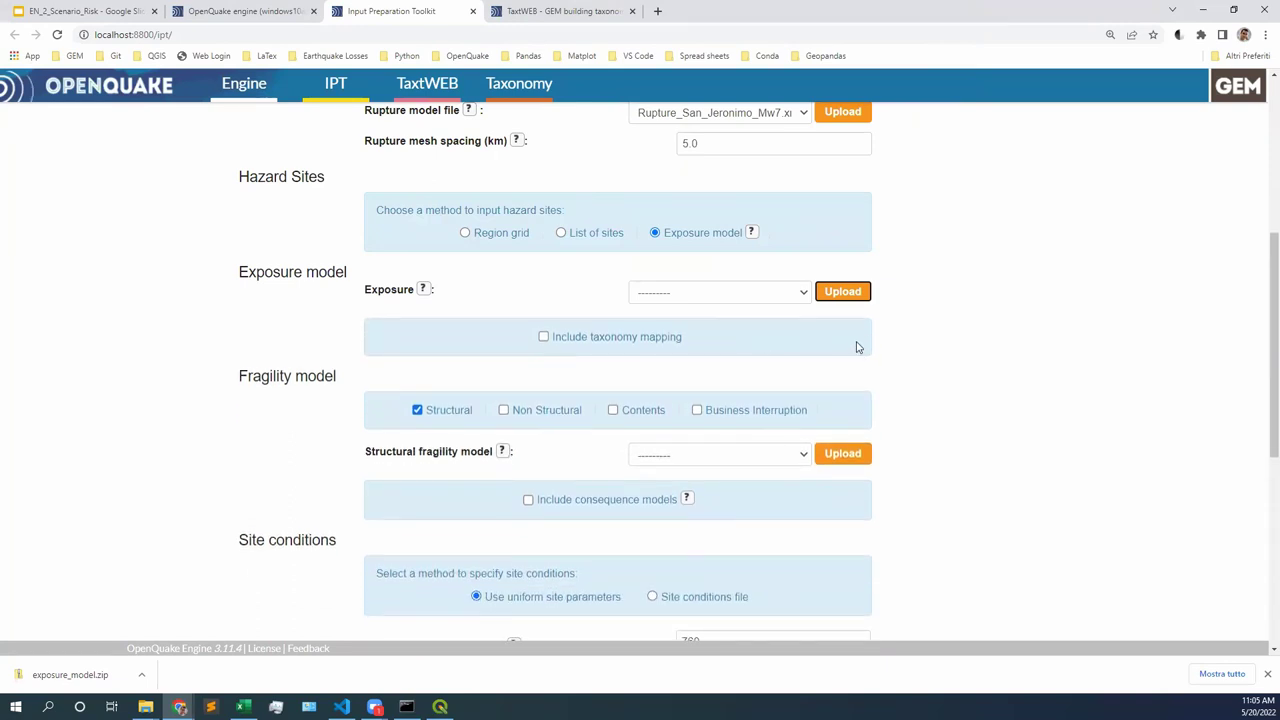
pyautogui.click(799, 300)
pyautogui.click(757, 323)
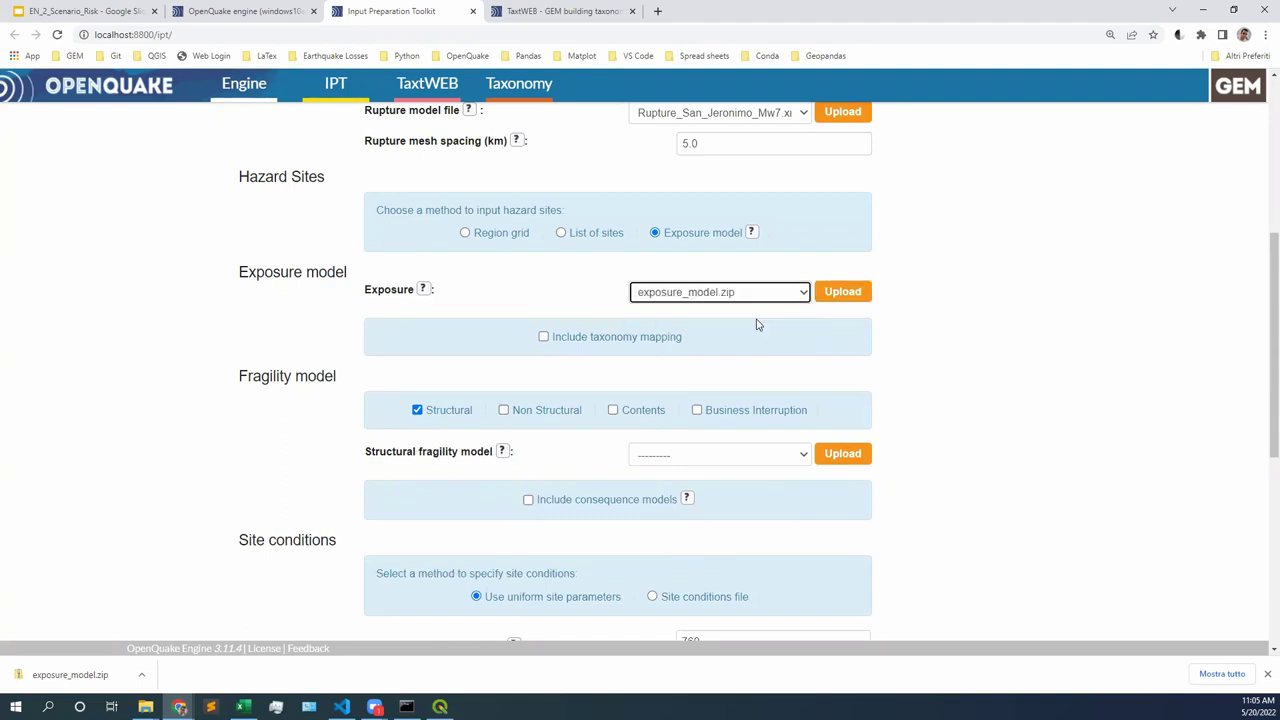
pyautogui.click(794, 299)
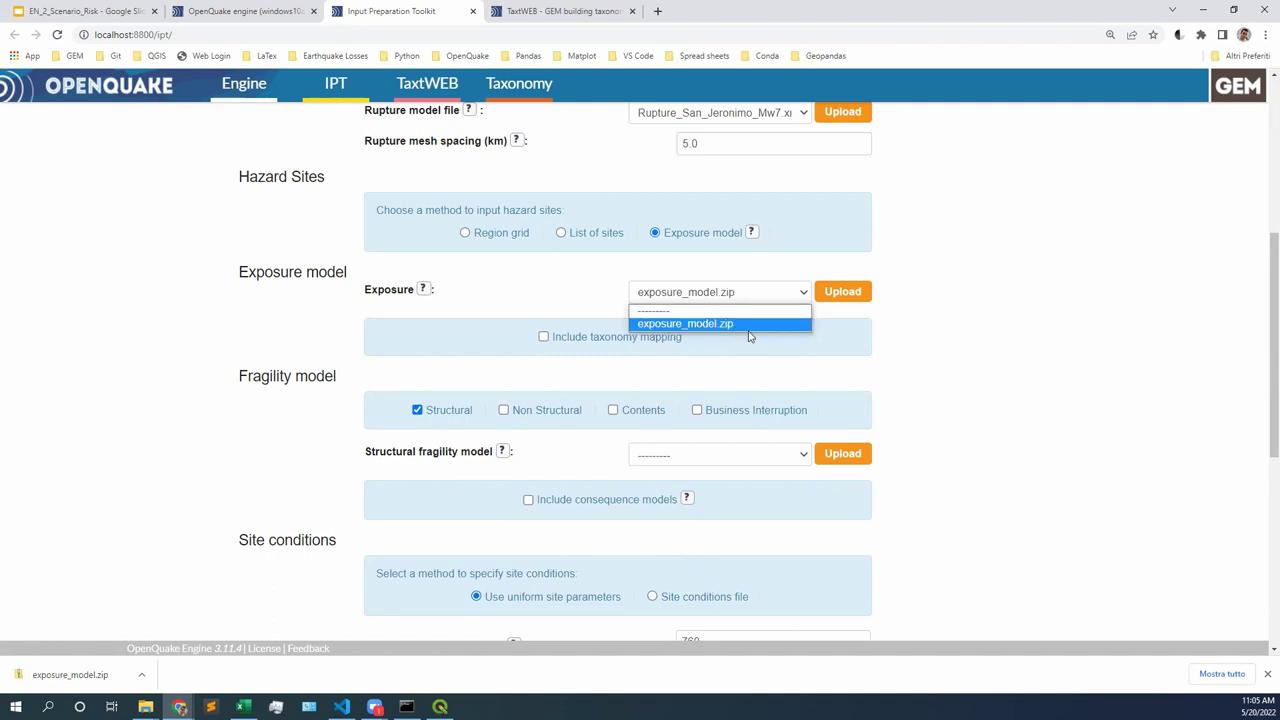
pyautogui.click(968, 404)
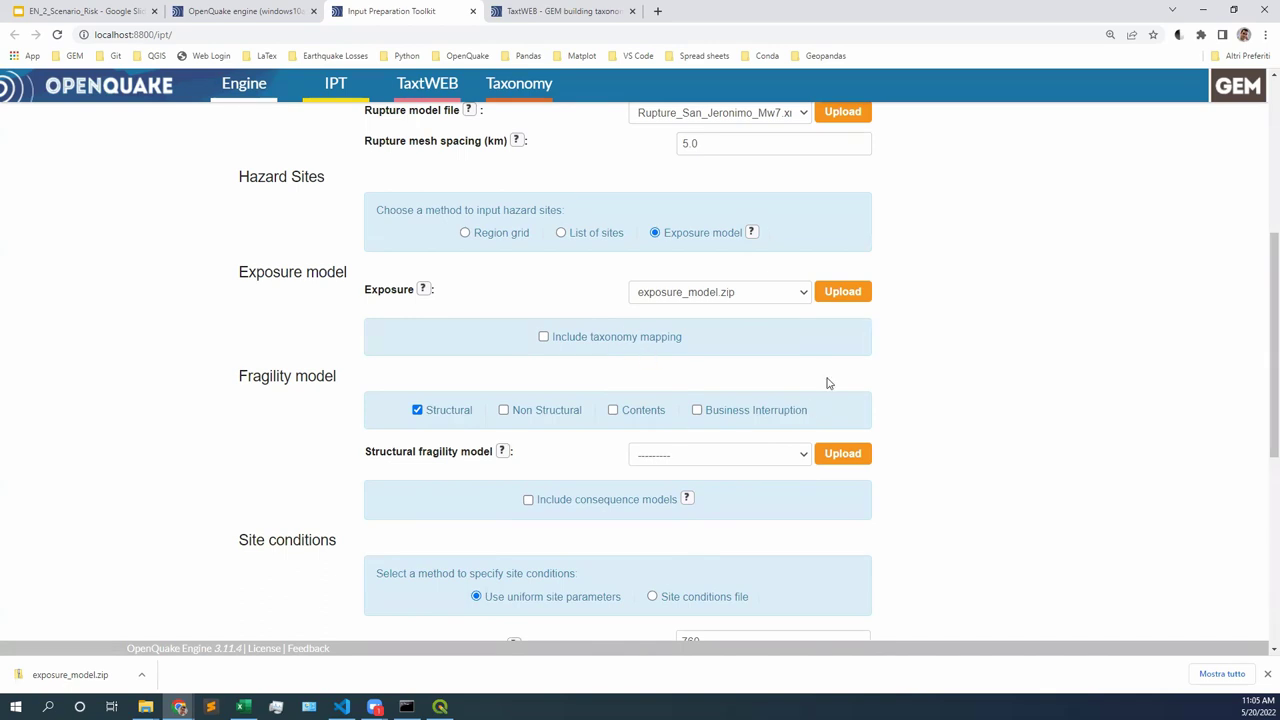
# - Upload Fragility_Model.xml from the desktop folder M2_Part2_Exercise, subfolder Material, and choose it as the structural fragility model
pyautogui.scroll(-2, 818, 415)
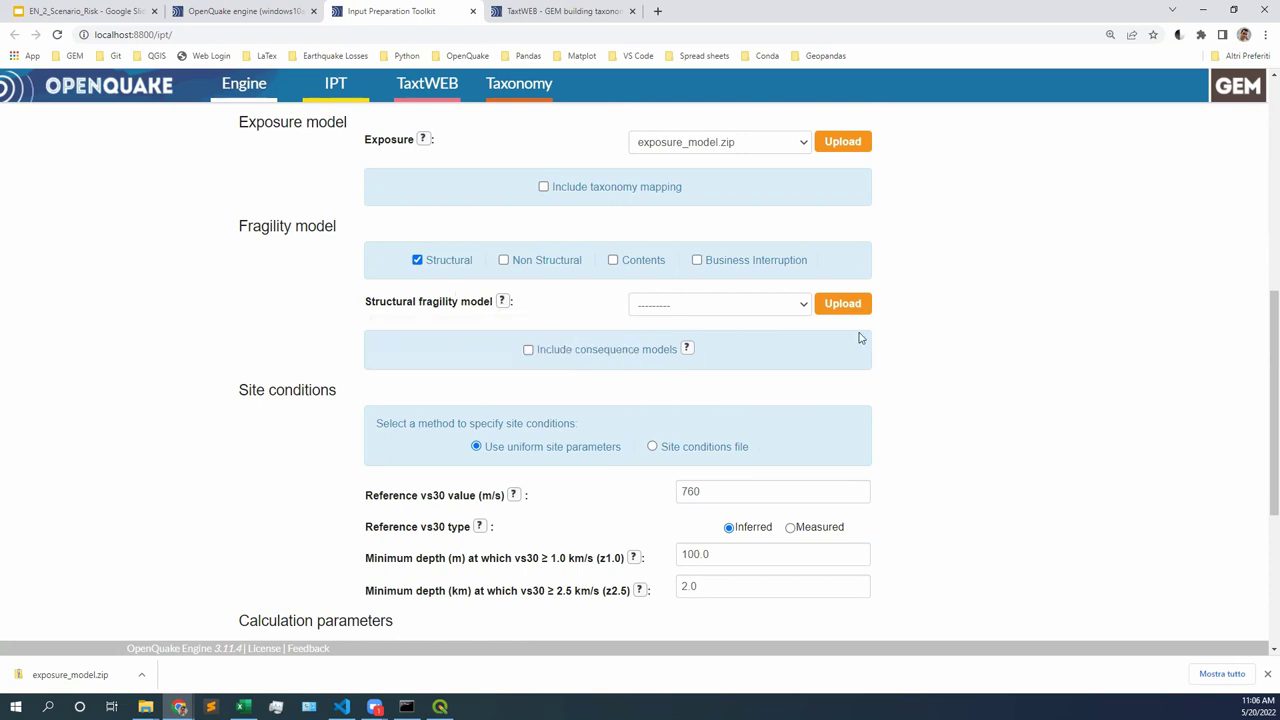
pyautogui.click(842, 305)
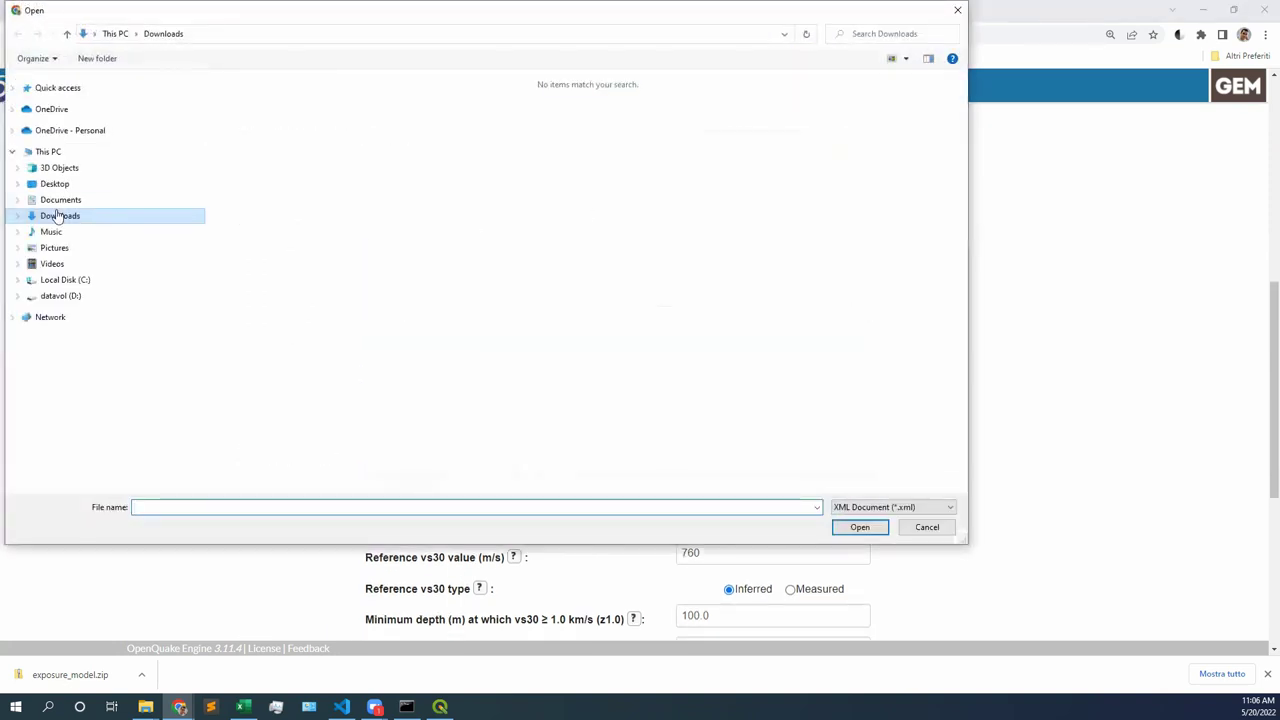
pyautogui.click(56, 186)
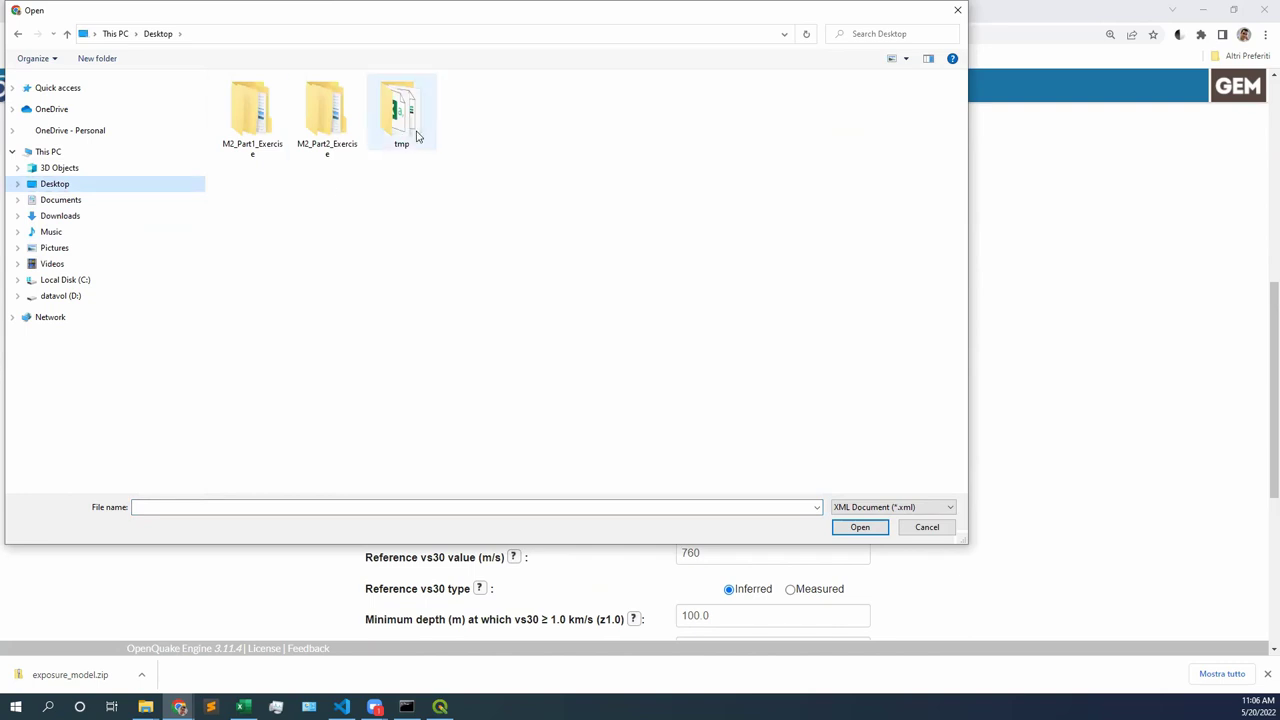
pyautogui.doubleClick(326, 140)
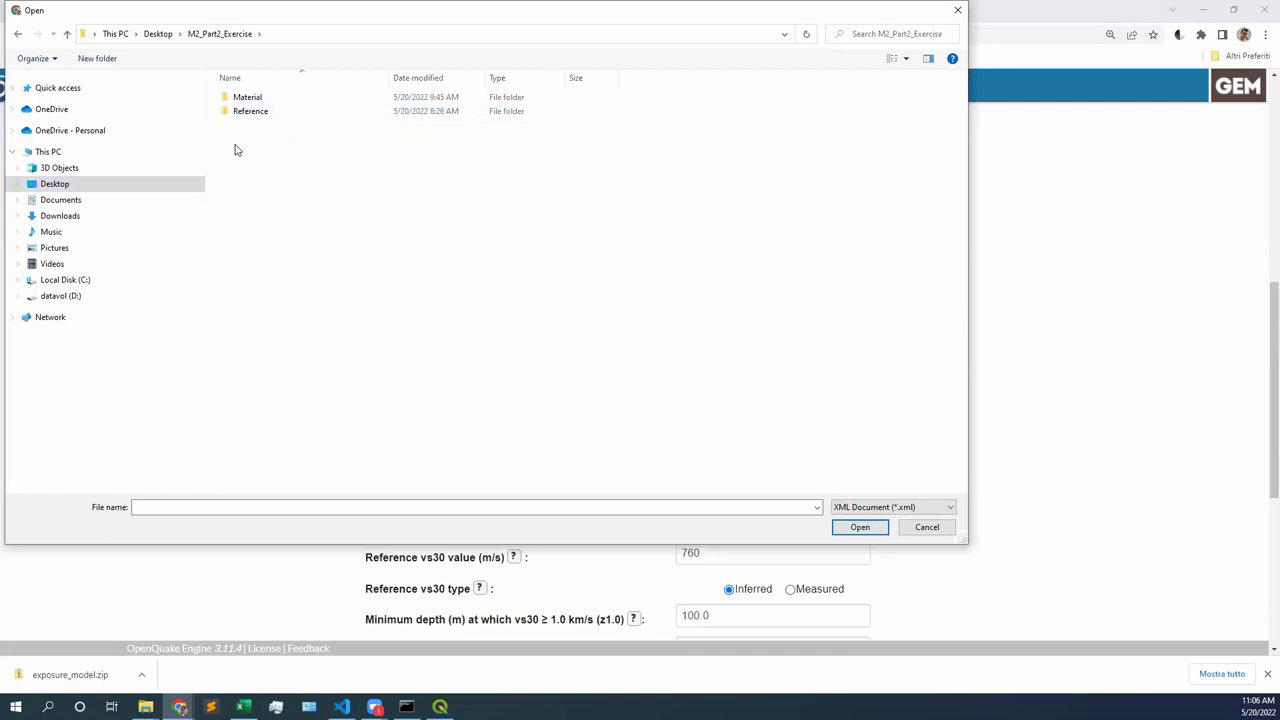
pyautogui.doubleClick(257, 101)
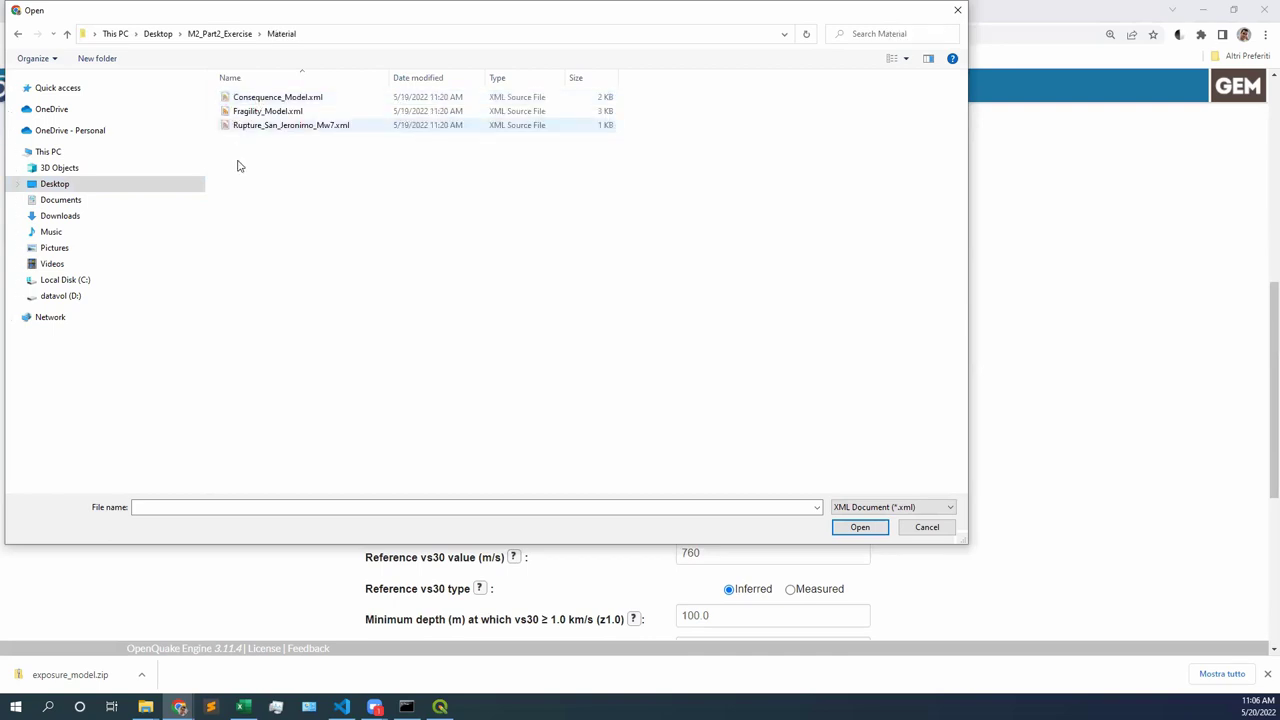
pyautogui.doubleClick(268, 111)
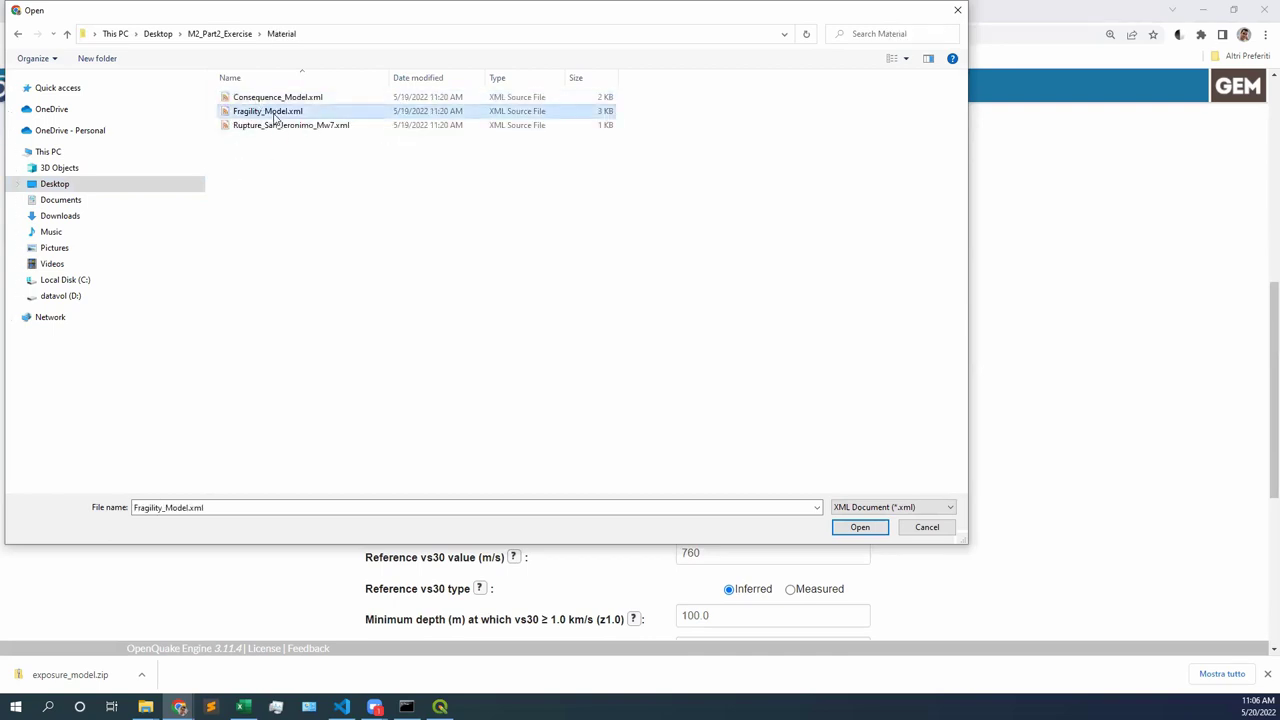
pyautogui.click(766, 300)
pyautogui.click(757, 338)
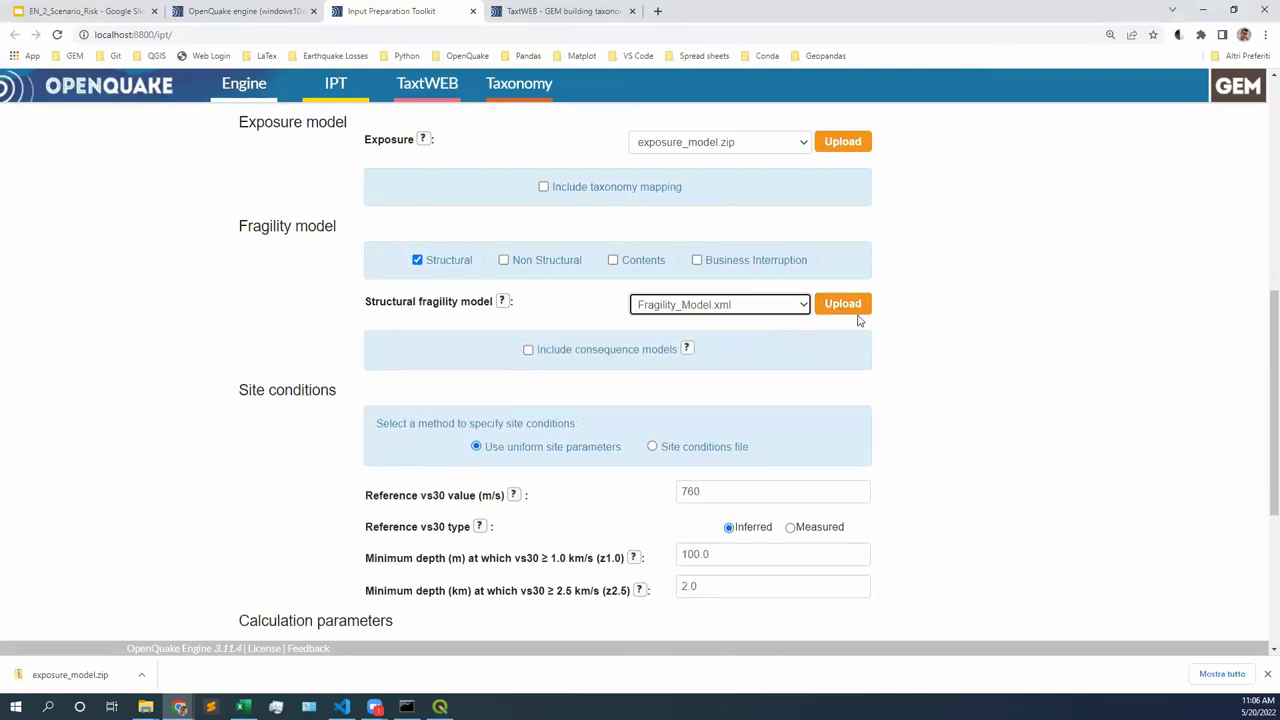
pyautogui.click(947, 384)
# - Include consequence models, uploading Consequence_Model.xml from the Material folder and choosing it as the structural consequence model
pyautogui.scroll(-1, 953, 389)
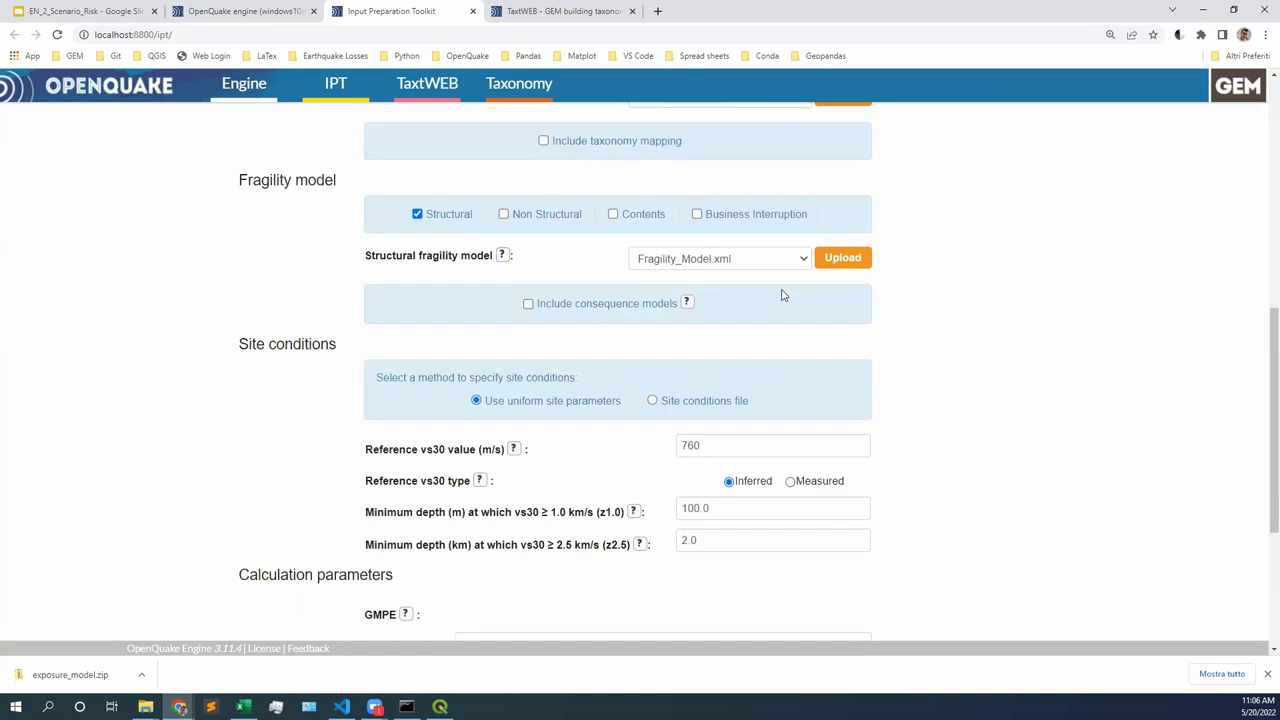
pyautogui.click(528, 304)
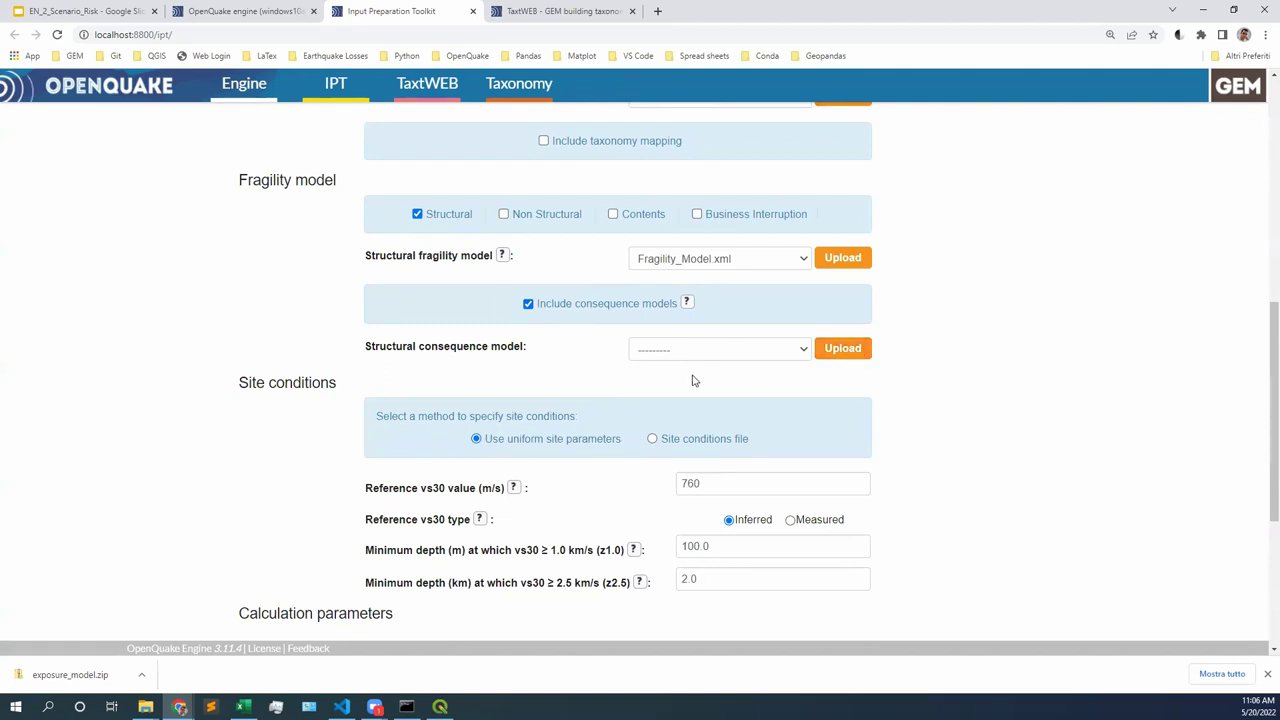
pyautogui.click(849, 351)
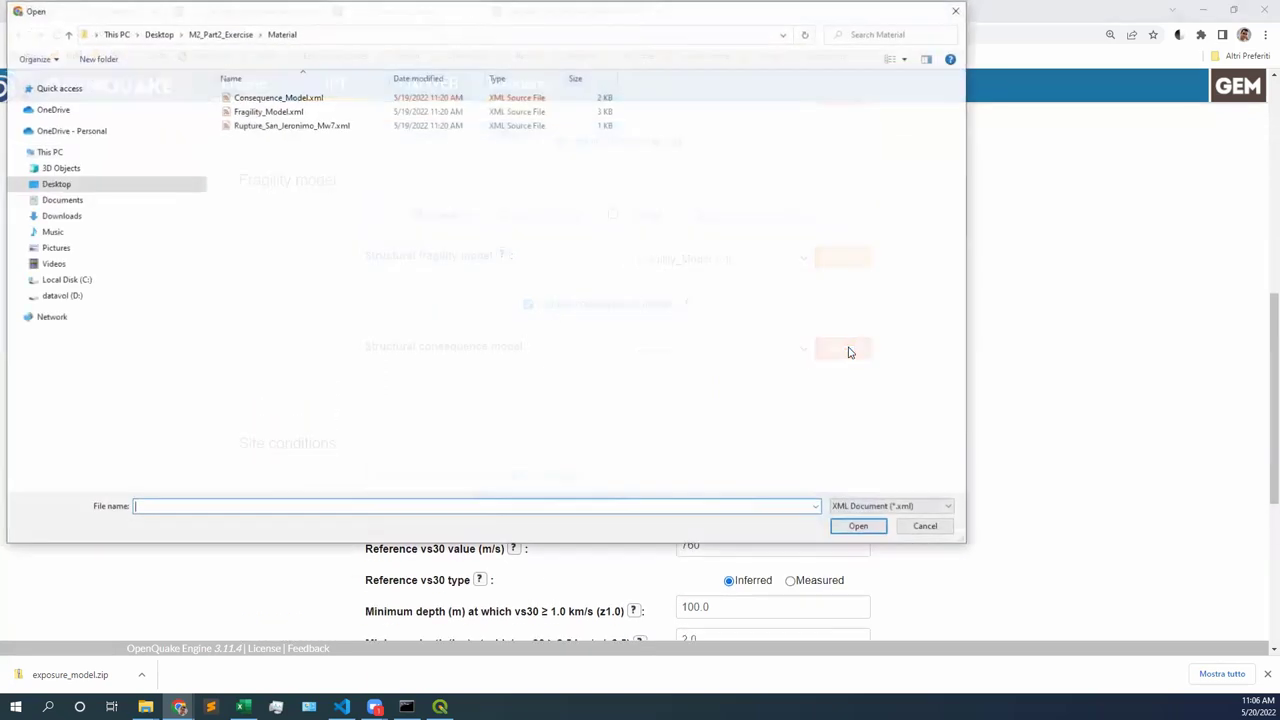
pyautogui.doubleClick(272, 100)
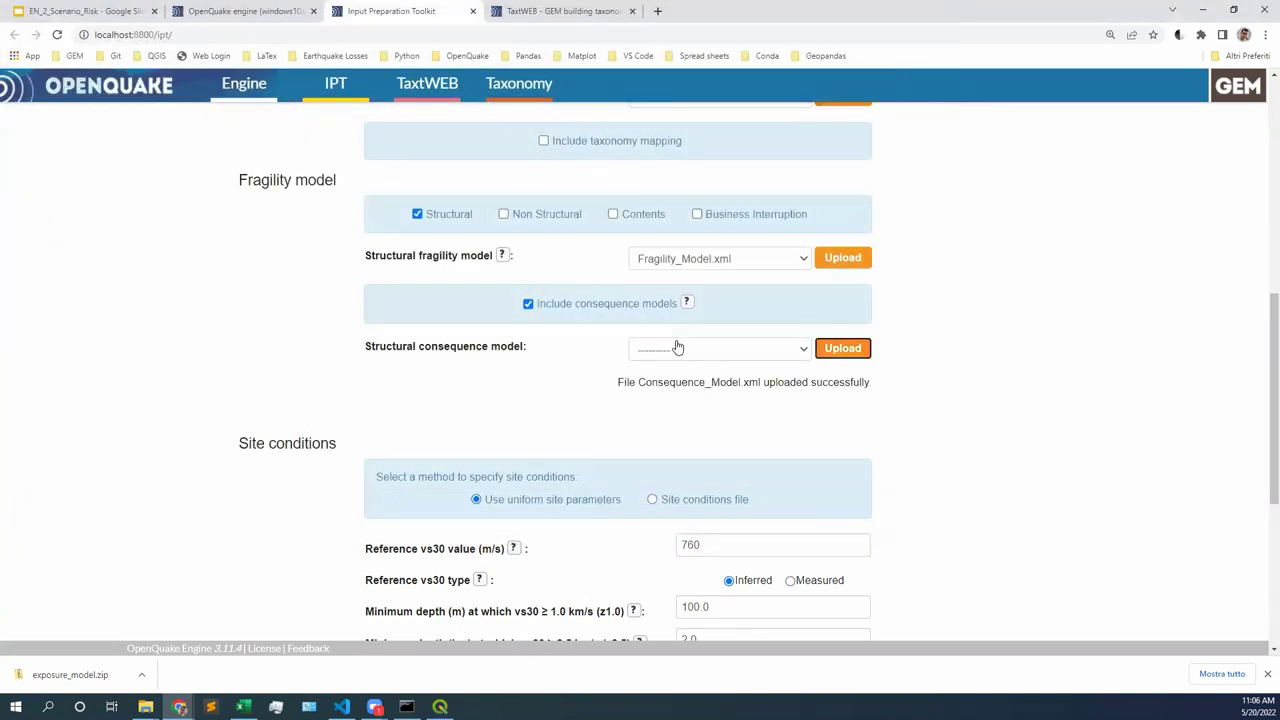
pyautogui.click(677, 347)
pyautogui.click(708, 382)
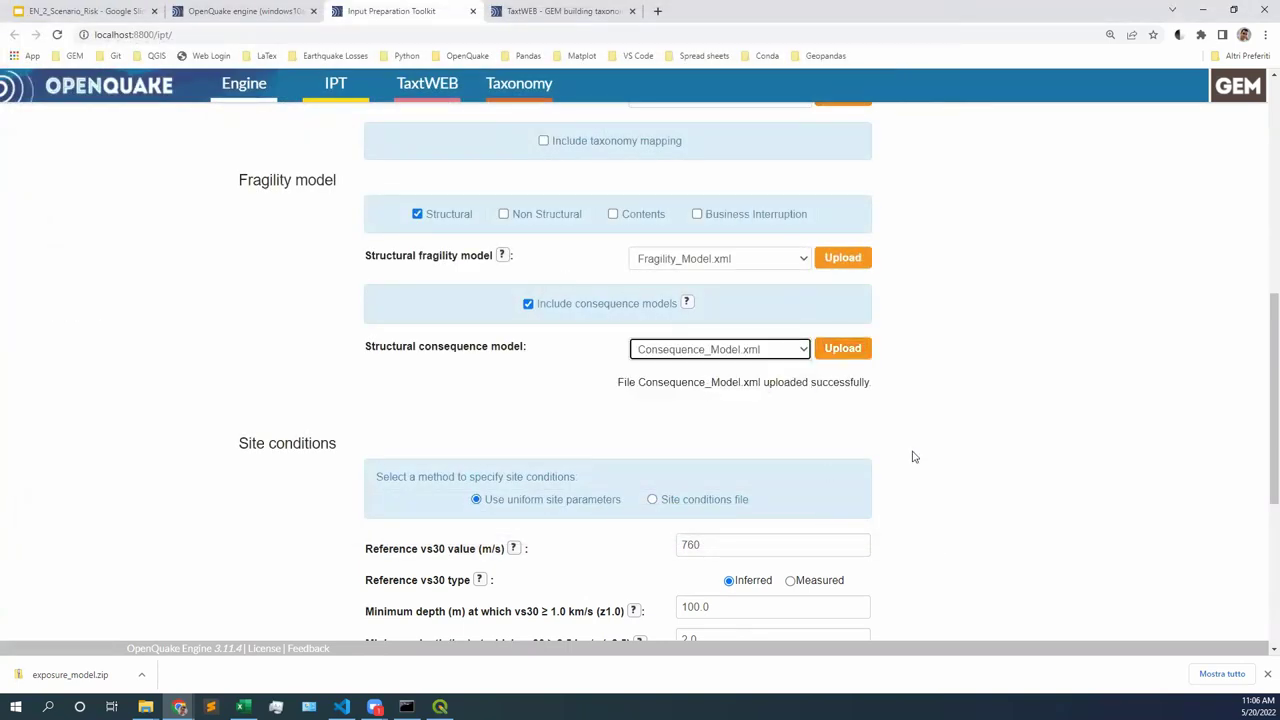
# - Specify the site conditions with a file, uploading Site_Conditions_Antioquia.csv from the Material folder and choosing it
pyautogui.scroll(-1, 955, 437)
pyautogui.scroll(1, 955, 437)
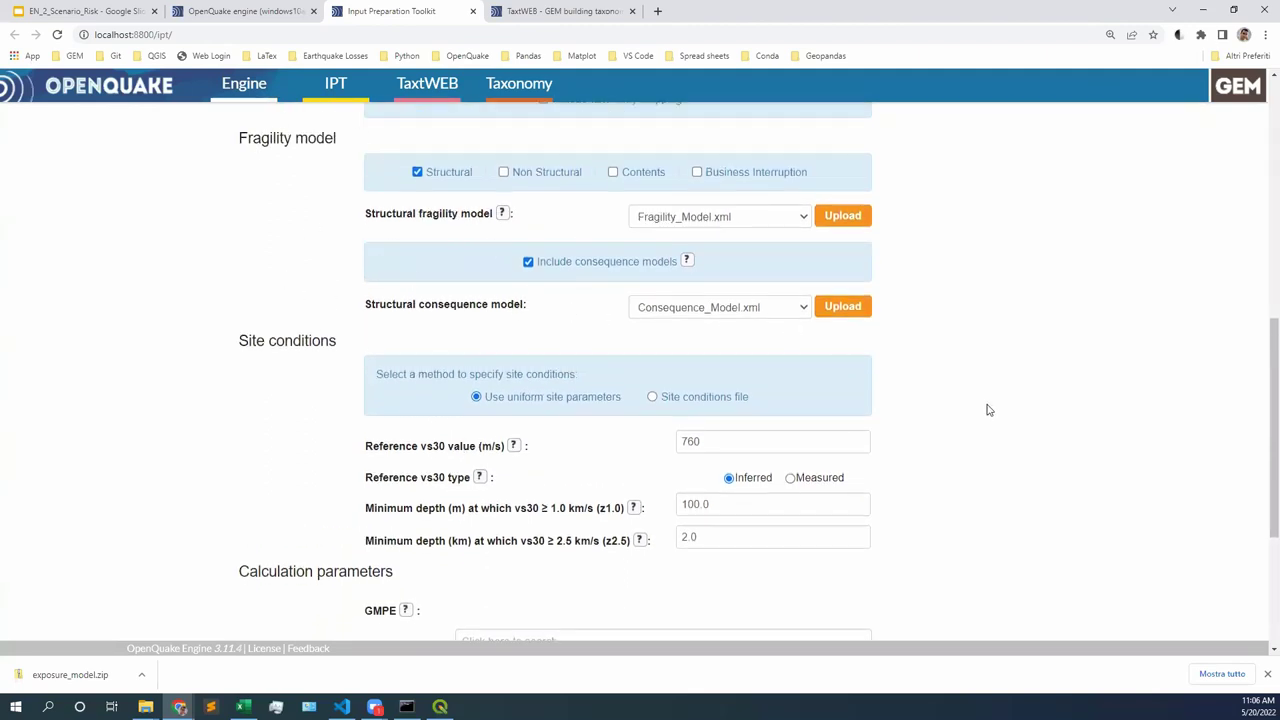
pyautogui.scroll(-2, 1063, 463)
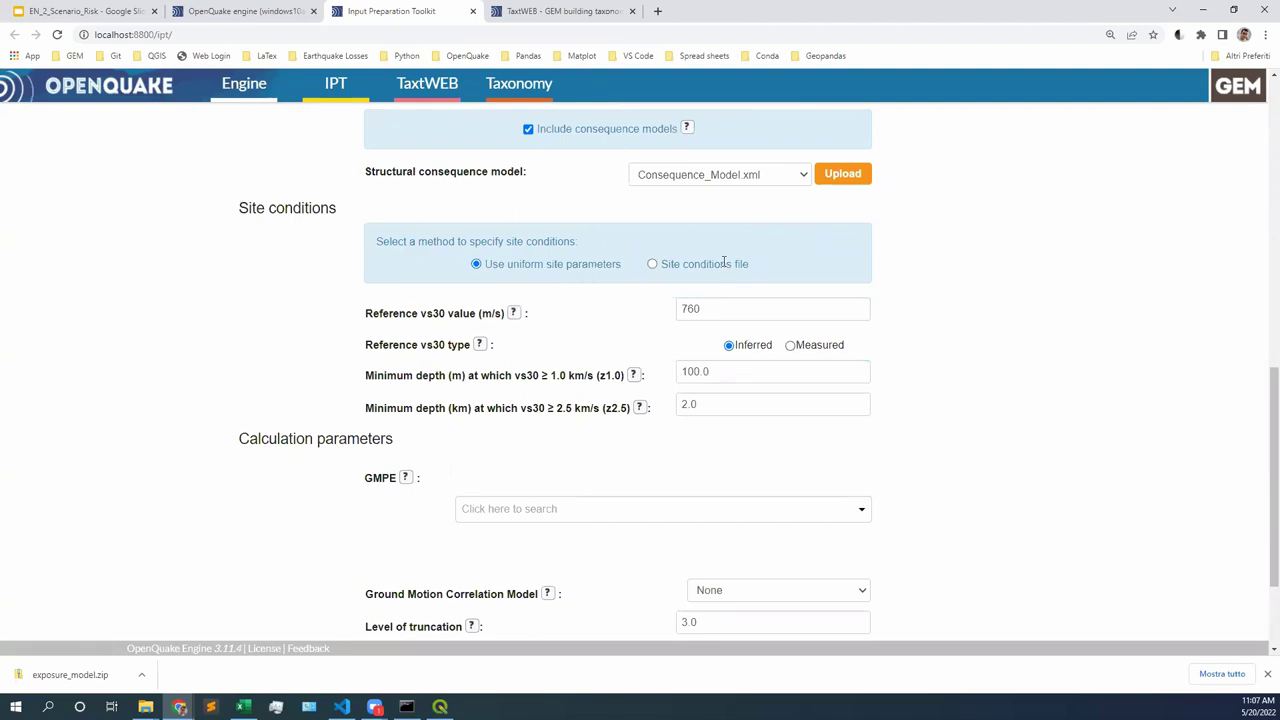
pyautogui.moveTo(729, 308); pyautogui.dragTo(686, 309)
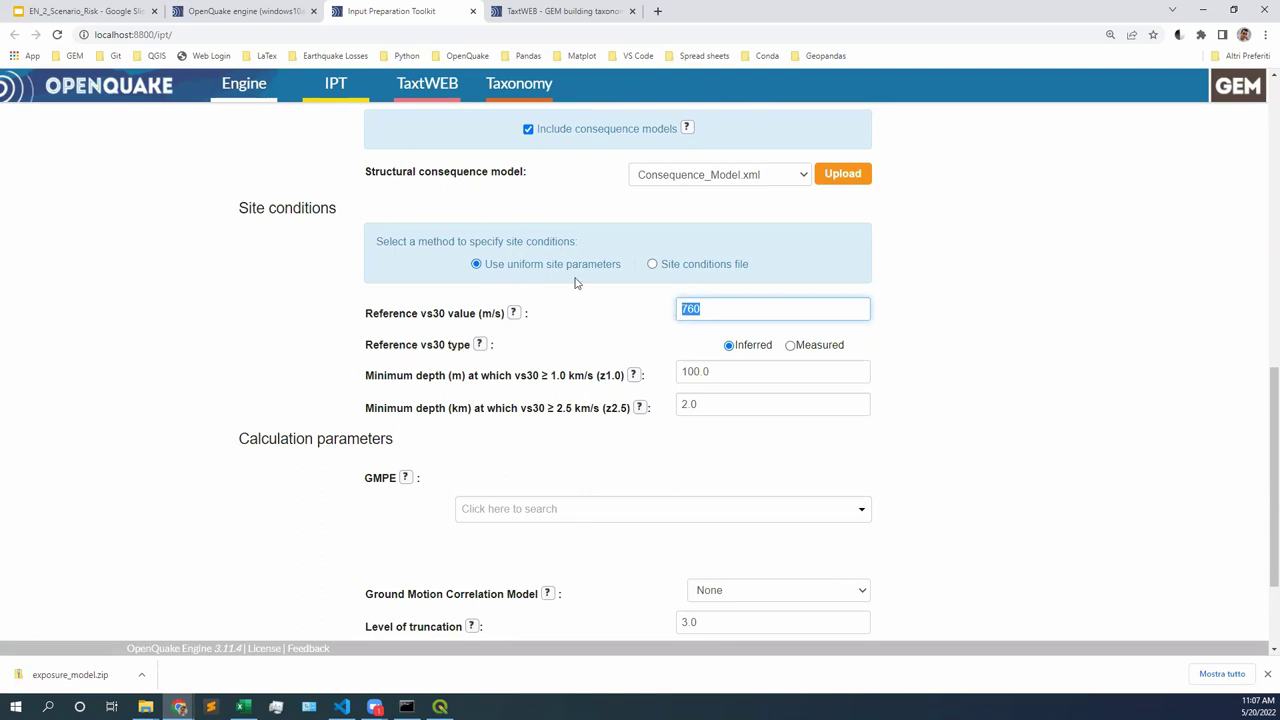
pyautogui.click(651, 266)
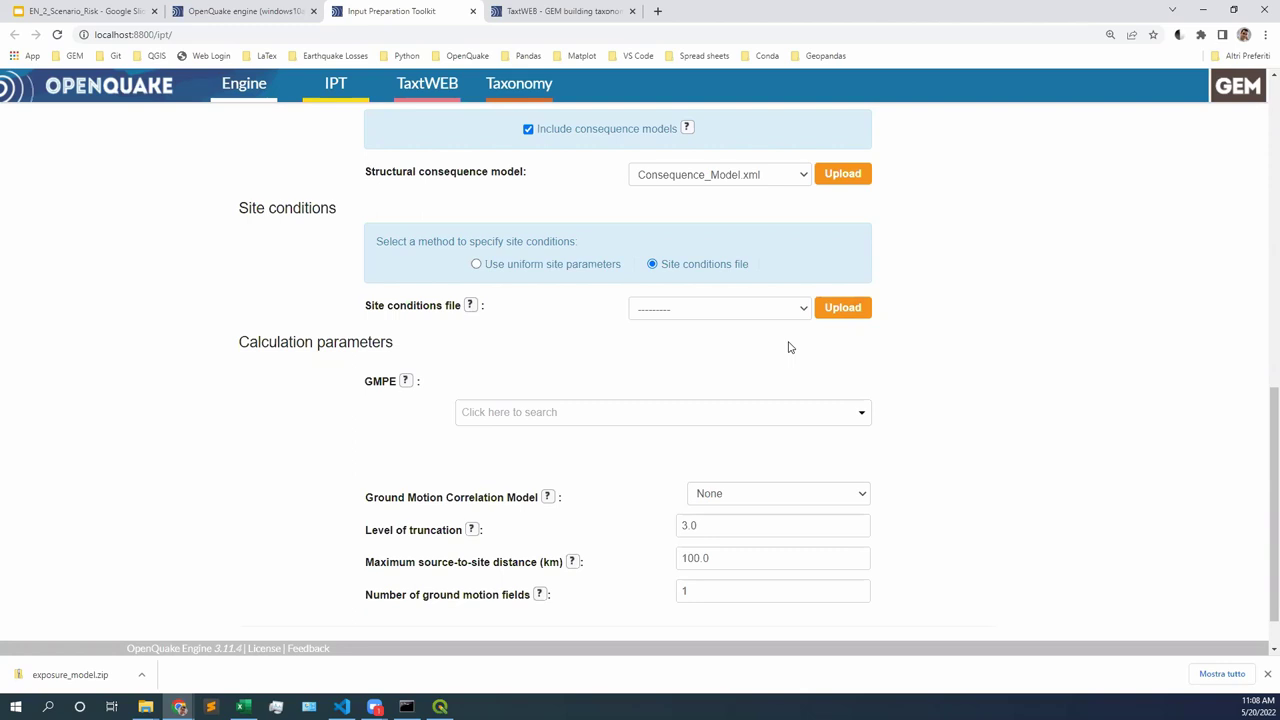
pyautogui.click(845, 312)
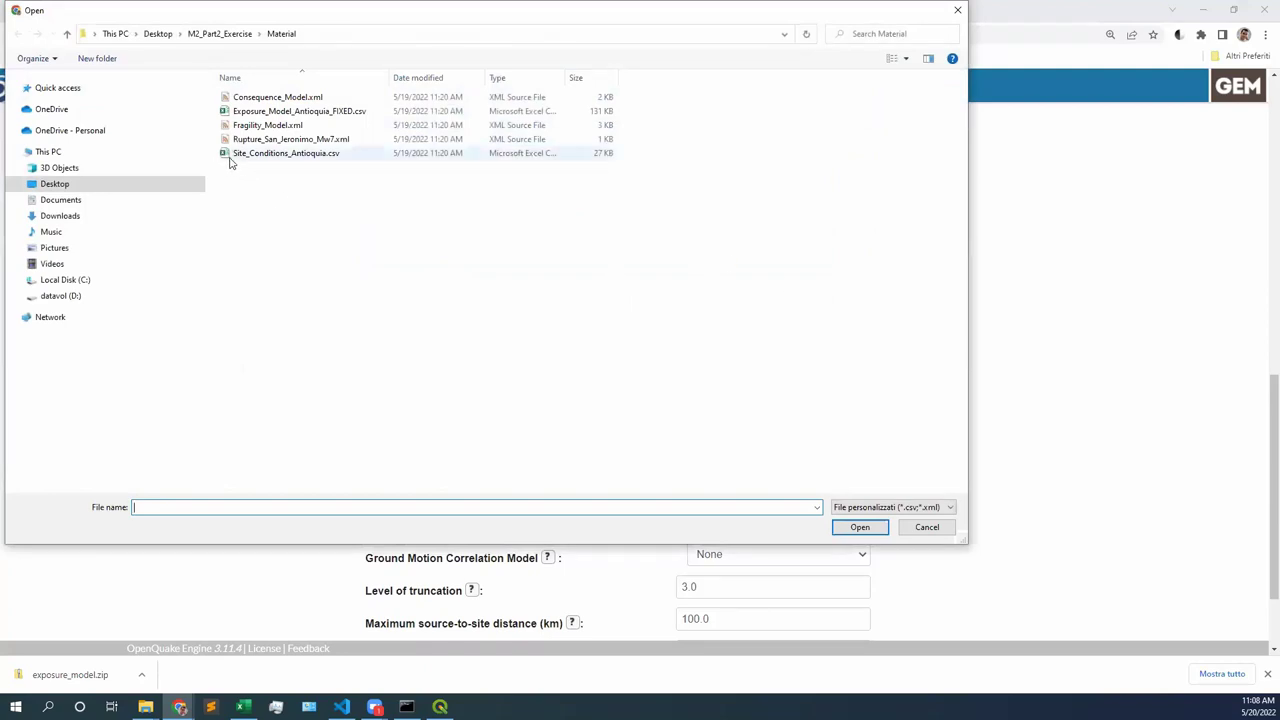
pyautogui.doubleClick(305, 157)
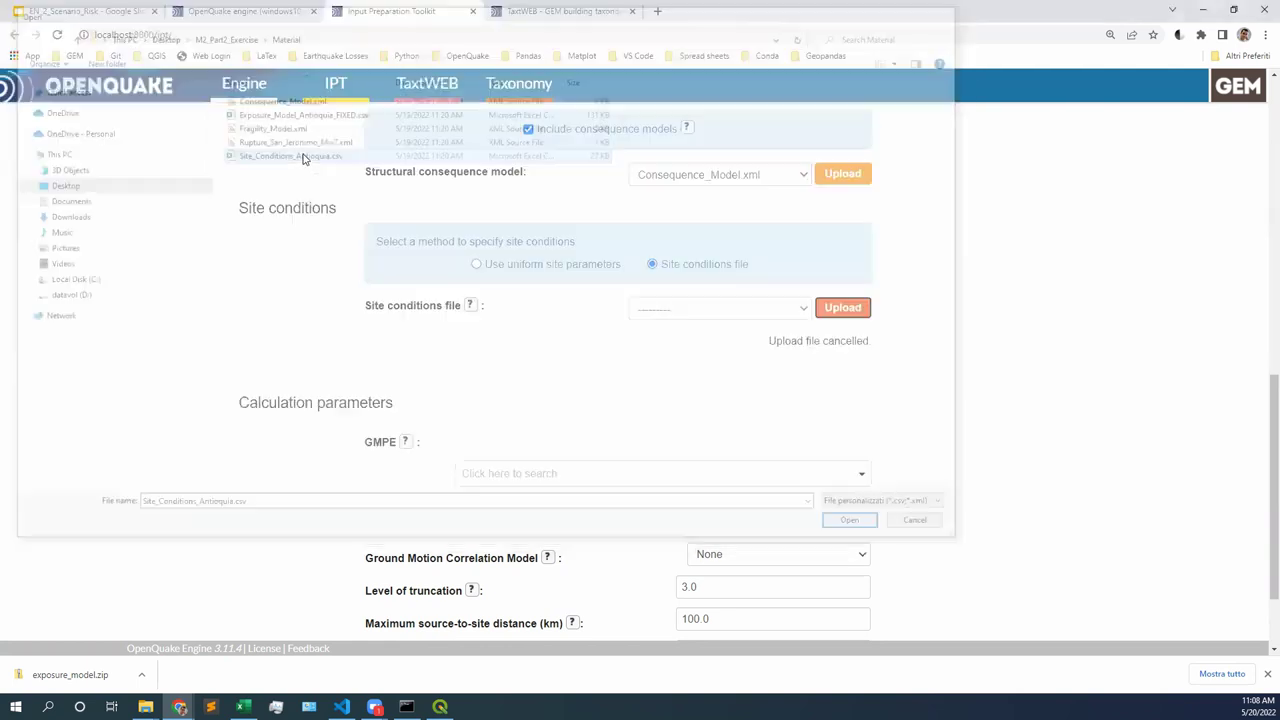
pyautogui.click(778, 309)
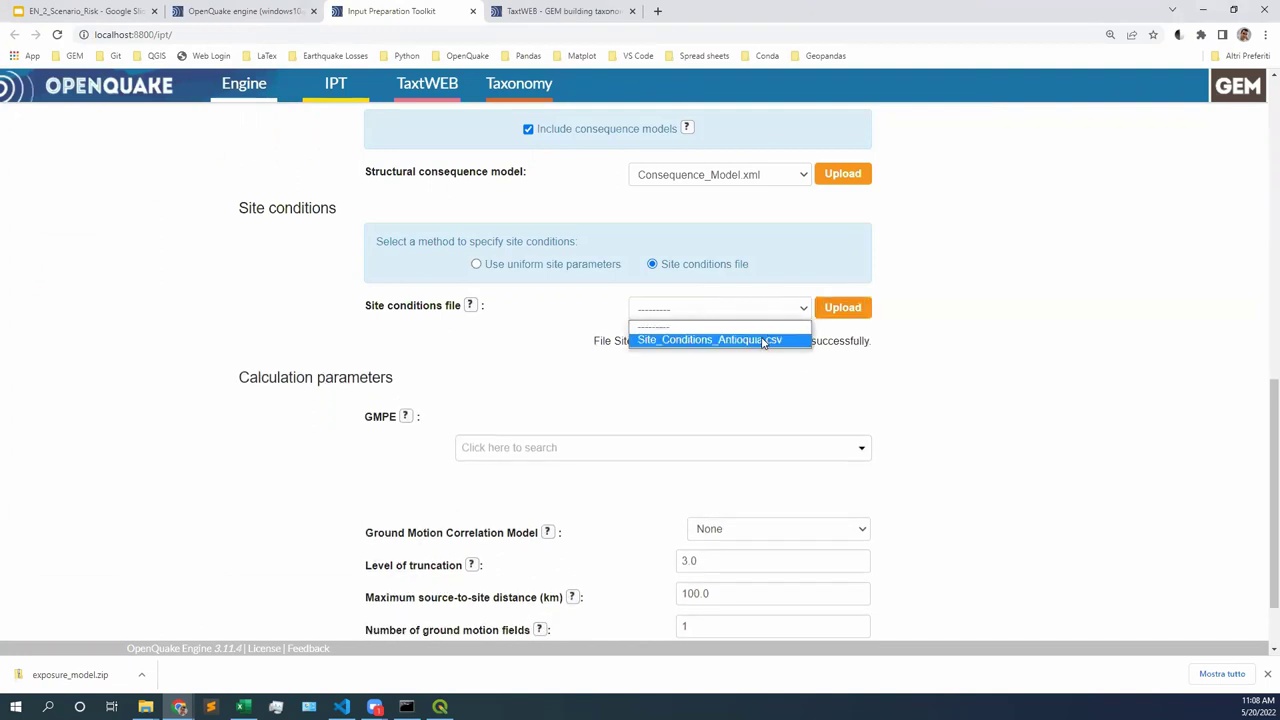
pyautogui.click(766, 341)
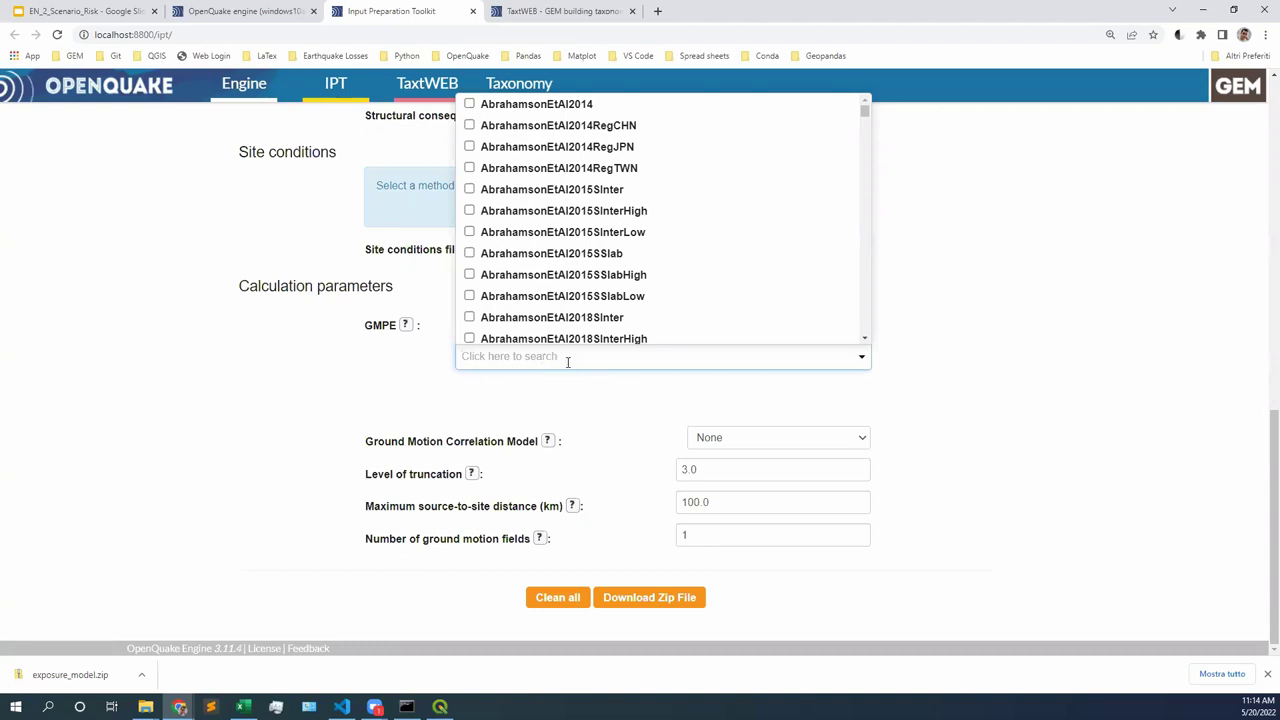
# - Add AkkarCagnan2010 and AkkarEtAlRhyp2014 as ground motion prediction equations (GMPE) for the calculation
pyautogui.click(993, 357)
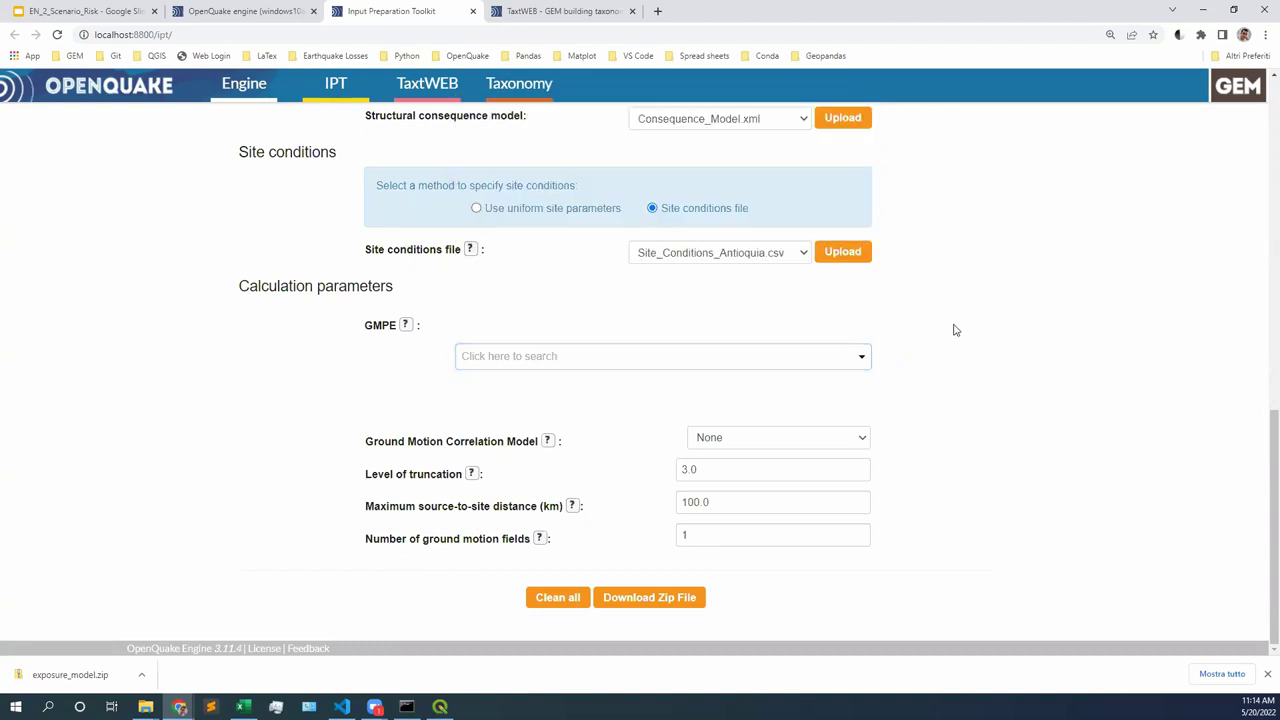
pyautogui.click(520, 357)
pyautogui.write('akka')
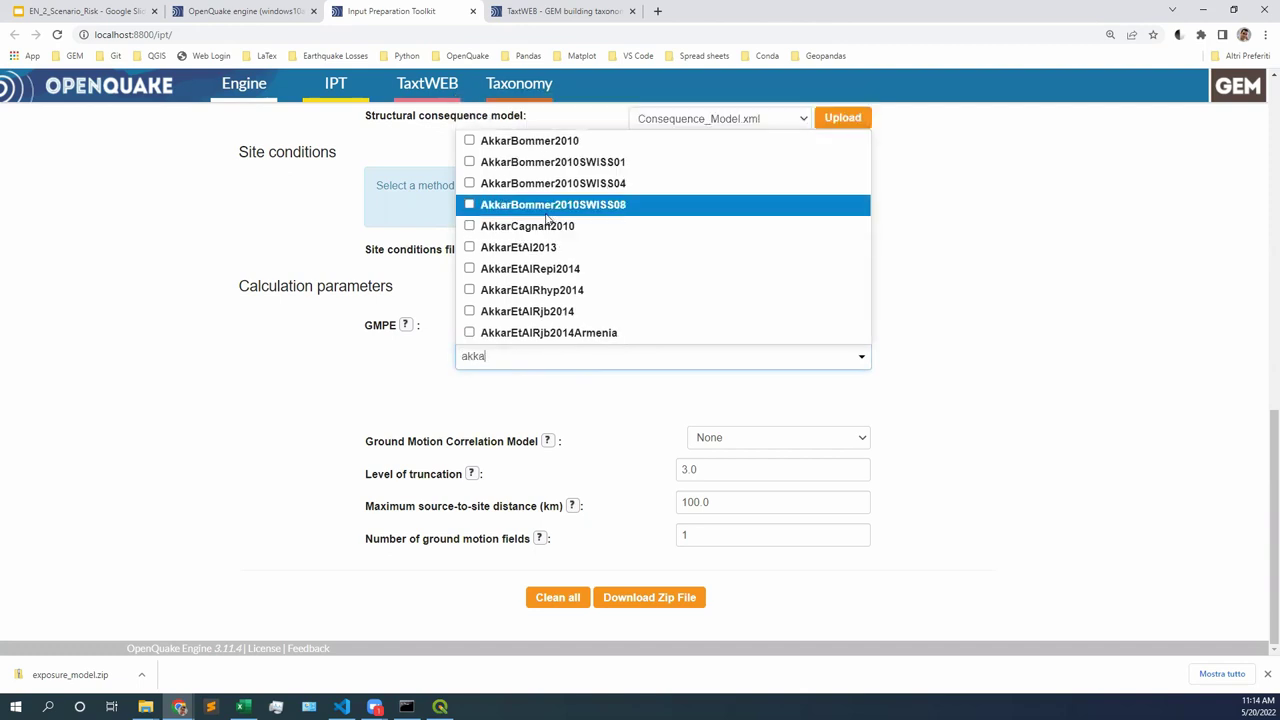
pyautogui.click(527, 226)
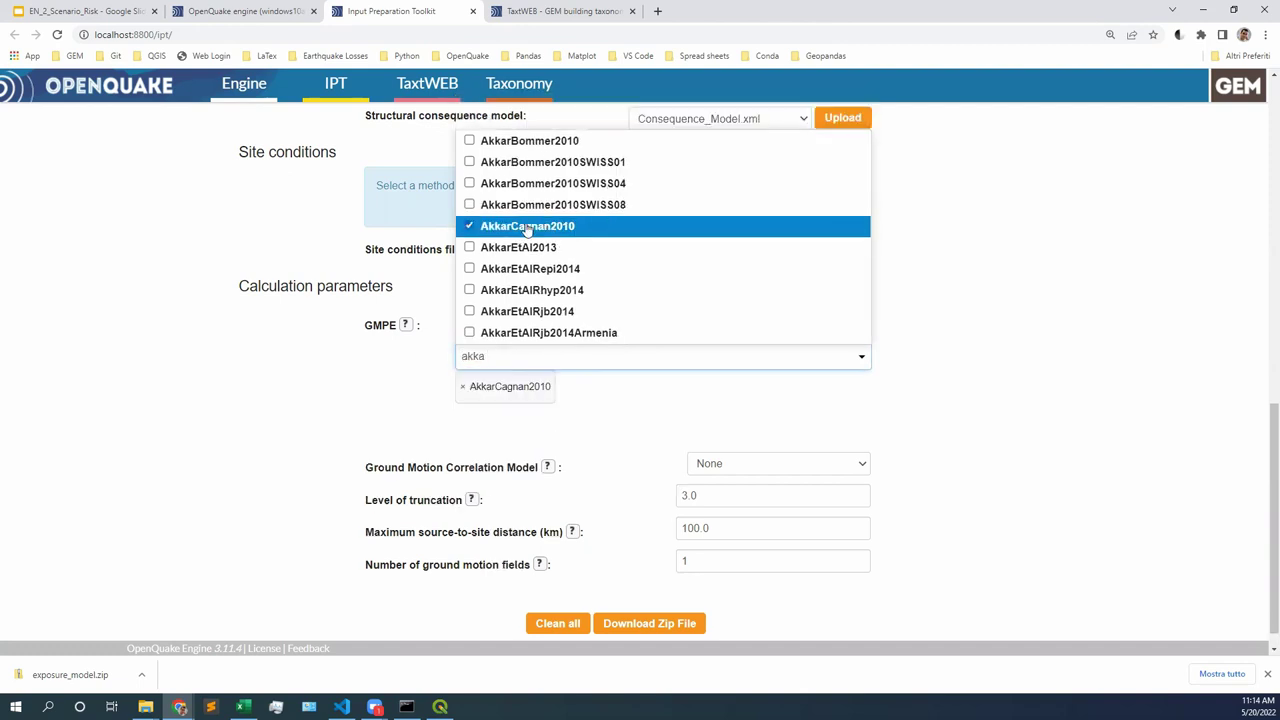
pyautogui.click(548, 297)
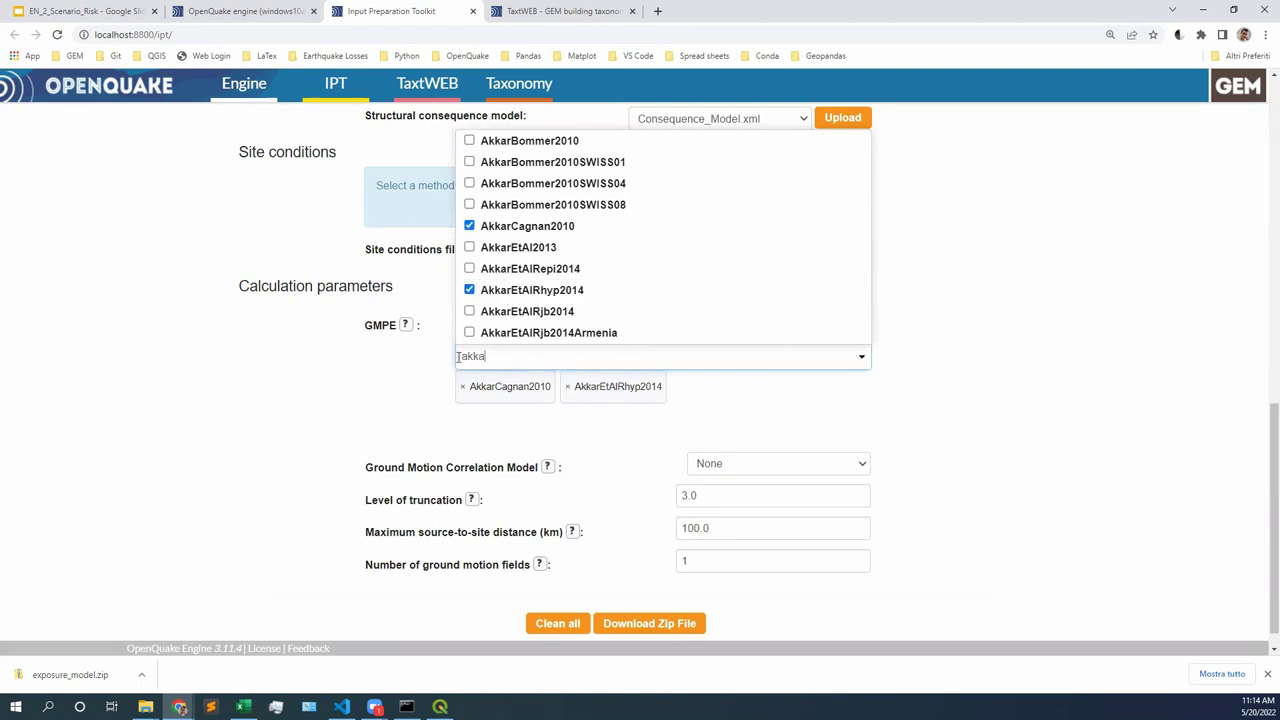
pyautogui.press('Escape')
pyautogui.write('idriss')
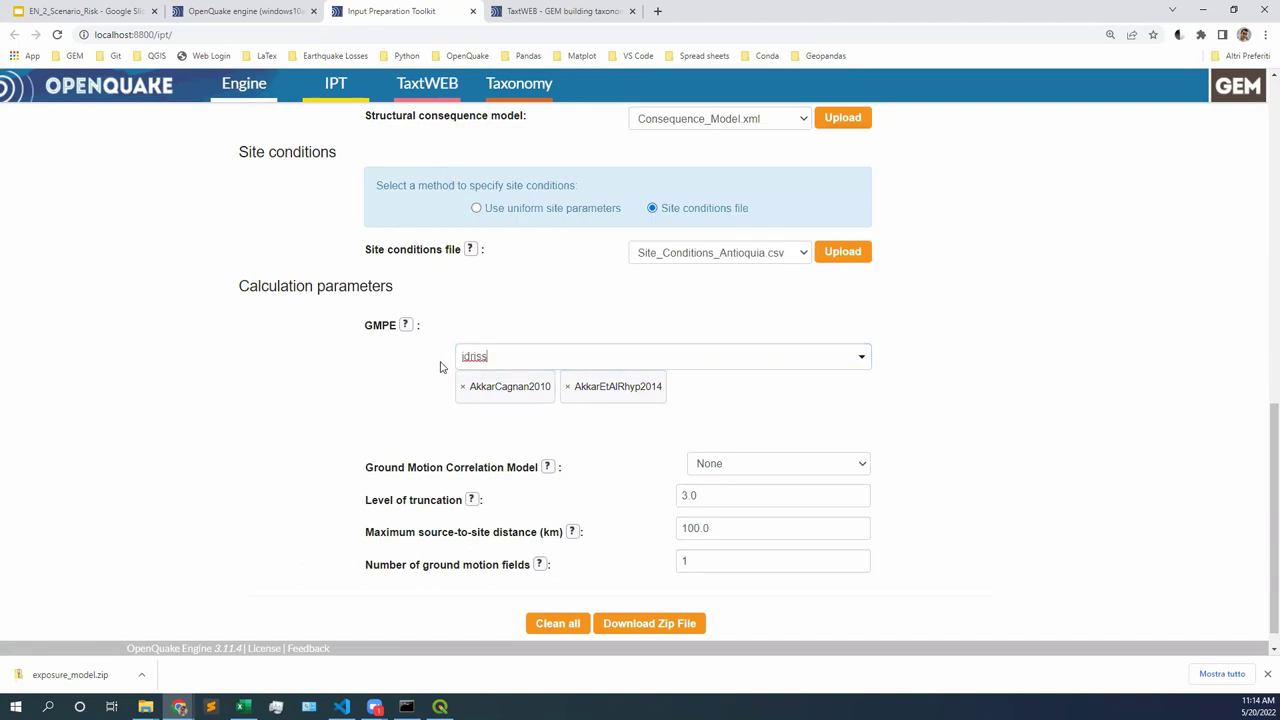
pyautogui.press('BackSpace')
pyautogui.press('BackSpace')
pyautogui.press('BackSpace')
pyautogui.press('BackSpace')
pyautogui.press('BackSpace')
pyautogui.press('BackSpace')
# - Add Idriss2014 to the selected ground motion prediction equations
pyautogui.click(862, 357)
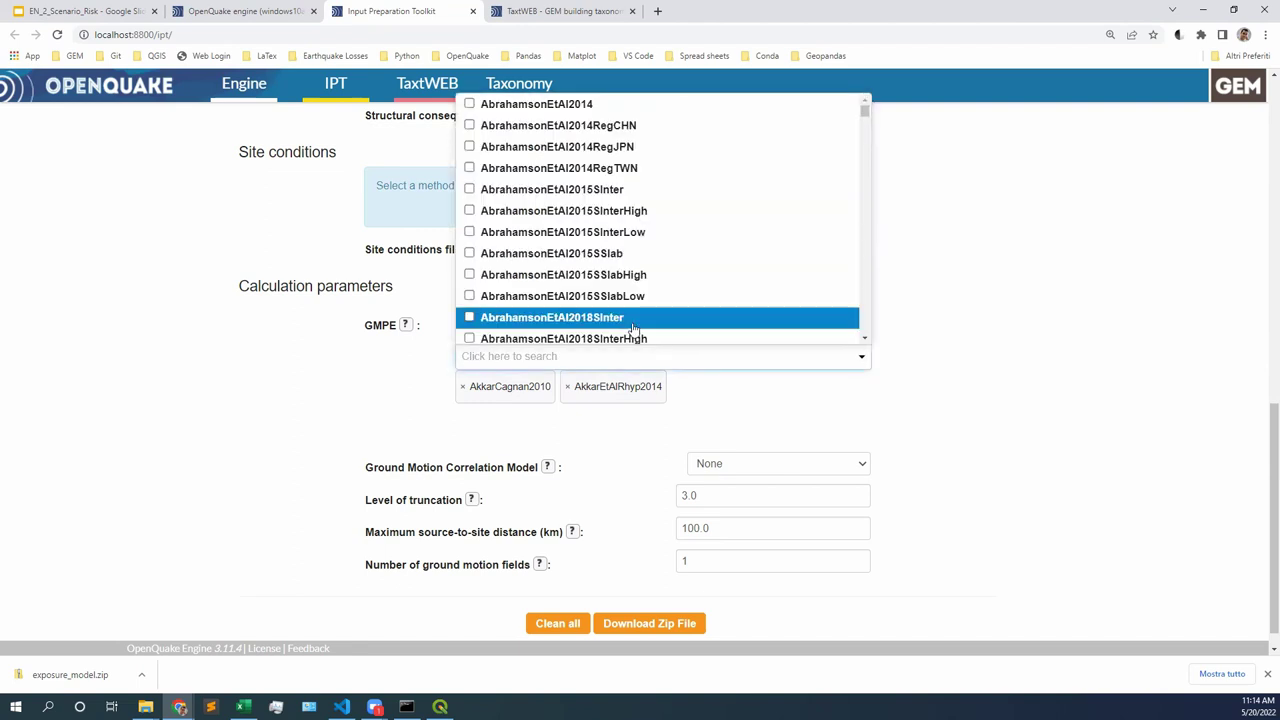
pyautogui.scroll(-10, 630, 280)
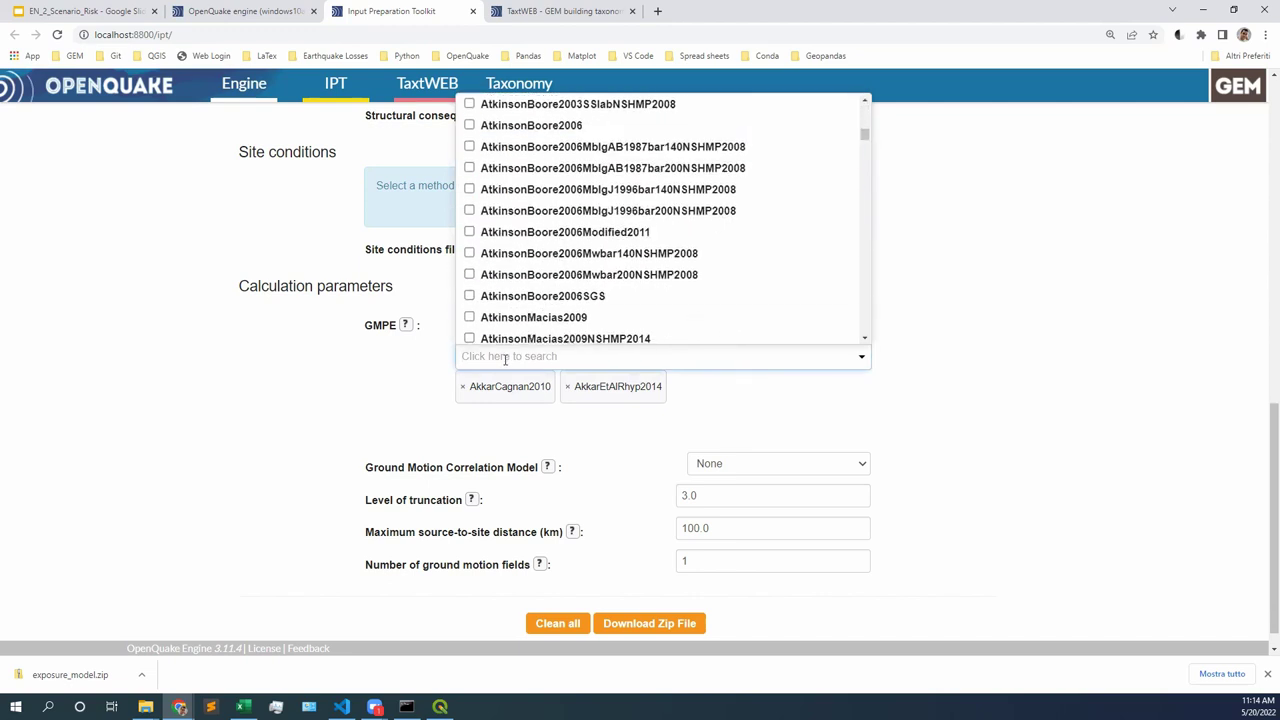
pyautogui.write('id')
pyautogui.click(505, 147)
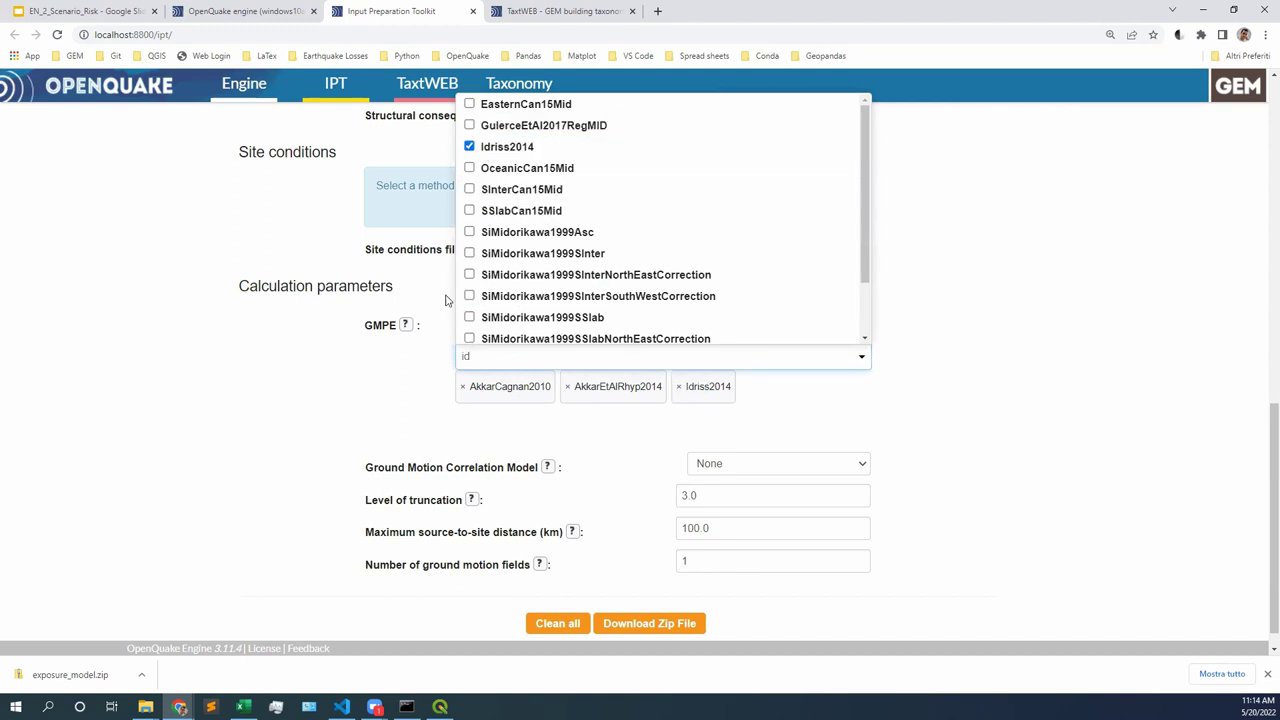
pyautogui.click(397, 381)
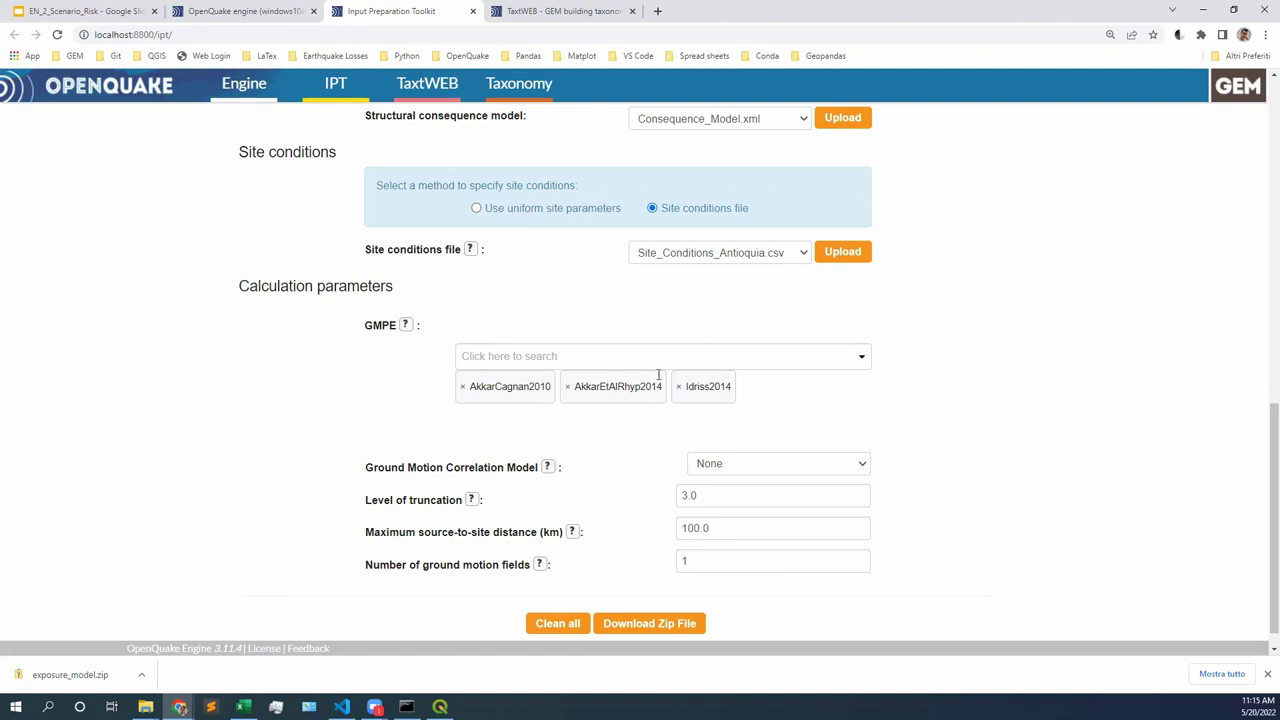
# - Set the maximum source-to-site distance to 250 km in the calculation parameters
pyautogui.scroll(-1, 983, 453)
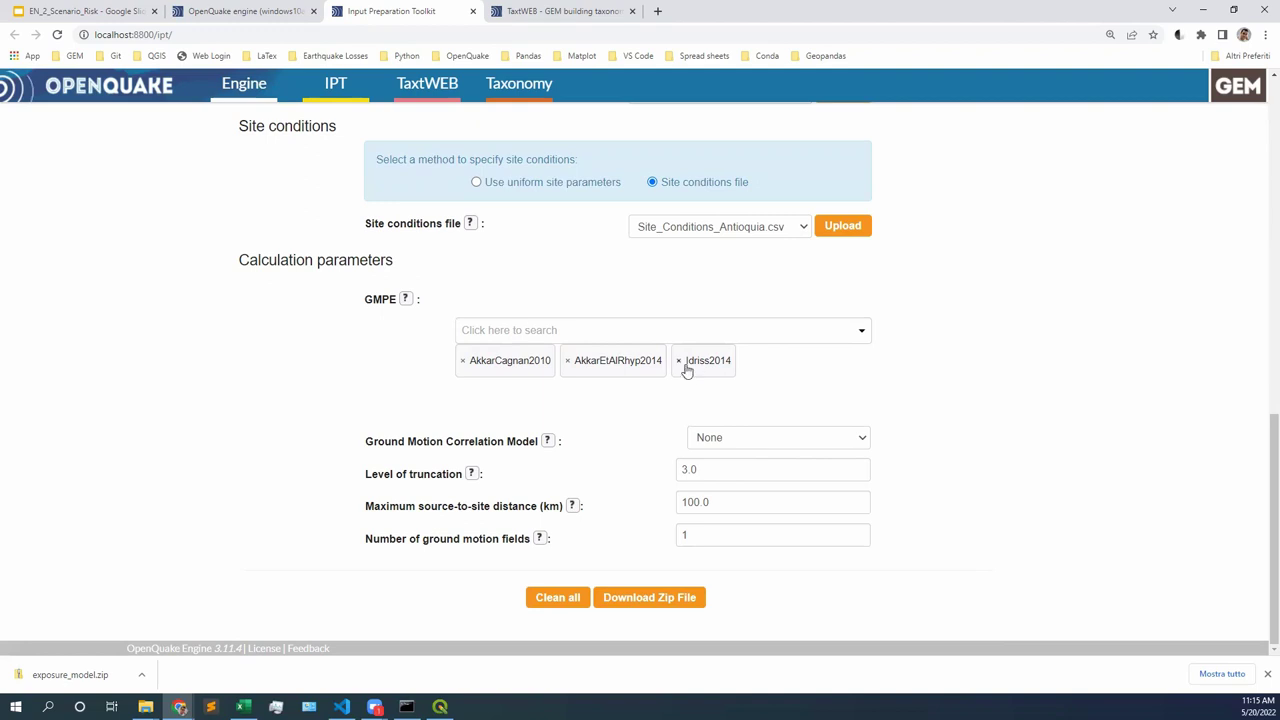
pyautogui.click(751, 437)
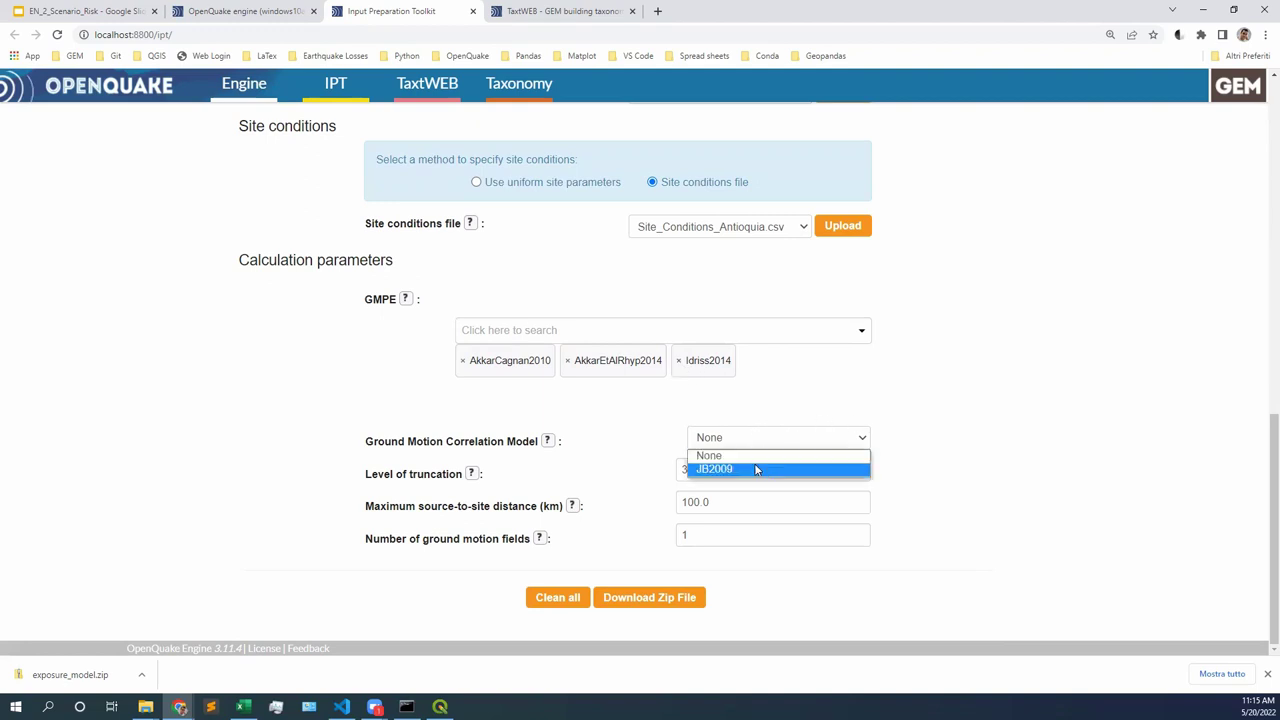
pyautogui.click(870, 402)
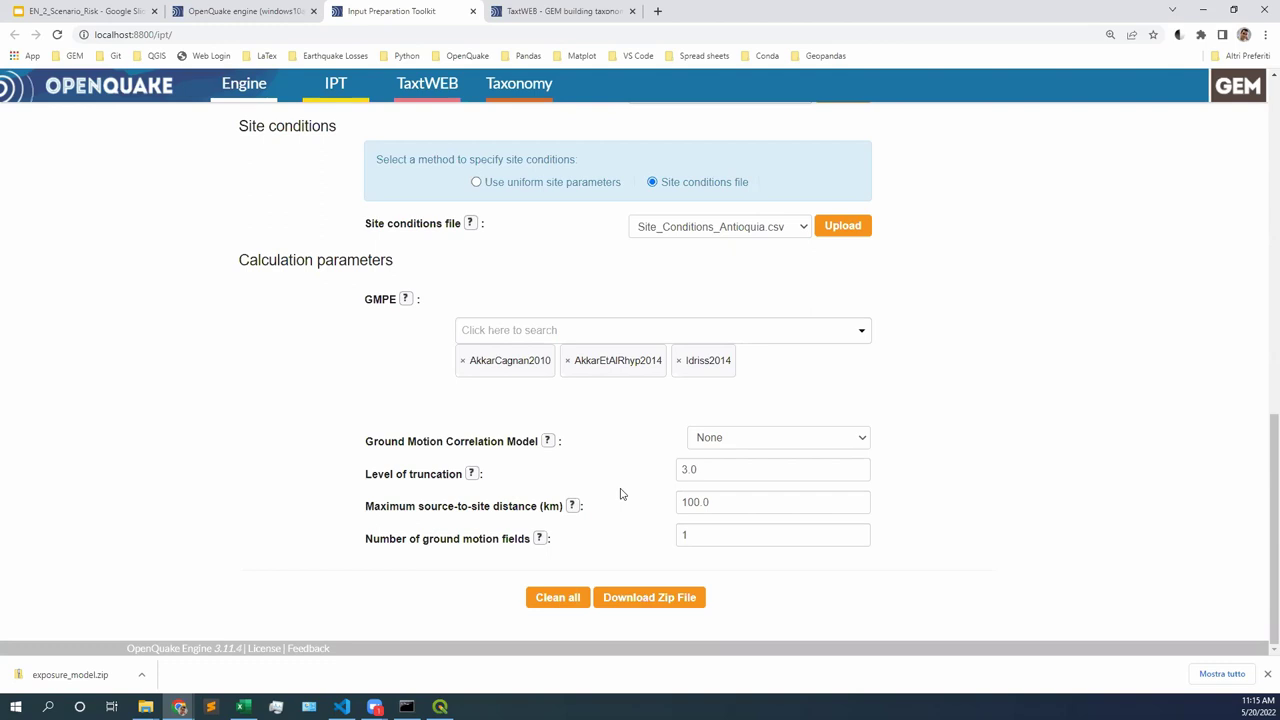
pyautogui.doubleClick(720, 471)
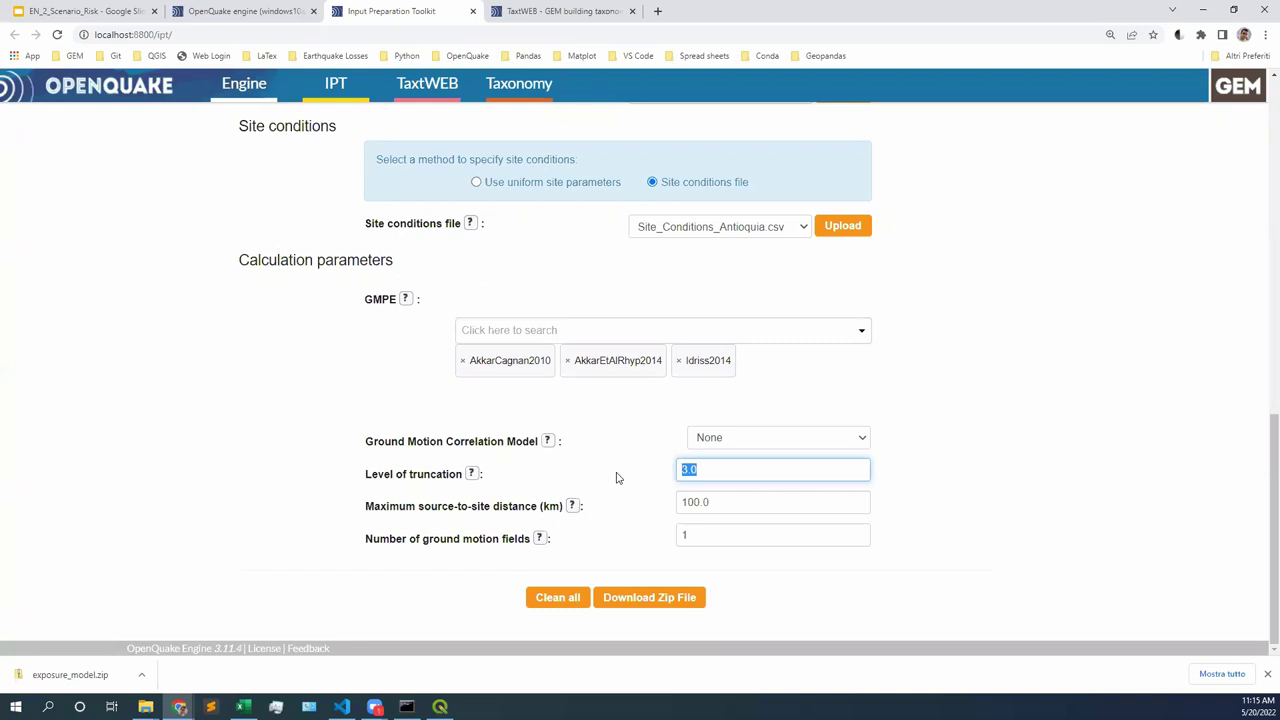
pyautogui.moveTo(722, 502); pyautogui.dragTo(662, 508)
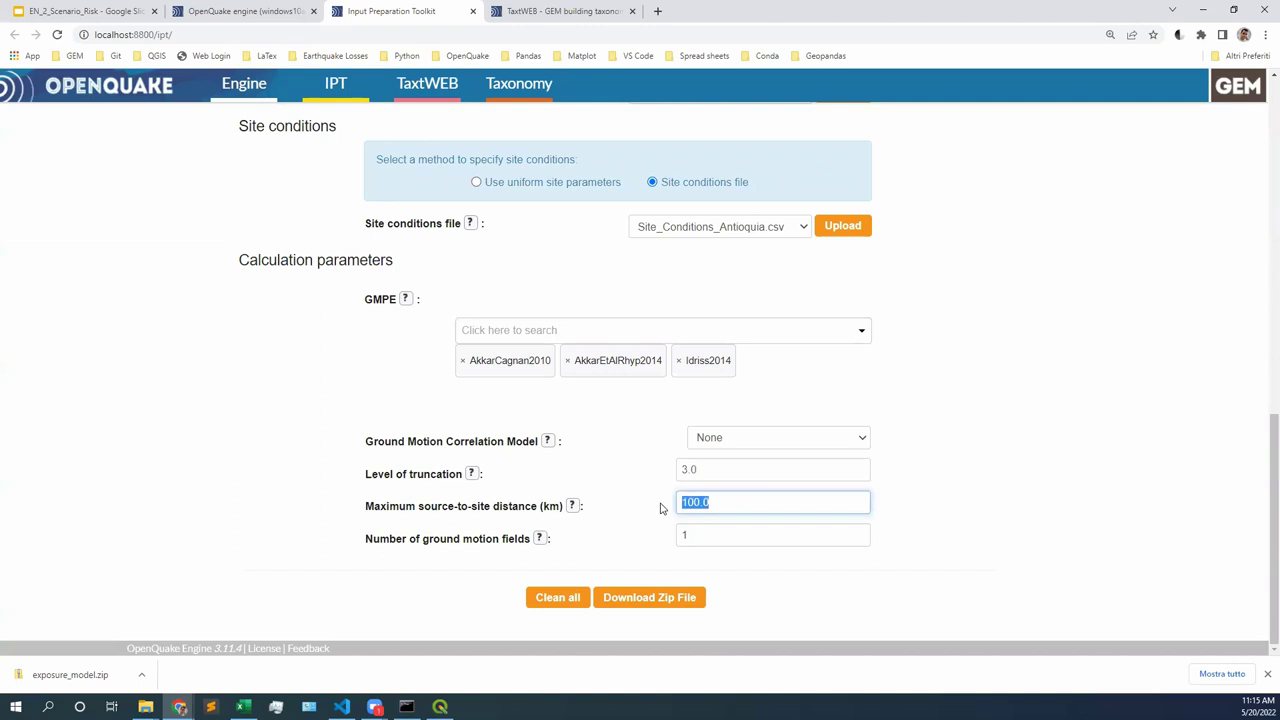
pyautogui.write('250')
pyautogui.click(716, 474)
pyautogui.click(717, 500)
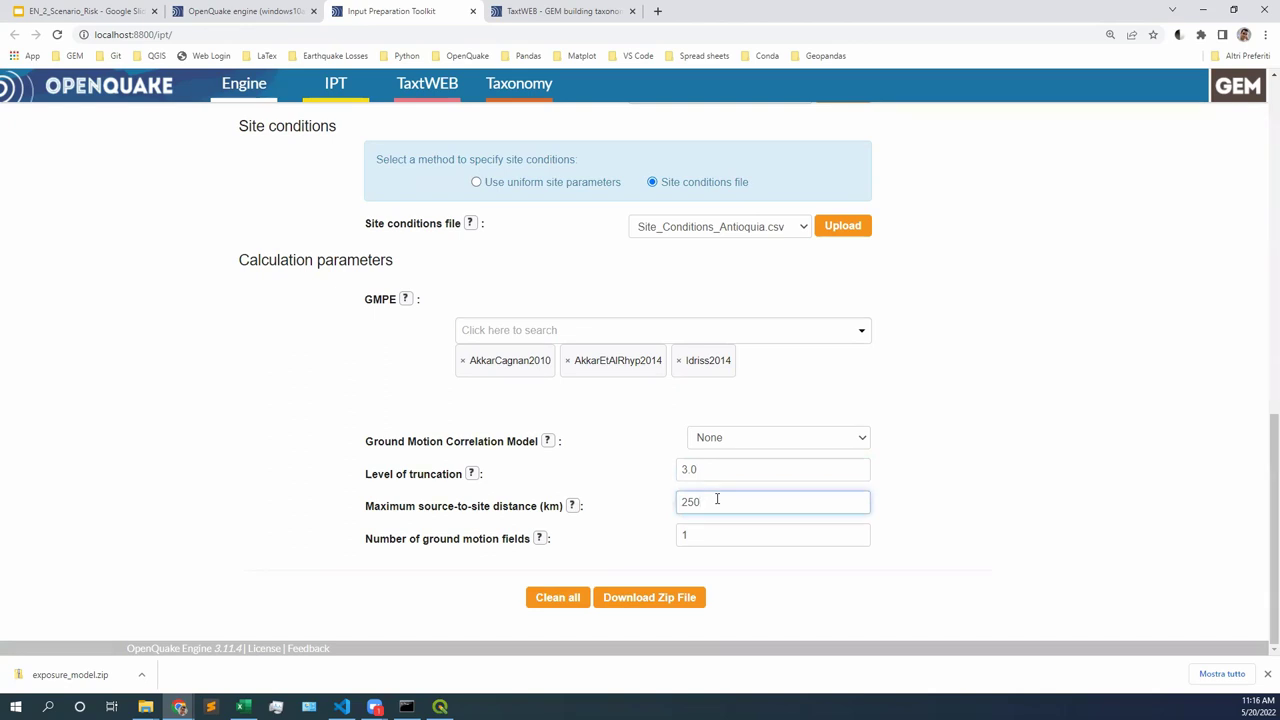
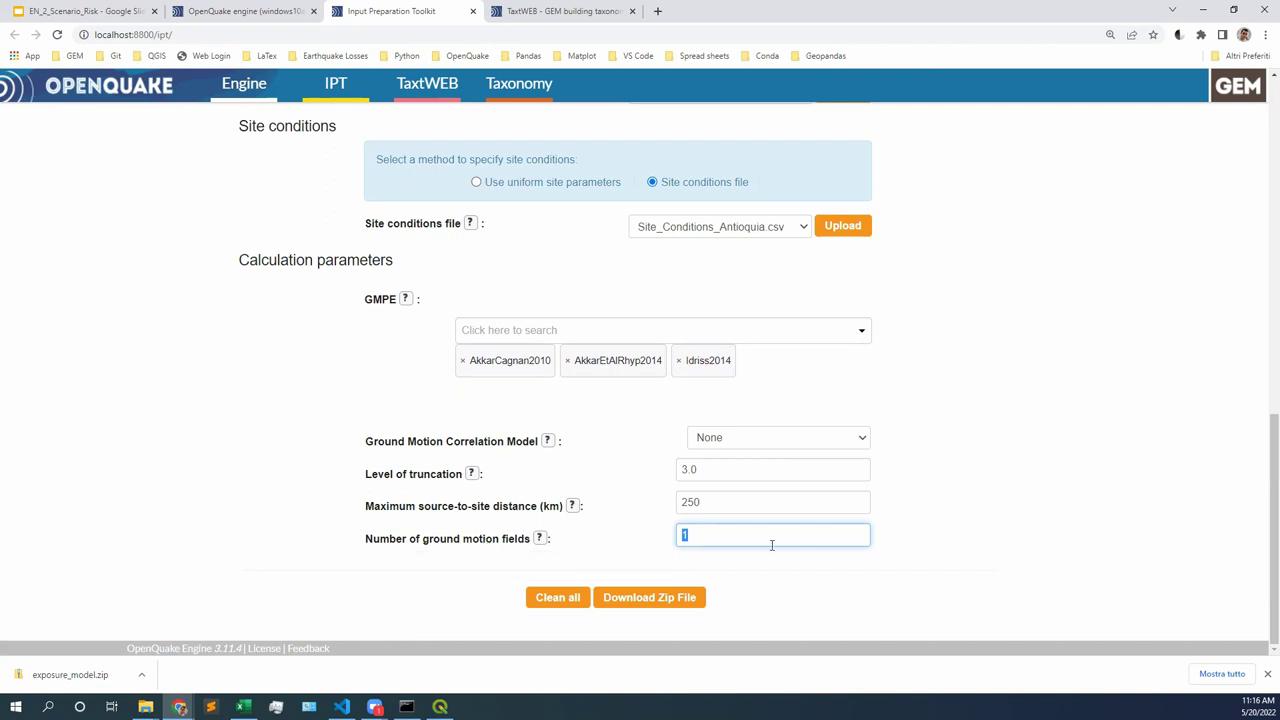
# - Set the number of ground motion fields to 10 and download the configuration as a zip file
pyautogui.write('10')
pyautogui.doubleClick(682, 536)
pyautogui.click(1058, 481)
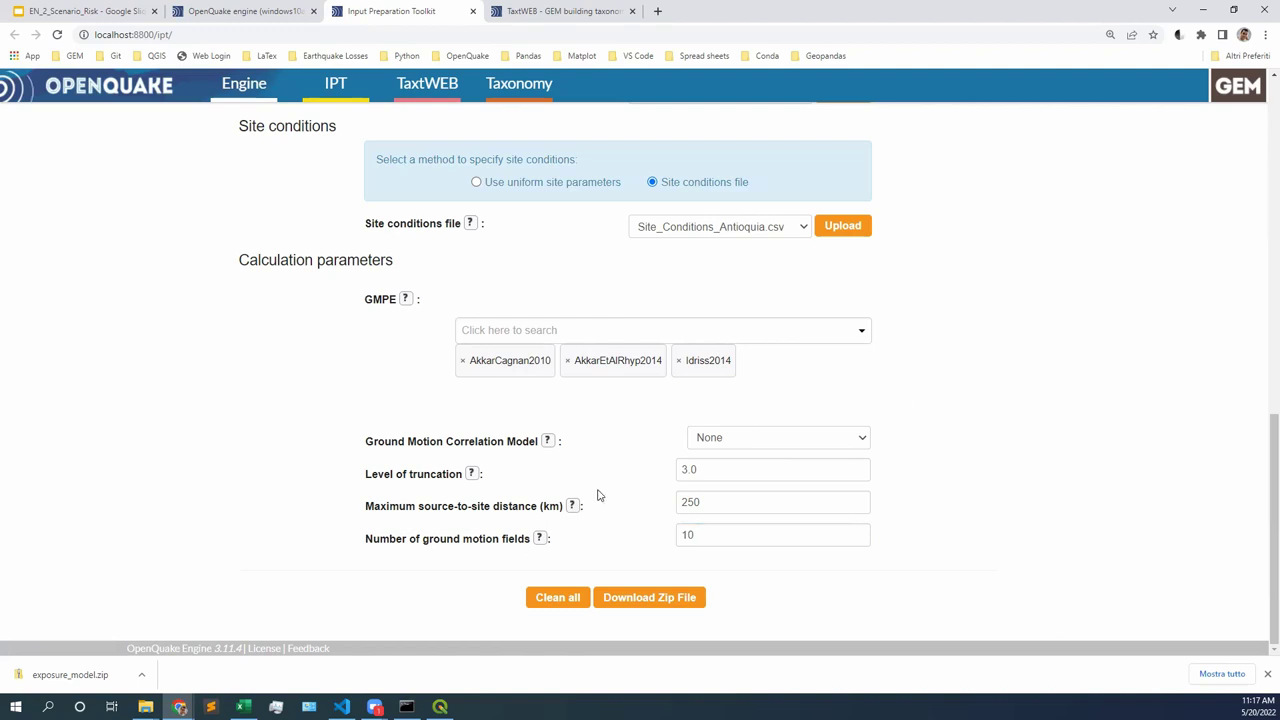
pyautogui.click(643, 598)
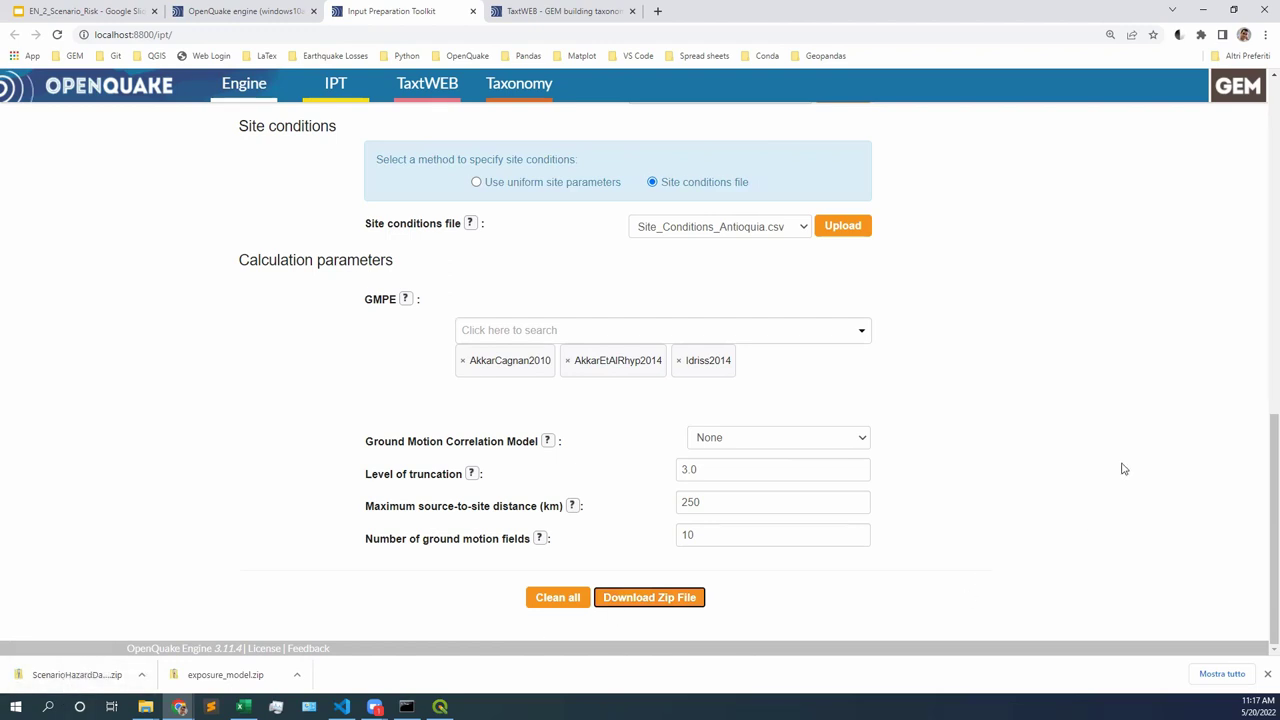
# - Review the scenario's description, rupture model, hazard sites and exposure model settings in the configuration form
pyautogui.scroll(6, 1123, 469)
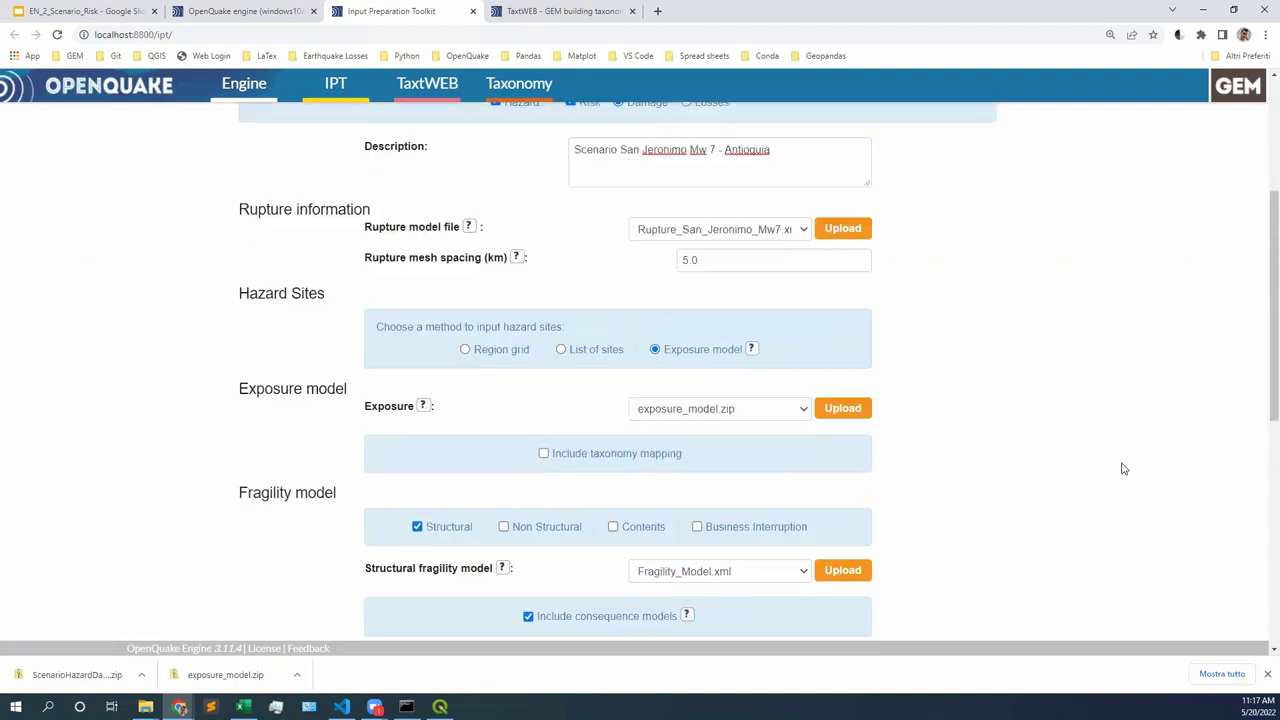
pyautogui.scroll(3, 1123, 469)
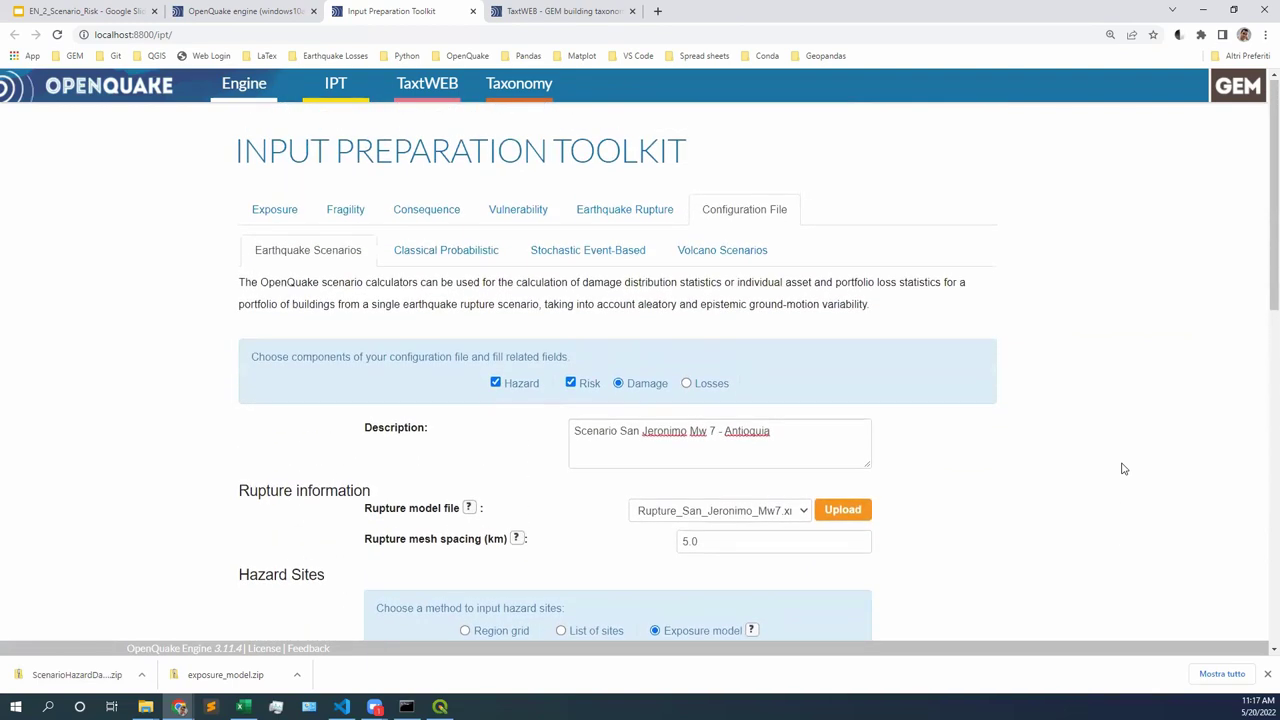
pyautogui.scroll(-3, 1123, 469)
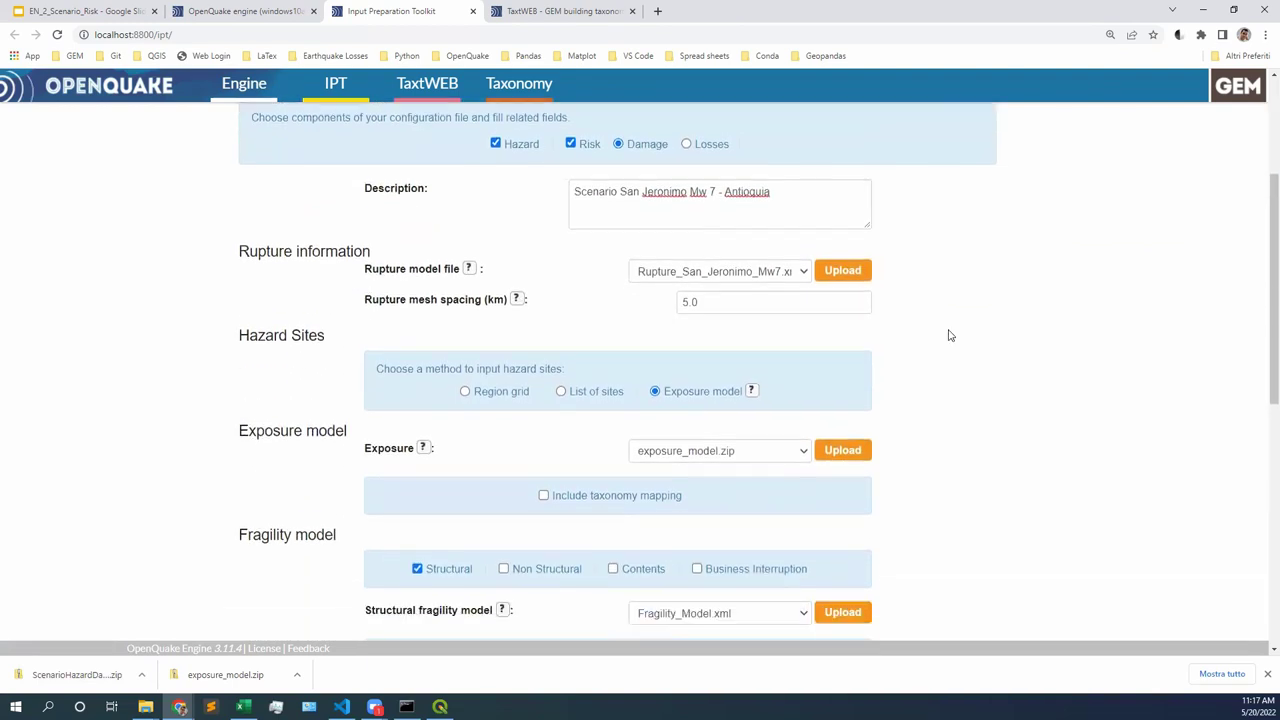
pyautogui.moveTo(794, 205); pyautogui.dragTo(557, 246)
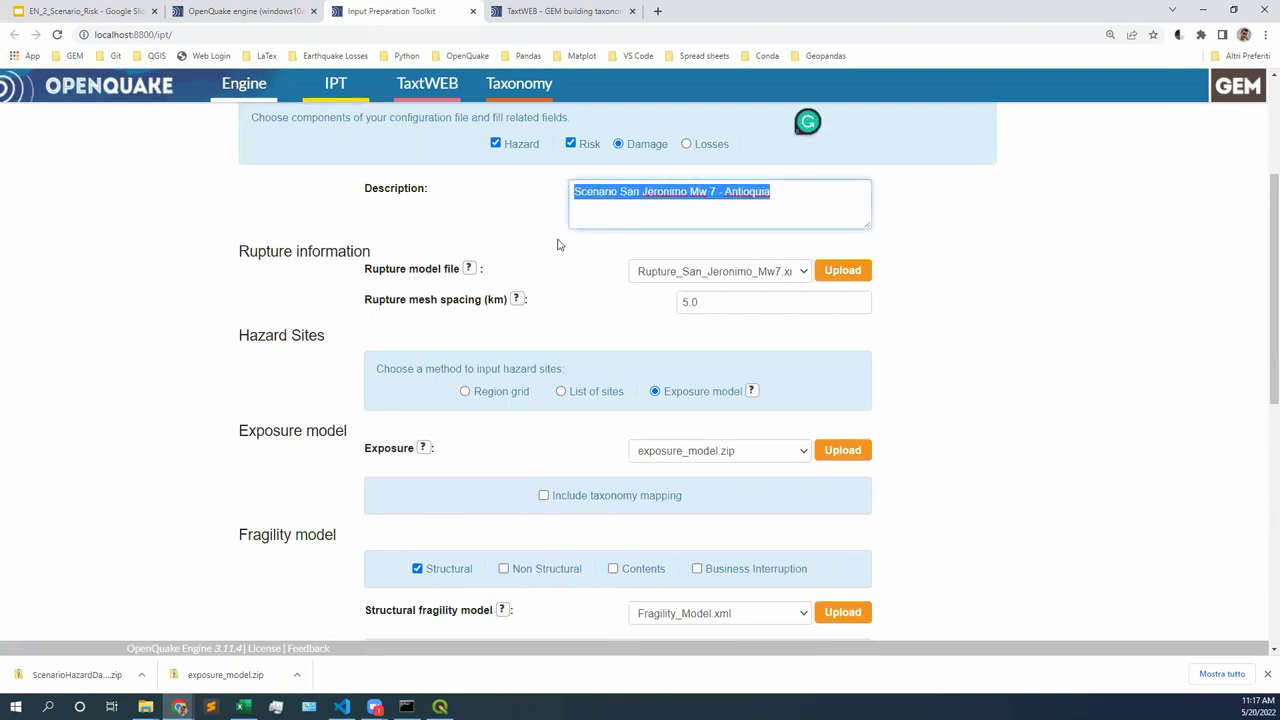
pyautogui.click(789, 275)
pyautogui.click(779, 288)
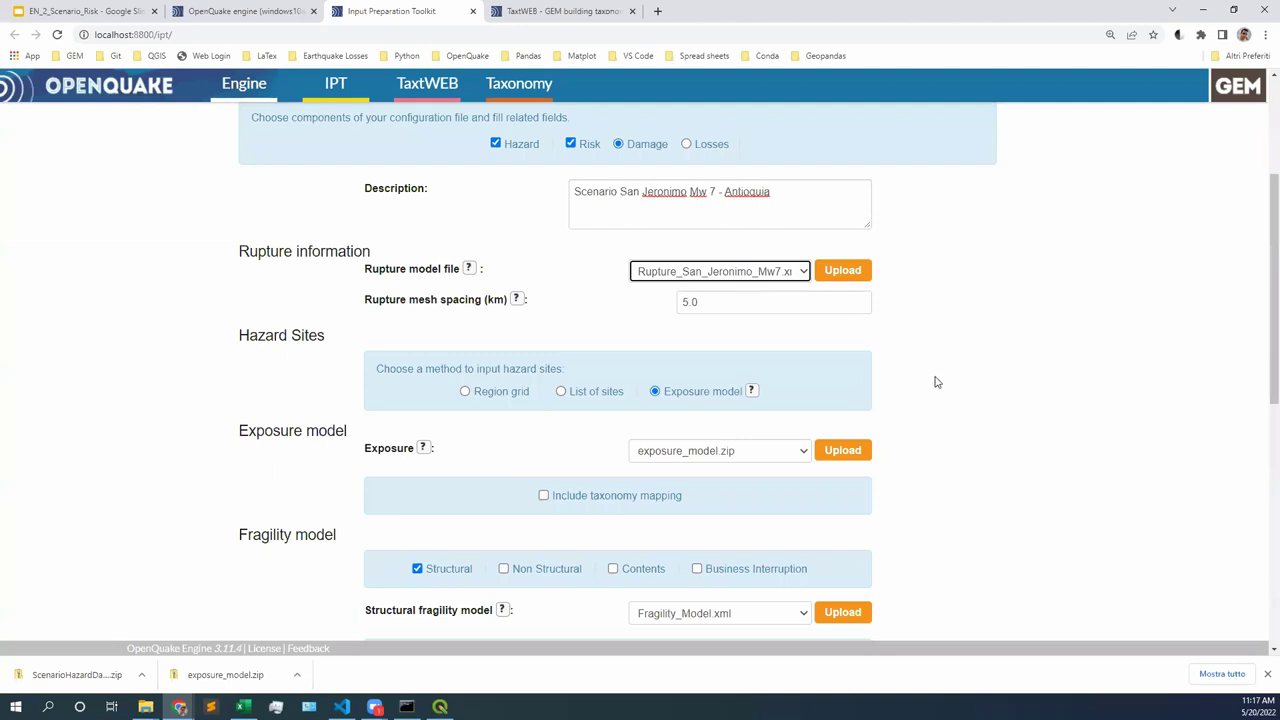
pyautogui.scroll(-1, 937, 382)
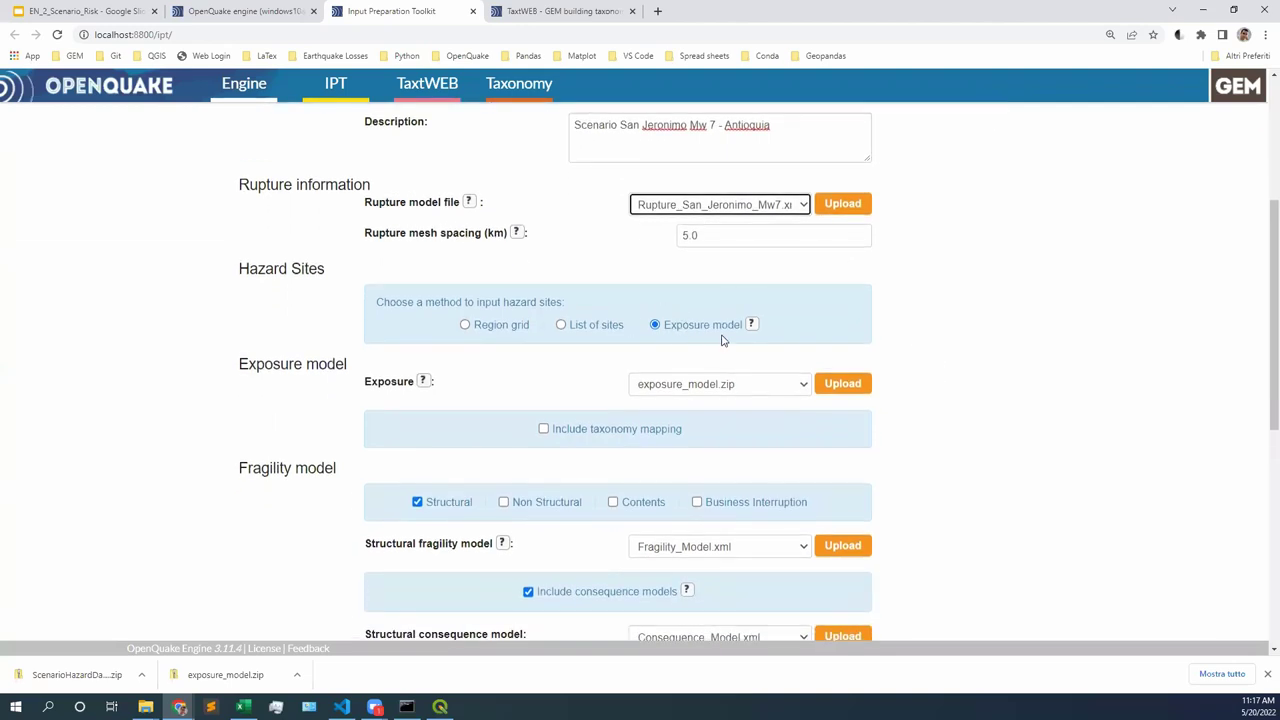
pyautogui.scroll(-1, 953, 390)
pyautogui.click(800, 322)
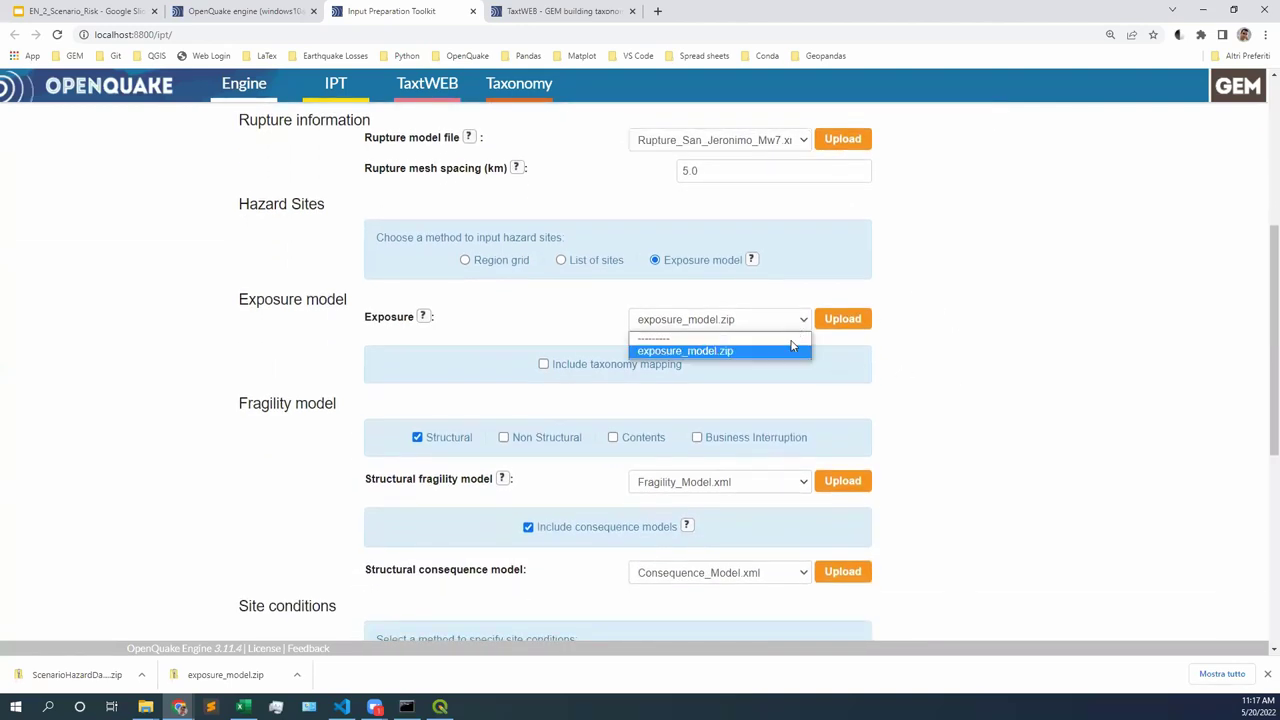
pyautogui.click(785, 351)
# - Review the fragility model, consequence model, site conditions file and calculation parameters of the configuration
pyautogui.scroll(-1, 971, 417)
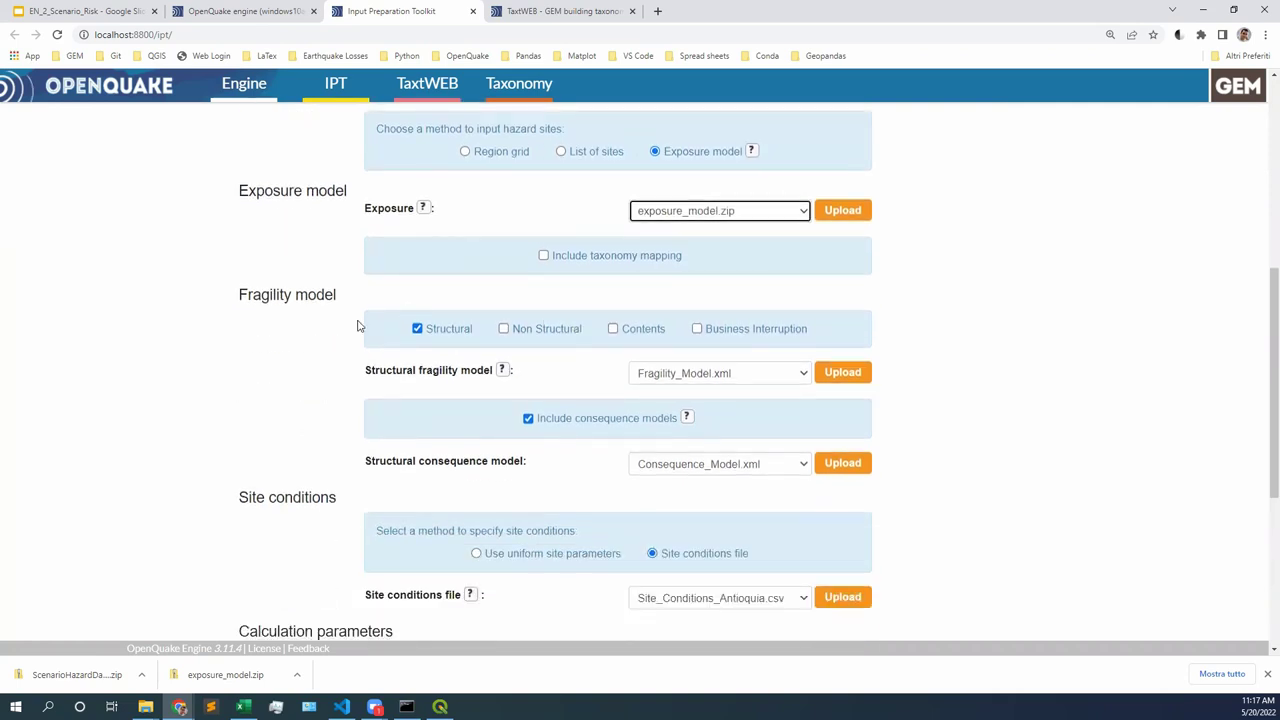
pyautogui.click(708, 377)
pyautogui.click(714, 405)
pyautogui.scroll(-1, 975, 479)
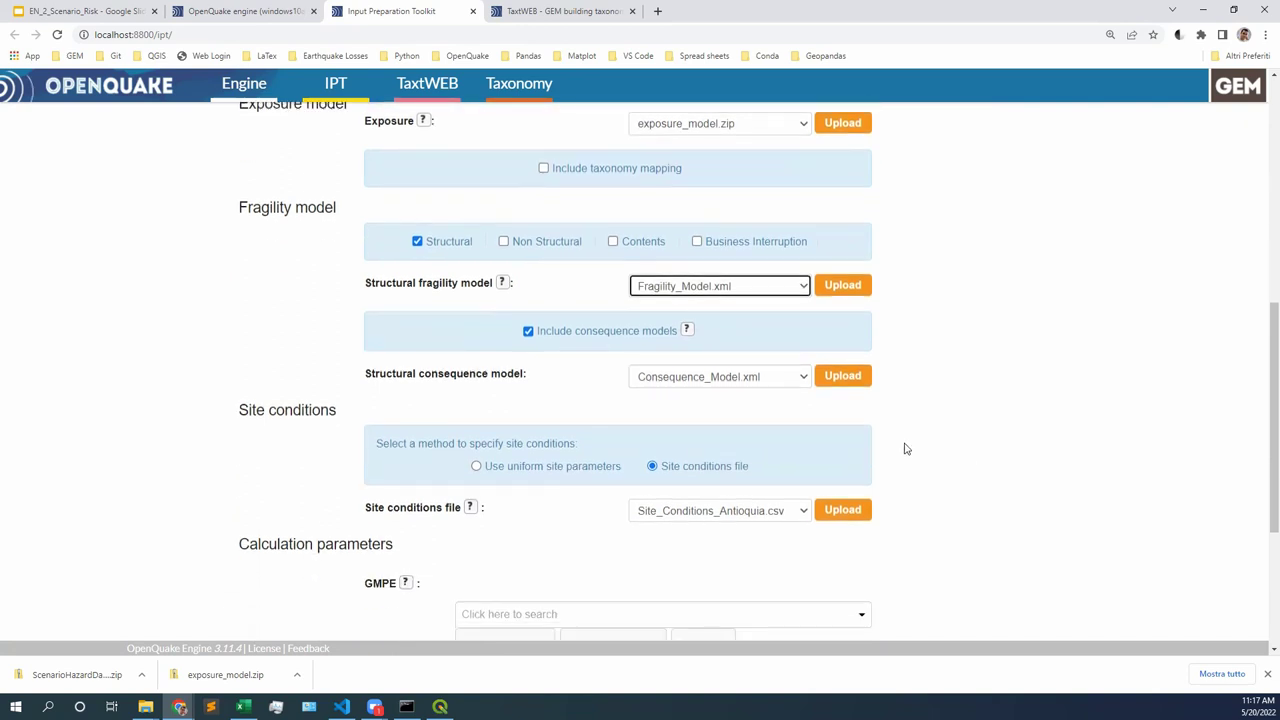
pyautogui.click(776, 380)
pyautogui.click(754, 408)
pyautogui.scroll(-2, 994, 463)
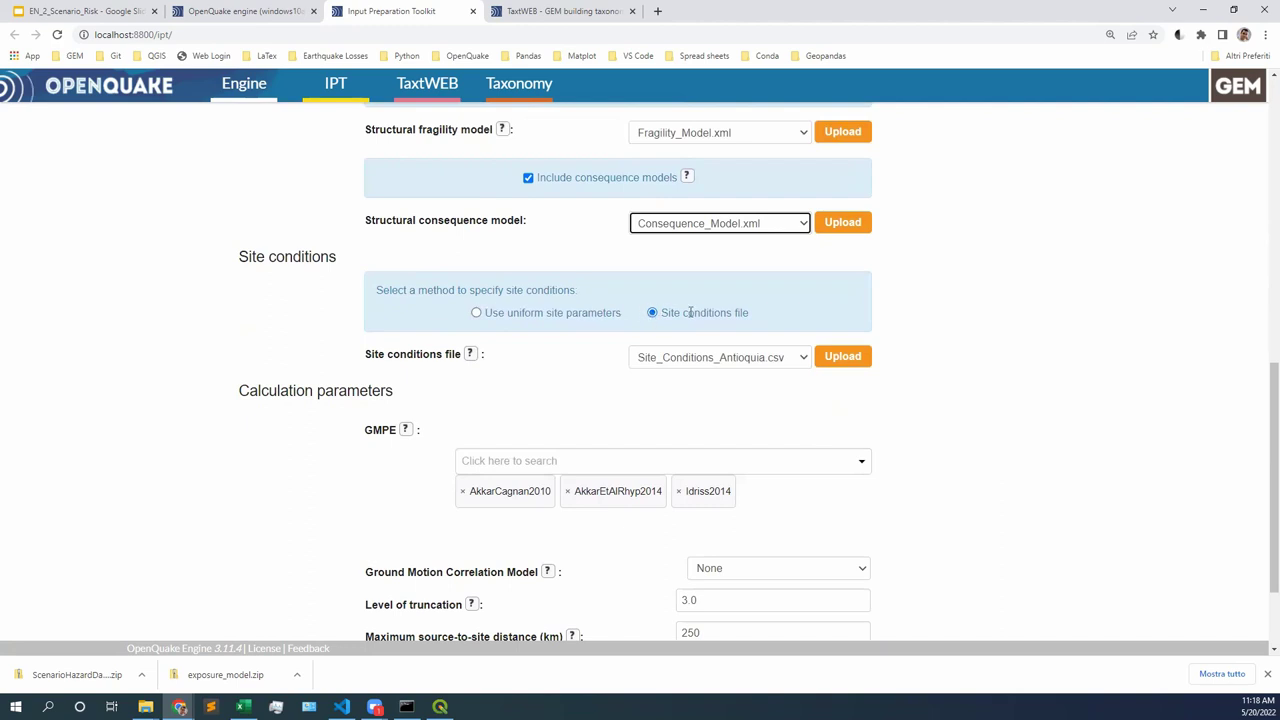
pyautogui.click(787, 360)
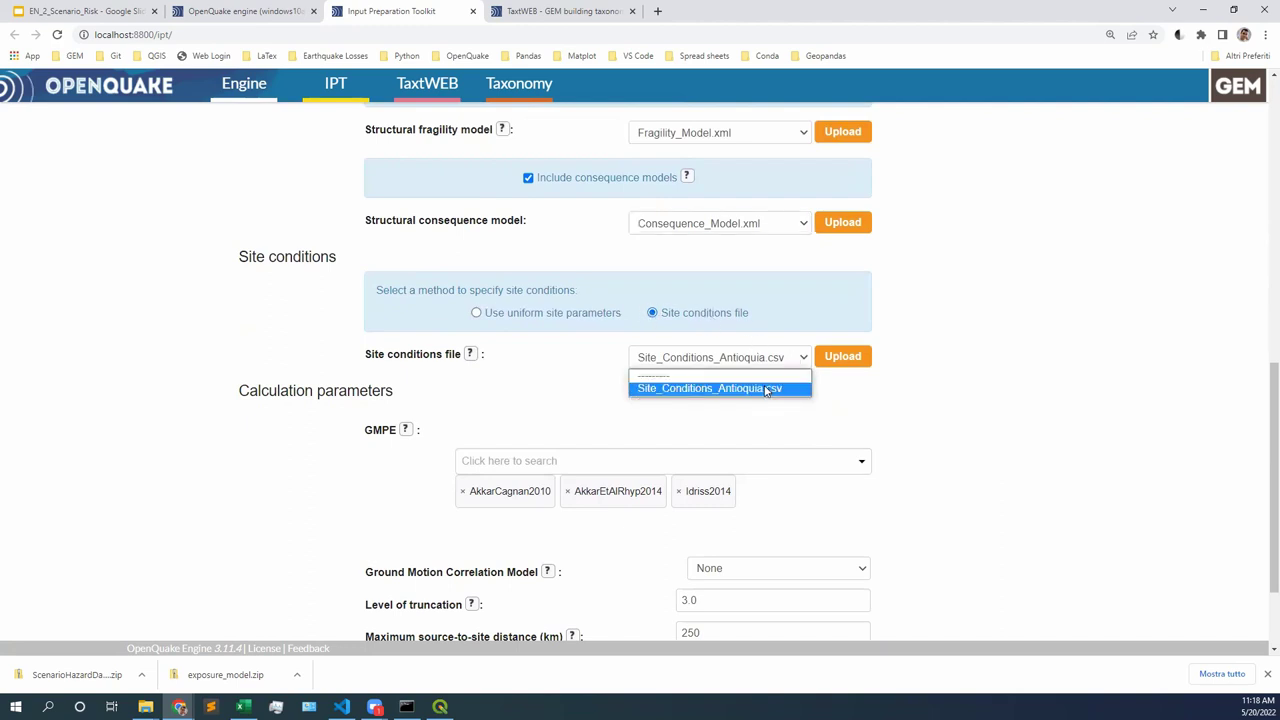
pyautogui.click(767, 390)
pyautogui.scroll(-2, 1007, 537)
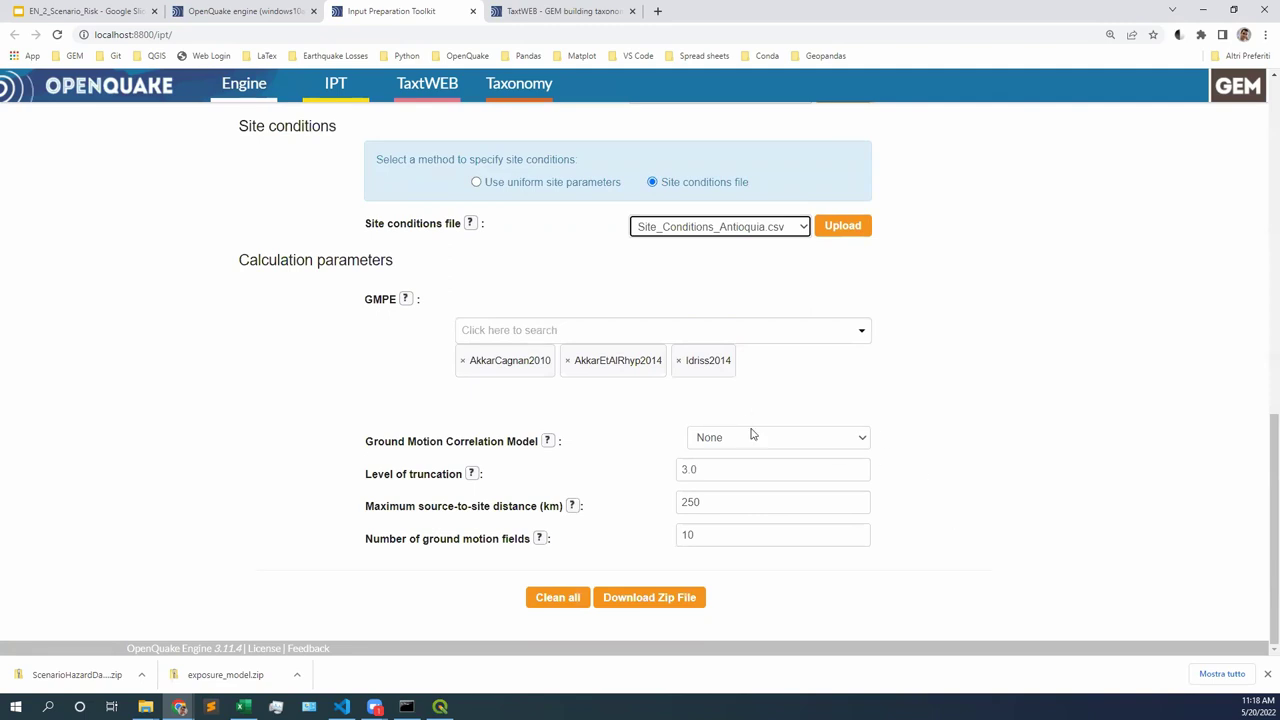
pyautogui.click(711, 461)
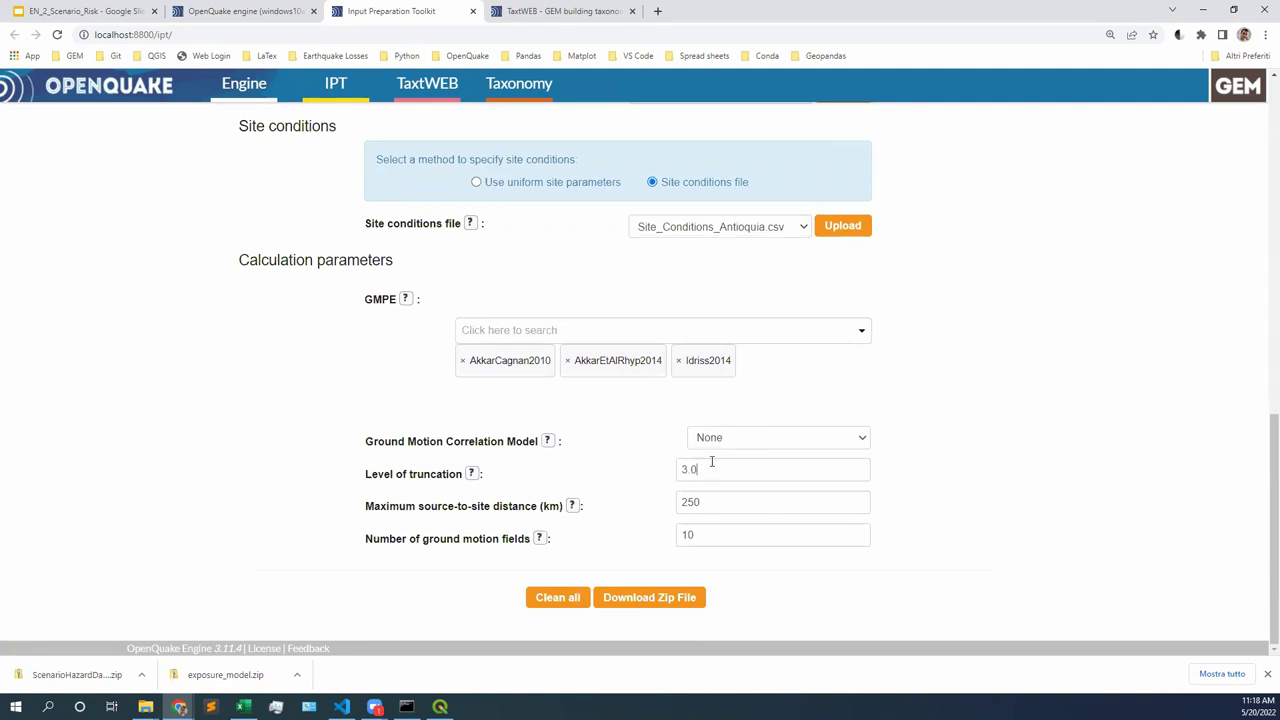
pyautogui.click(714, 538)
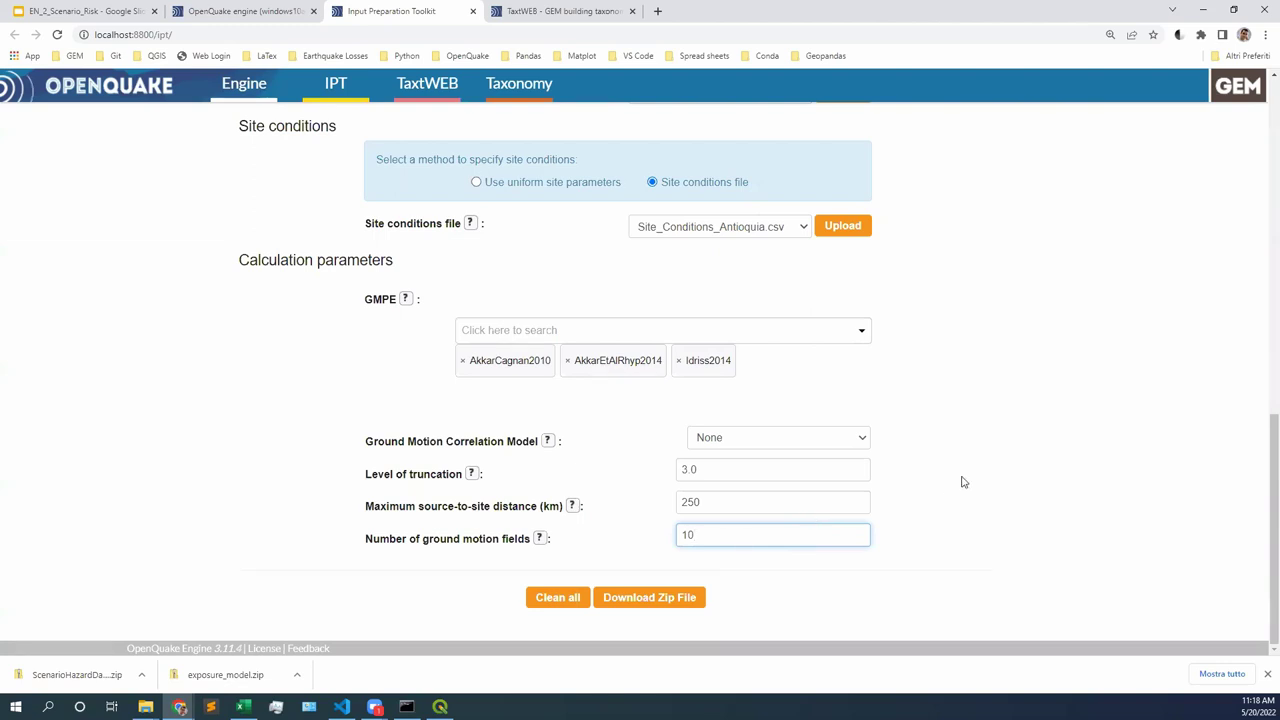
pyautogui.scroll(10, 963, 482)
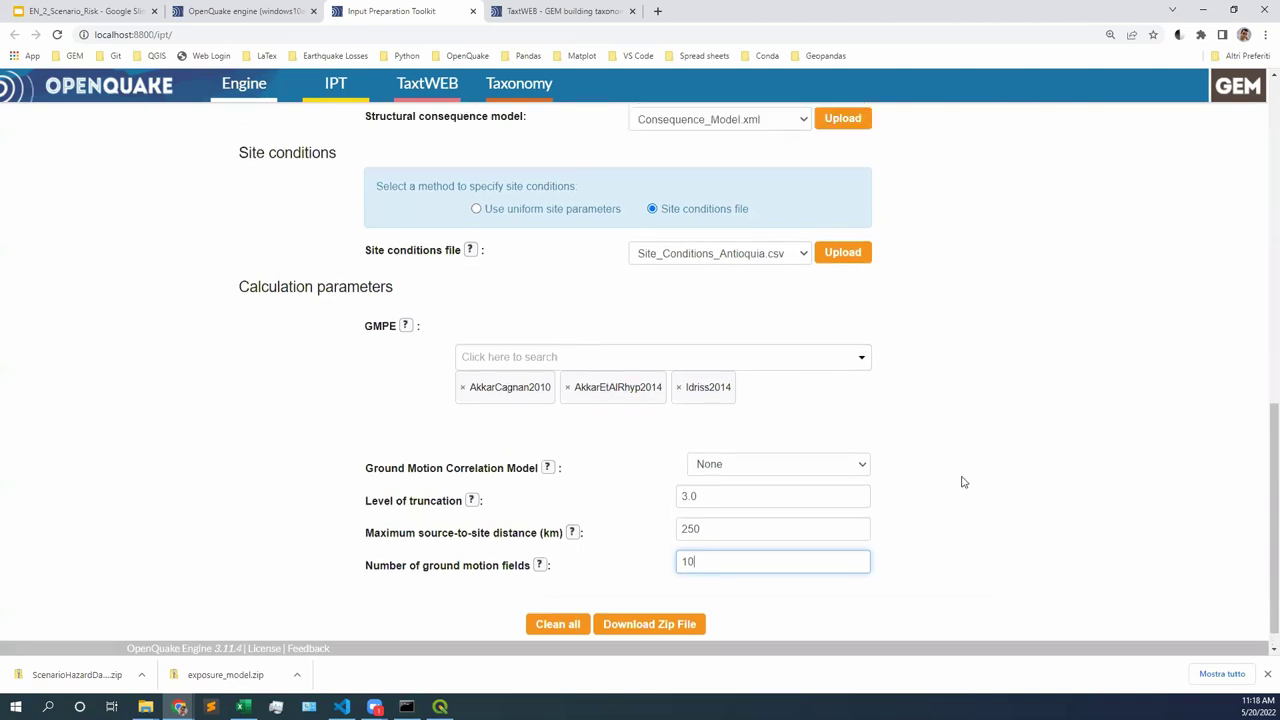
pyautogui.scroll(-10, 963, 482)
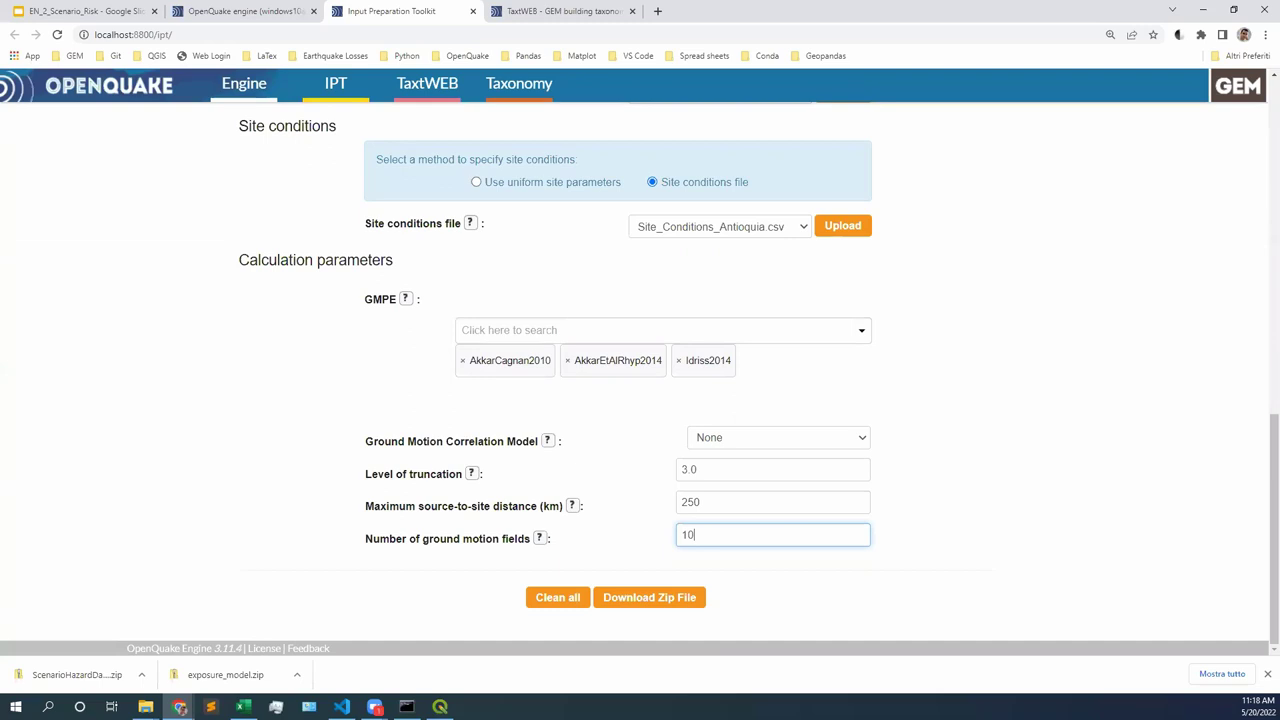
pyautogui.scroll(2, 316, 301)
pyautogui.scroll(8, 316, 301)
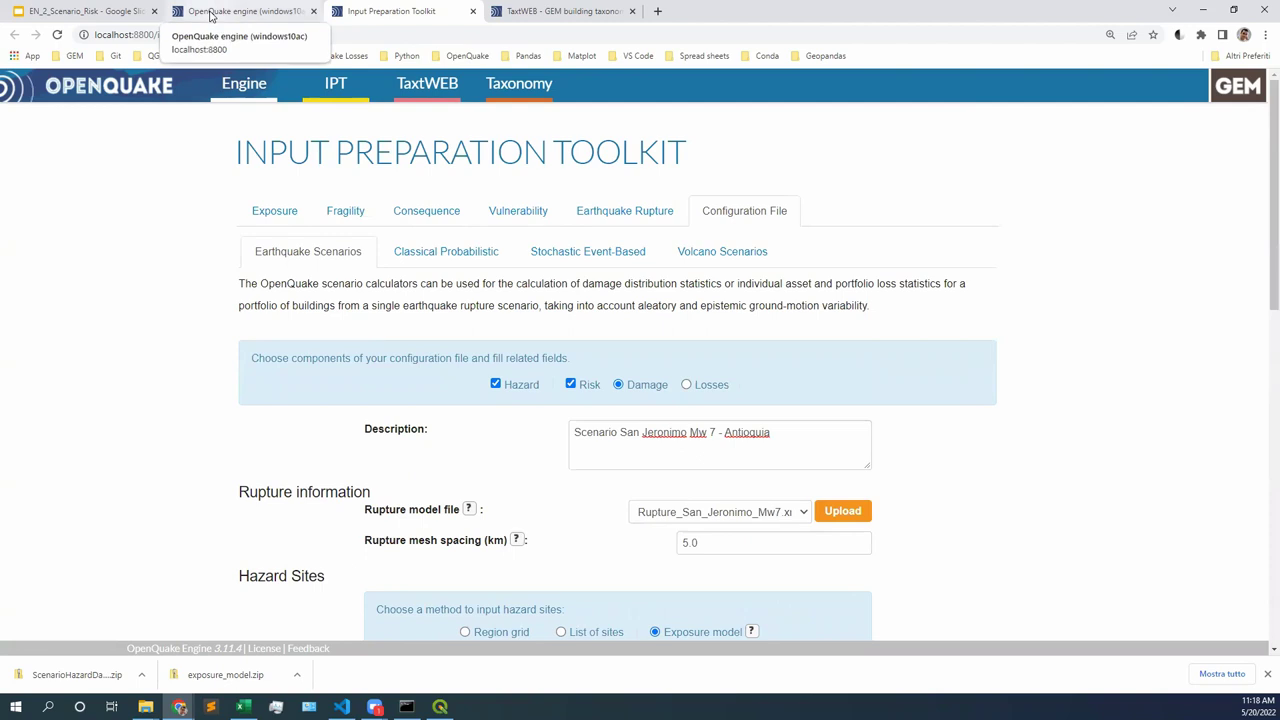
pyautogui.click(211, 15)
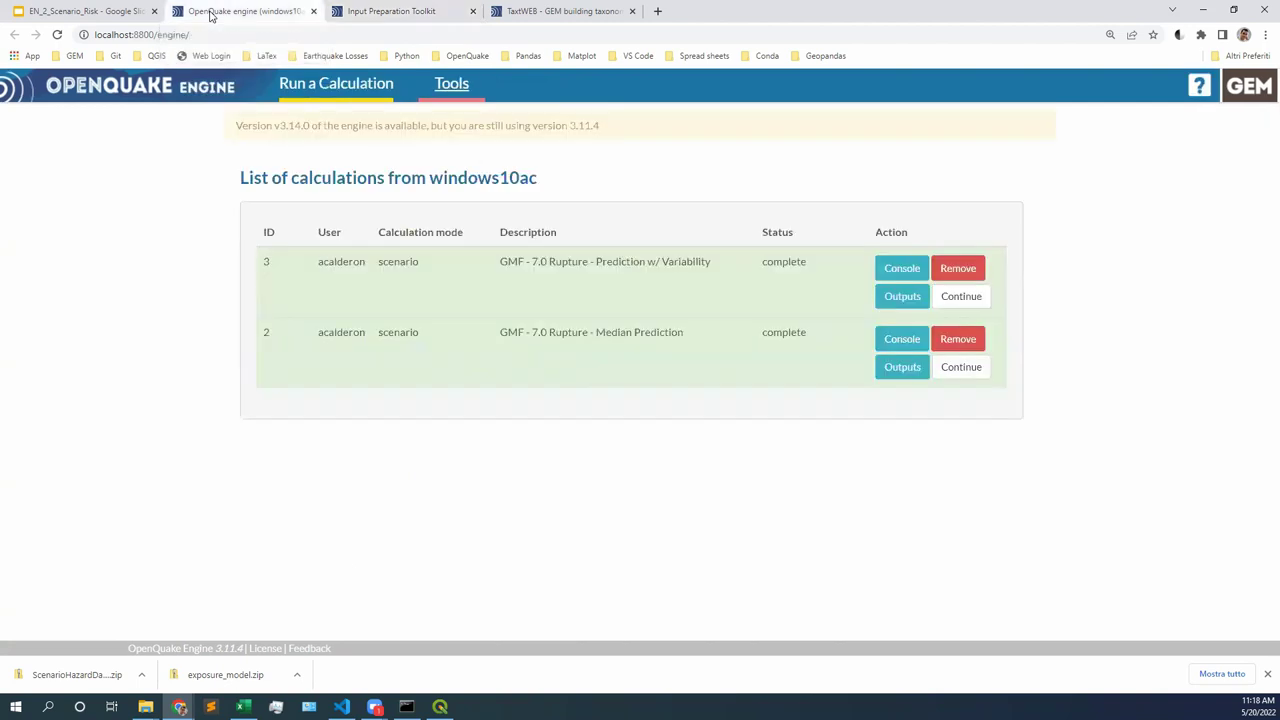
pyautogui.click(384, 17)
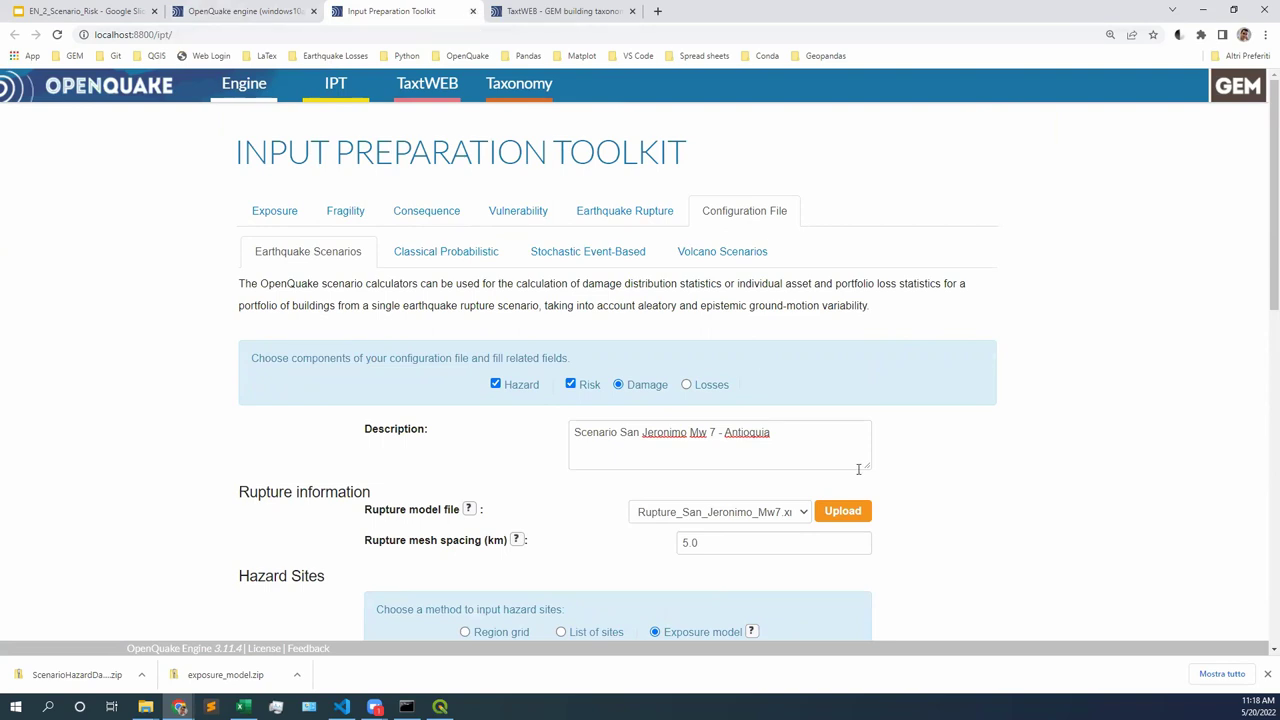
pyautogui.scroll(-6, 858, 469)
pyautogui.scroll(6, 643, 186)
# - Run a calculation in the OpenQuake engine with ScenarioHazardDamage.zip from the Downloads folder
pyautogui.click(255, 10)
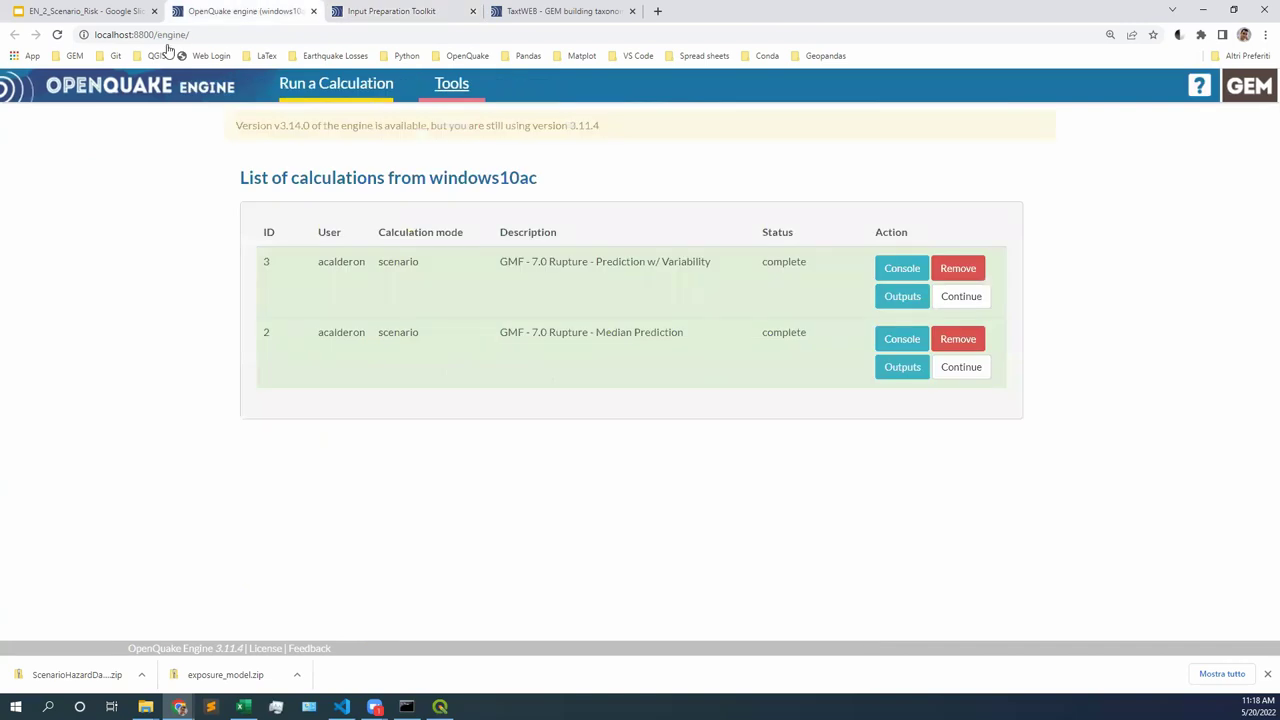
pyautogui.click(325, 88)
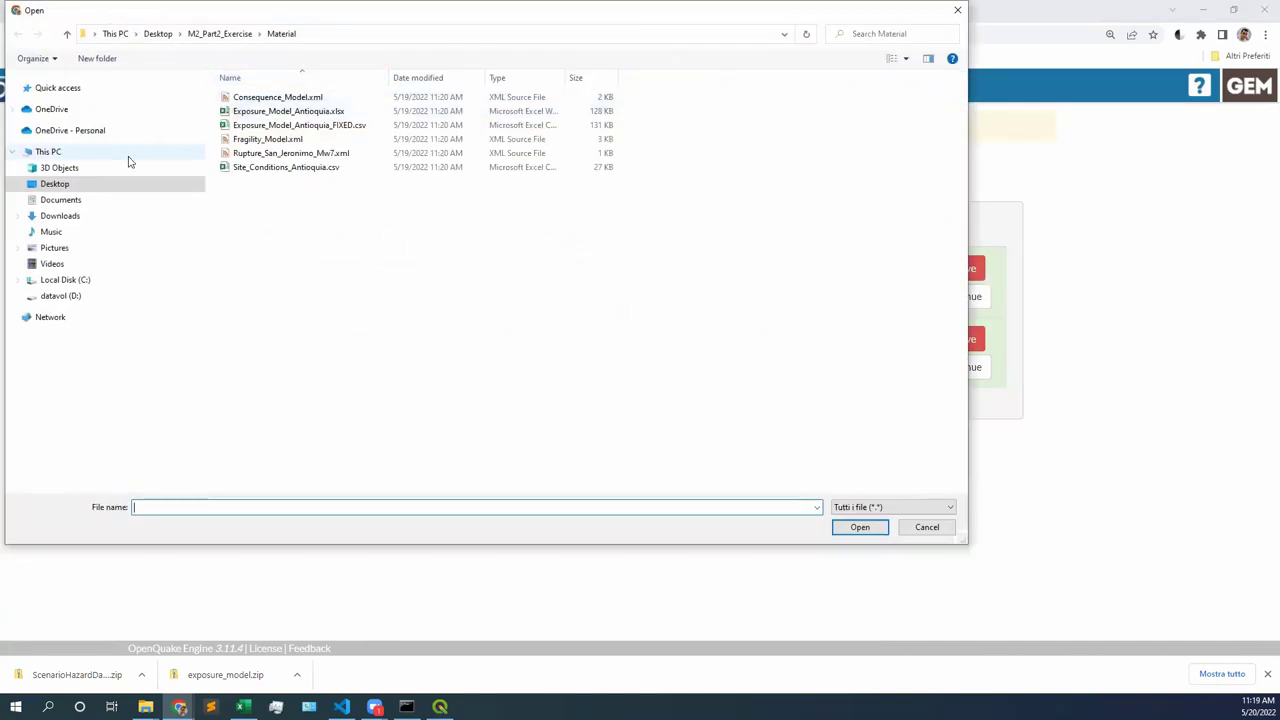
pyautogui.click(84, 215)
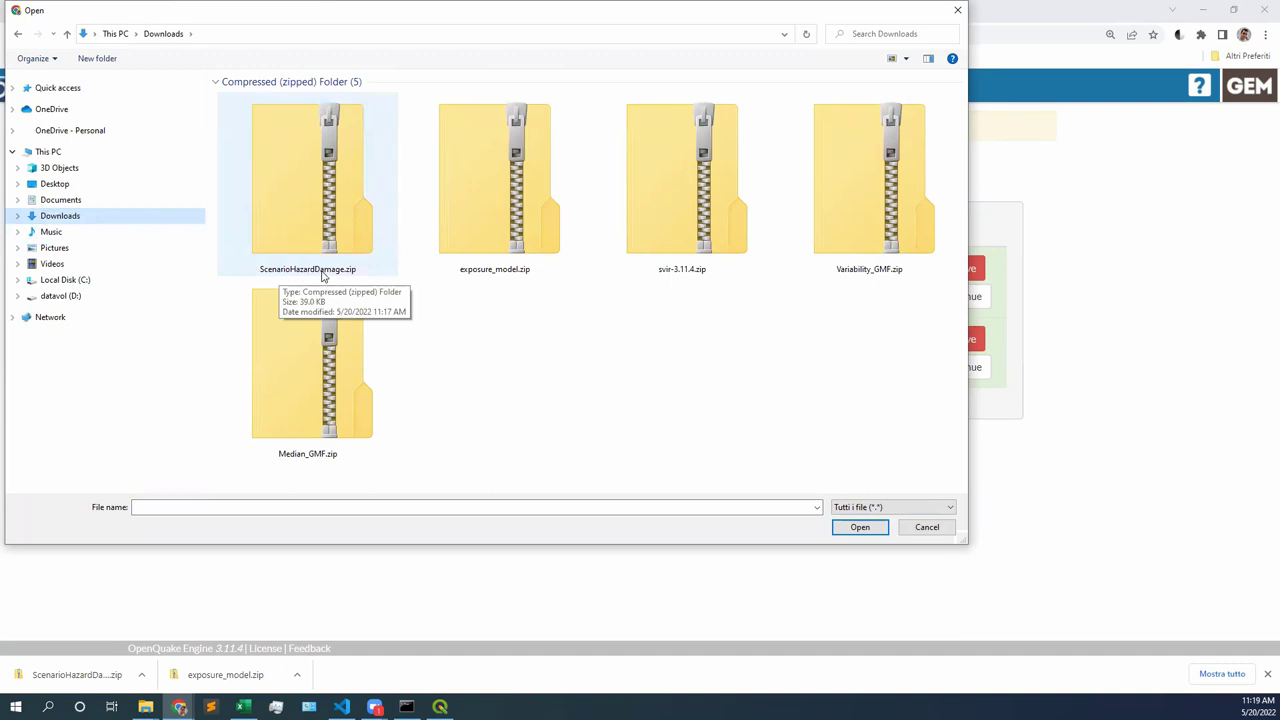
pyautogui.doubleClick(330, 180)
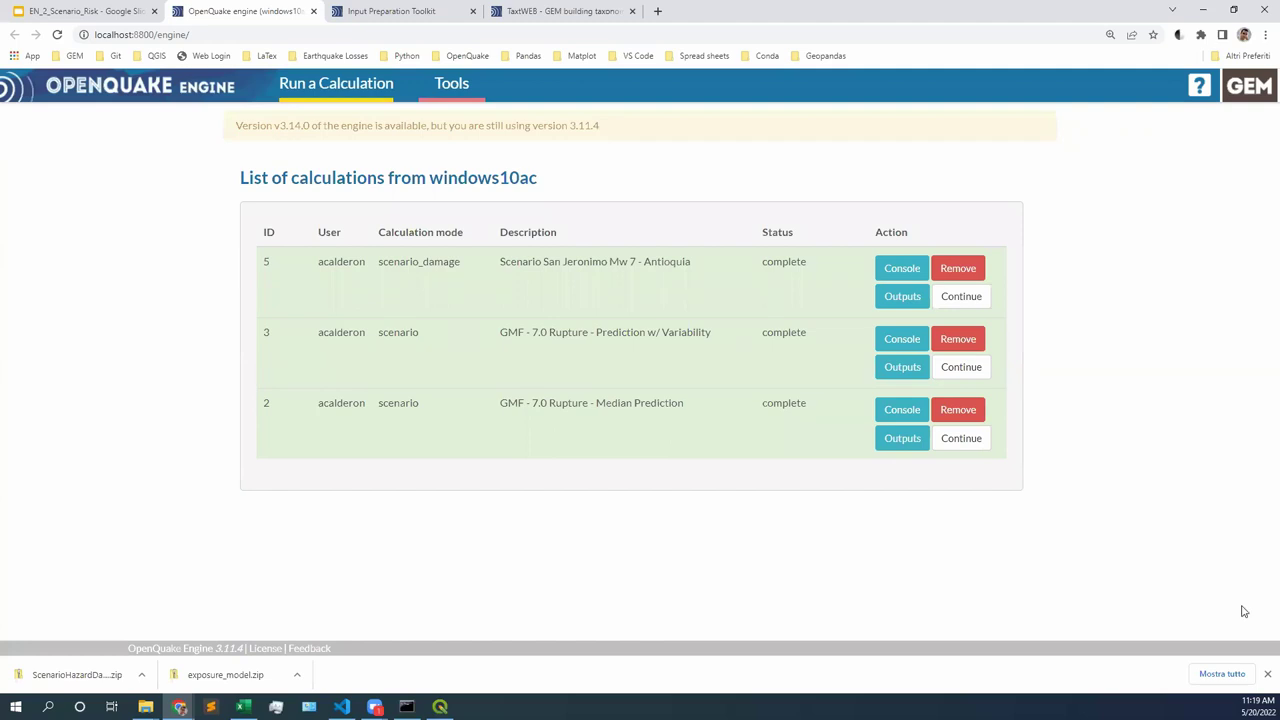
# - Open the outputs of the Scenario San Jeronimo Mw 7 - Antioquia calculation and examine the available result files
pyautogui.click(898, 299)
pyautogui.scroll(-2, 1059, 485)
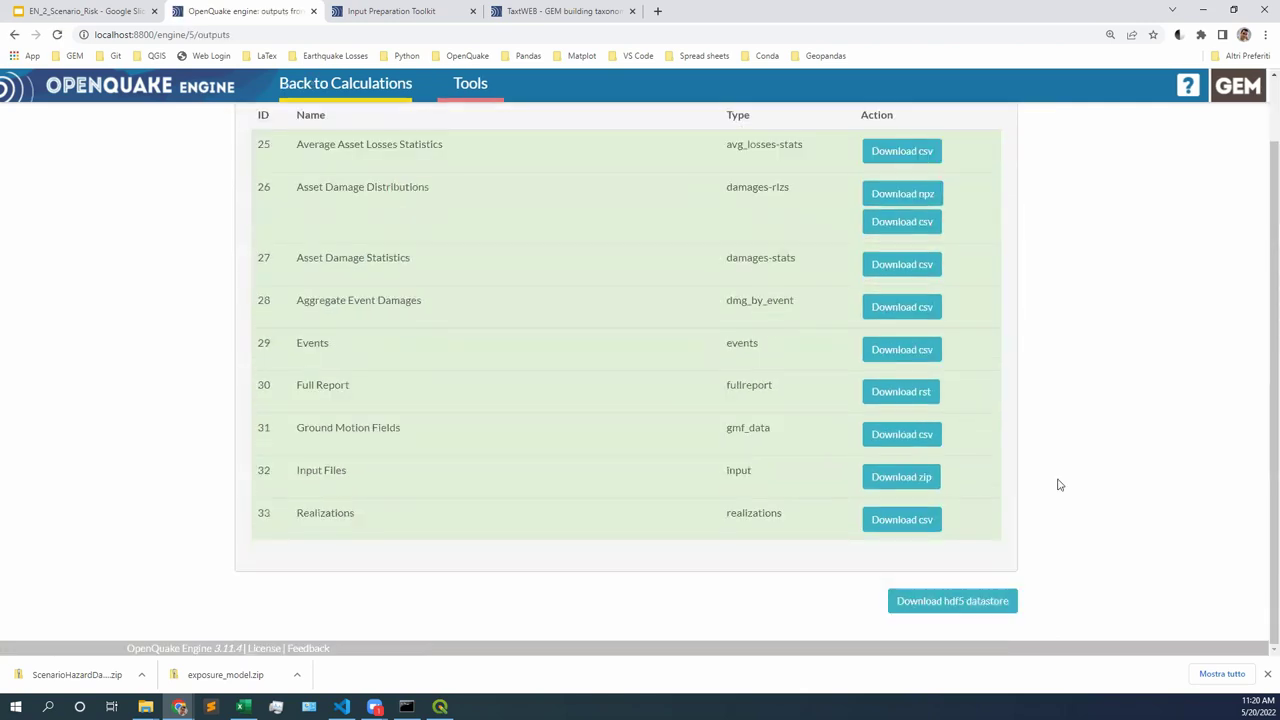
pyautogui.scroll(1, 1059, 485)
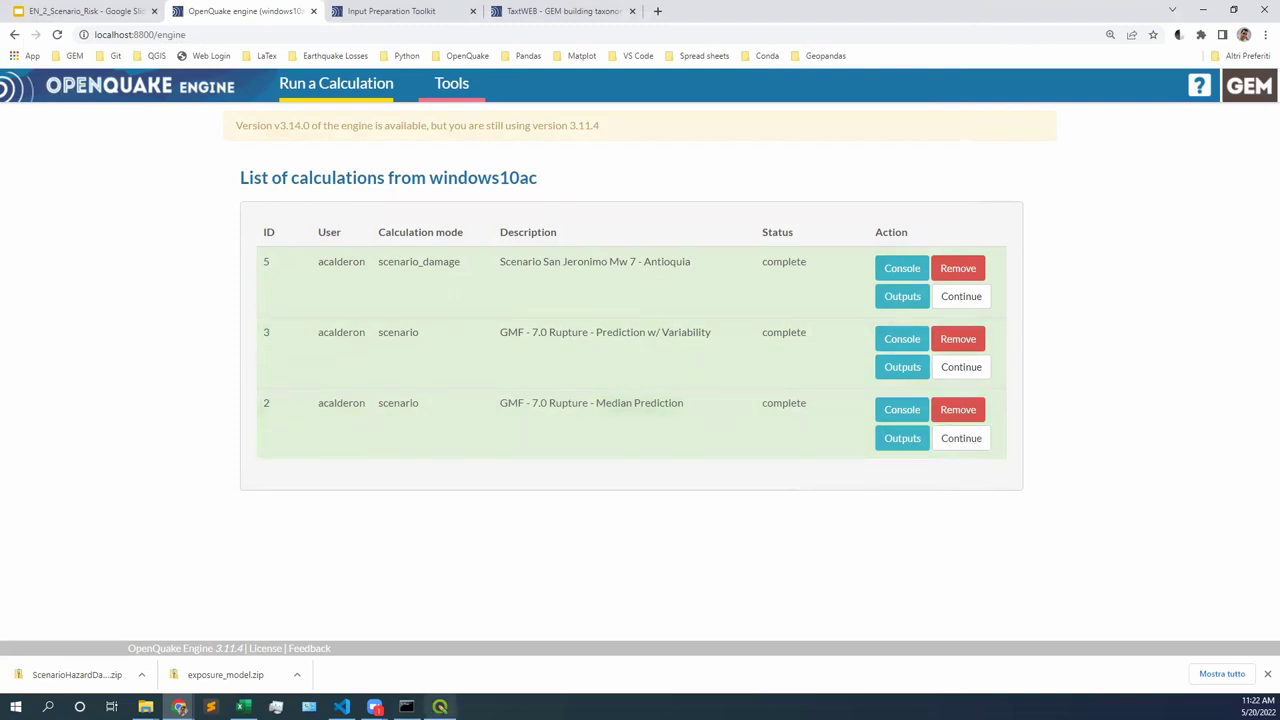
# - Switch to the Maps_OpenQuake project in QGIS
pyautogui.click(440, 707)
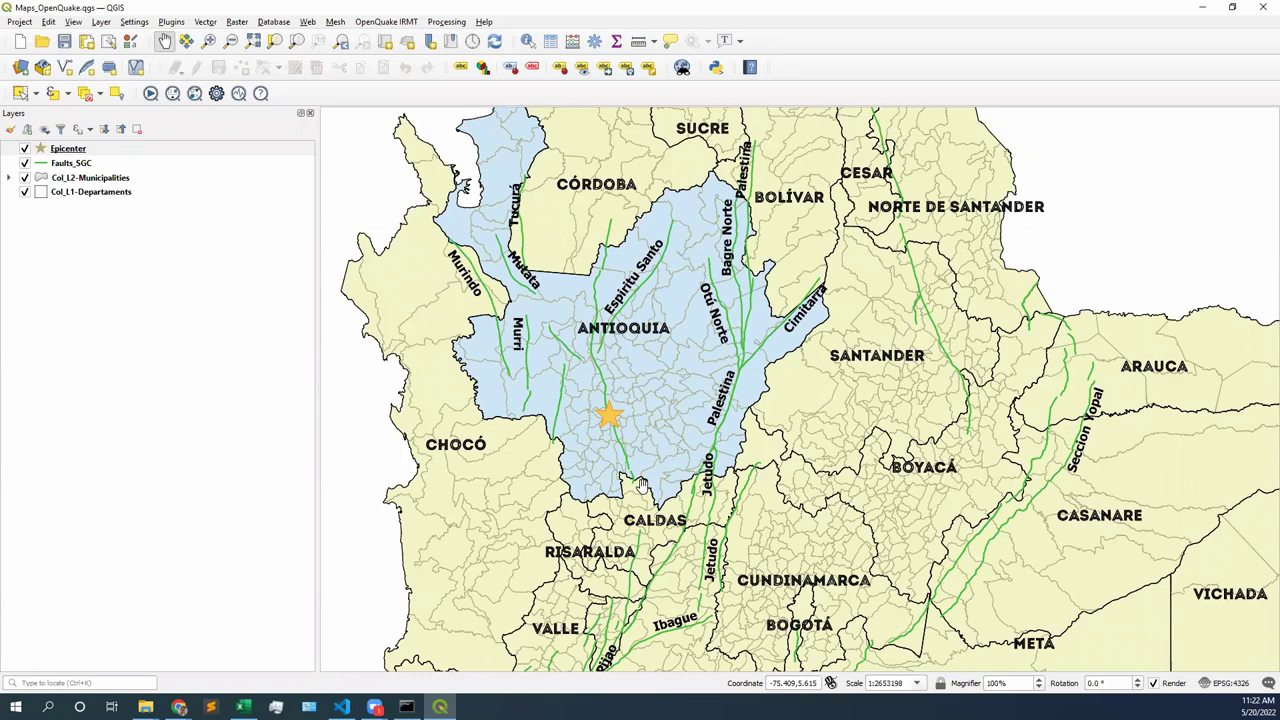
# - List the outputs of the Scenario San Jeronimo Mw 7 - Antioquia calculation in the OpenQuake engine driver and aggregate its Asset Damage Distributions
pyautogui.moveTo(518, 335); pyautogui.dragTo(591, 448)
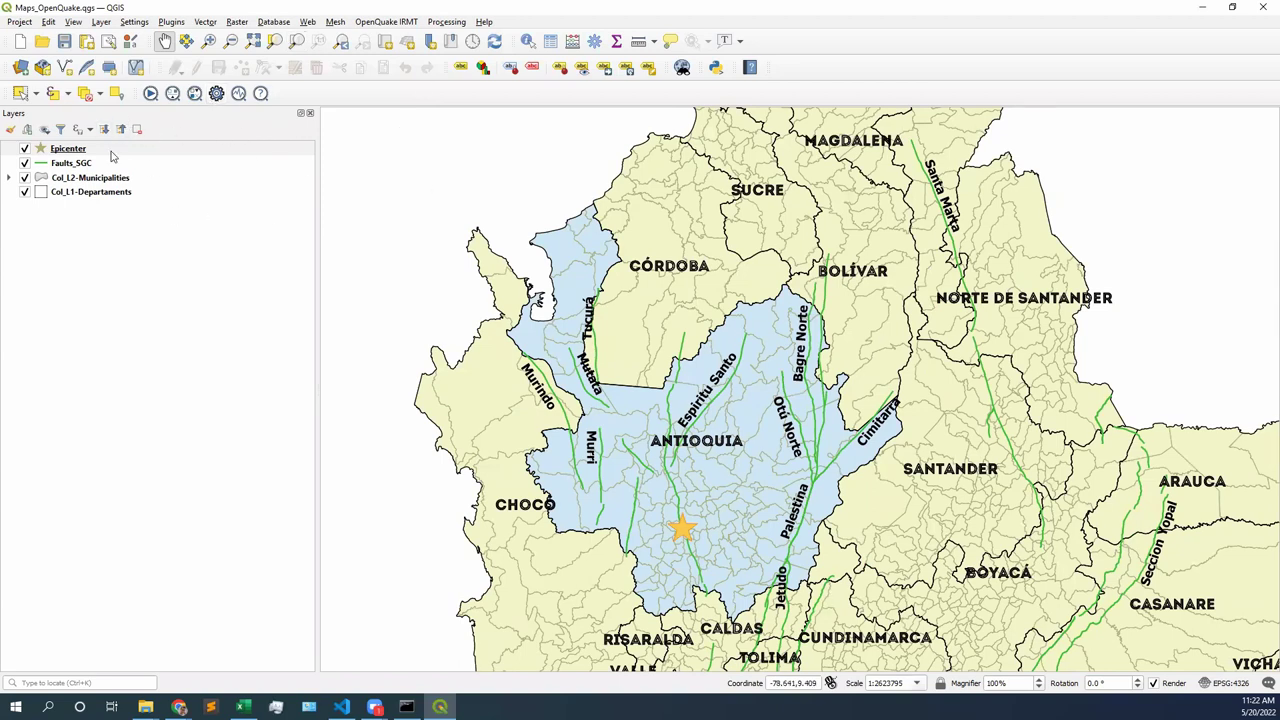
pyautogui.click(150, 94)
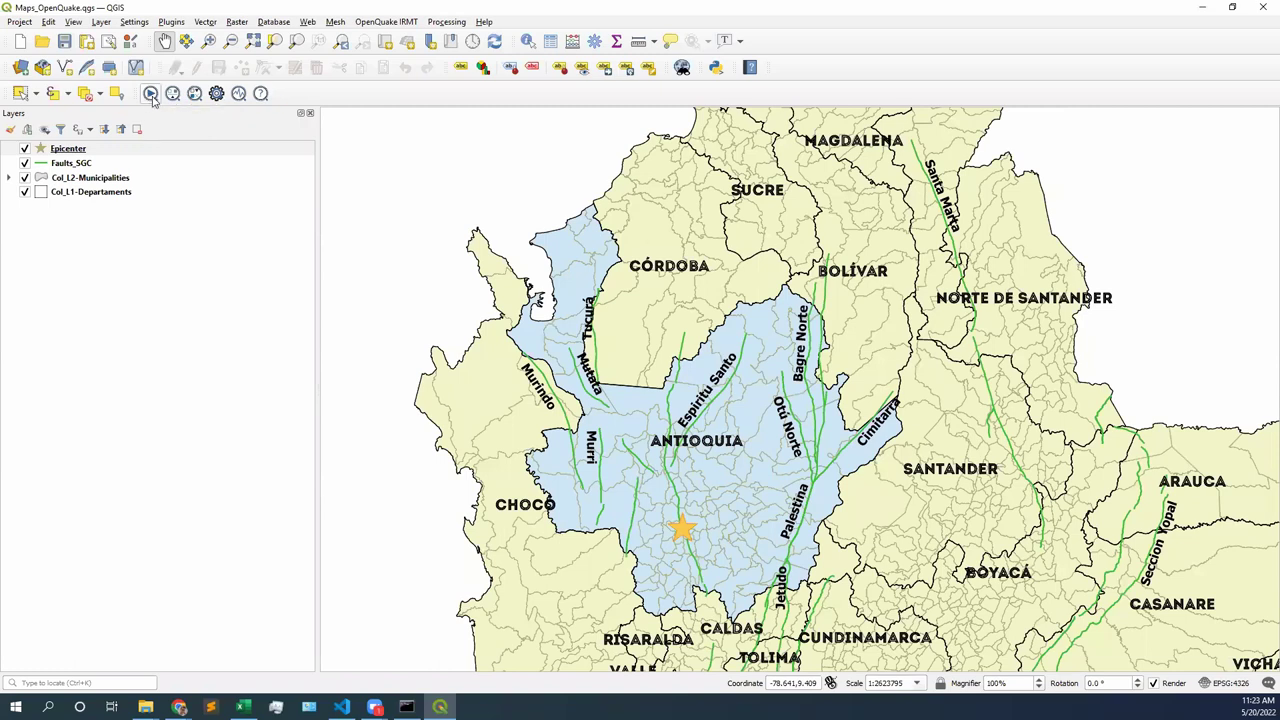
pyautogui.click(150, 94)
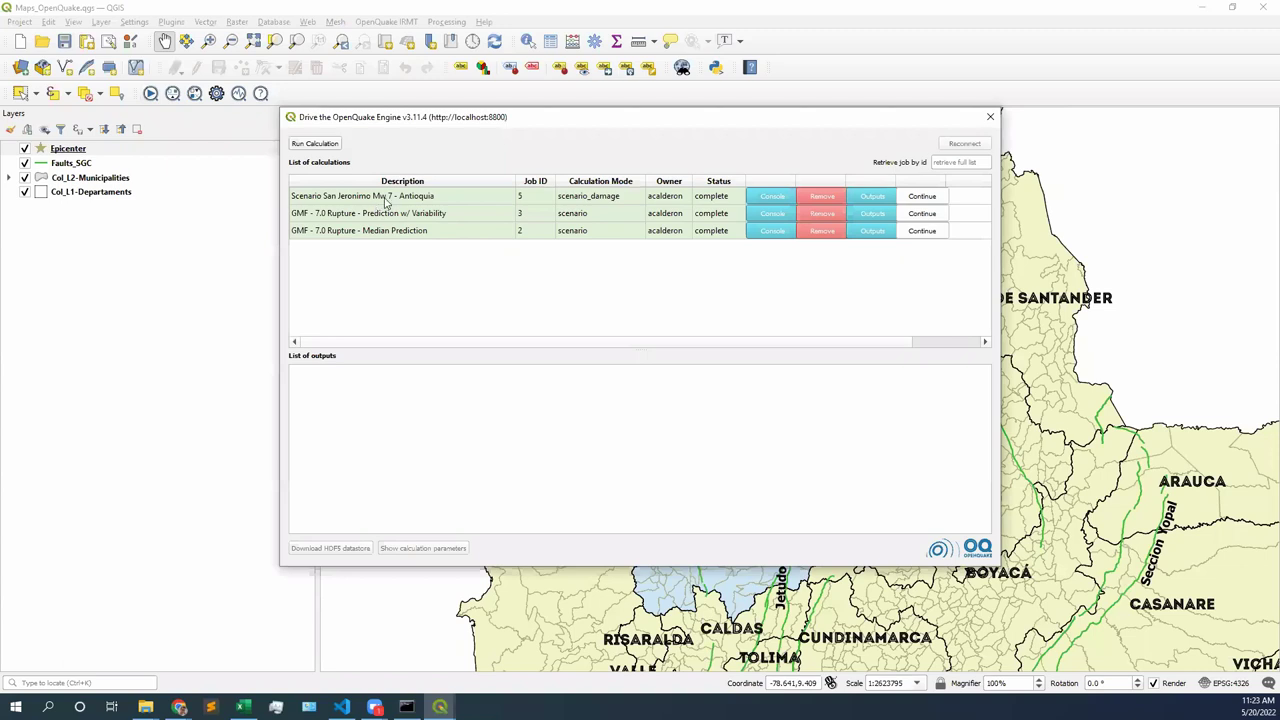
pyautogui.click(375, 198)
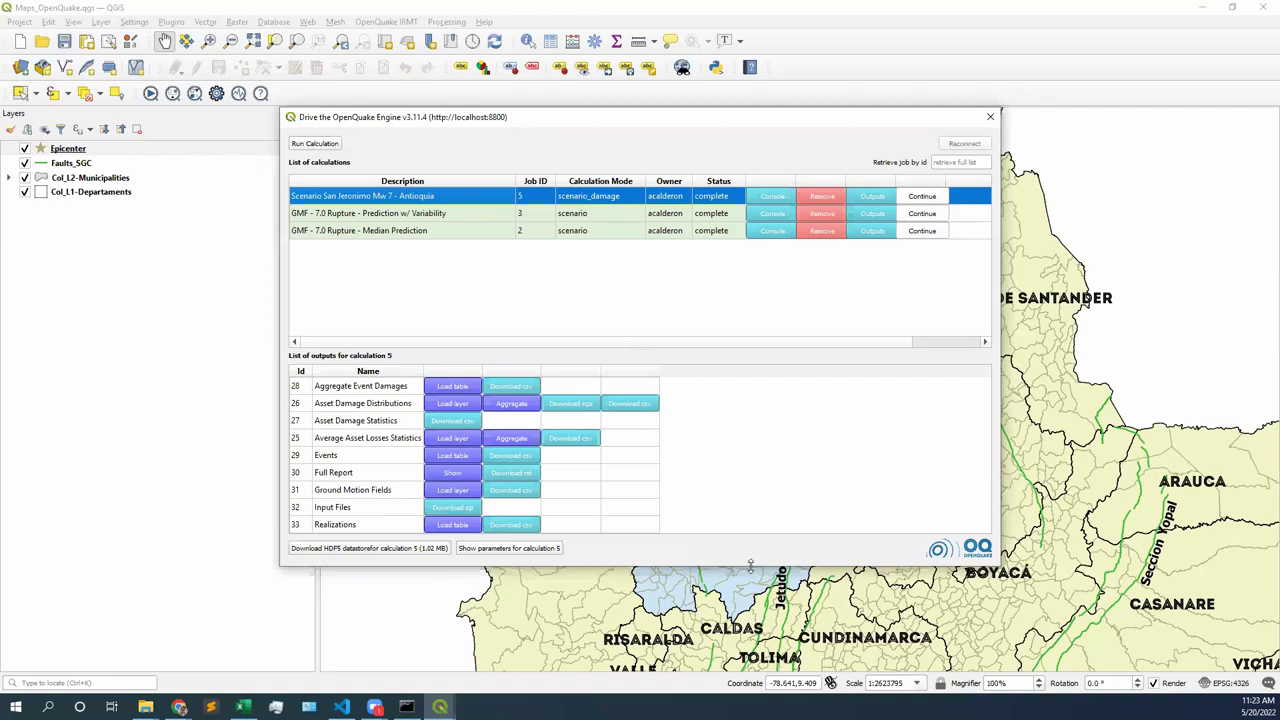
pyautogui.moveTo(750, 565); pyautogui.dragTo(748, 652)
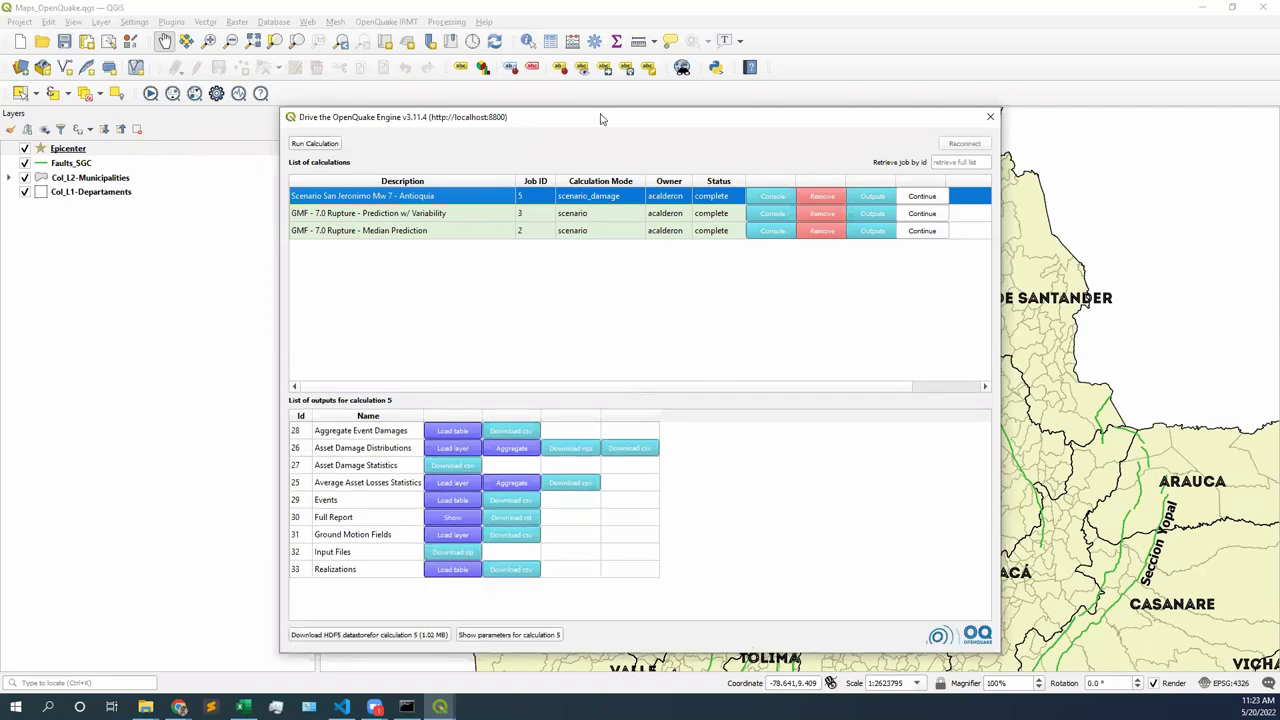
pyautogui.moveTo(601, 120); pyautogui.dragTo(561, 68)
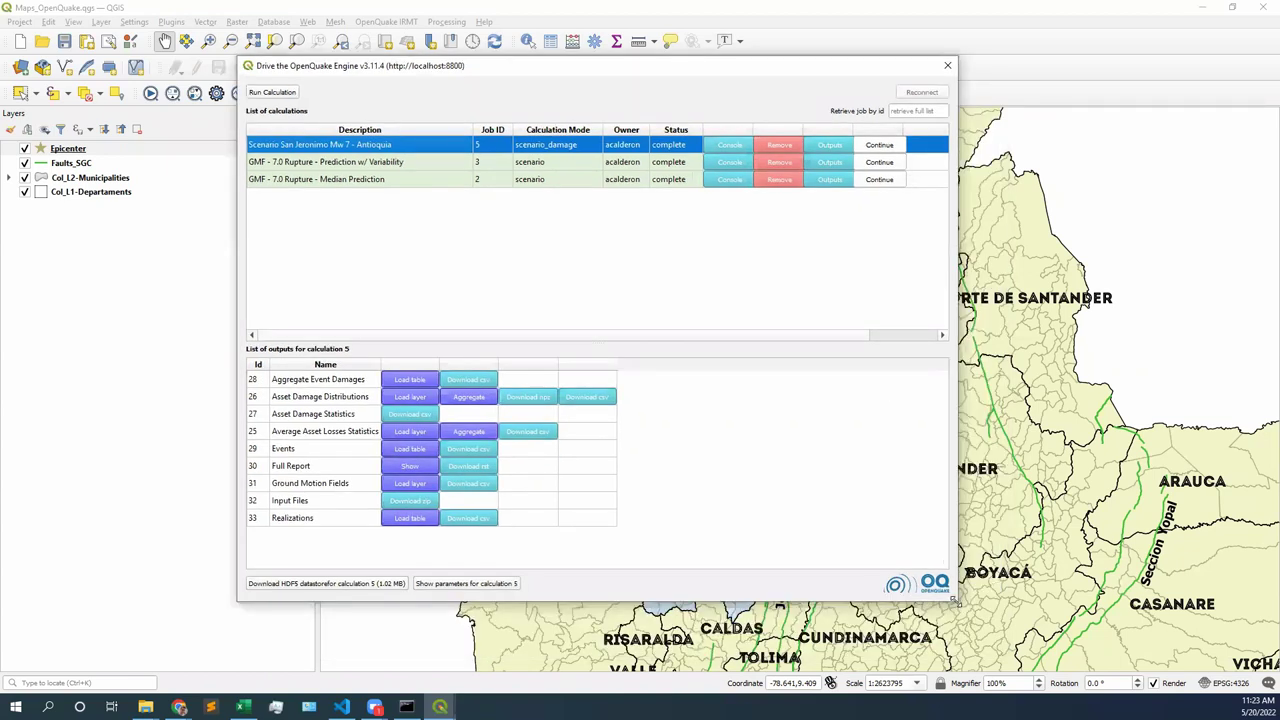
pyautogui.moveTo(954, 600); pyautogui.dragTo(914, 638)
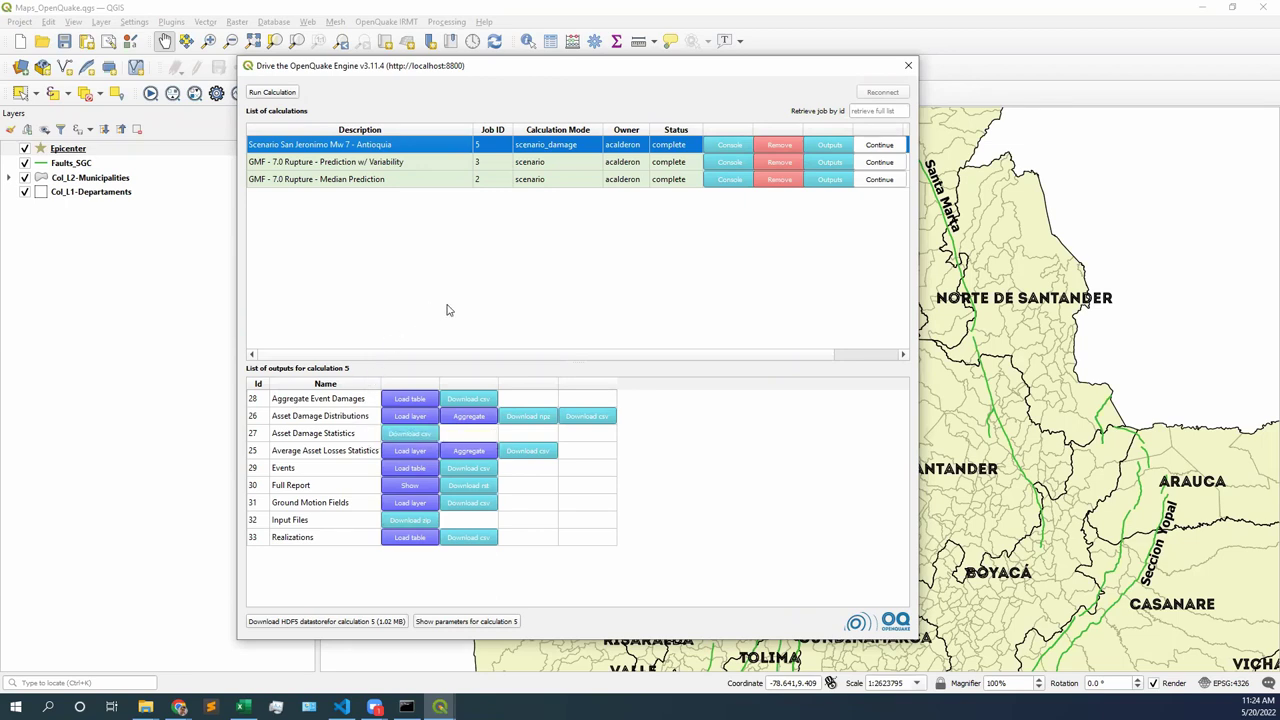
pyautogui.click(477, 420)
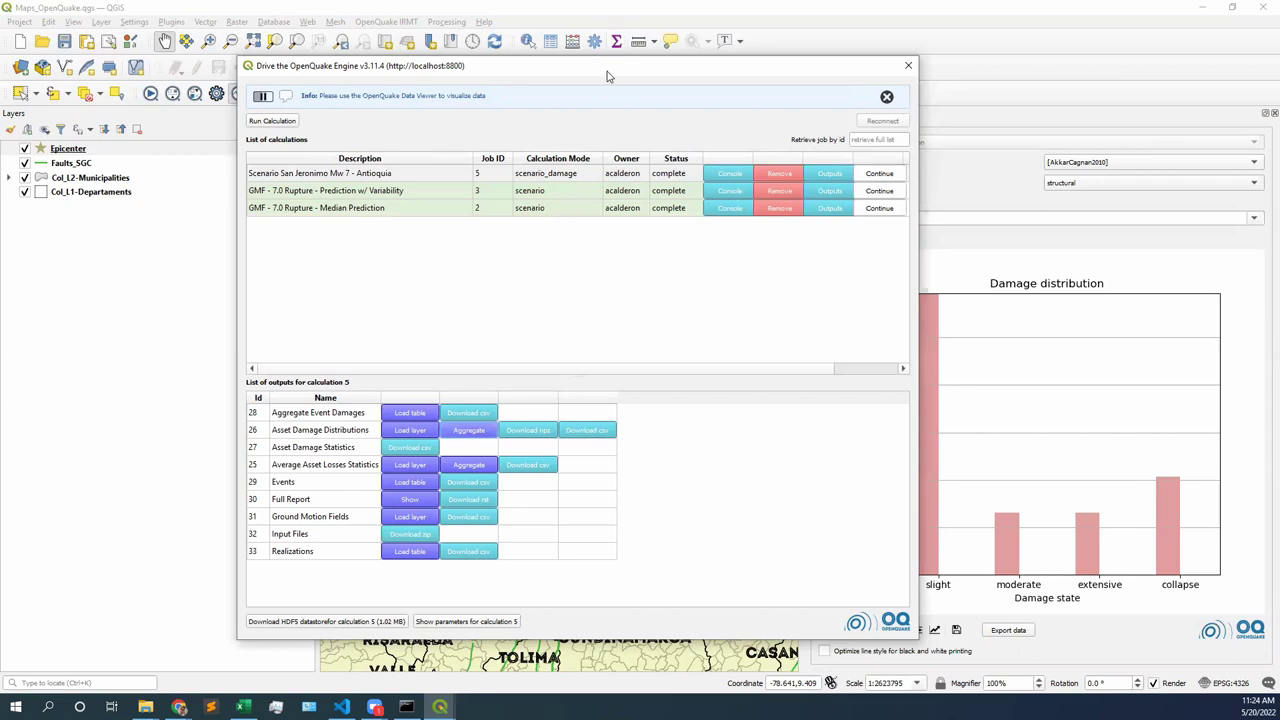
pyautogui.press('Escape')
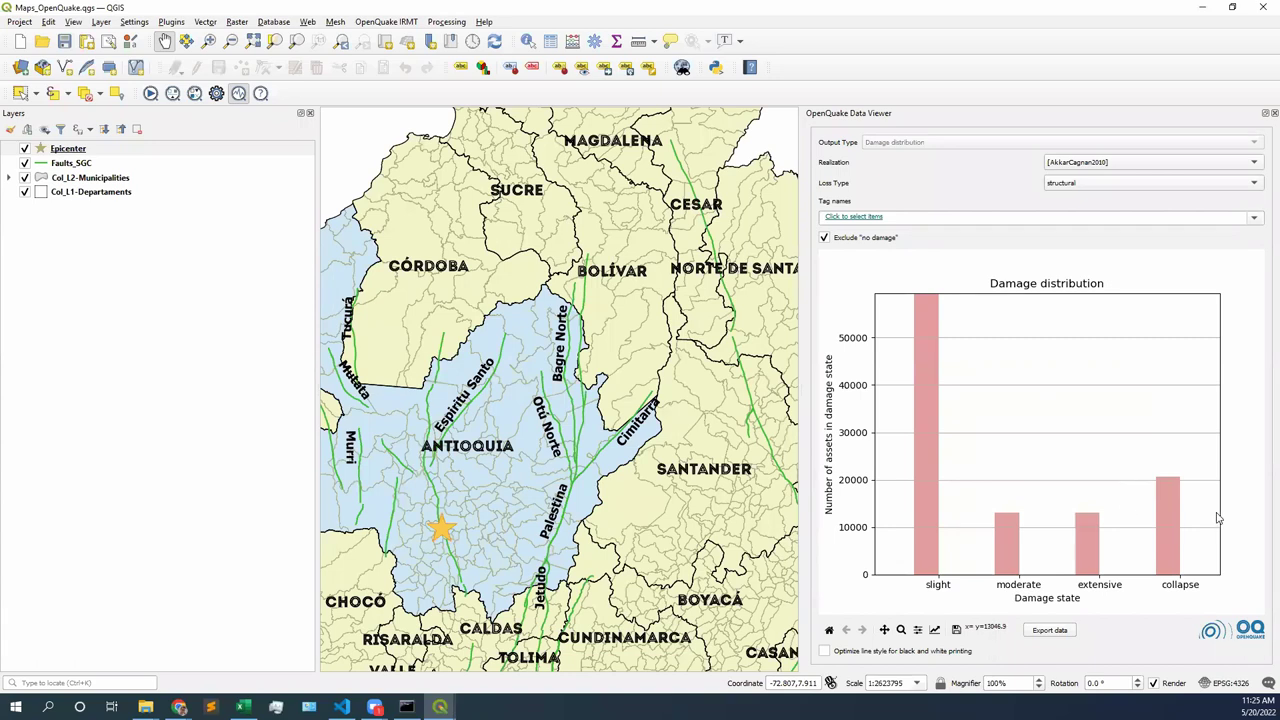
# - Compare the structural damage distribution for the AkkarEtAlRhyp2014 and Idriss2014 realizations and return to AkkarCagnan2010
pyautogui.click(1210, 165)
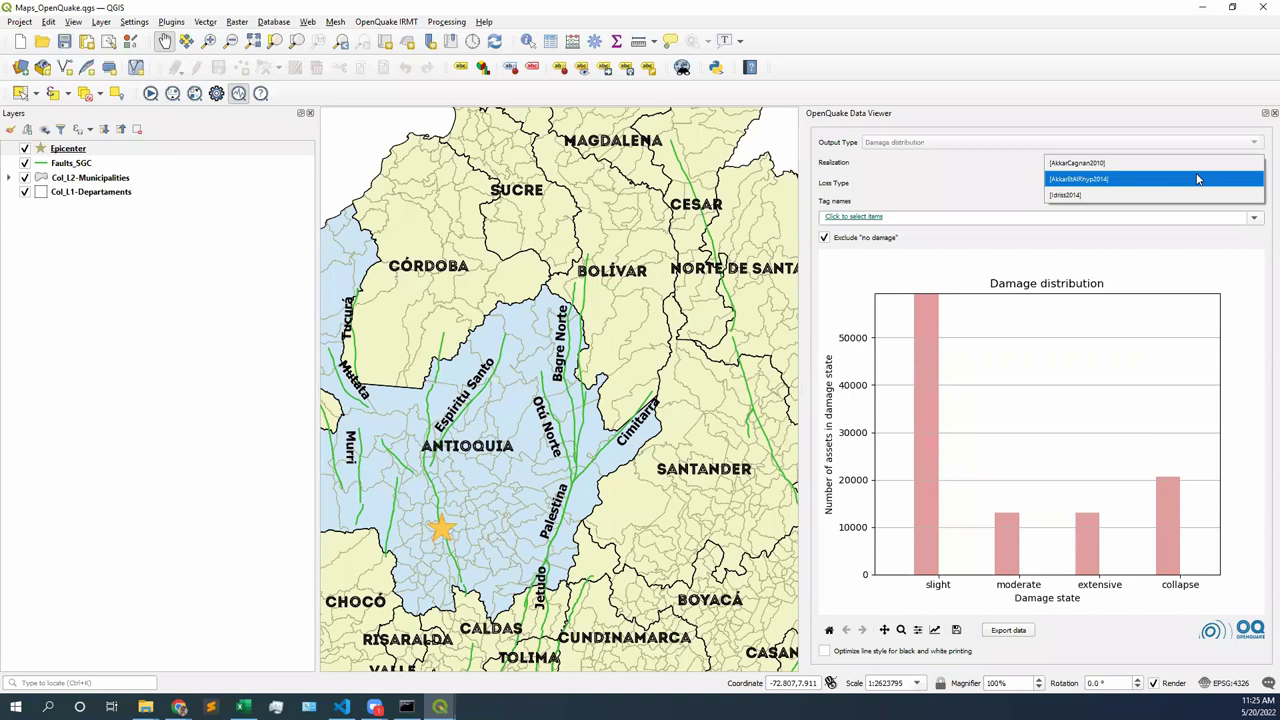
pyautogui.click(1145, 184)
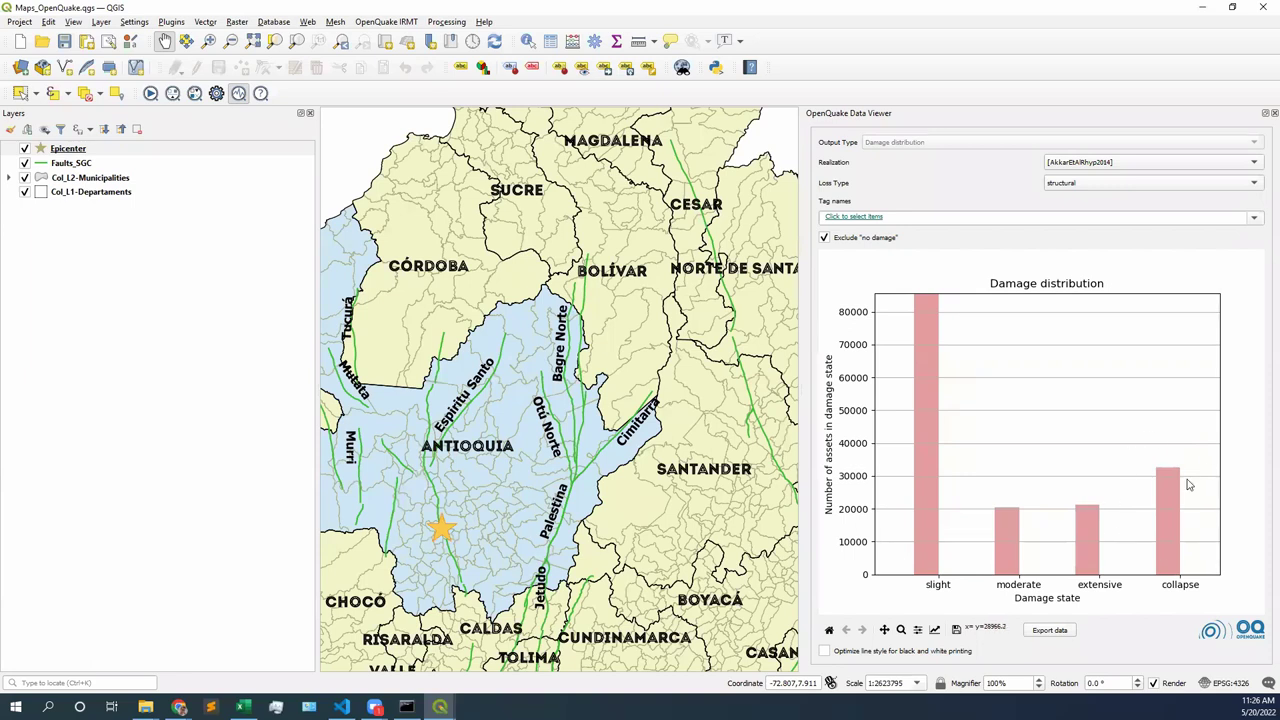
pyautogui.click(1218, 164)
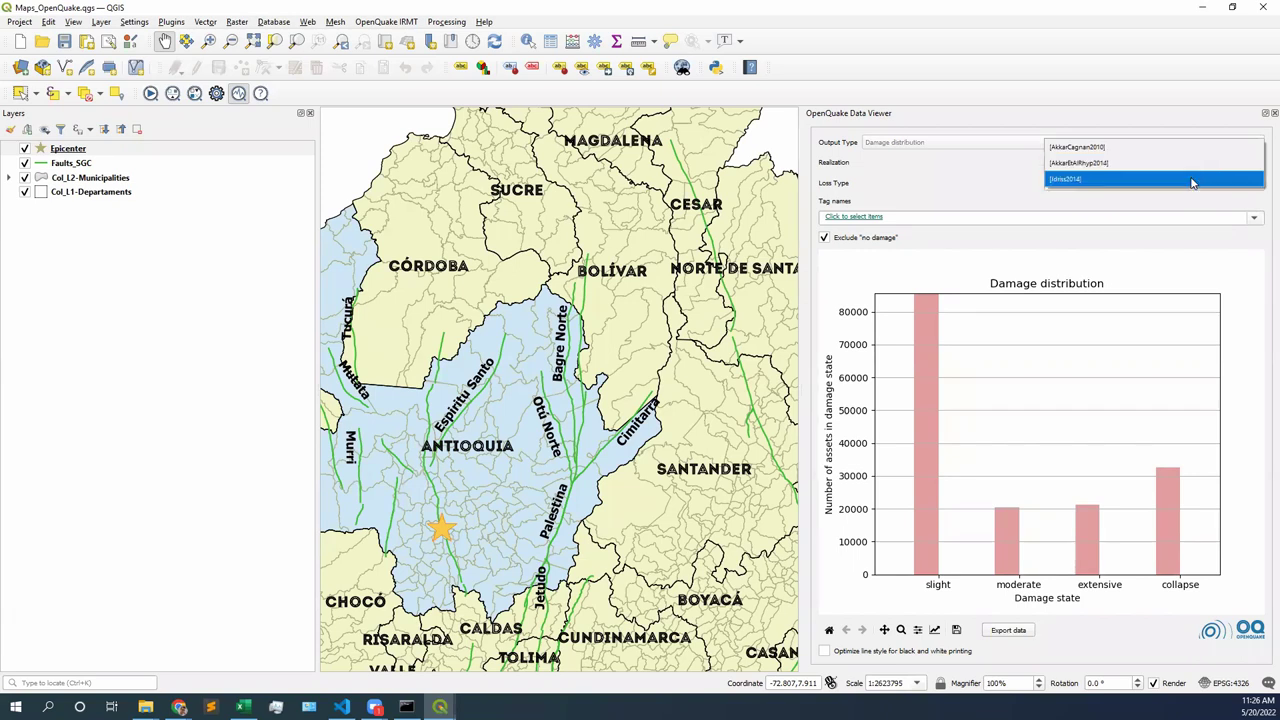
pyautogui.click(1192, 180)
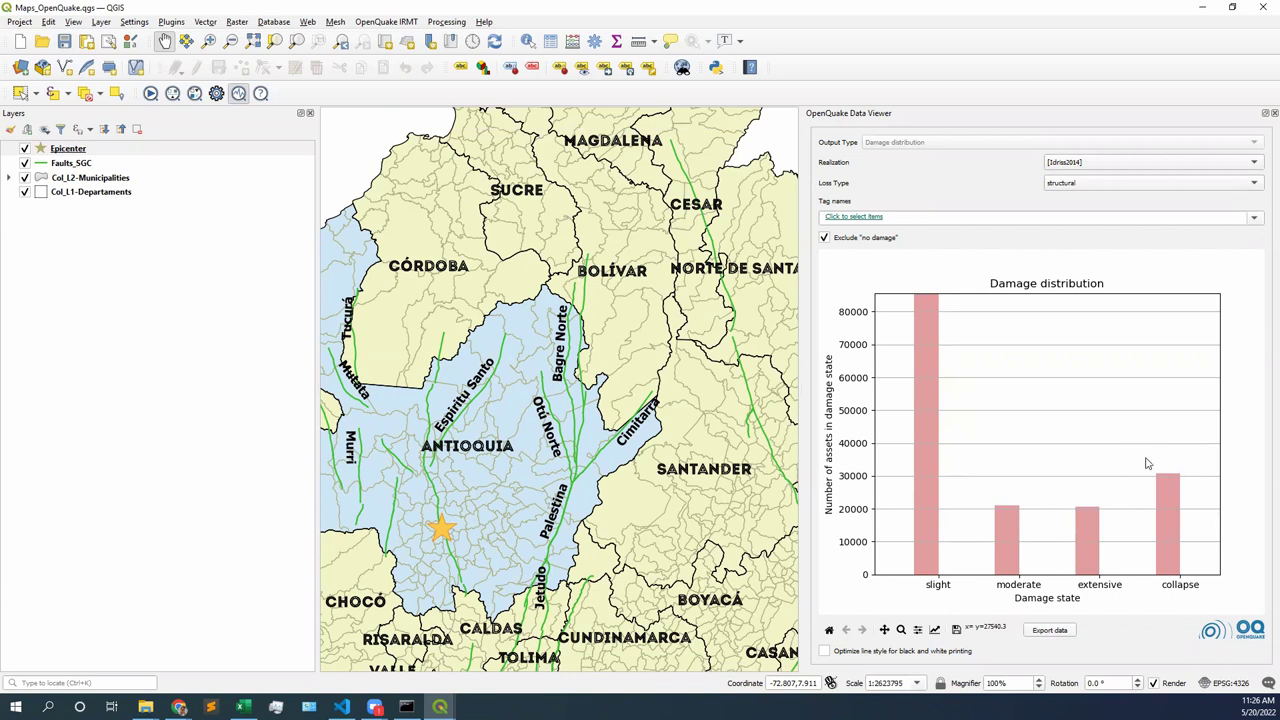
pyautogui.click(1086, 165)
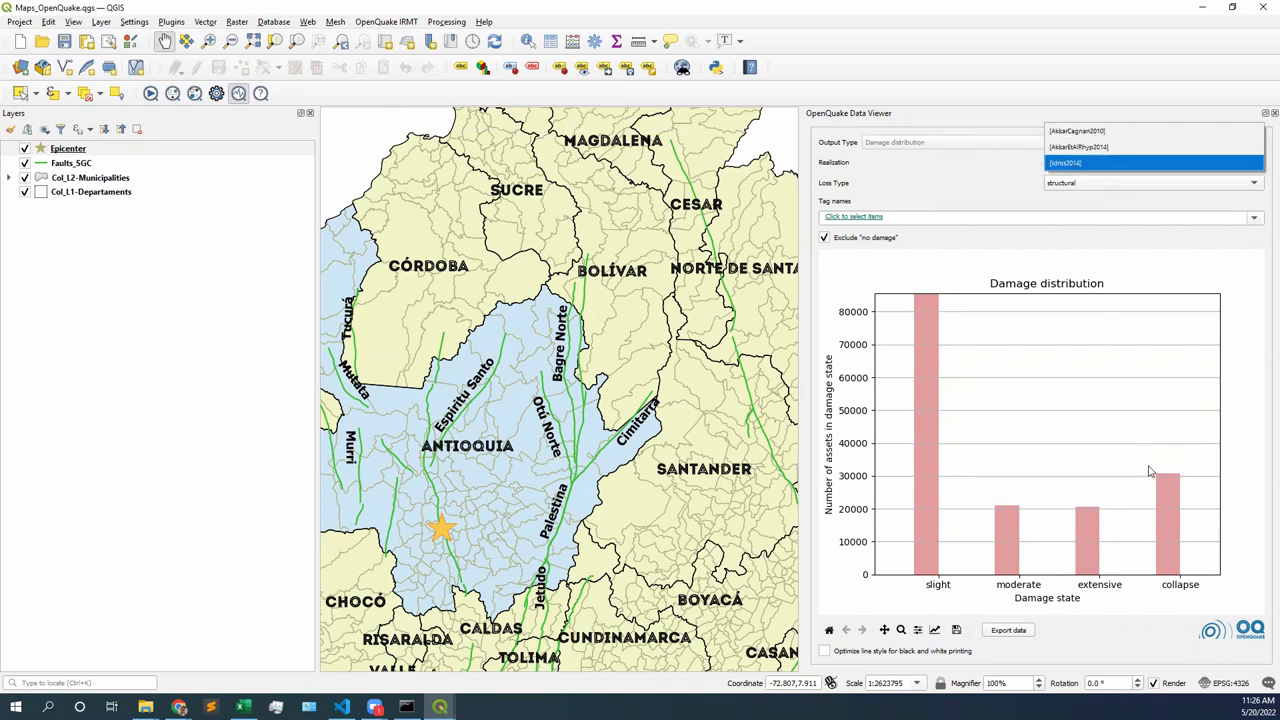
pyautogui.click(1078, 131)
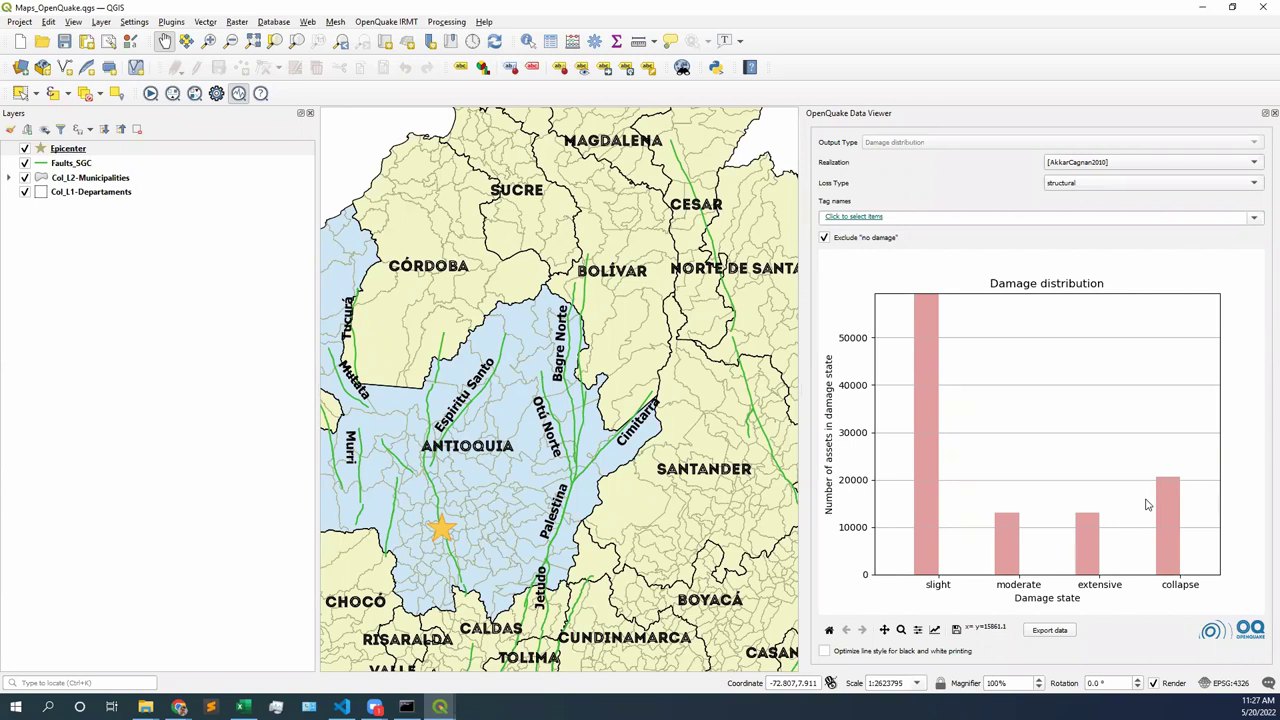
# - Filter the damage distribution by the economic_income tag and examine the chart for the Low, Middle and High values in turn
pyautogui.click(1256, 220)
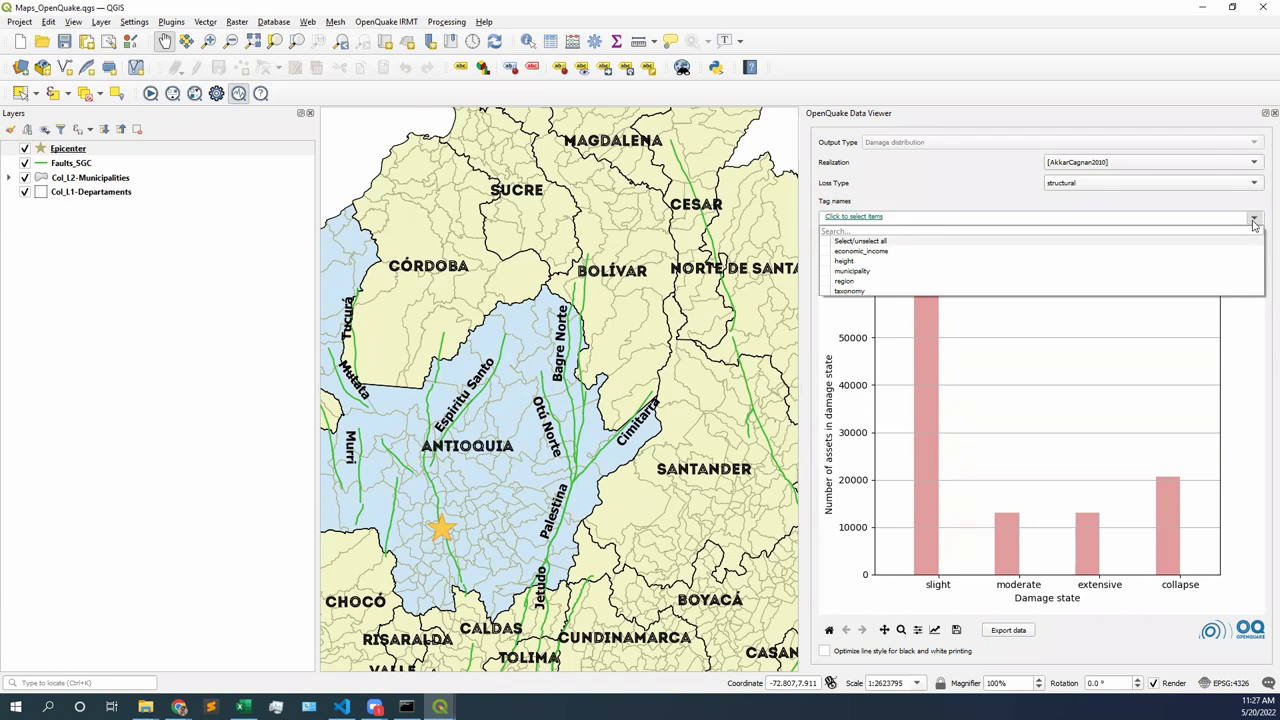
pyautogui.click(826, 251)
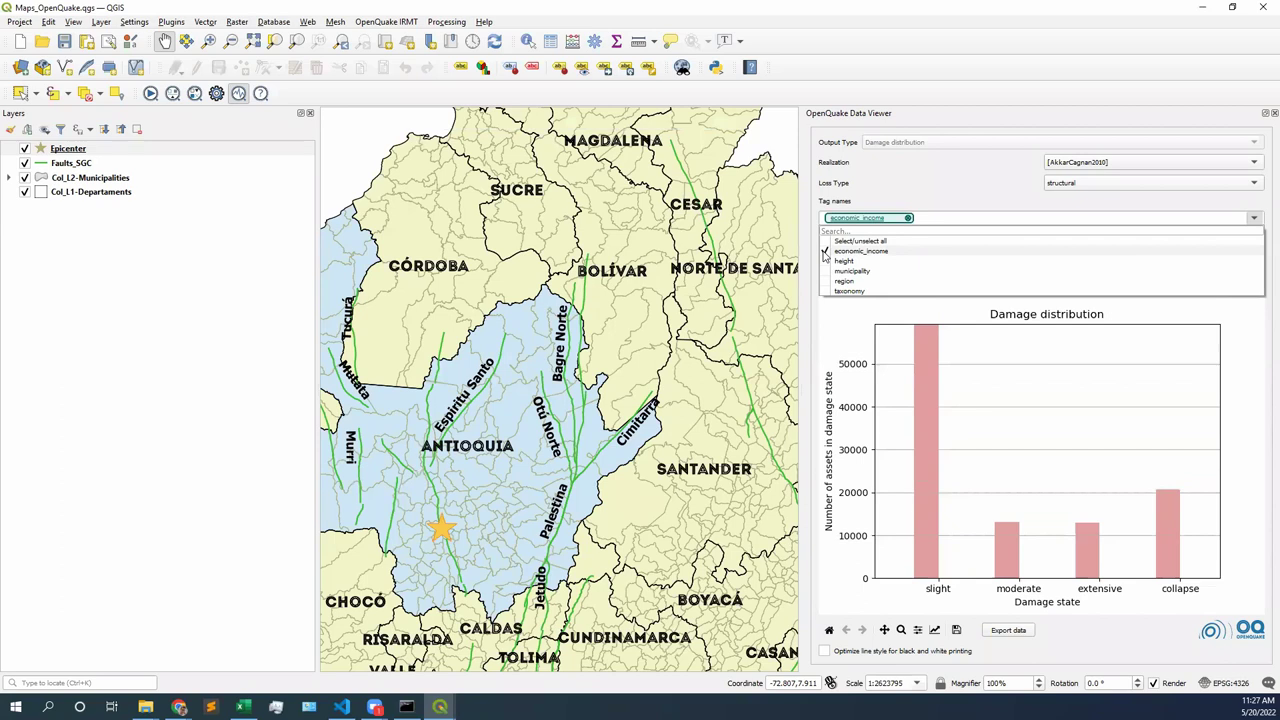
pyautogui.click(950, 193)
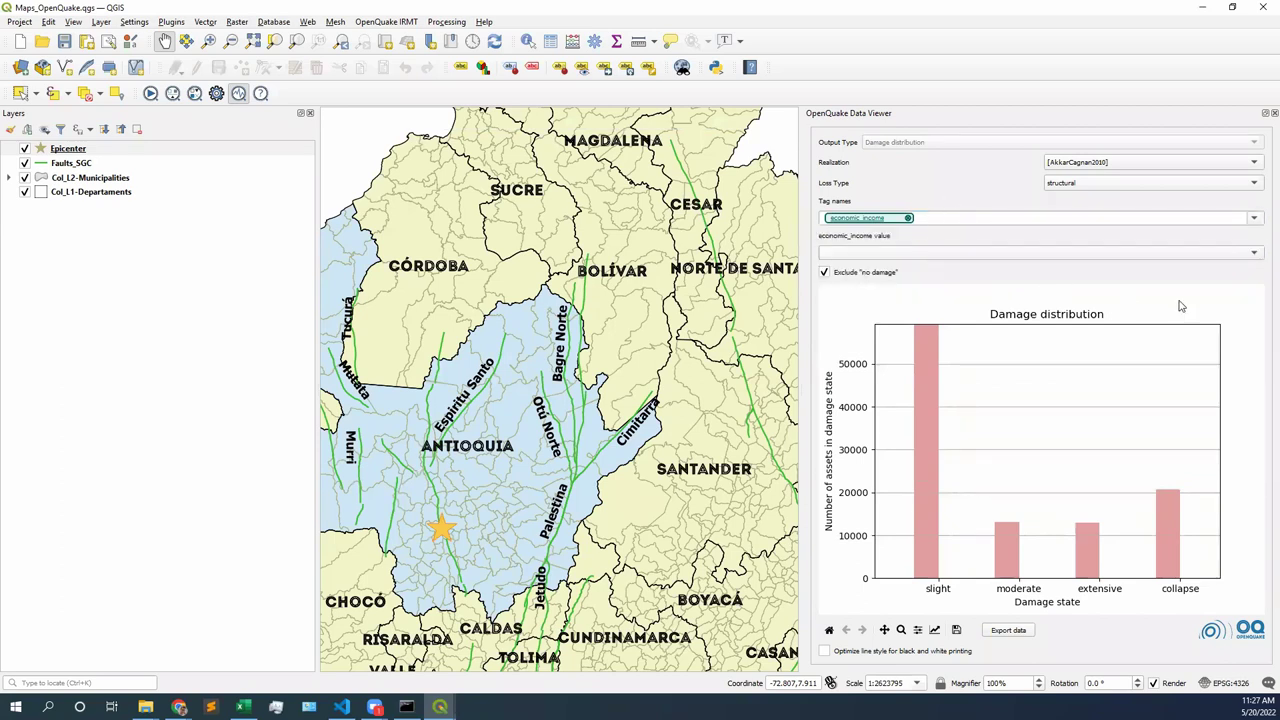
pyautogui.click(1256, 254)
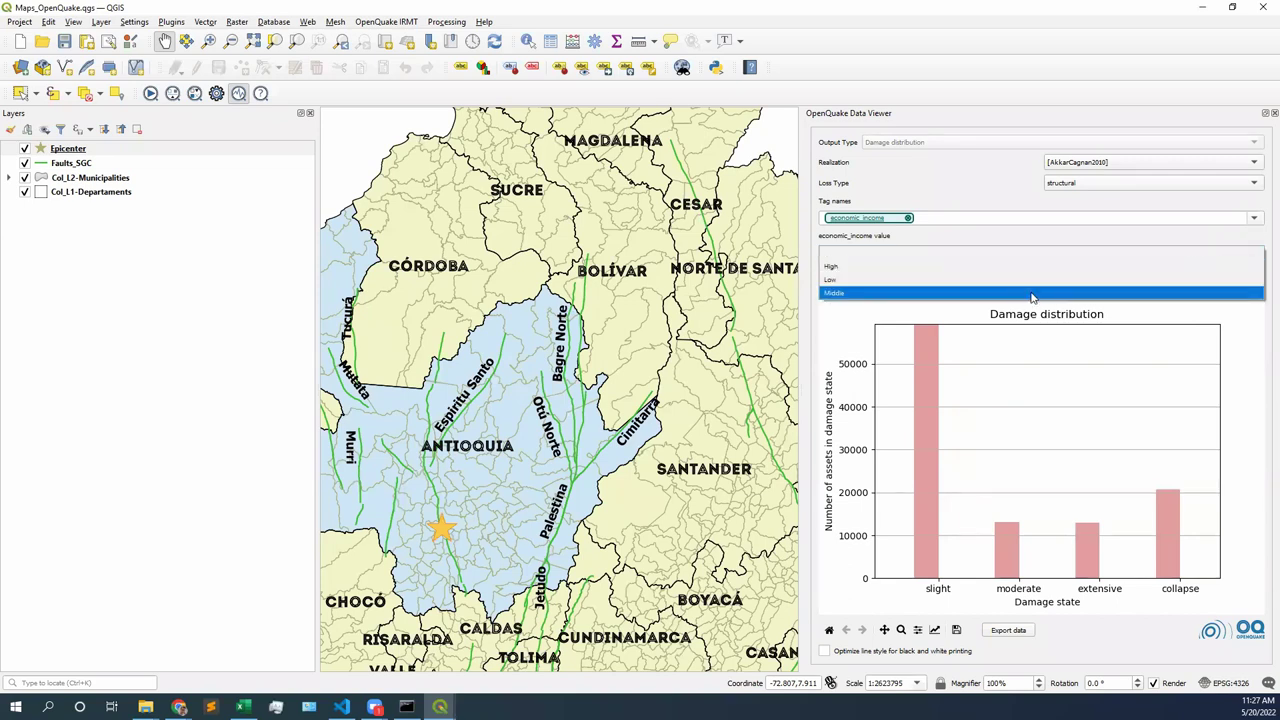
pyautogui.click(859, 281)
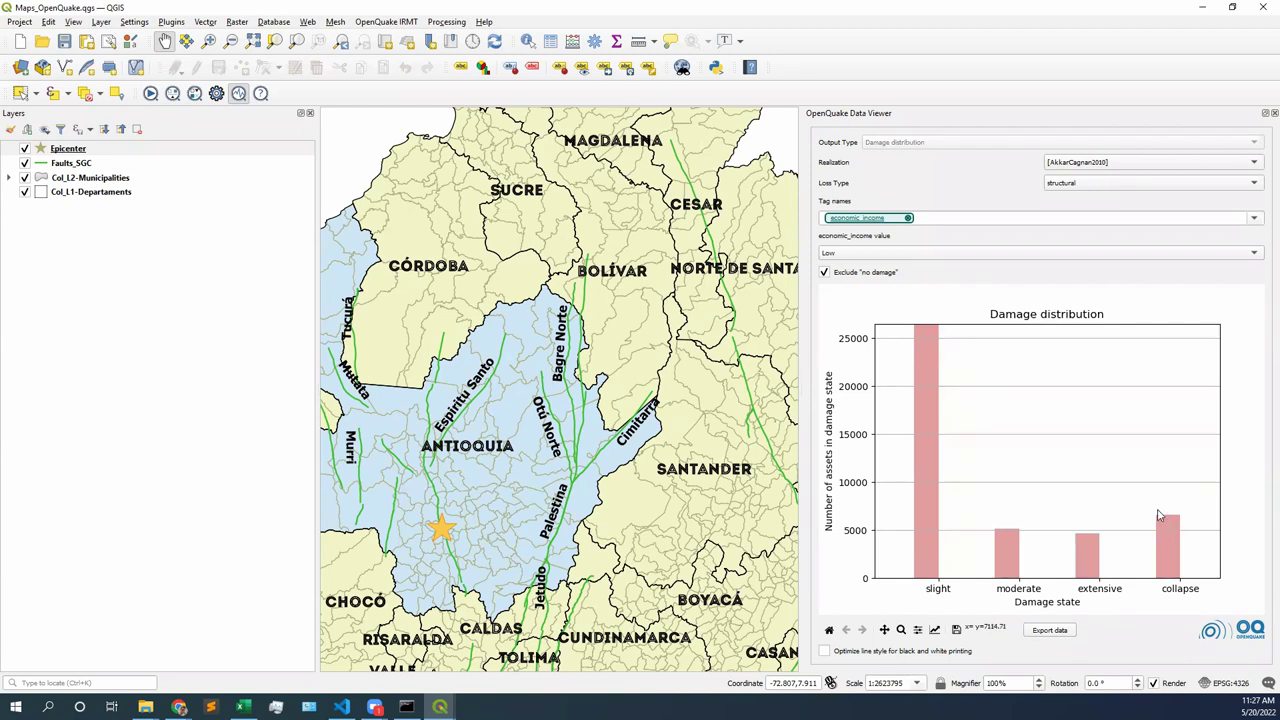
pyautogui.click(970, 256)
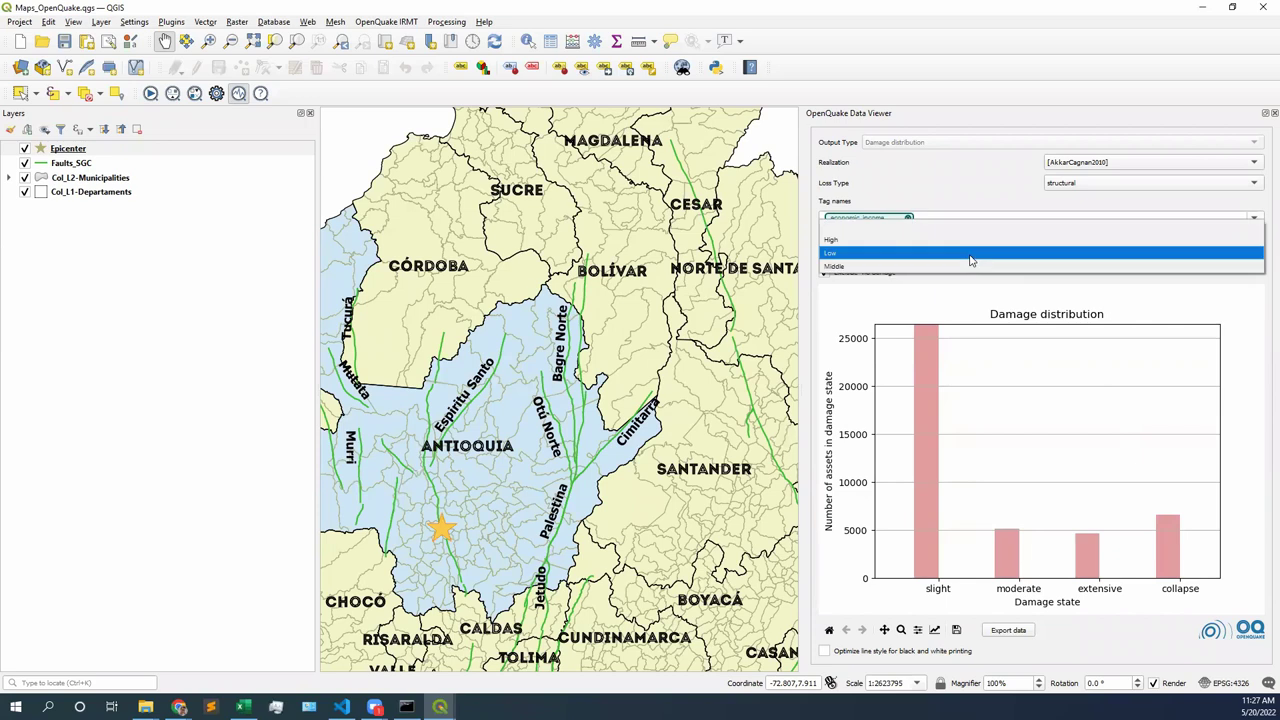
pyautogui.click(966, 268)
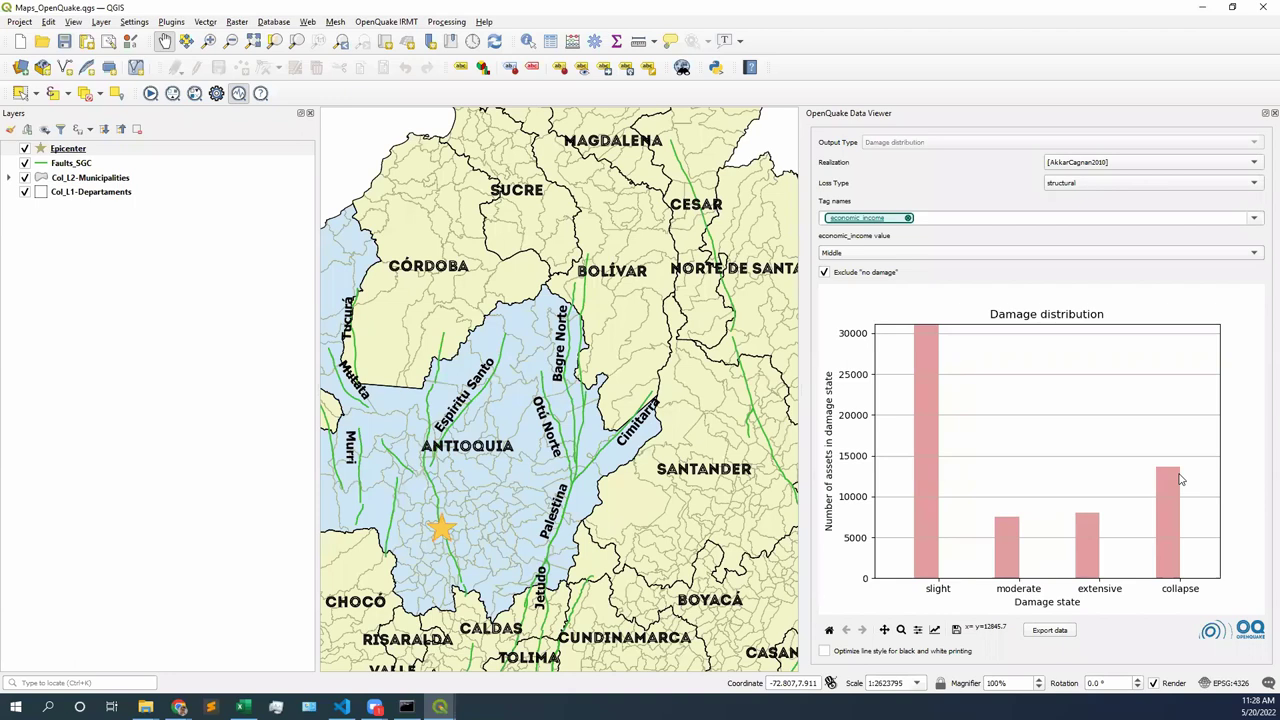
pyautogui.click(928, 252)
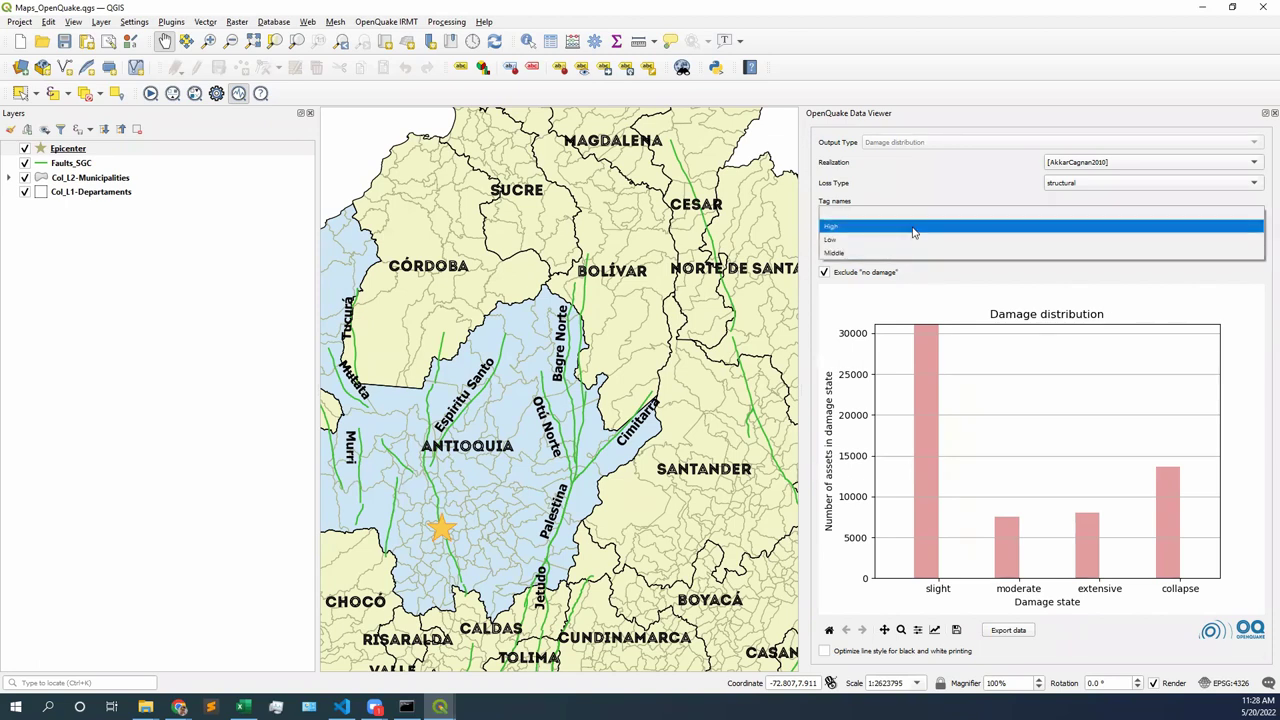
pyautogui.click(913, 228)
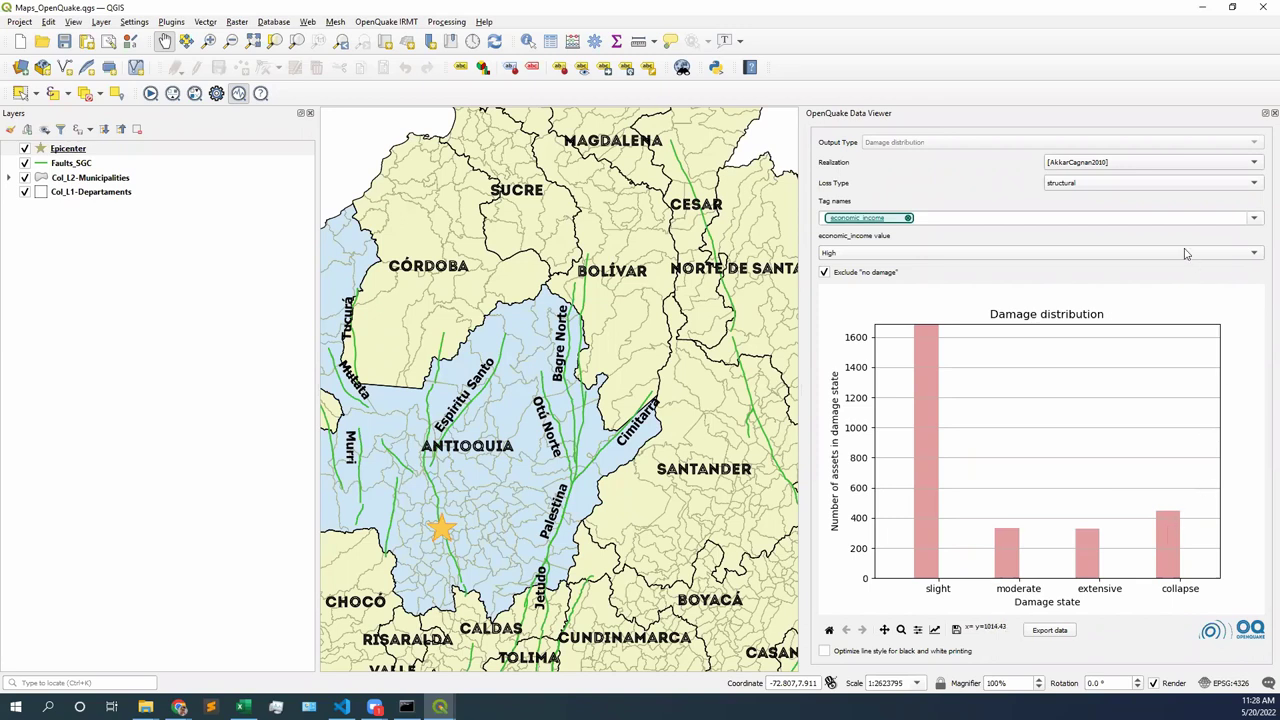
# - Remove the economic_income tag filter from the damage distribution
pyautogui.click(1255, 219)
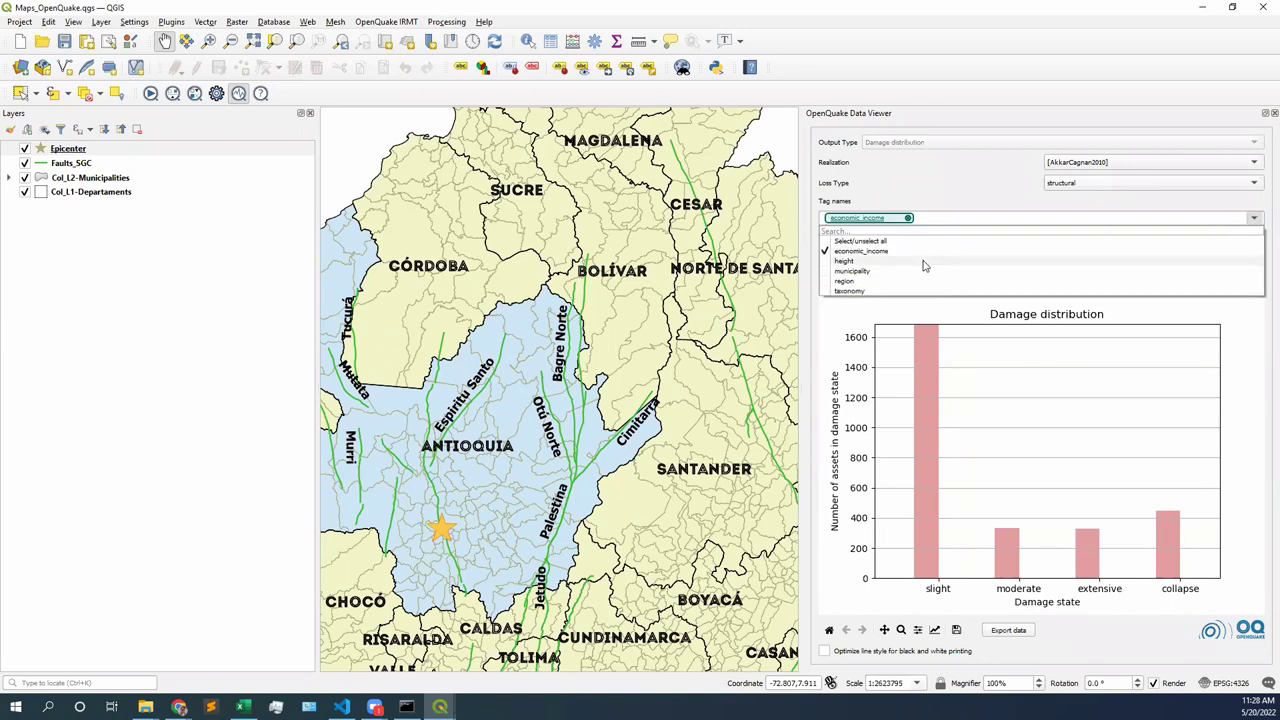
pyautogui.click(825, 252)
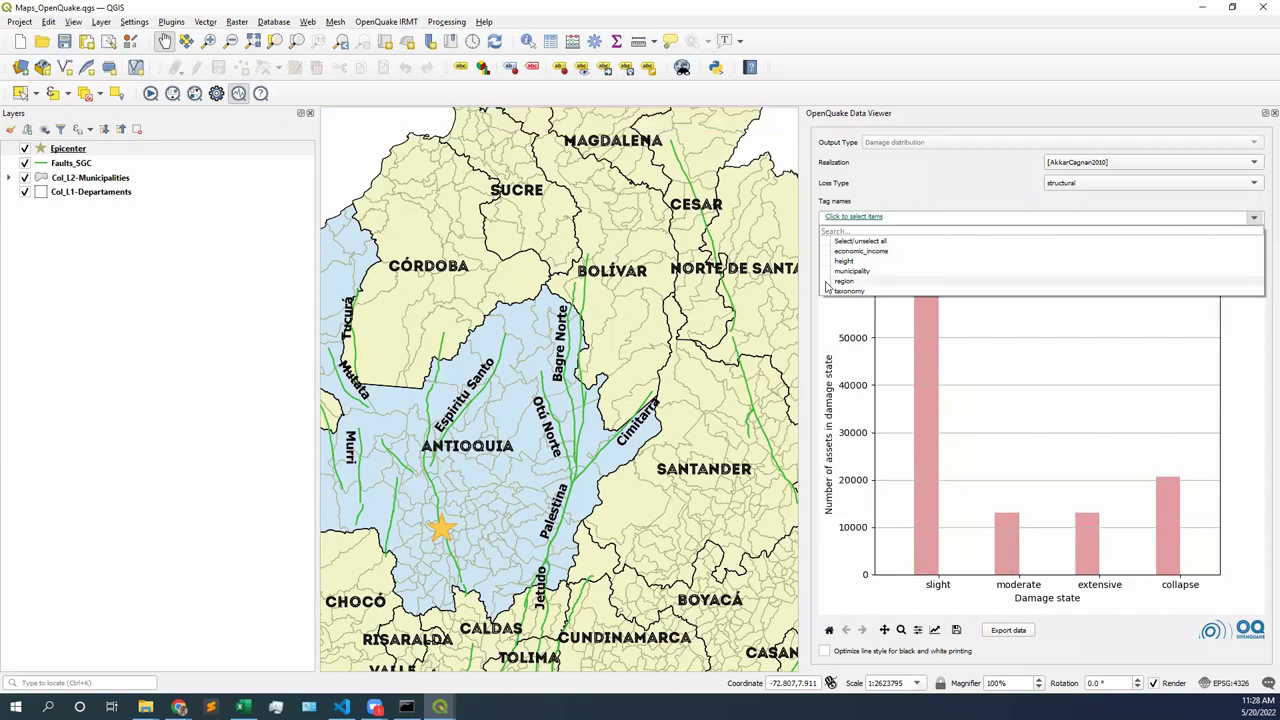
pyautogui.click(982, 203)
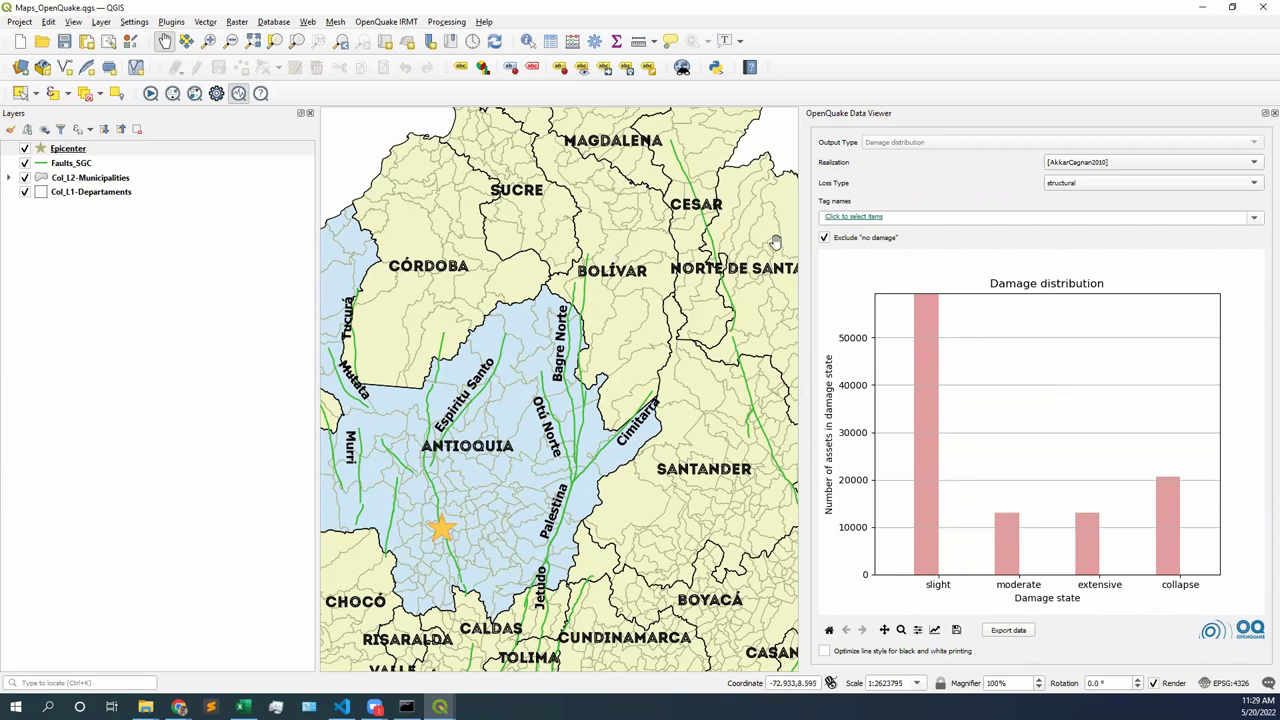
# - Aggregate the Average Asset Losses Statistics of the scenario damage calculation in the data viewer and check its available loss types
pyautogui.click(150, 93)
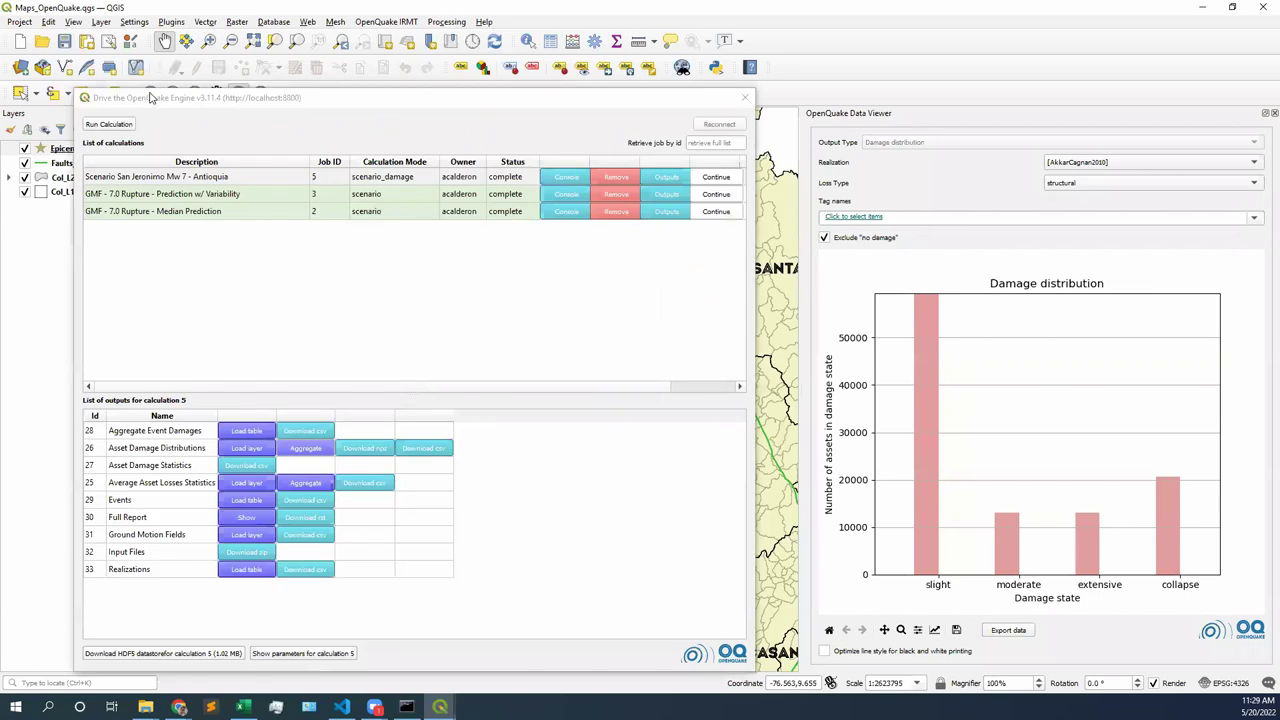
pyautogui.moveTo(172, 103); pyautogui.dragTo(402, 72)
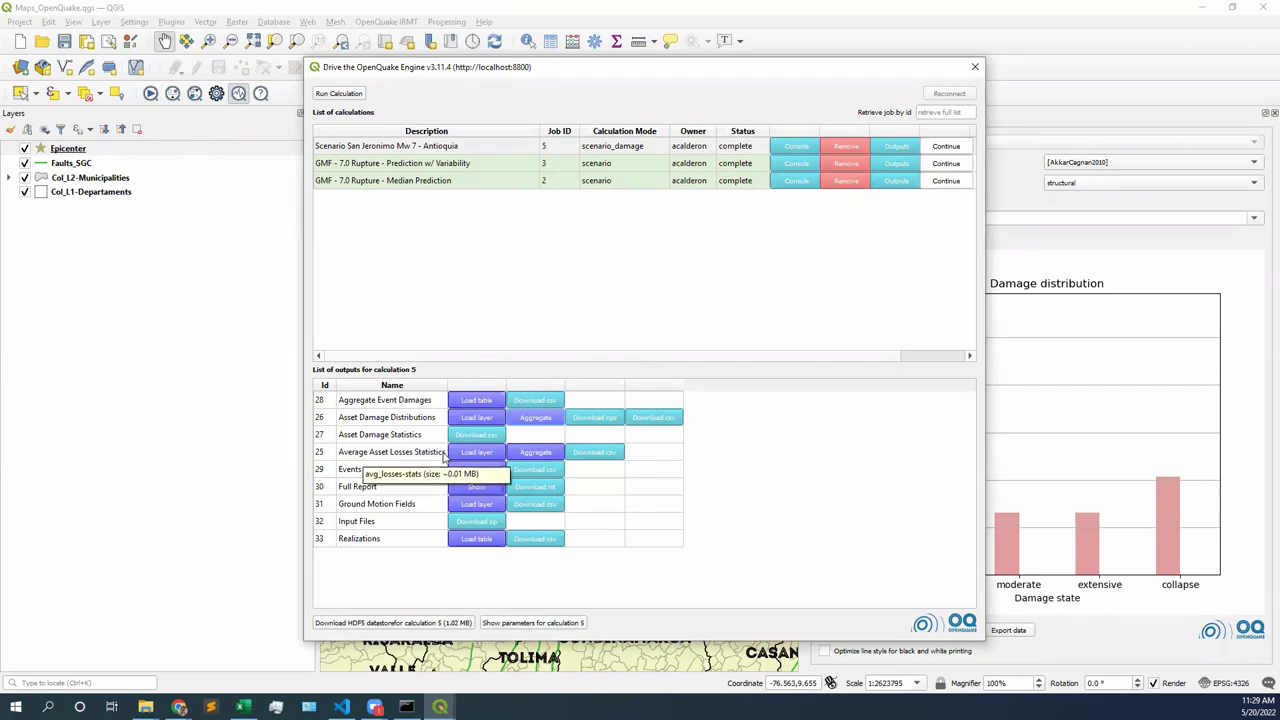
pyautogui.click(550, 453)
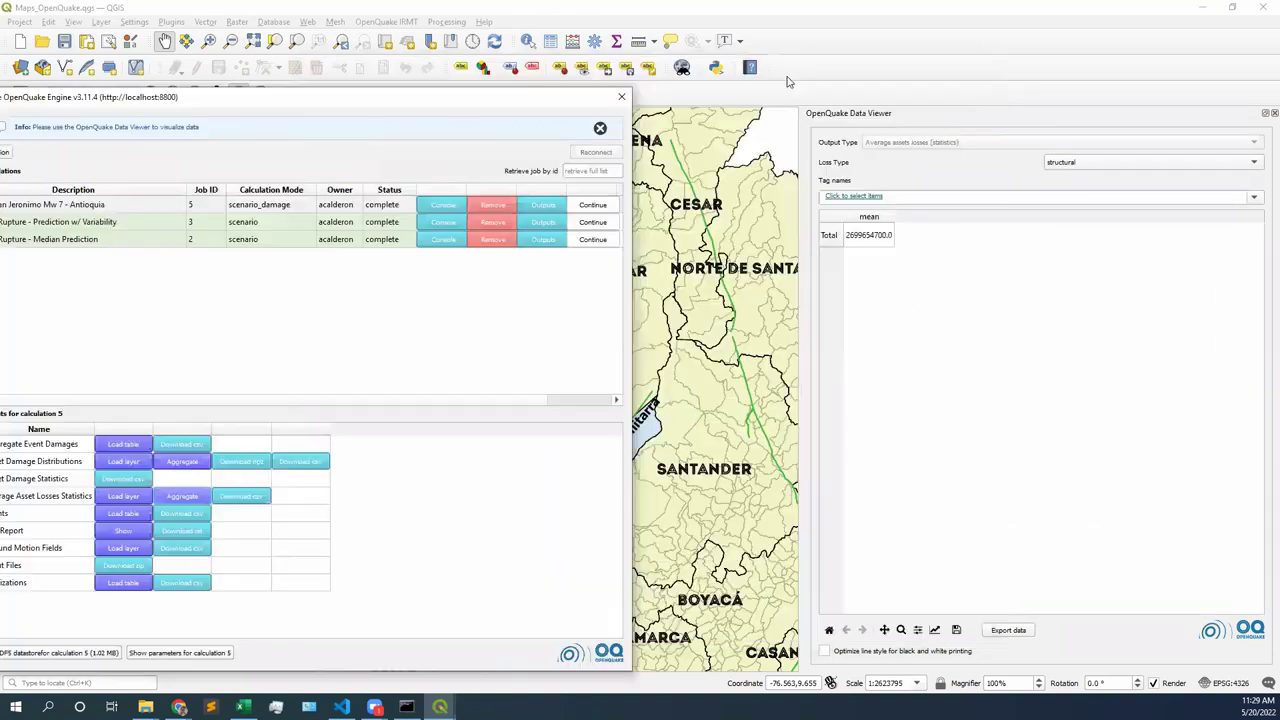
pyautogui.click(873, 57)
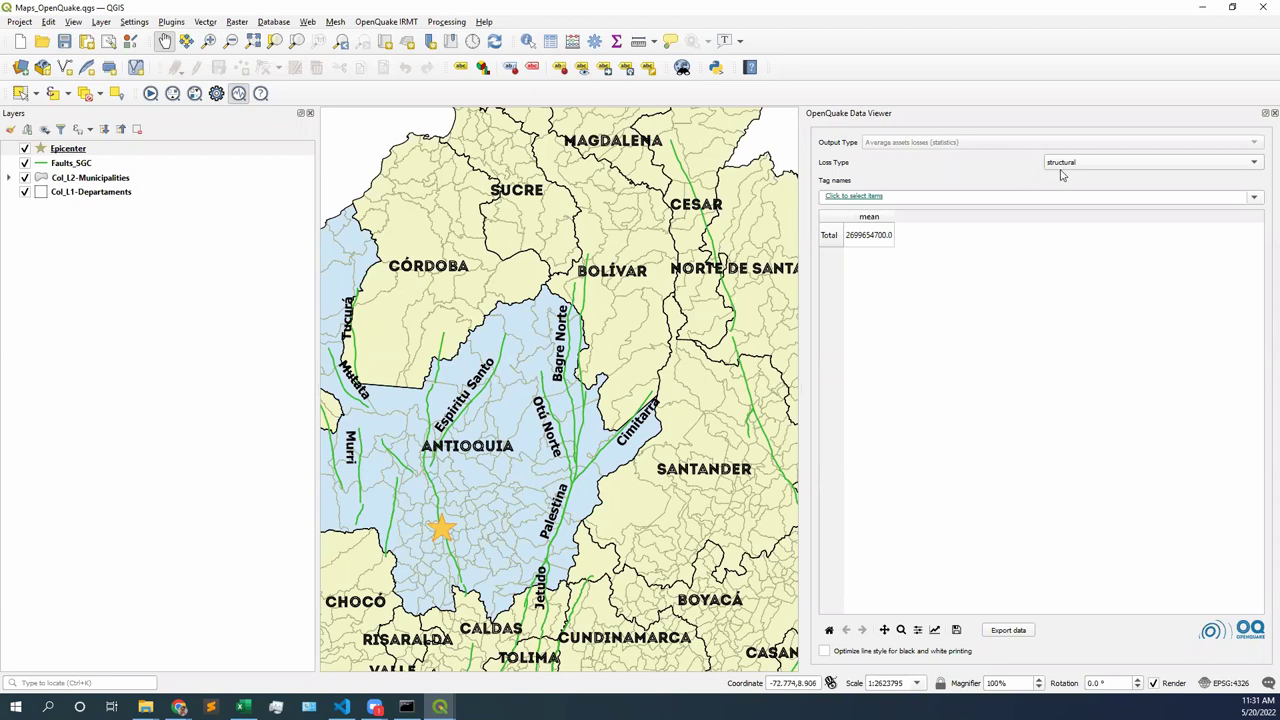
pyautogui.click(1103, 160)
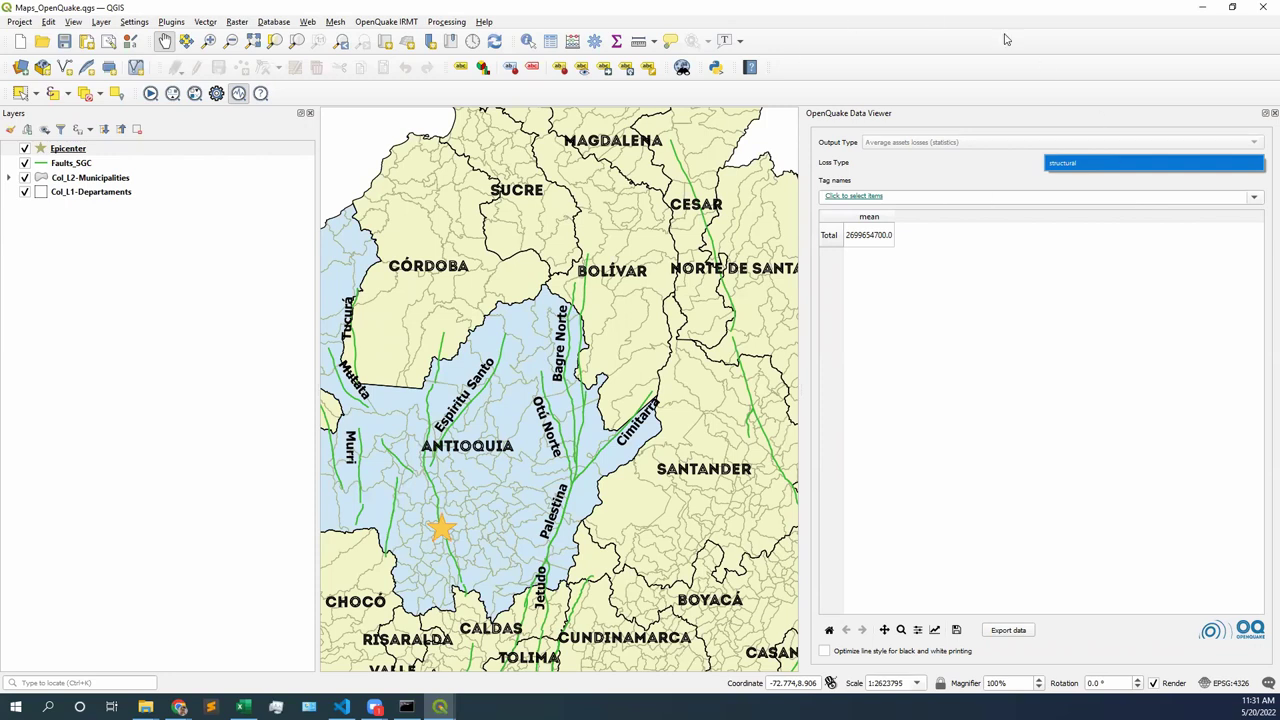
# - Check the night occupants column of the Exposure_Model_Antioquia workbook in Excel and return to the QGIS project
pyautogui.click(241, 707)
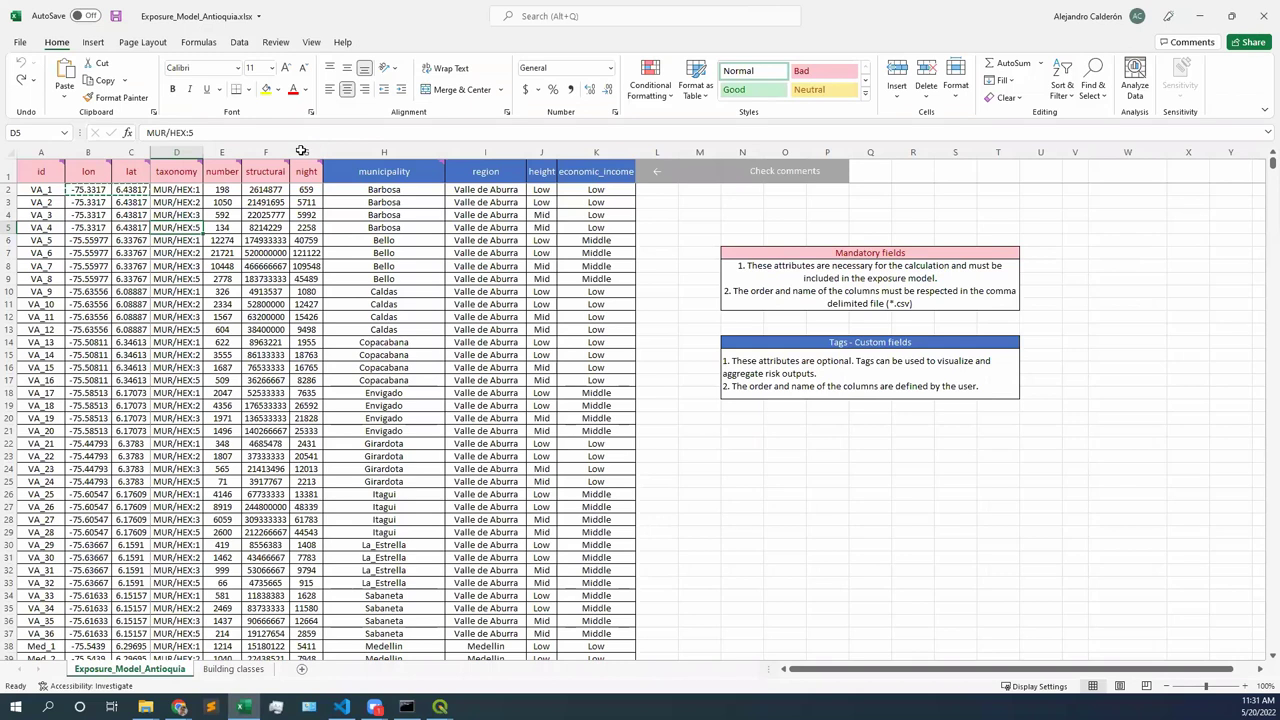
pyautogui.click(301, 150)
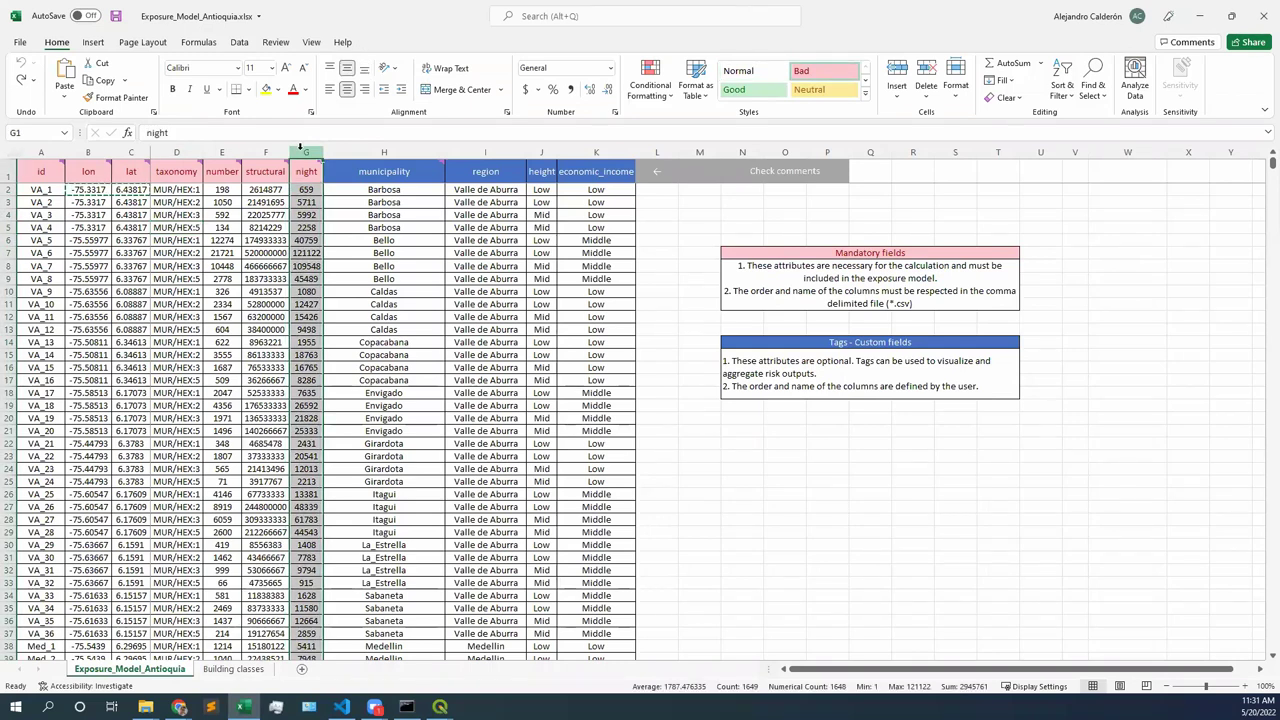
pyautogui.click(1199, 16)
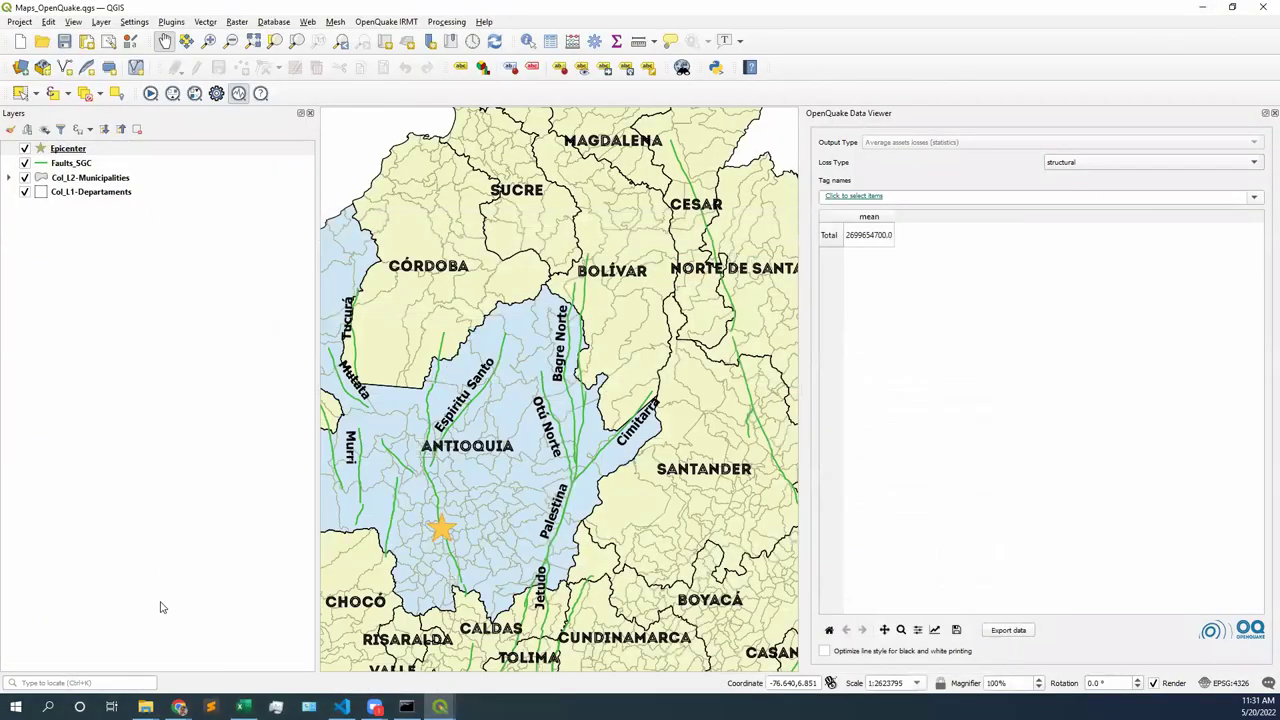
# - Switch to the Input Preparation Toolkit in Chrome, review the exposure, fragility, consequence and site conditions inputs, and return to the QGIS project
pyautogui.moveTo(179, 707)
pyautogui.click(216, 640)
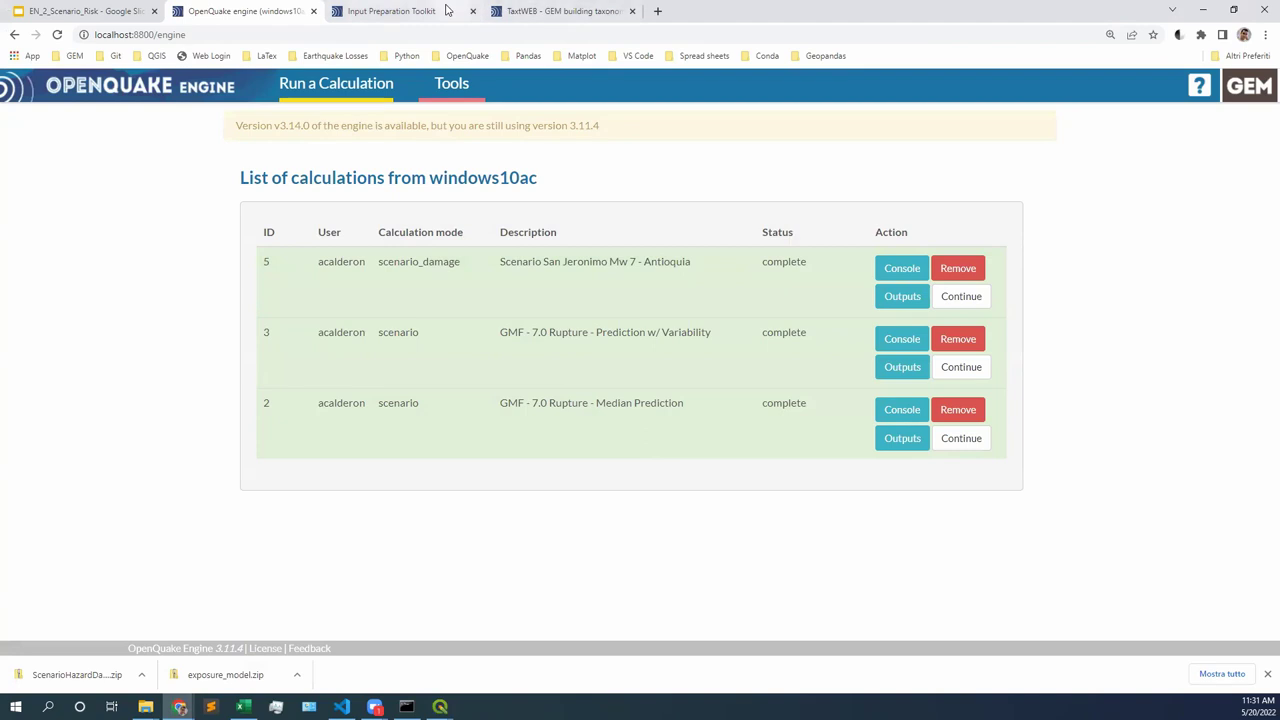
pyautogui.click(395, 11)
pyautogui.scroll(8, 944, 437)
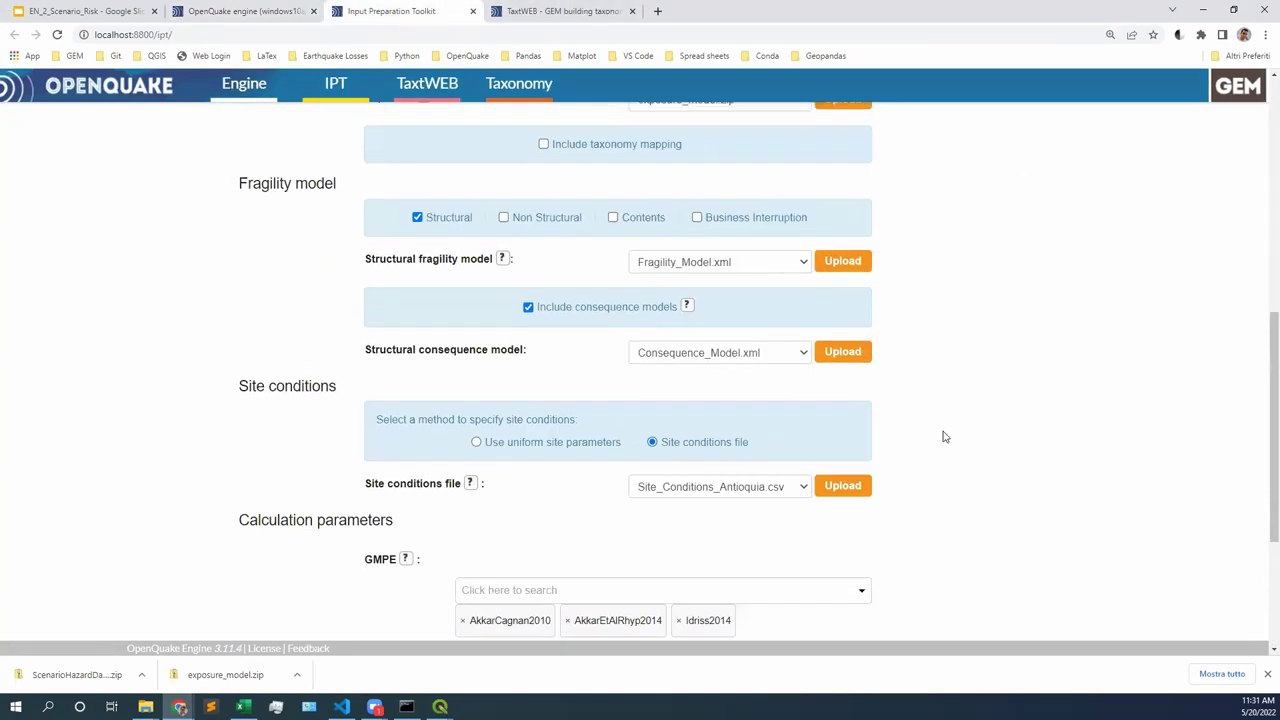
pyautogui.scroll(-2, 944, 437)
pyautogui.scroll(-2, 944, 437)
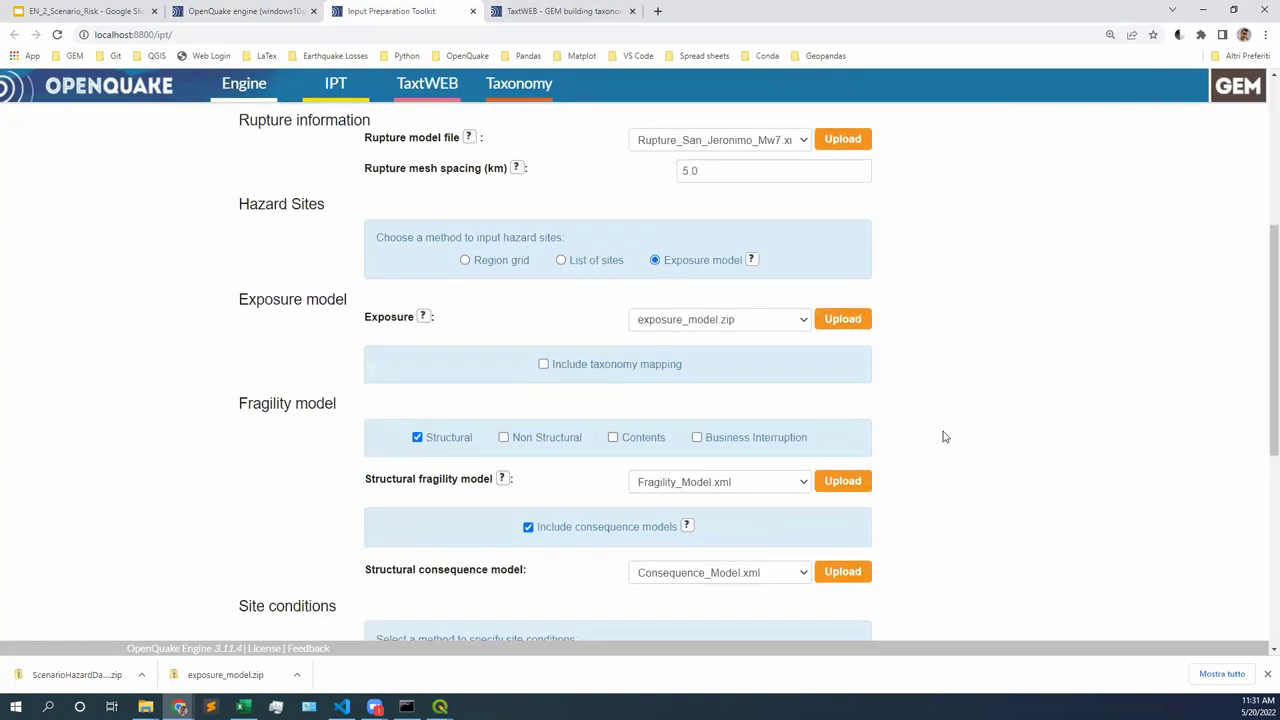
pyautogui.scroll(-1, 944, 437)
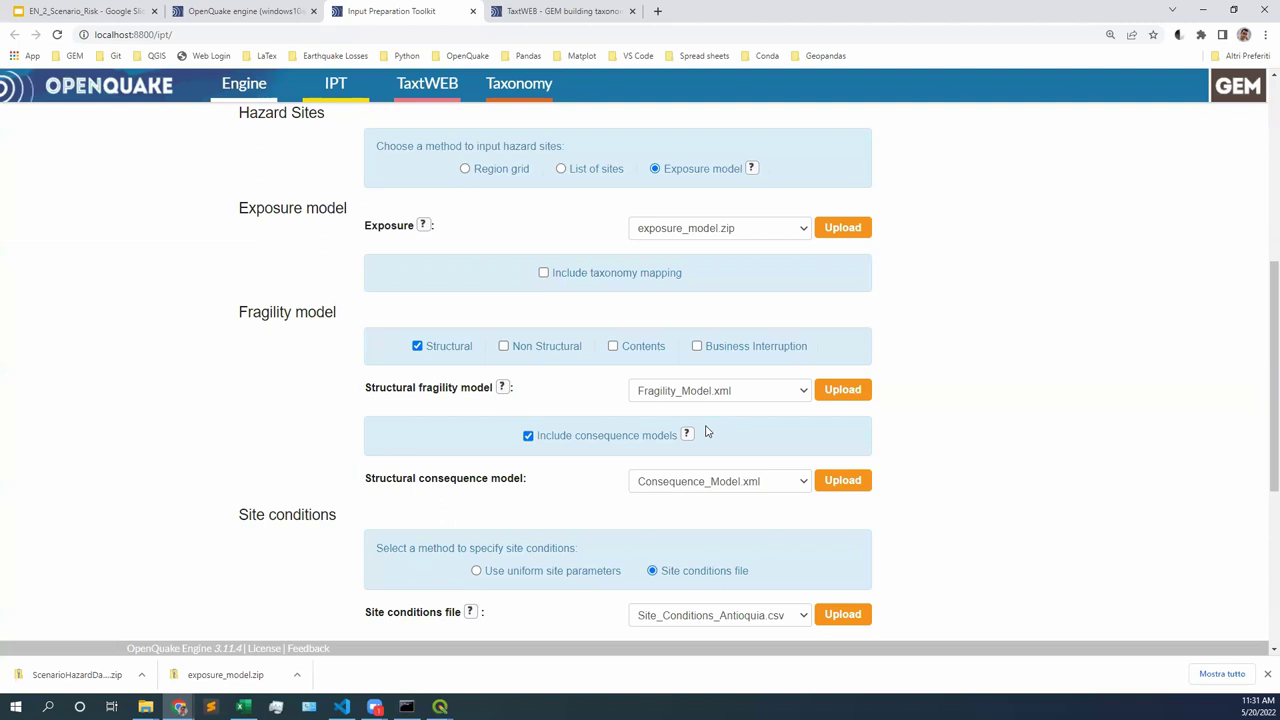
pyautogui.scroll(-1, 706, 430)
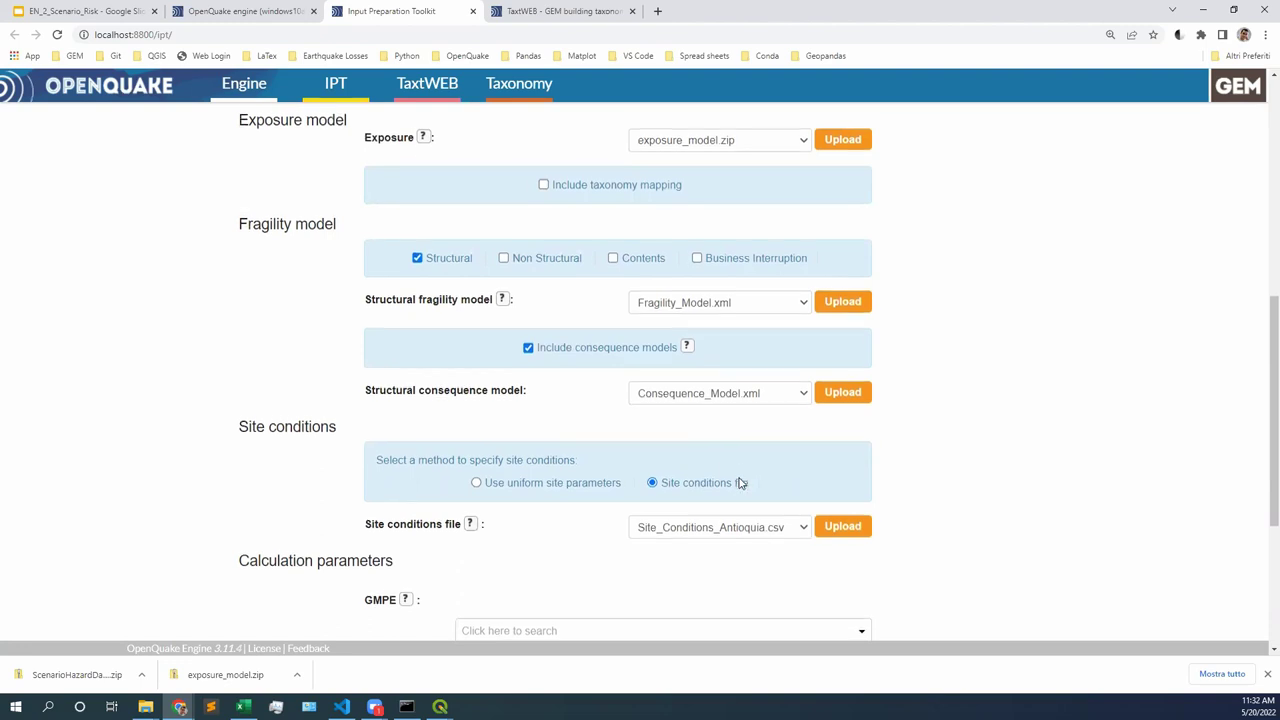
pyautogui.scroll(-1, 740, 480)
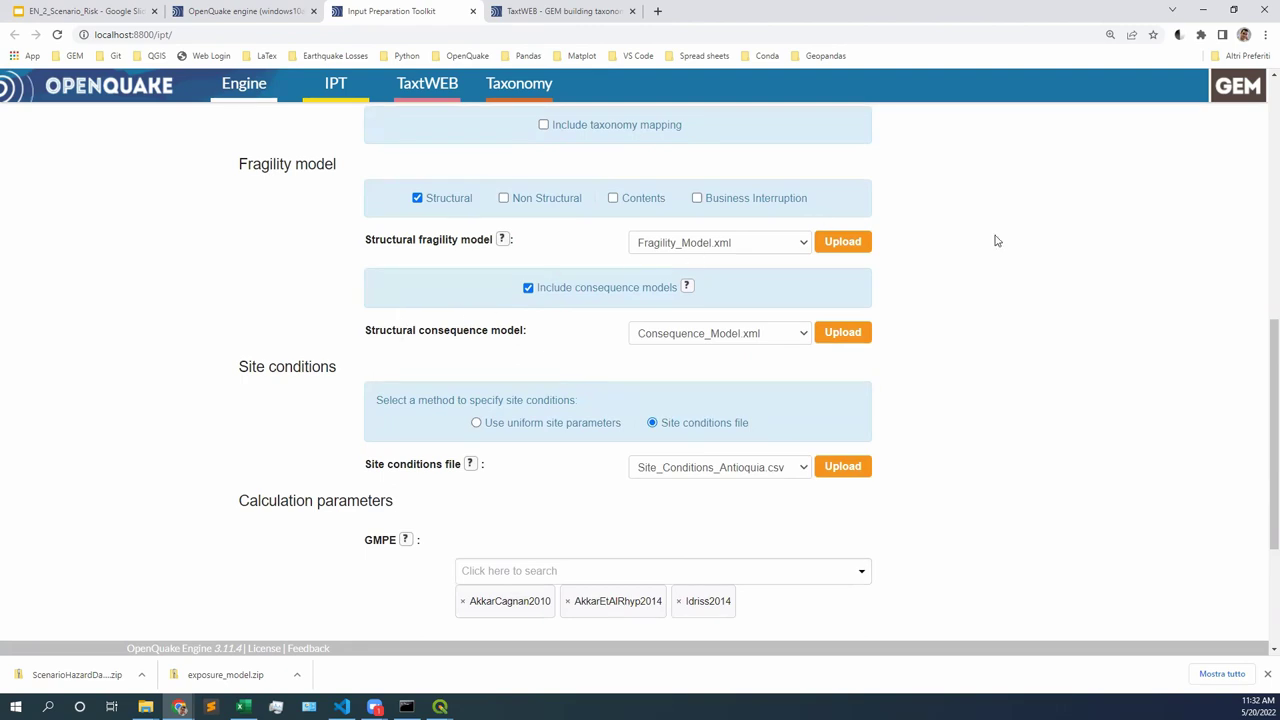
pyautogui.click(440, 706)
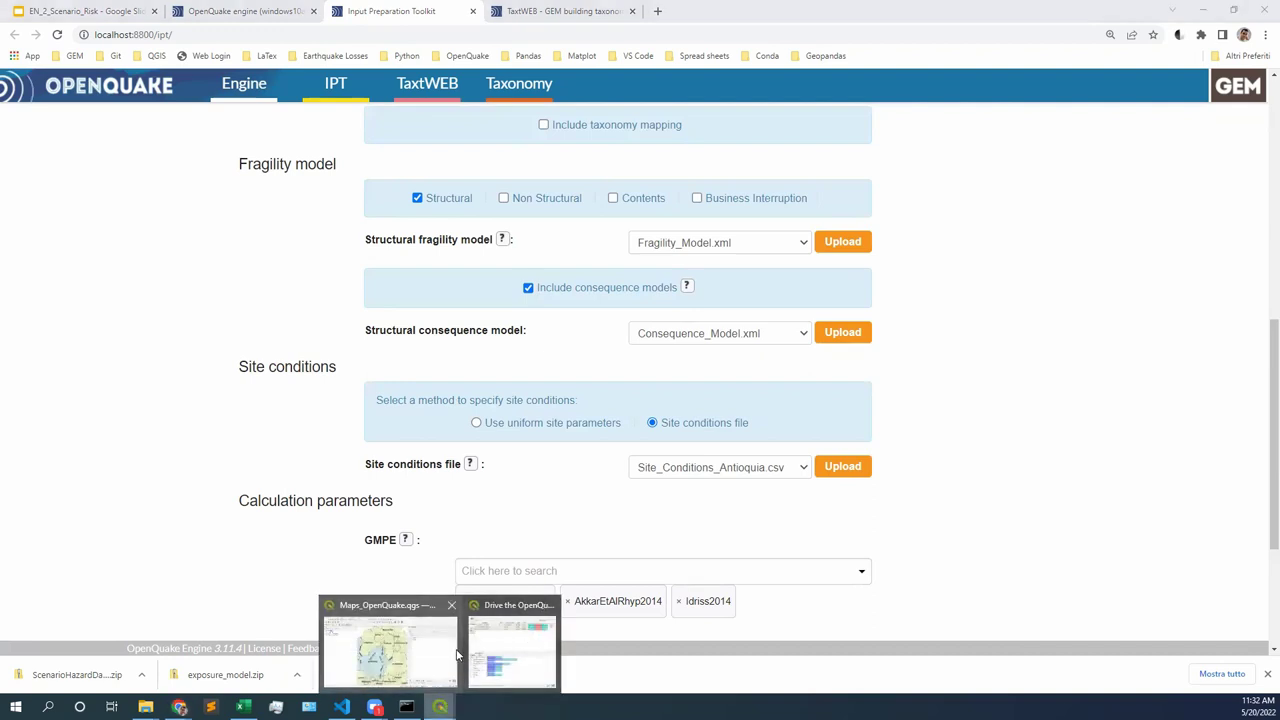
pyautogui.click(457, 655)
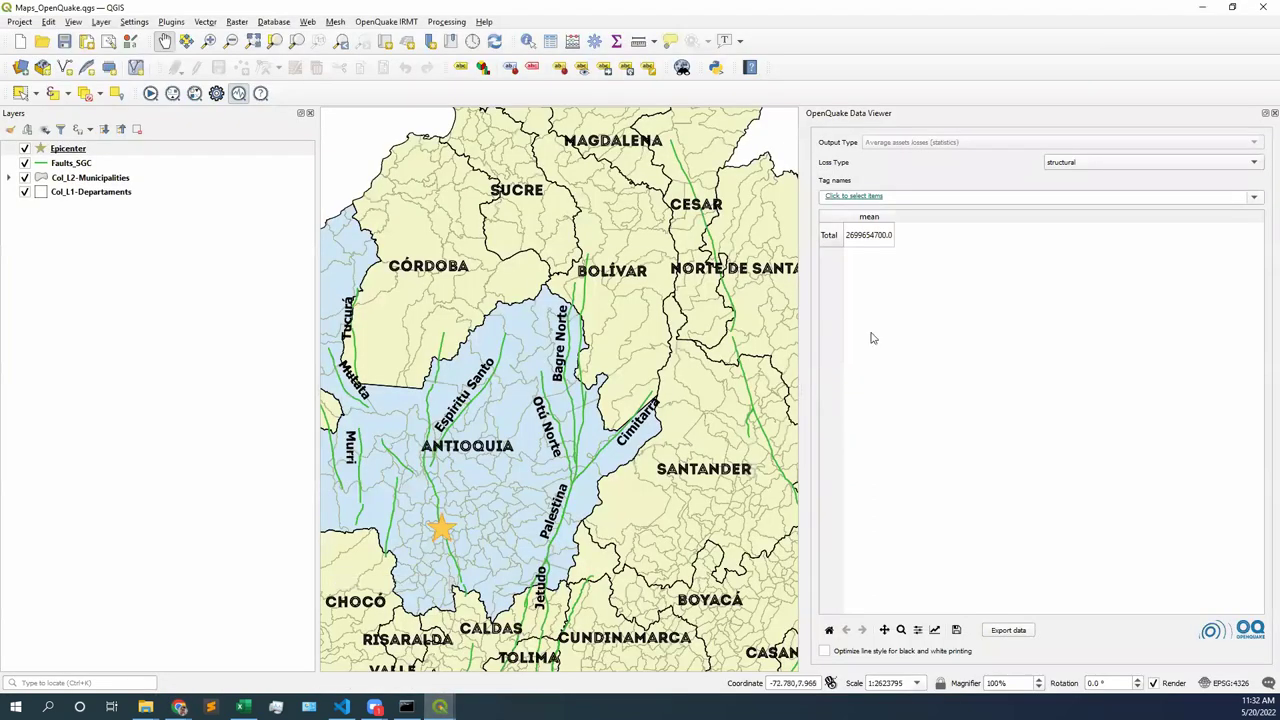
# - Examine the realization and taxonomy choices for loading calculation 5's Asset Damage Distributions as a layer, and close the dialogs without loading
pyautogui.click(150, 93)
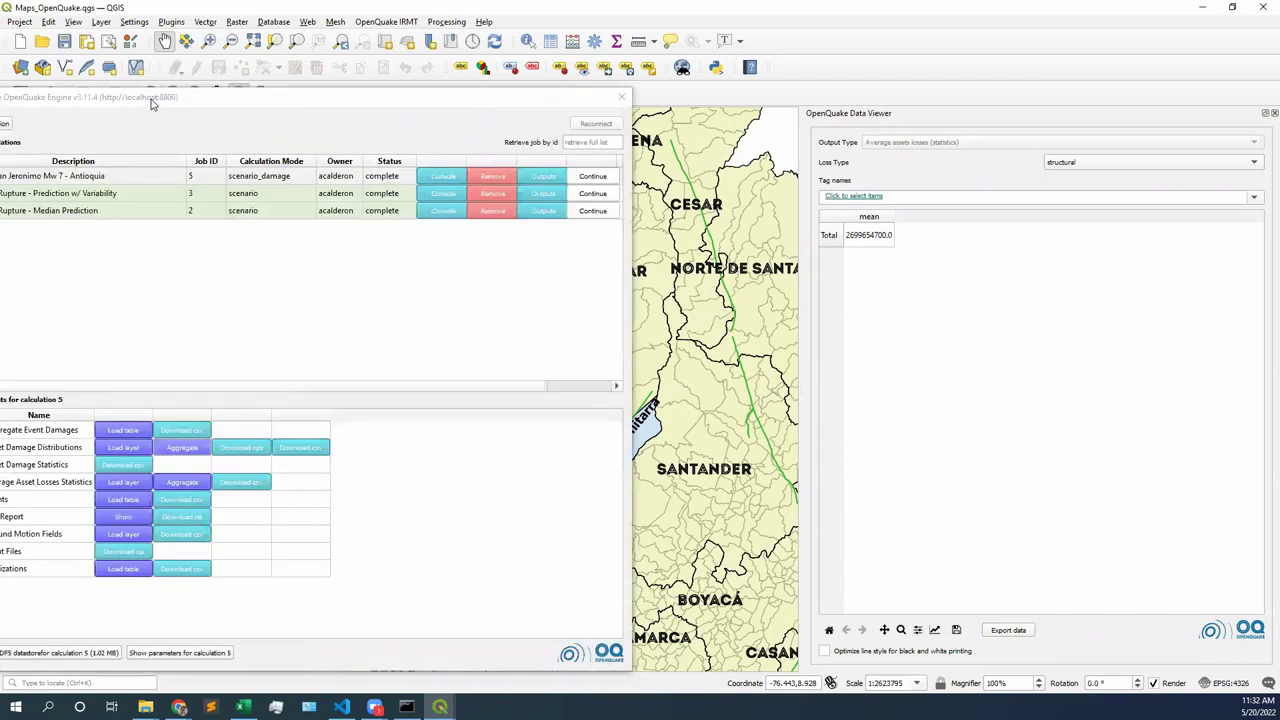
pyautogui.moveTo(222, 105); pyautogui.dragTo(556, 73)
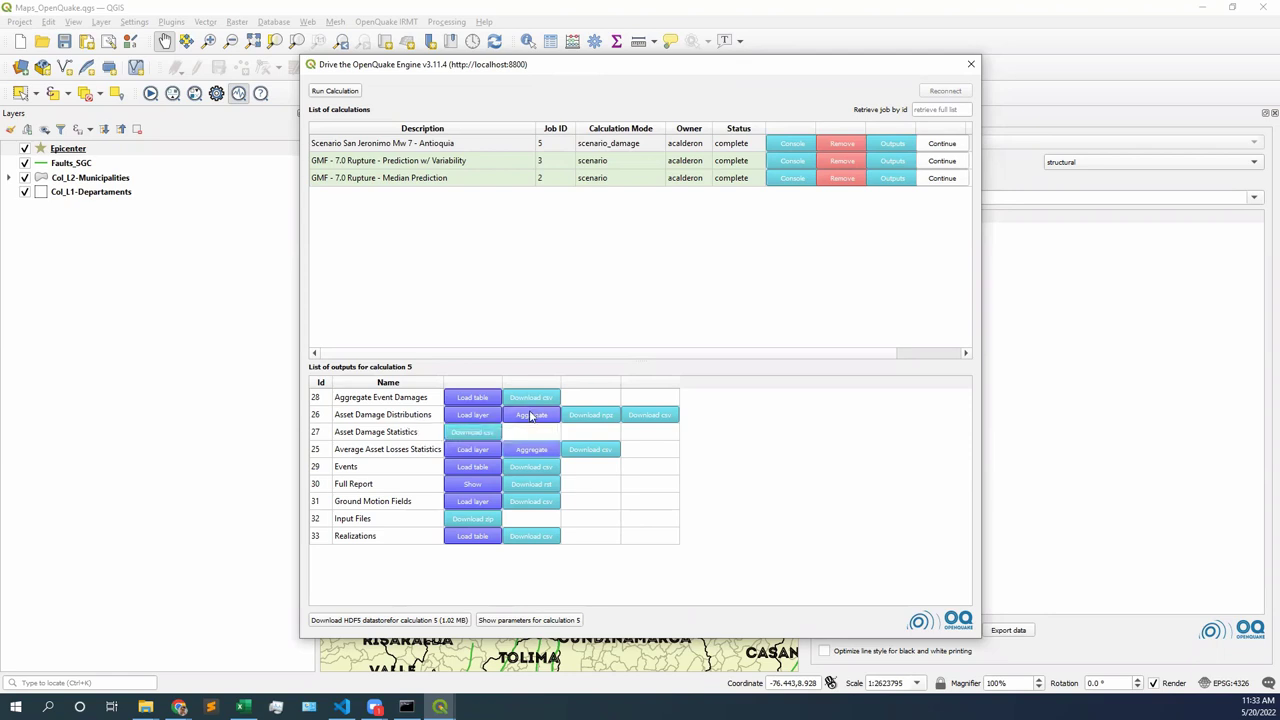
pyautogui.click(473, 416)
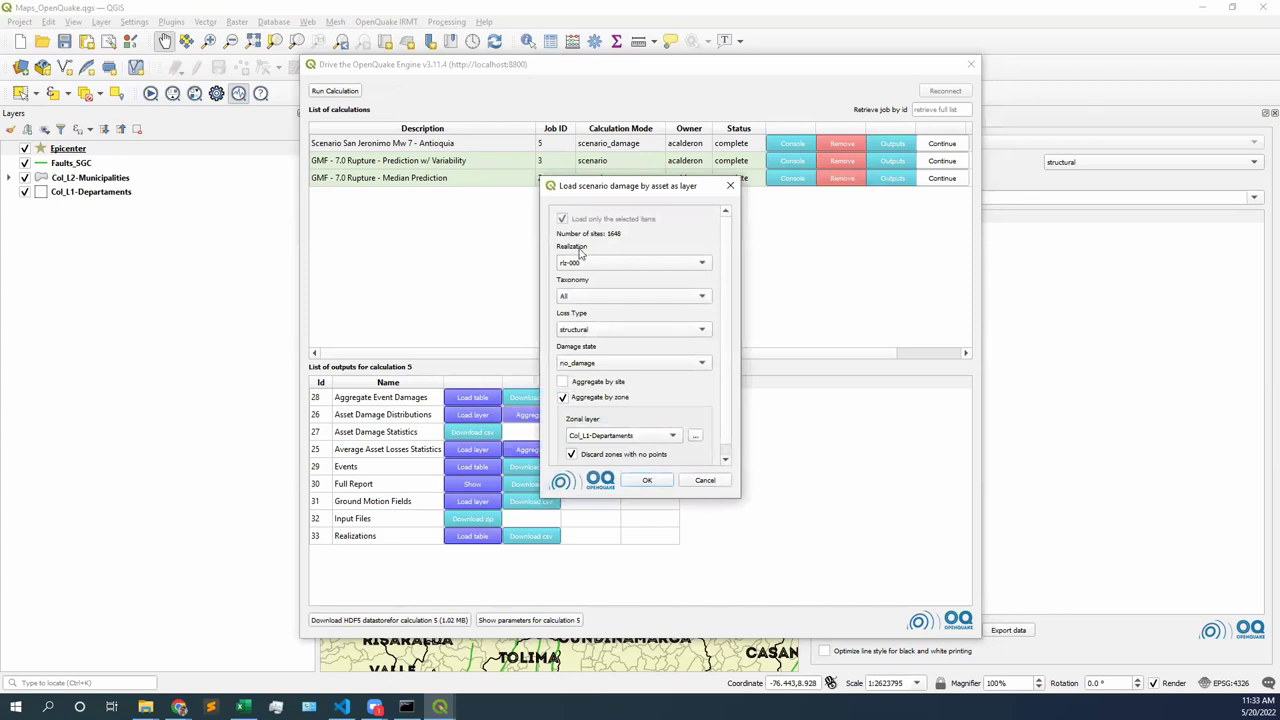
pyautogui.moveTo(630, 193); pyautogui.dragTo(659, 194)
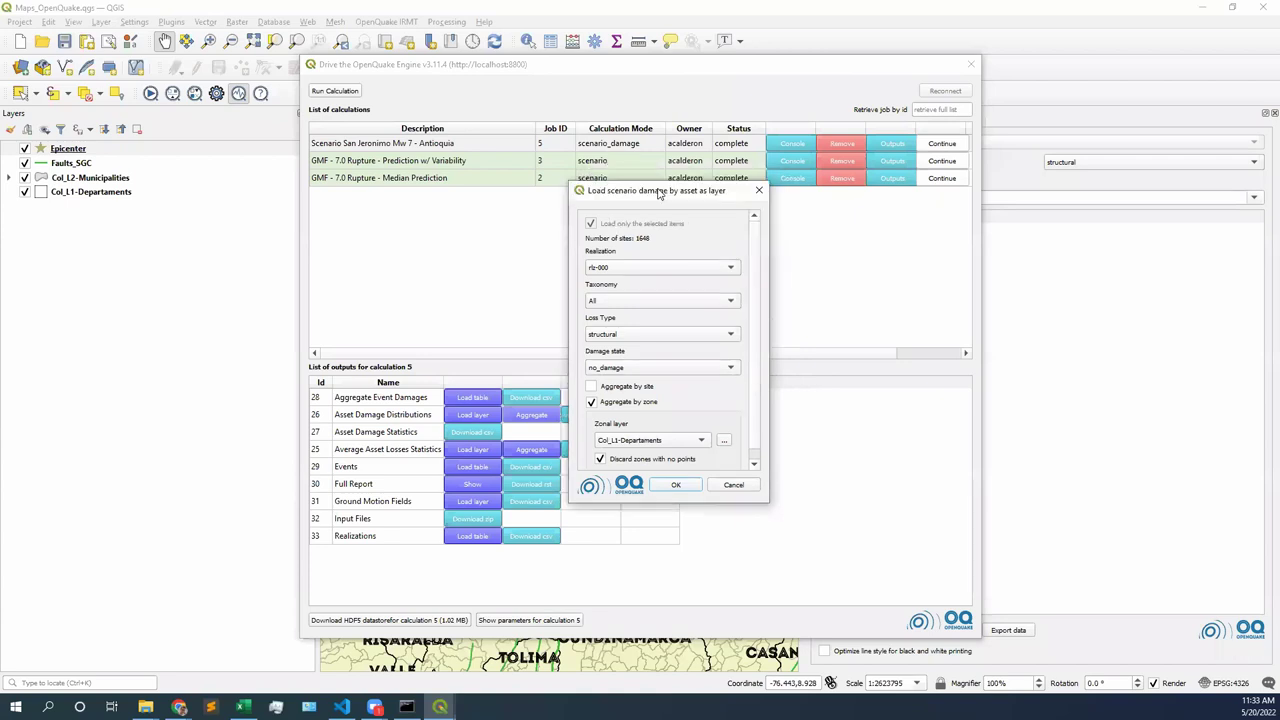
pyautogui.click(648, 272)
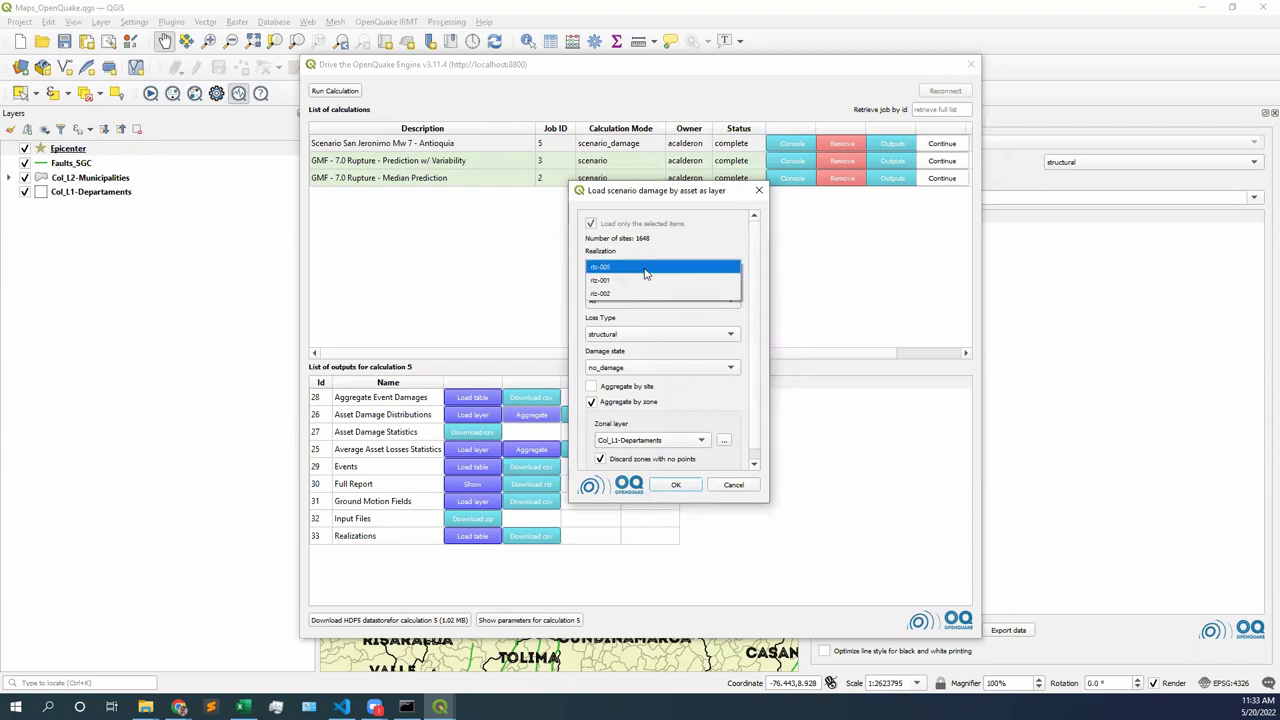
pyautogui.click(645, 268)
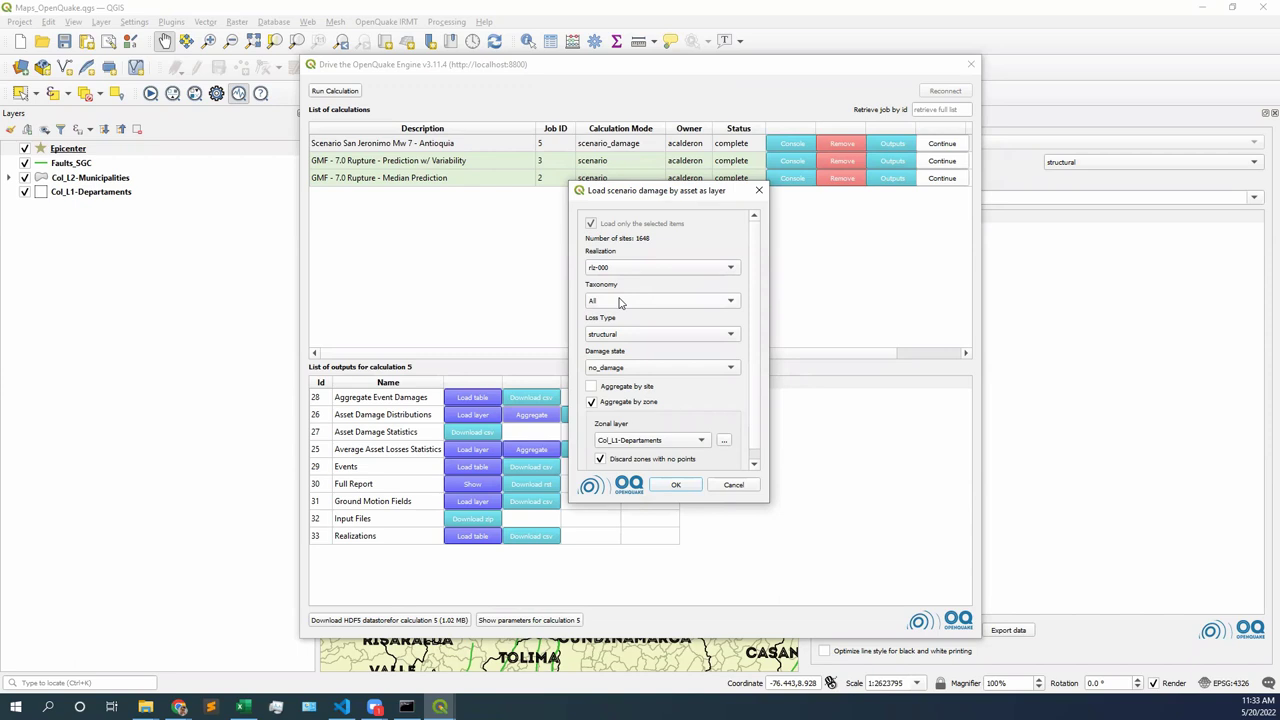
pyautogui.click(619, 302)
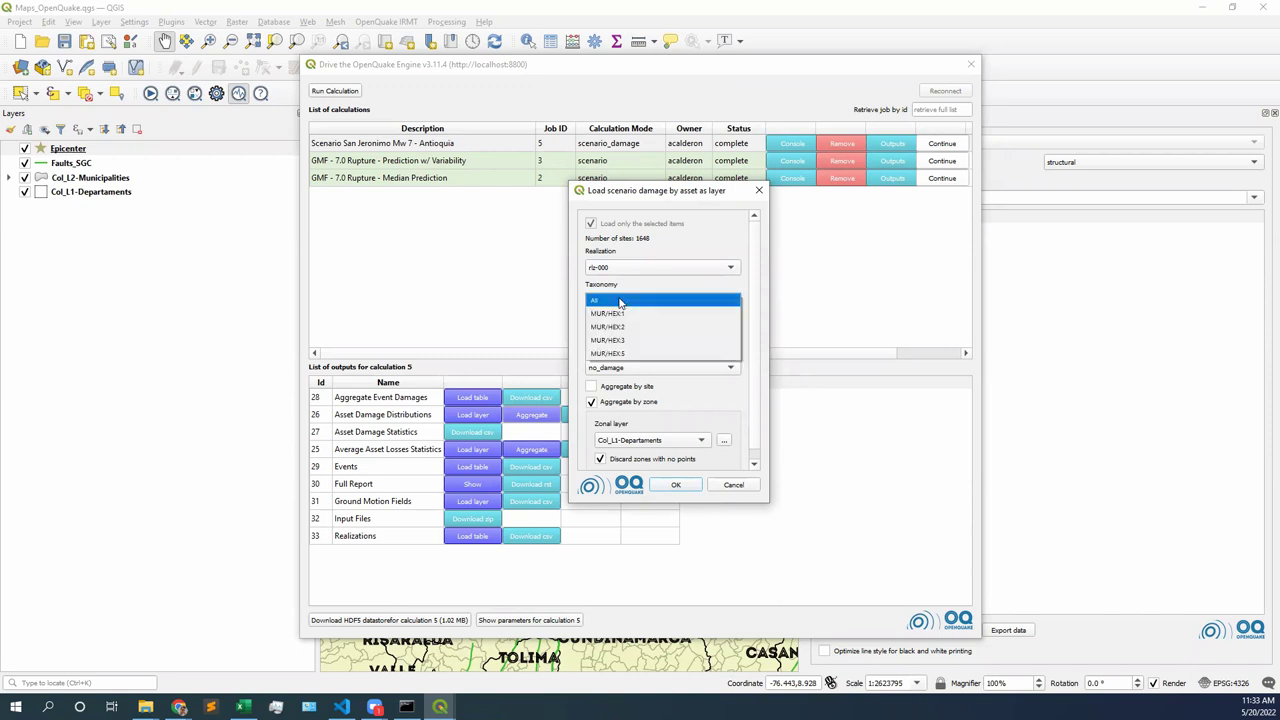
pyautogui.click(629, 358)
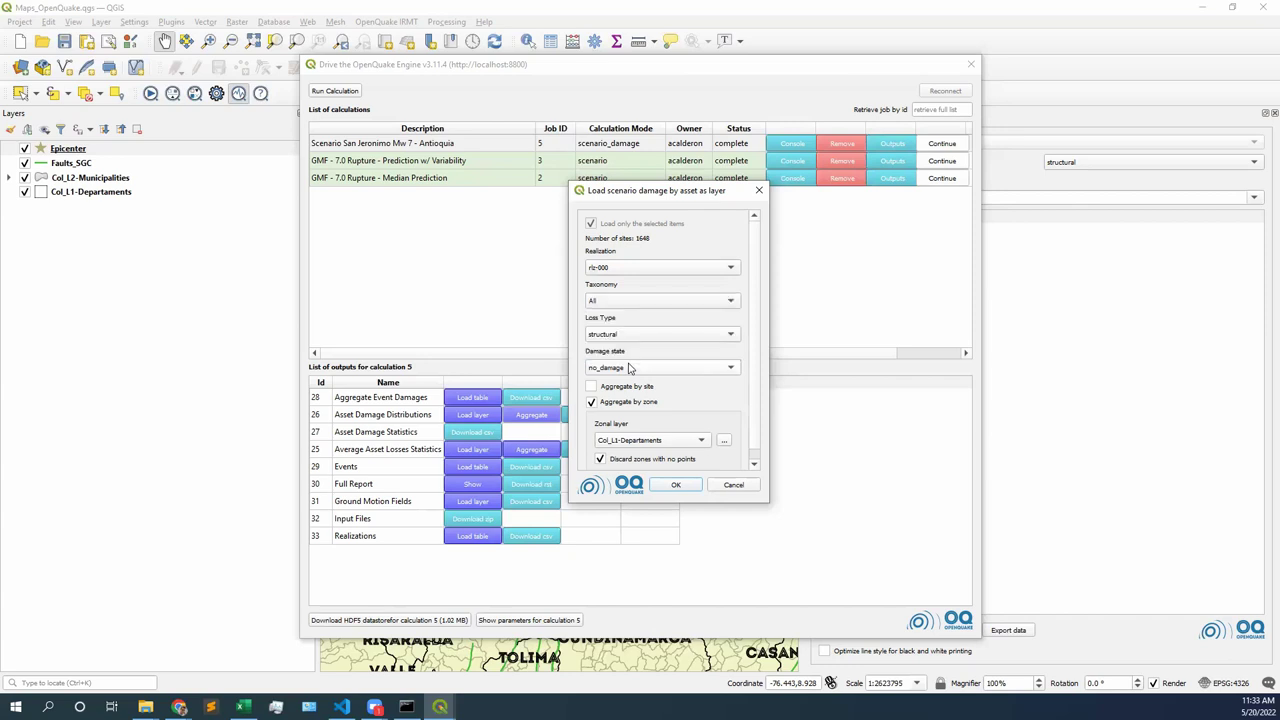
pyautogui.click(733, 485)
pyautogui.click(970, 66)
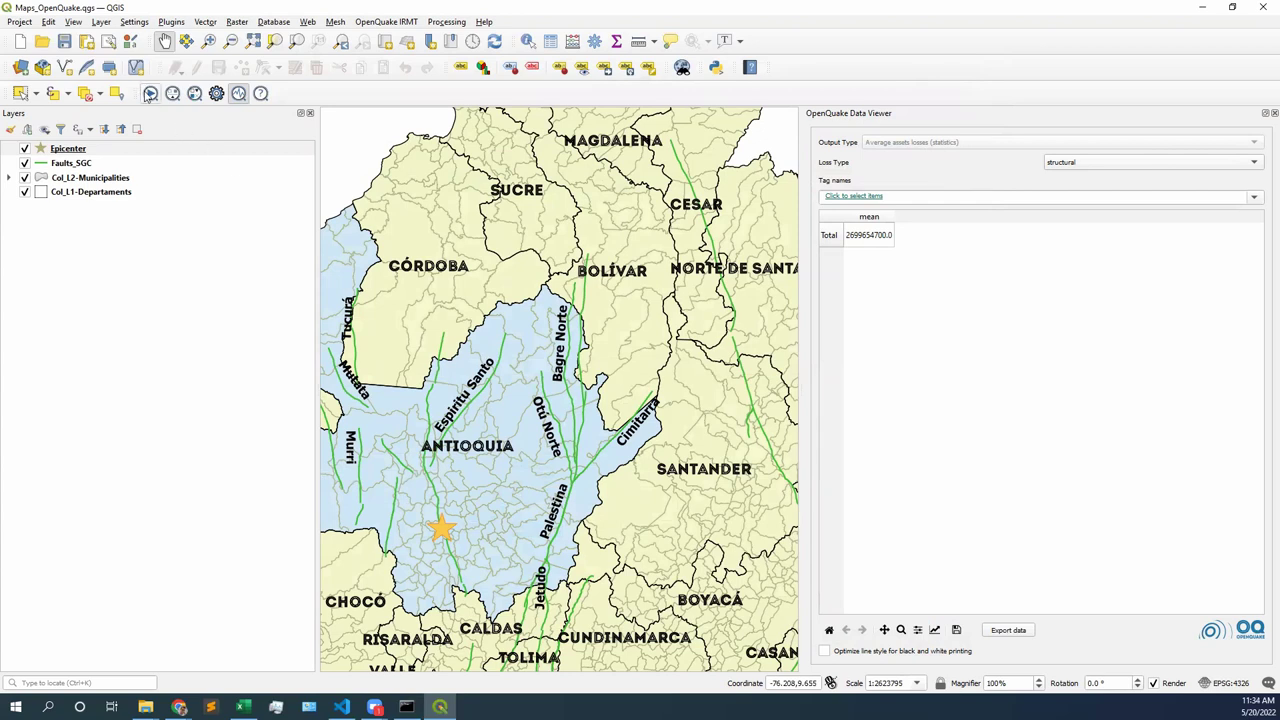
pyautogui.click(150, 94)
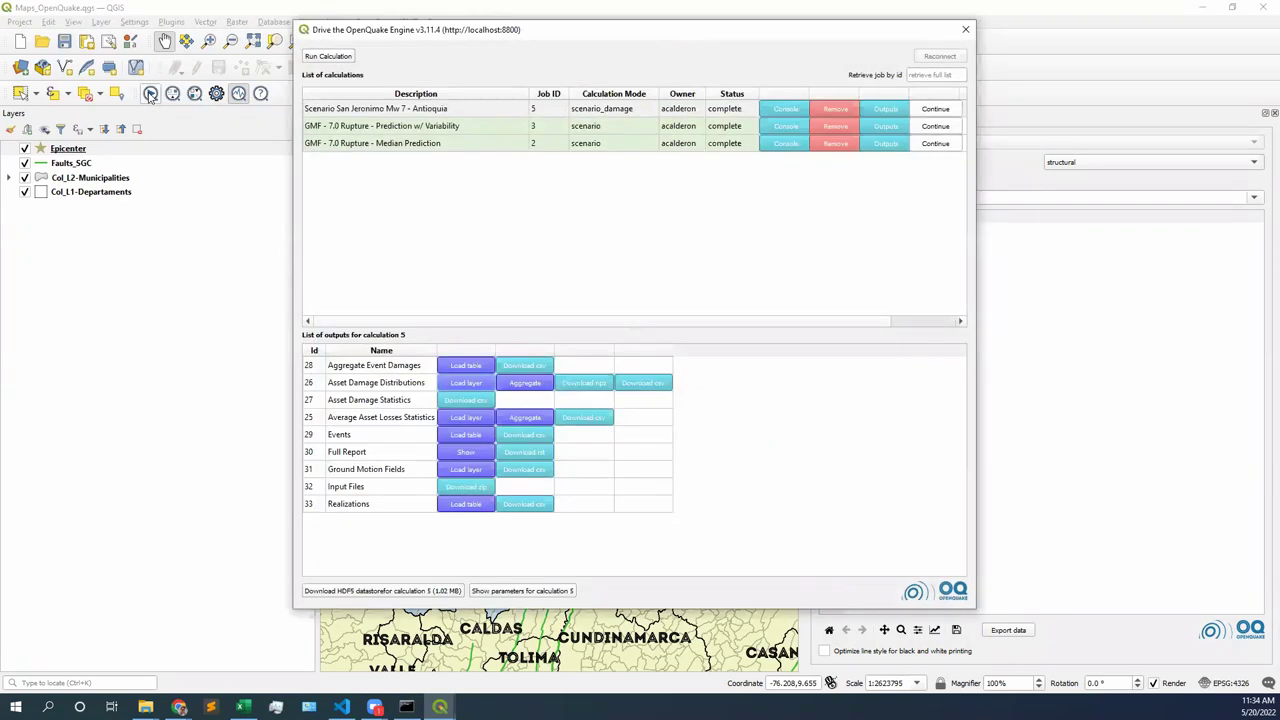
pyautogui.click(408, 112)
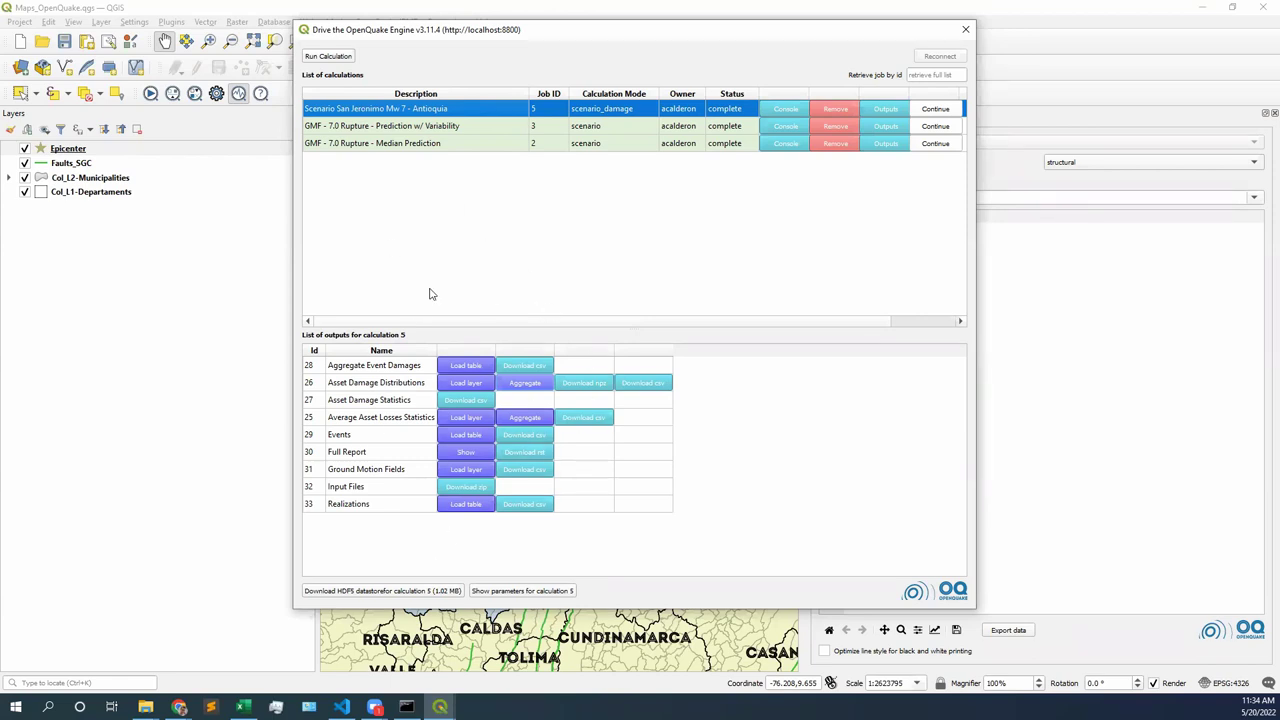
pyautogui.click(458, 386)
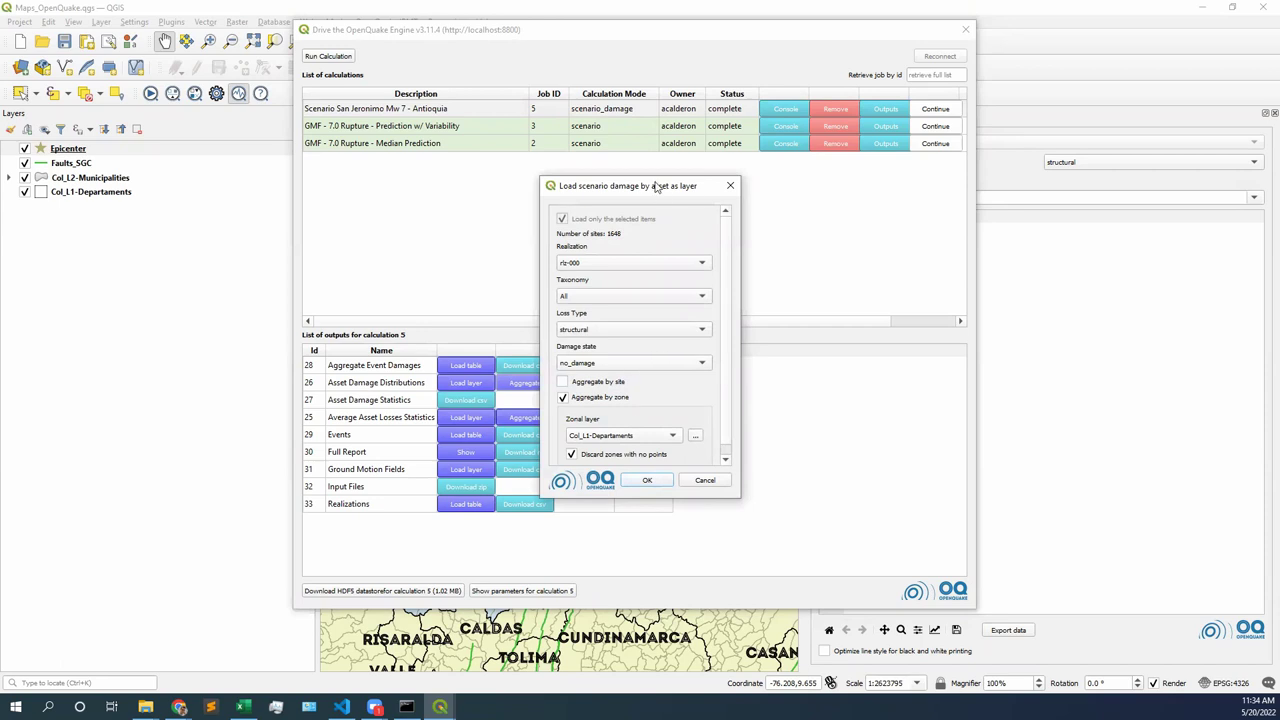
pyautogui.moveTo(655, 187); pyautogui.dragTo(791, 171)
pyautogui.click(866, 169)
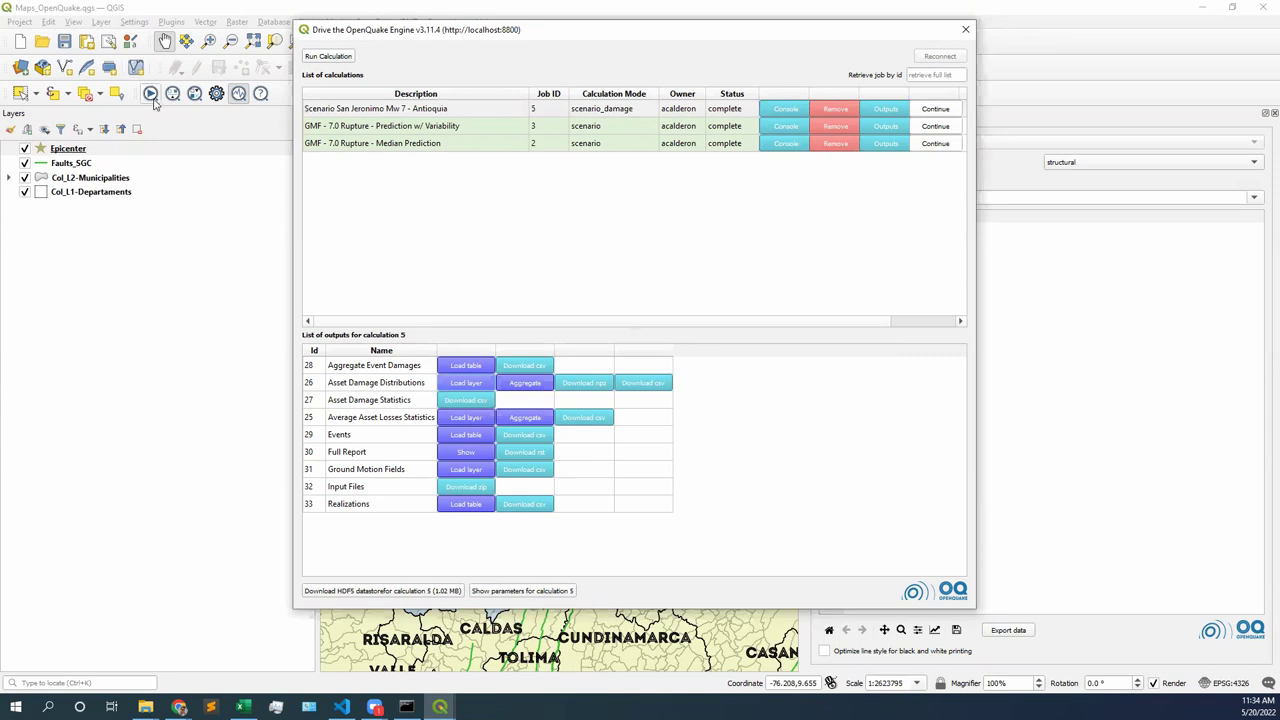
# - Start loading the Asset Damage Distributions of the San Jeronimo Mw 7 calculation as a layer, enlarge the options dialog and keep taxonomy All
pyautogui.click(340, 113)
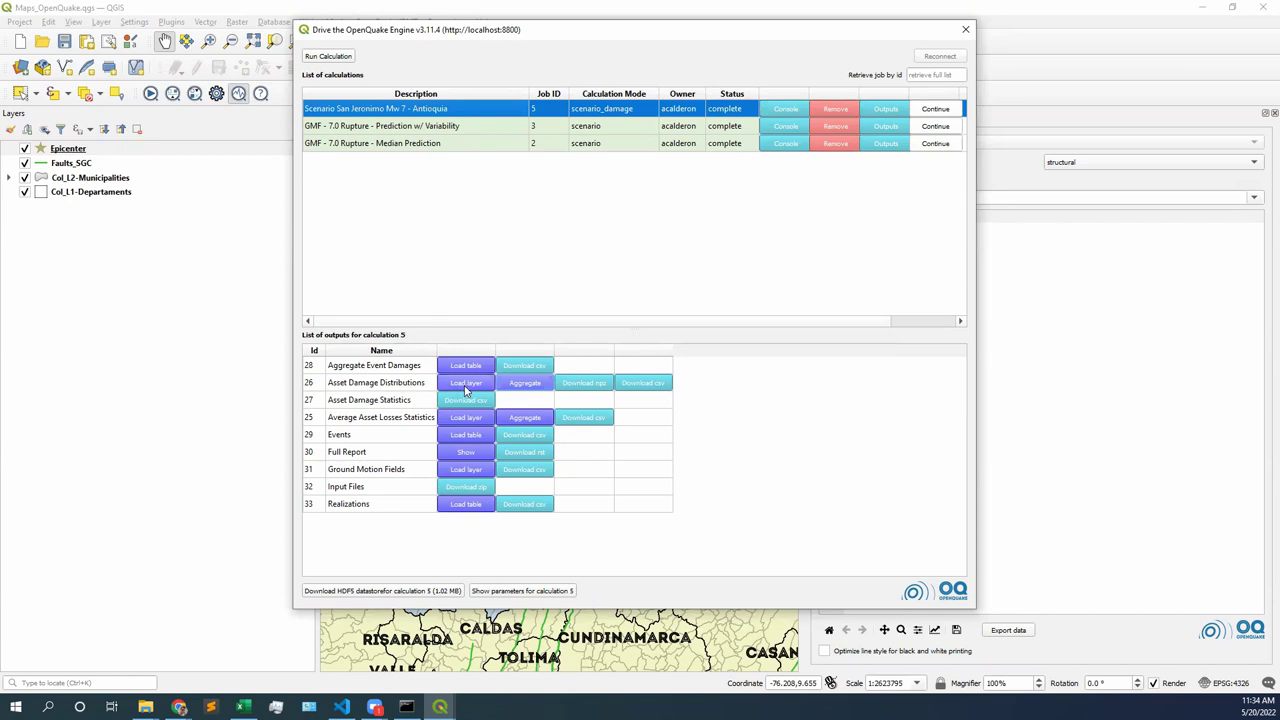
pyautogui.click(476, 386)
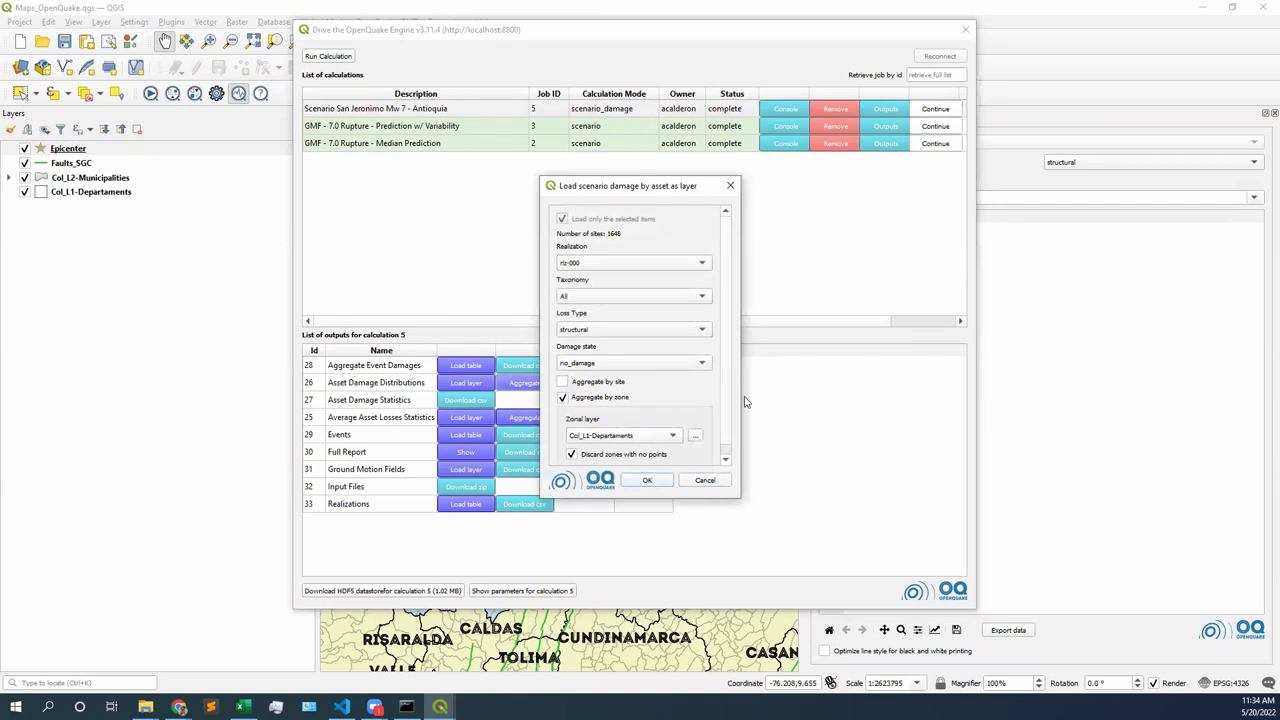
pyautogui.moveTo(640, 180); pyautogui.dragTo(619, 158)
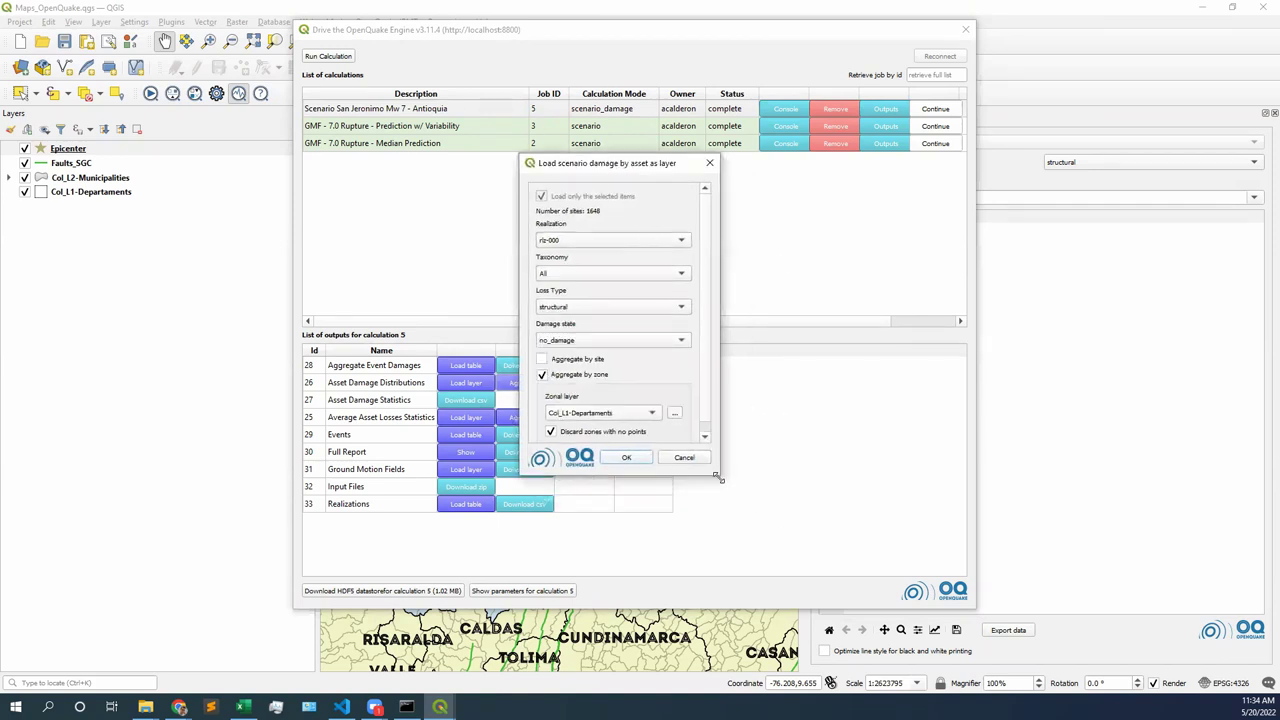
pyautogui.moveTo(719, 479); pyautogui.dragTo(782, 507)
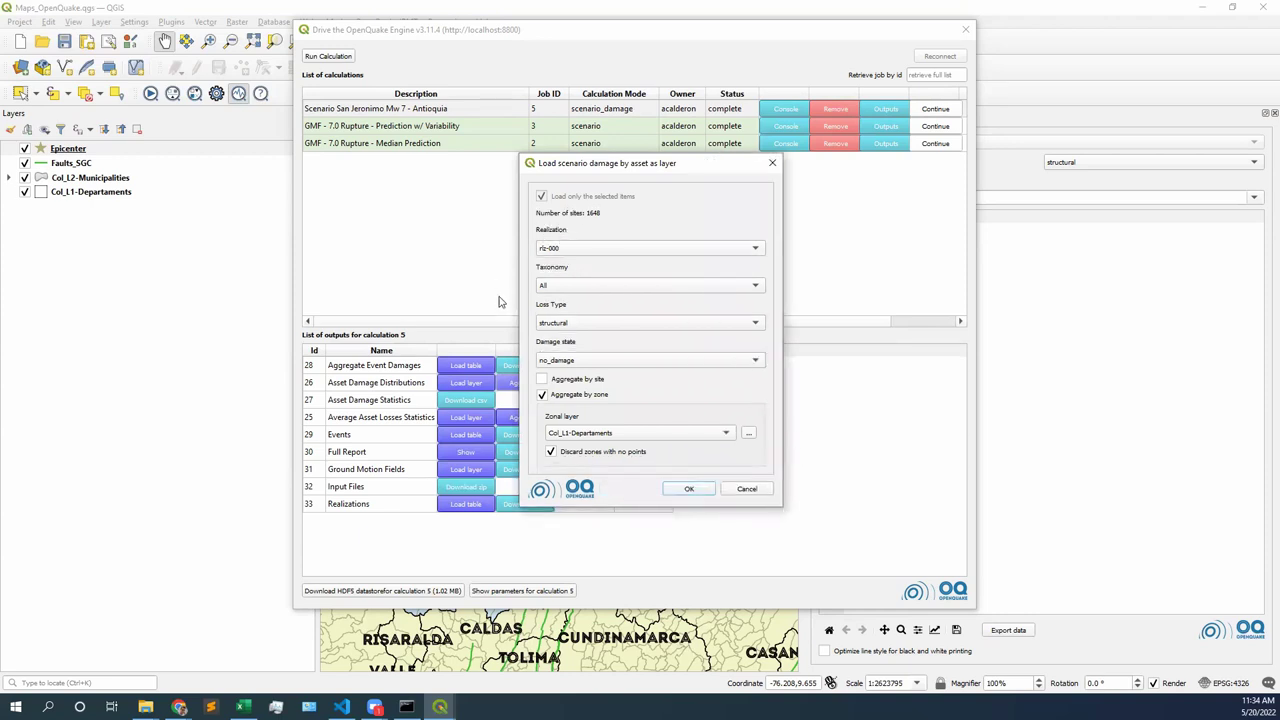
pyautogui.click(560, 285)
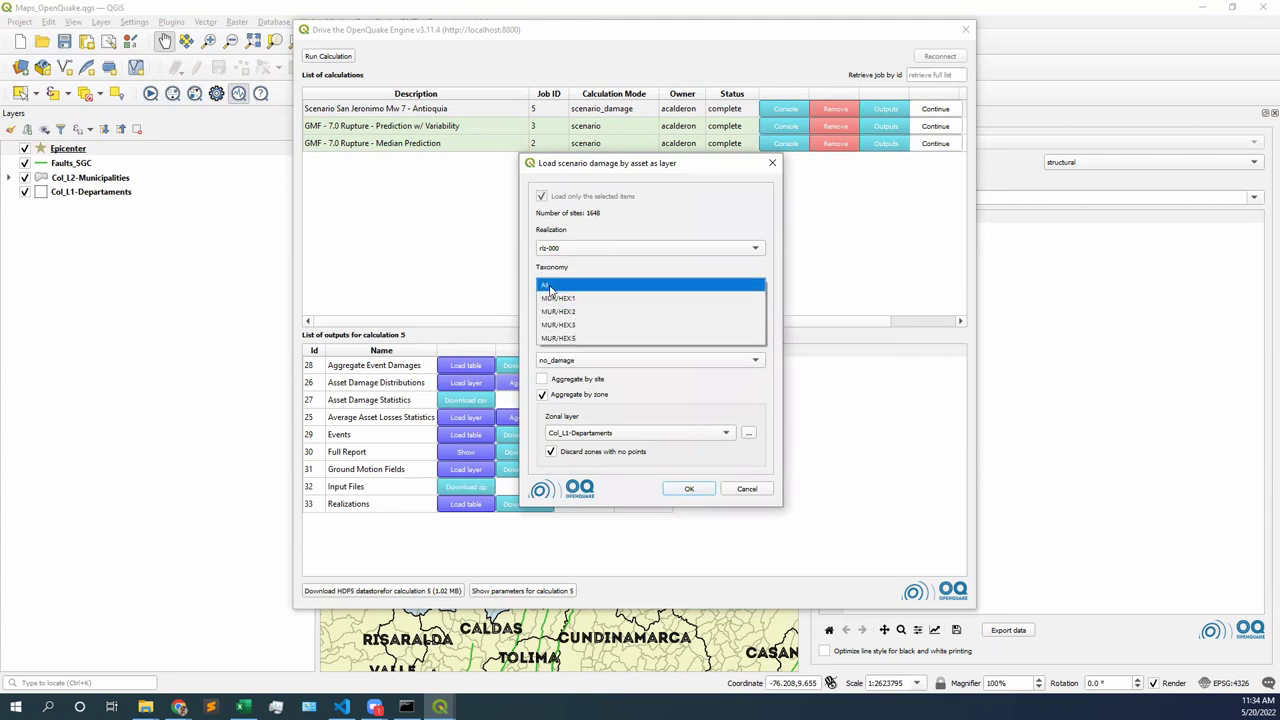
pyautogui.click(551, 287)
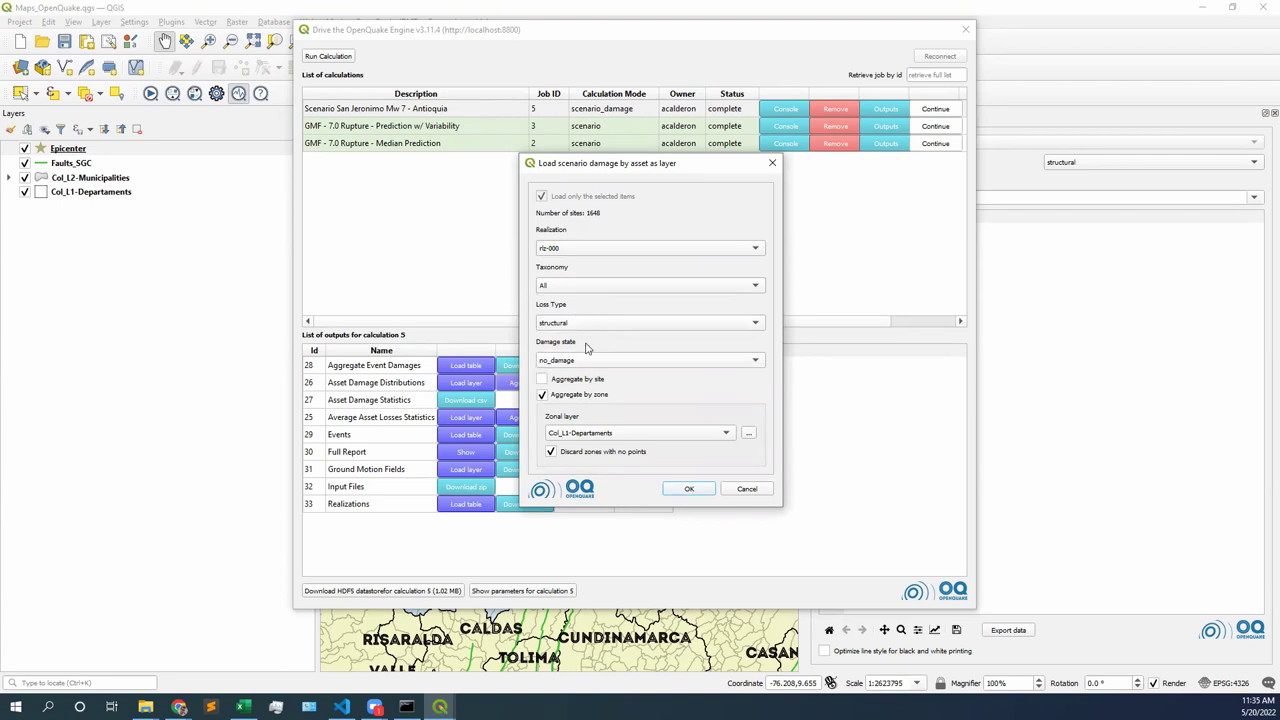
# - Set the damage state of the scenario damage layer to collapse
pyautogui.click(642, 364)
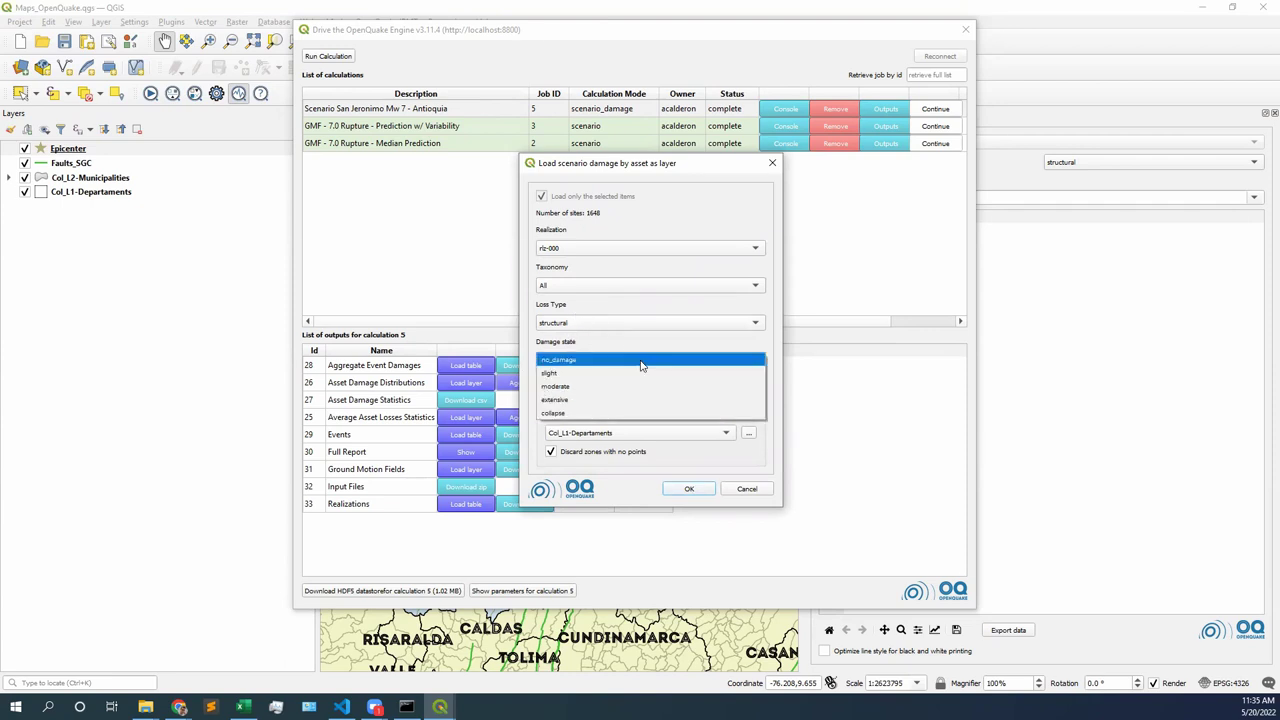
pyautogui.click(620, 413)
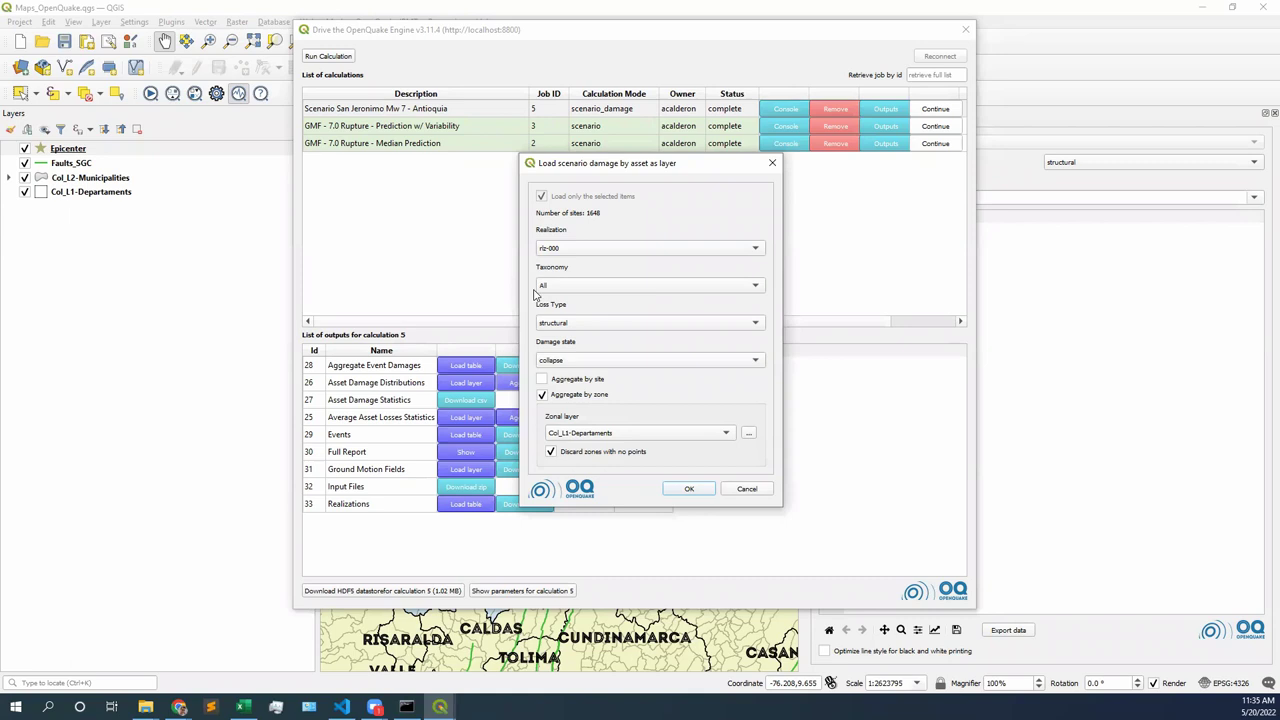
pyautogui.click(556, 361)
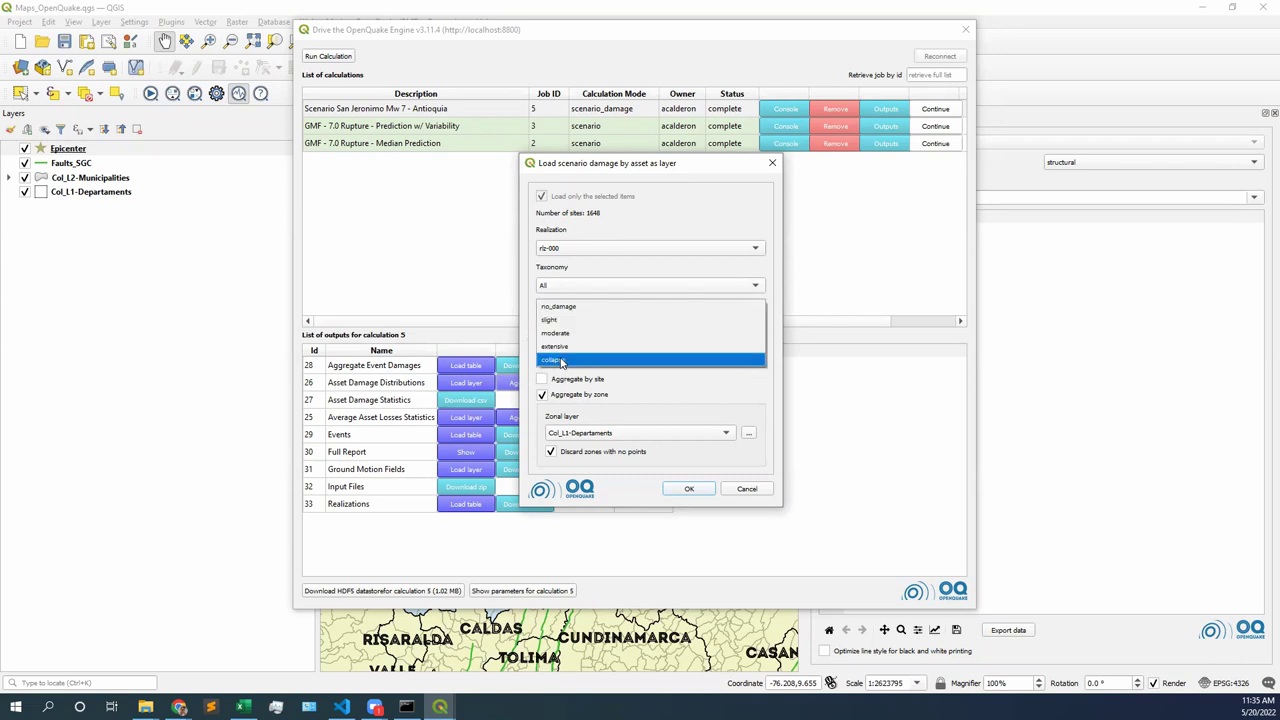
pyautogui.click(561, 362)
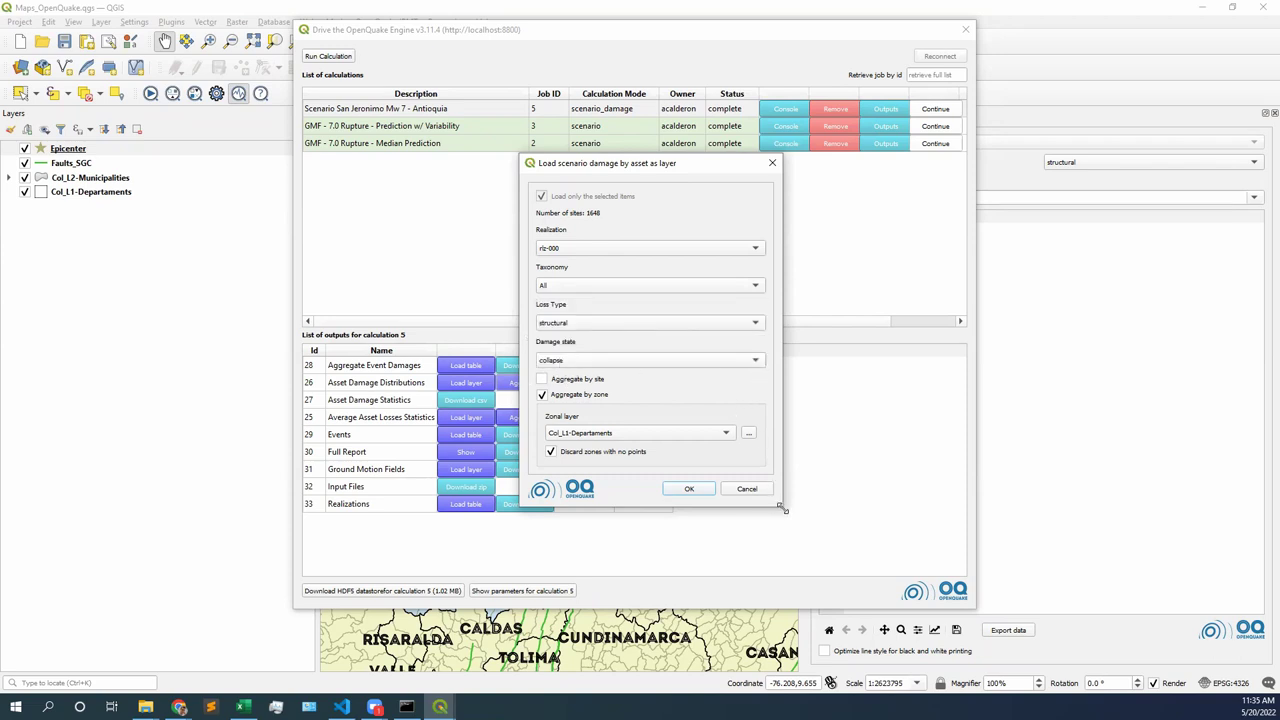
# - Choose Col_L2-Municipalities as the zonal layer for aggregating the damage by zone
pyautogui.moveTo(782, 508); pyautogui.dragTo(786, 553)
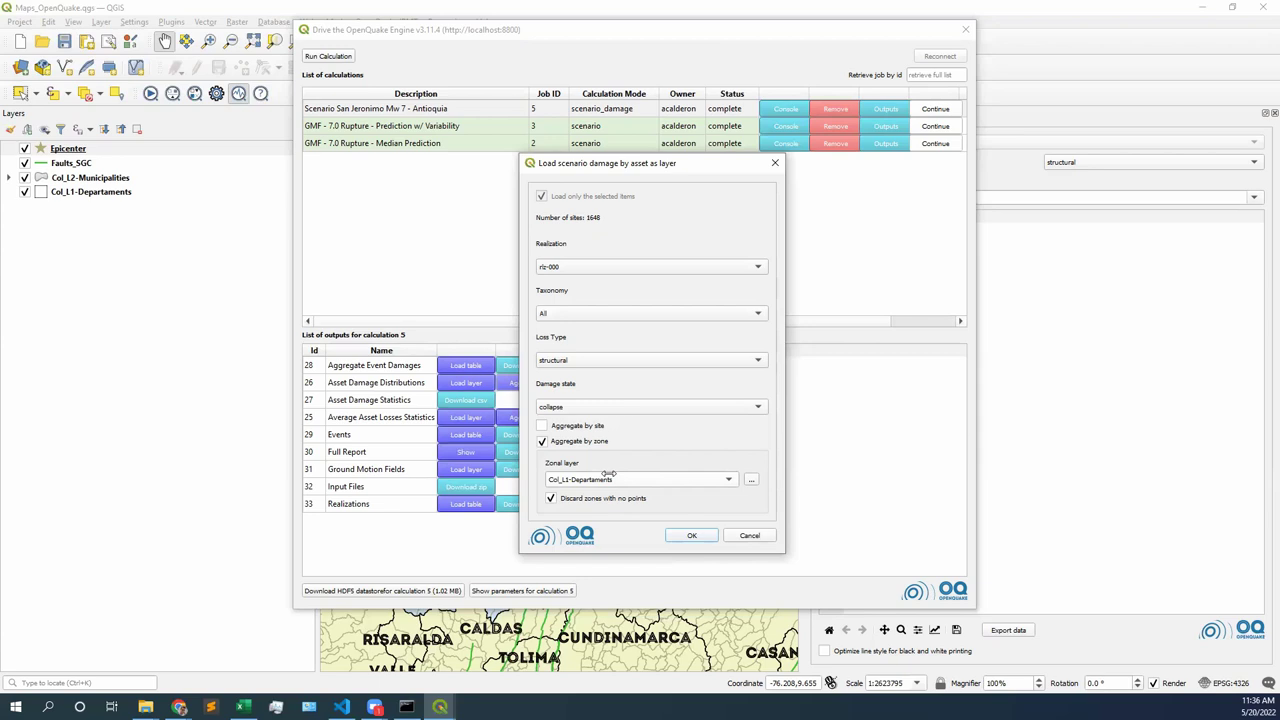
pyautogui.click(603, 480)
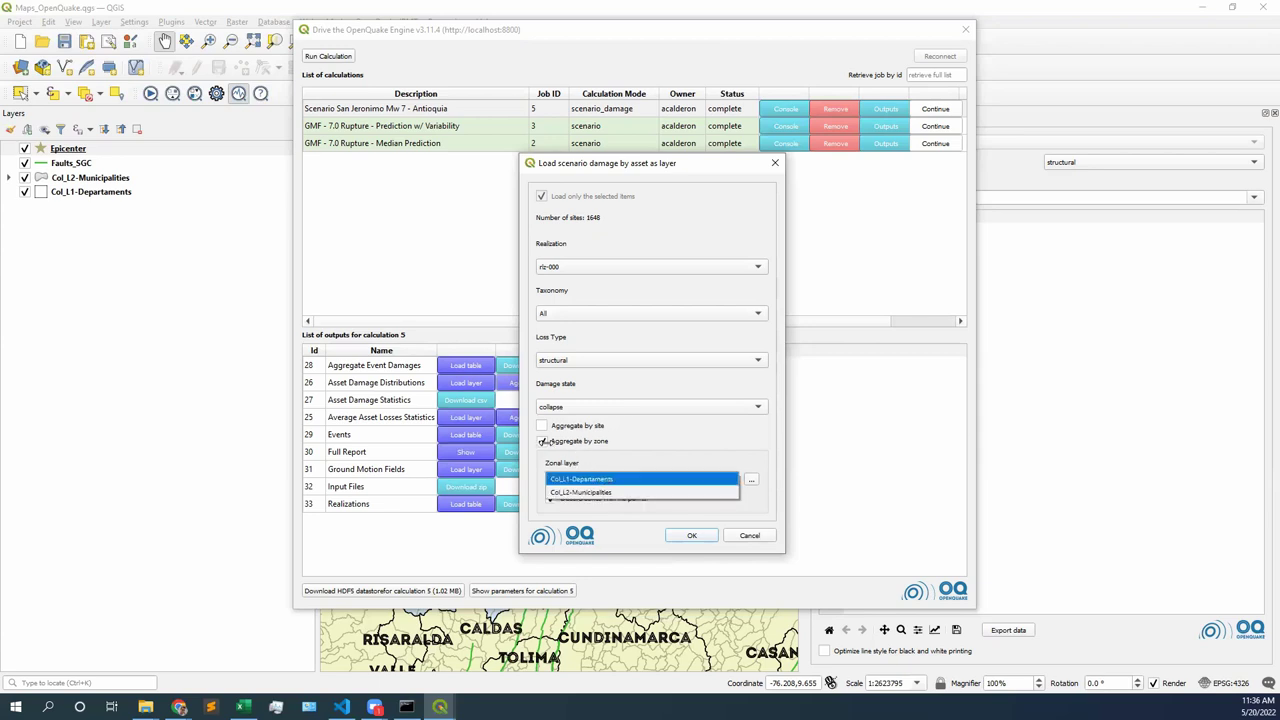
pyautogui.click(541, 441)
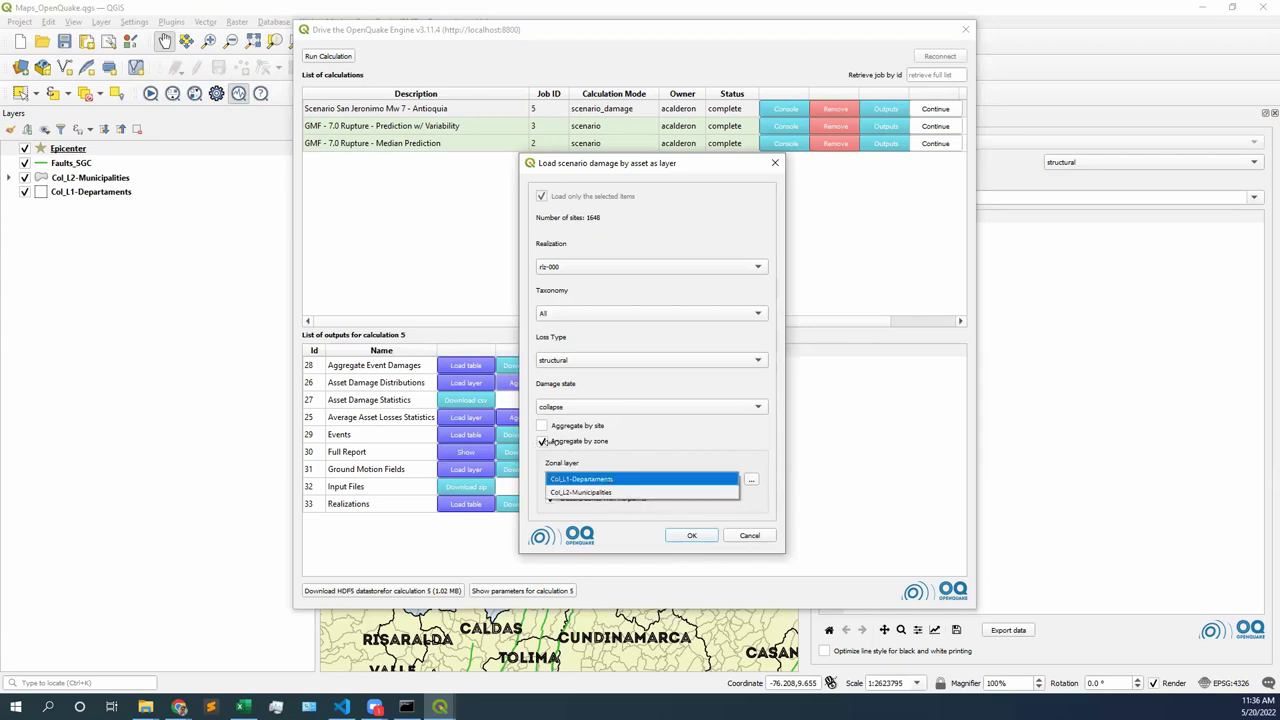
pyautogui.click(653, 489)
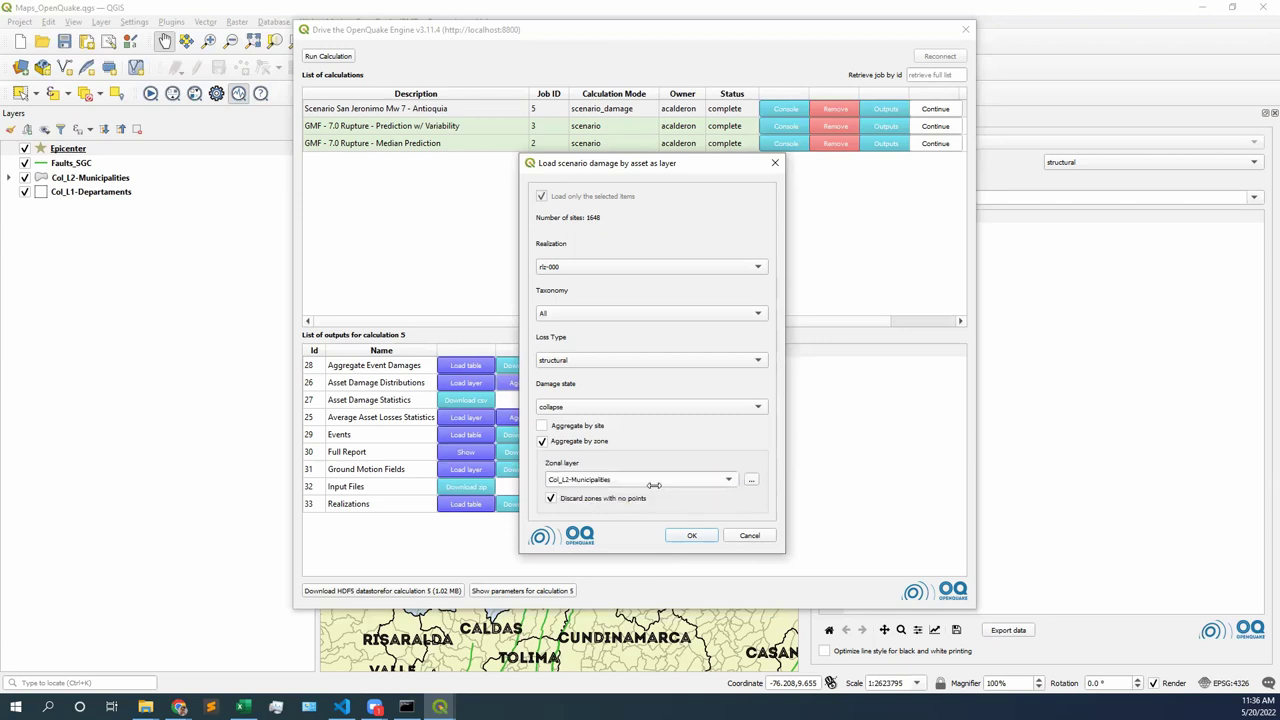
# - Load the collapse damage aggregated by municipality as a layer, clear the engine dialog from view and enlarge the map area
pyautogui.click(686, 534)
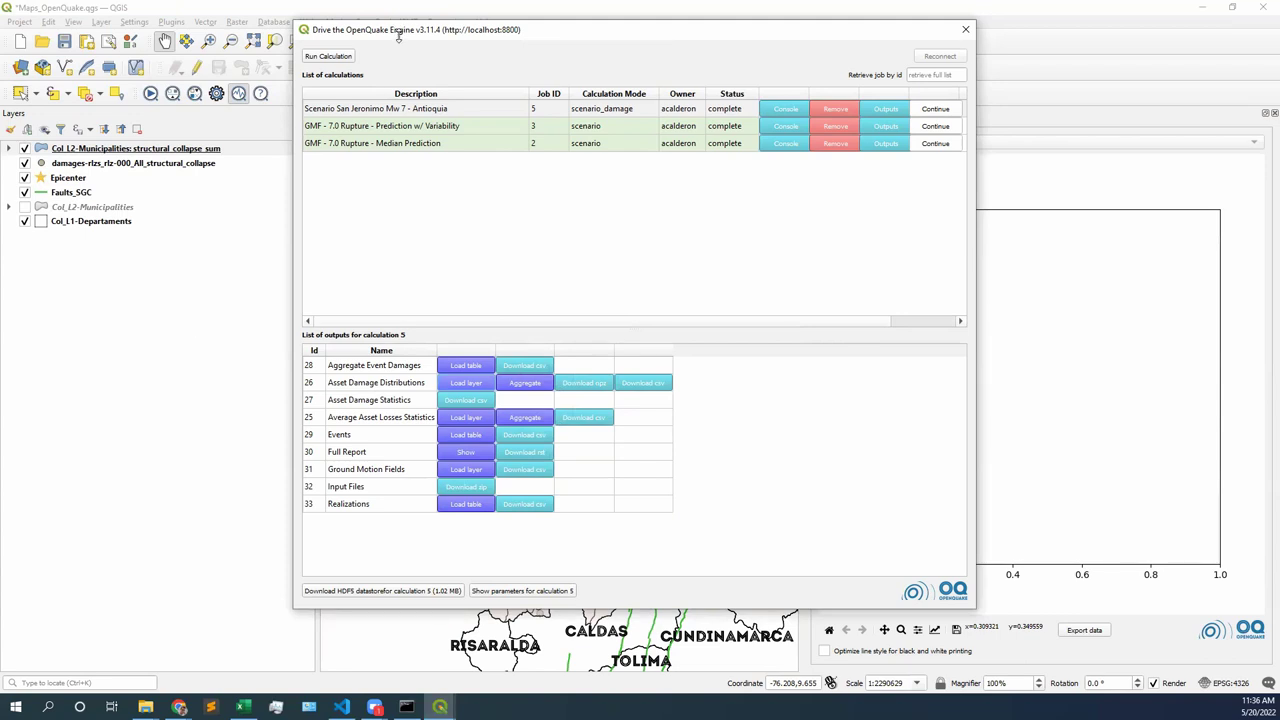
pyautogui.moveTo(399, 36); pyautogui.dragTo(546, 147)
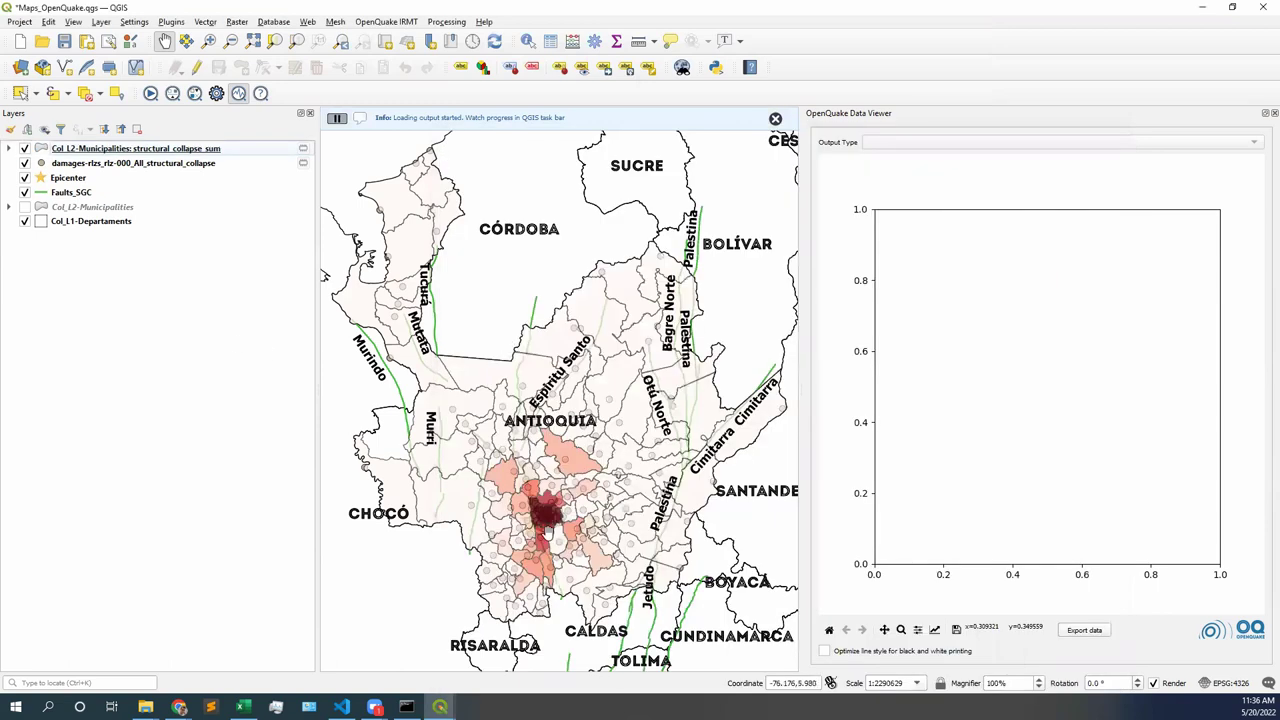
pyautogui.moveTo(760, 440); pyautogui.dragTo(775, 396)
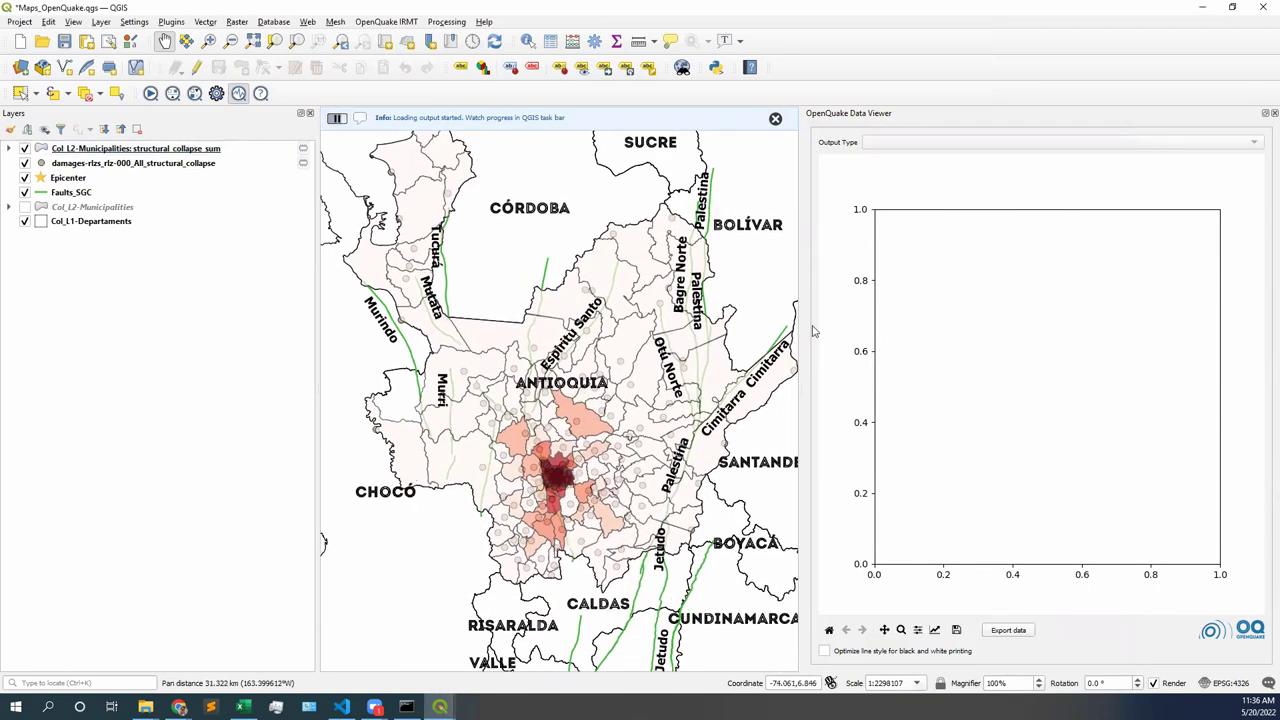
pyautogui.moveTo(800, 327); pyautogui.dragTo(984, 337)
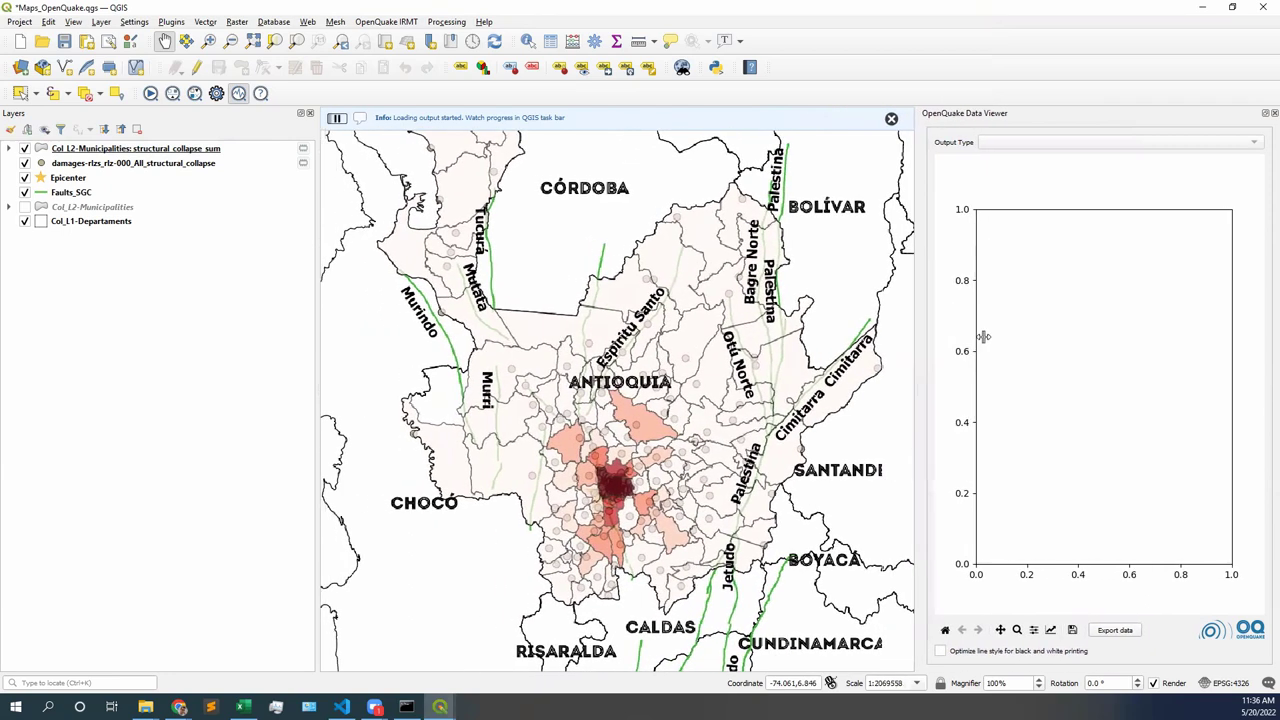
pyautogui.moveTo(318, 283); pyautogui.dragTo(279, 281)
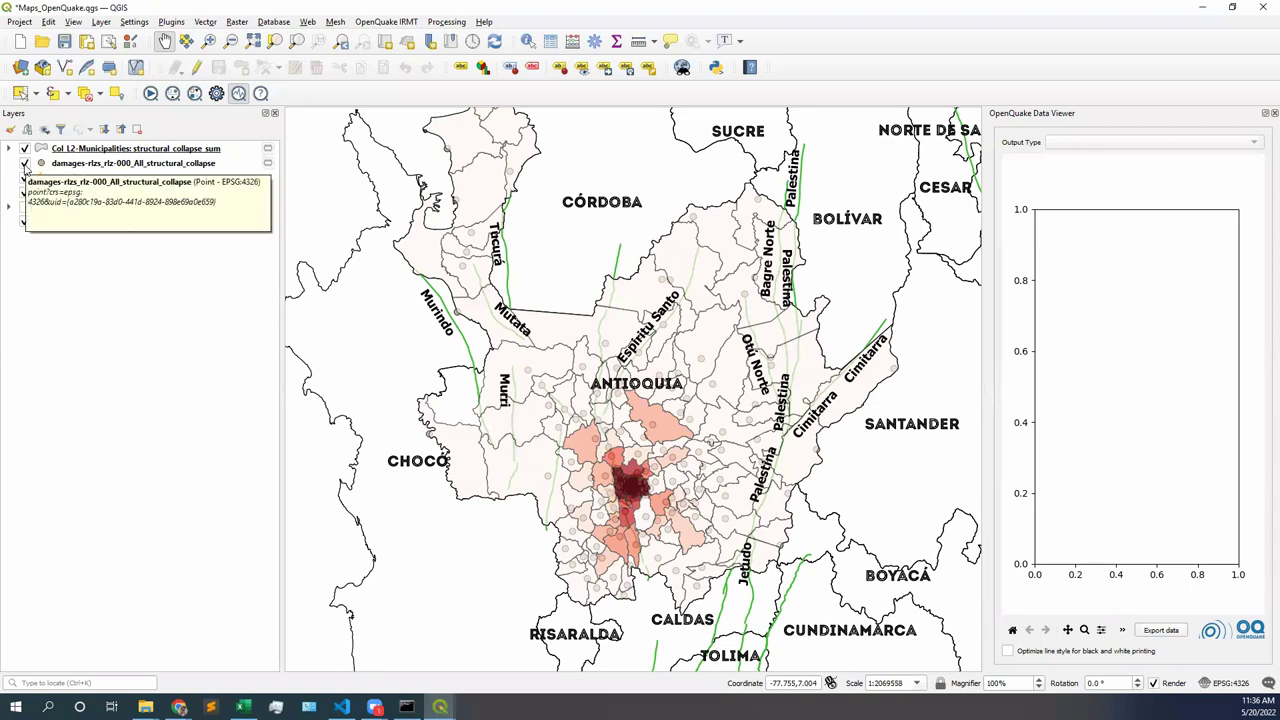
# - Compare the map with and without the damages-rlzs_rlz-000_All_structural_collapse point layer, and leave that layer hidden
pyautogui.click(25, 164)
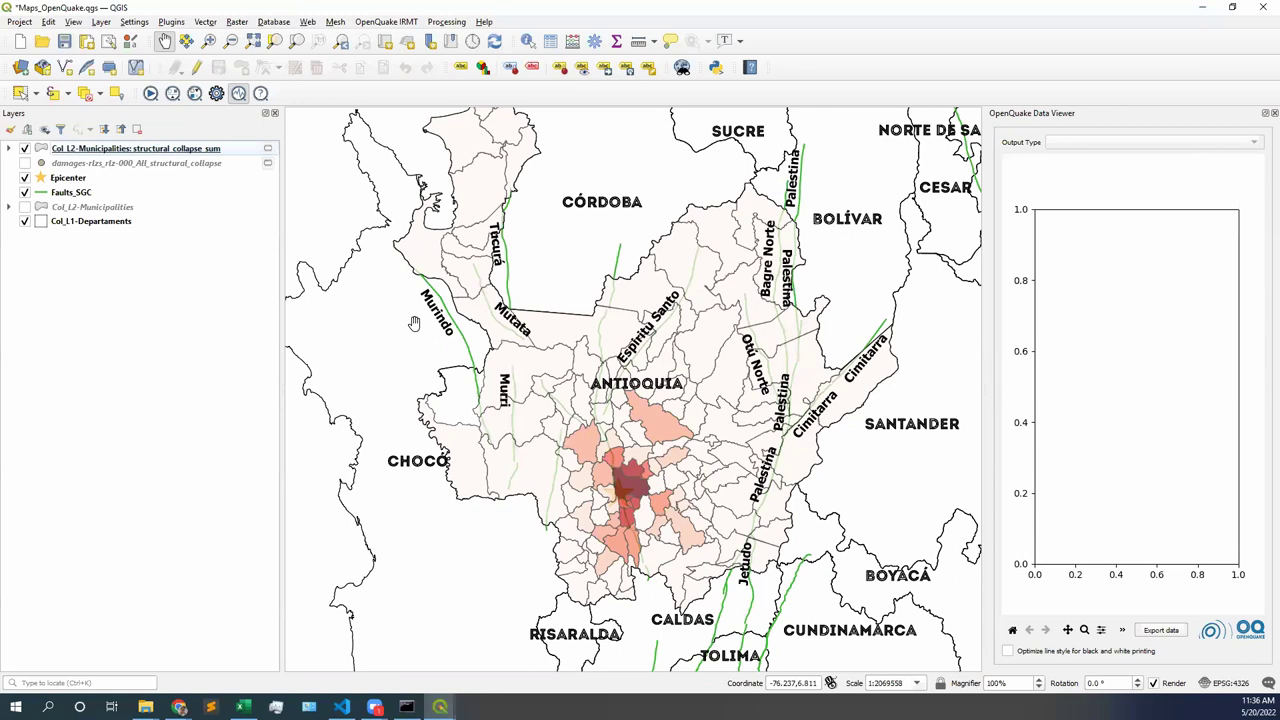
pyautogui.click(25, 164)
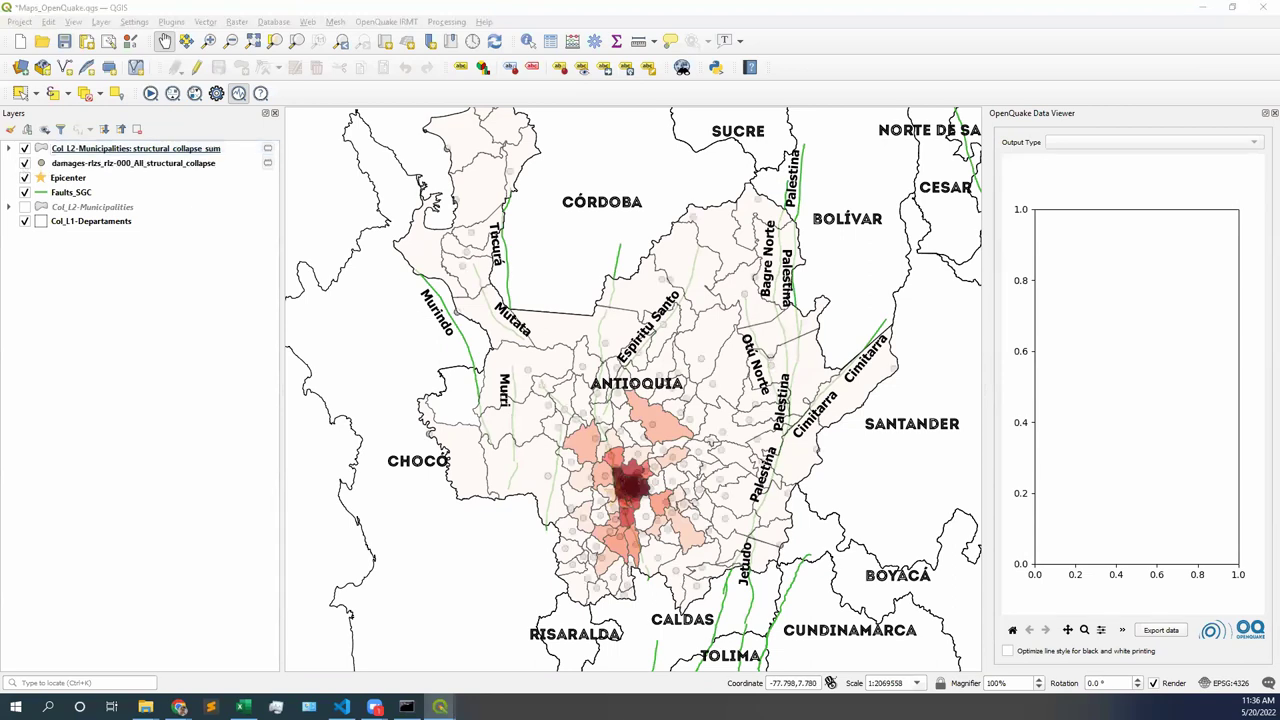
pyautogui.click(25, 164)
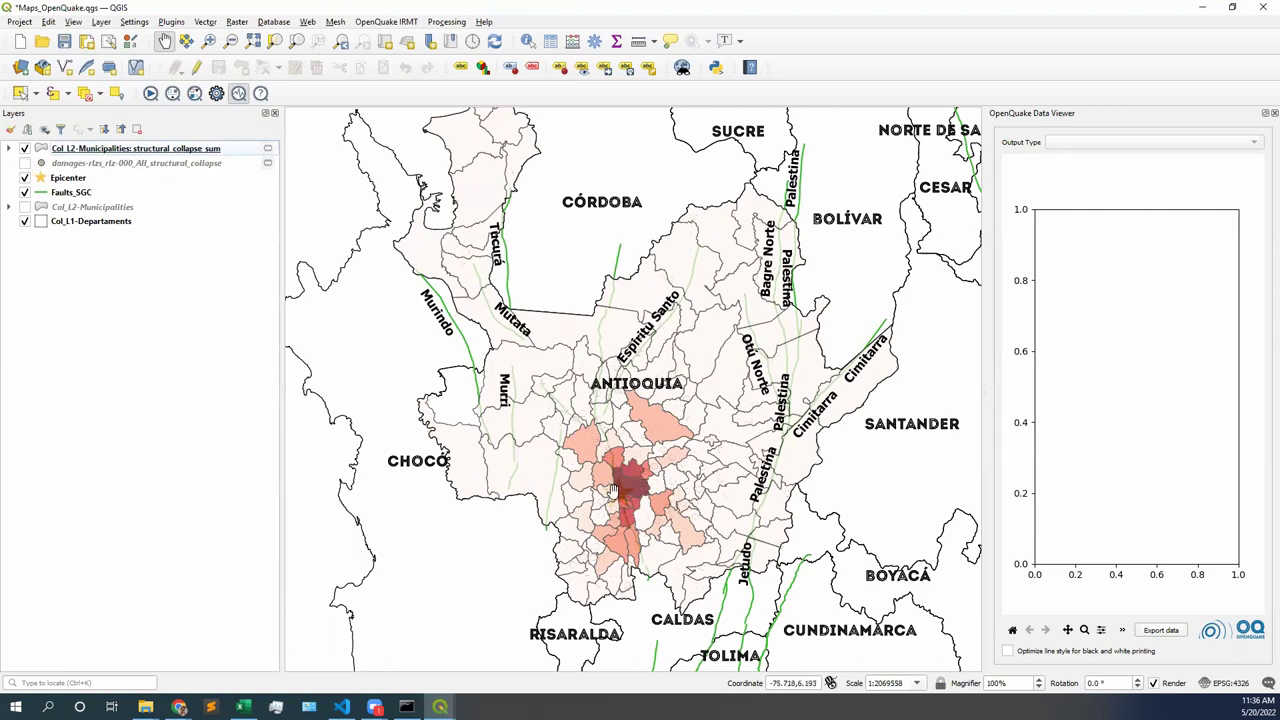
# - Expand the legend of the structural_collapse_sum municipalities layer and examine how its classes are distributed around the epicenter
pyautogui.moveTo(566, 542); pyautogui.dragTo(558, 590)
pyautogui.moveTo(619, 556); pyautogui.dragTo(621, 513)
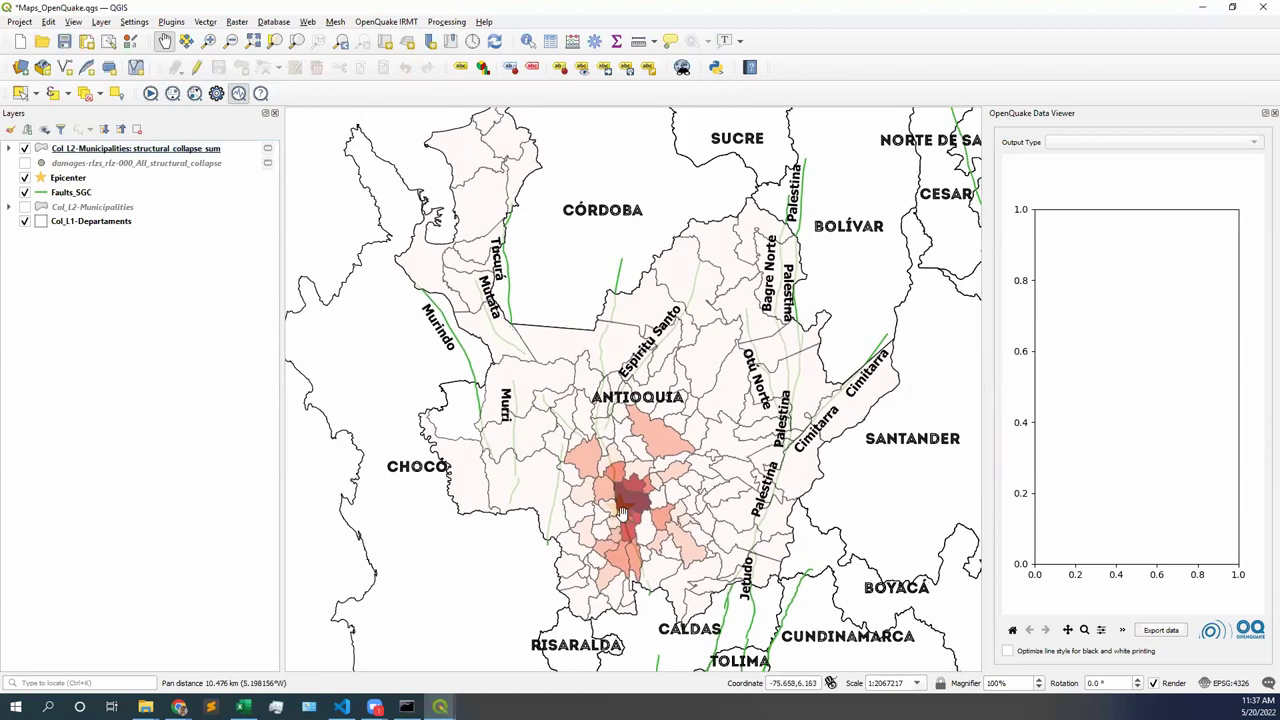
pyautogui.scroll(3, 621, 513)
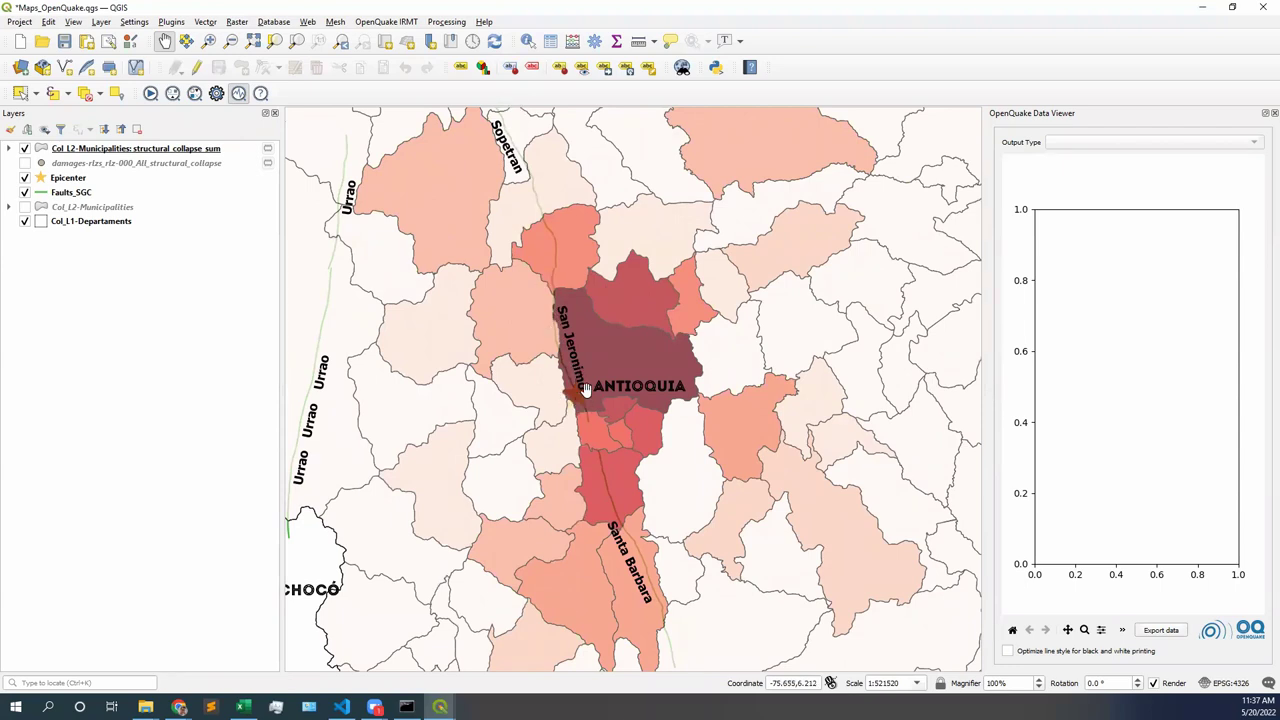
pyautogui.moveTo(585, 390); pyautogui.dragTo(563, 447)
pyautogui.scroll(-3, 563, 447)
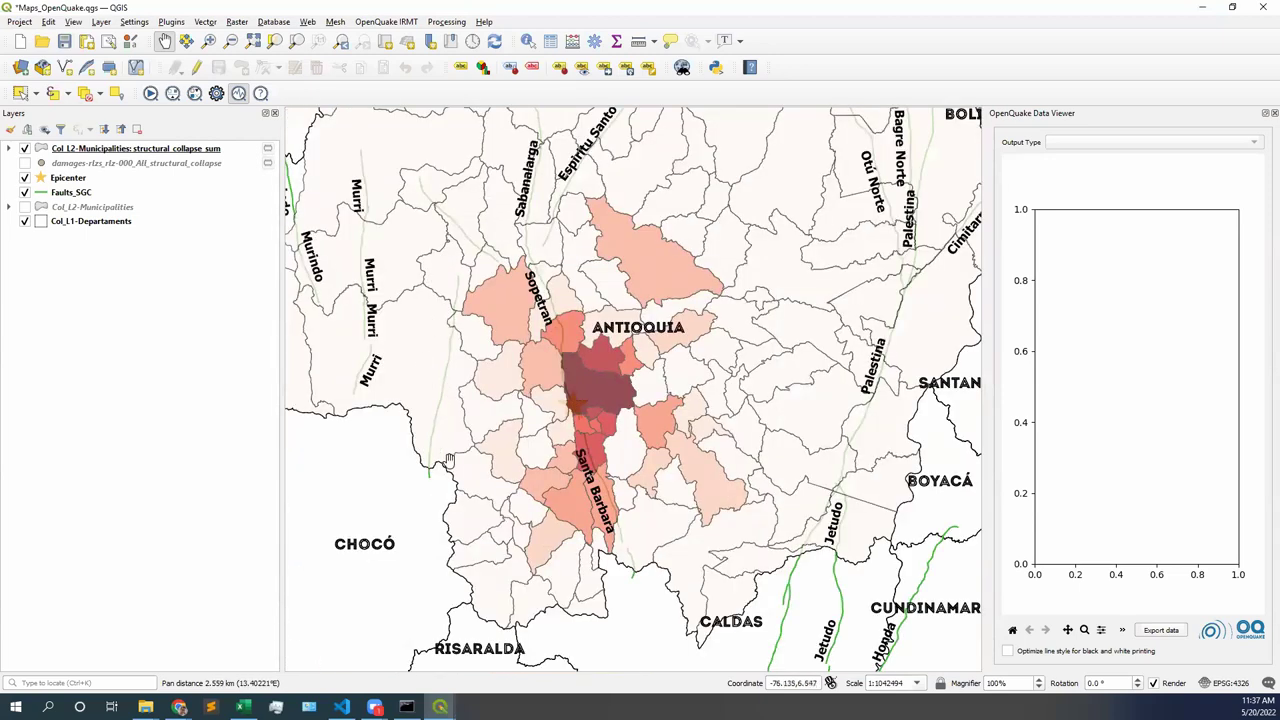
pyautogui.click(8, 149)
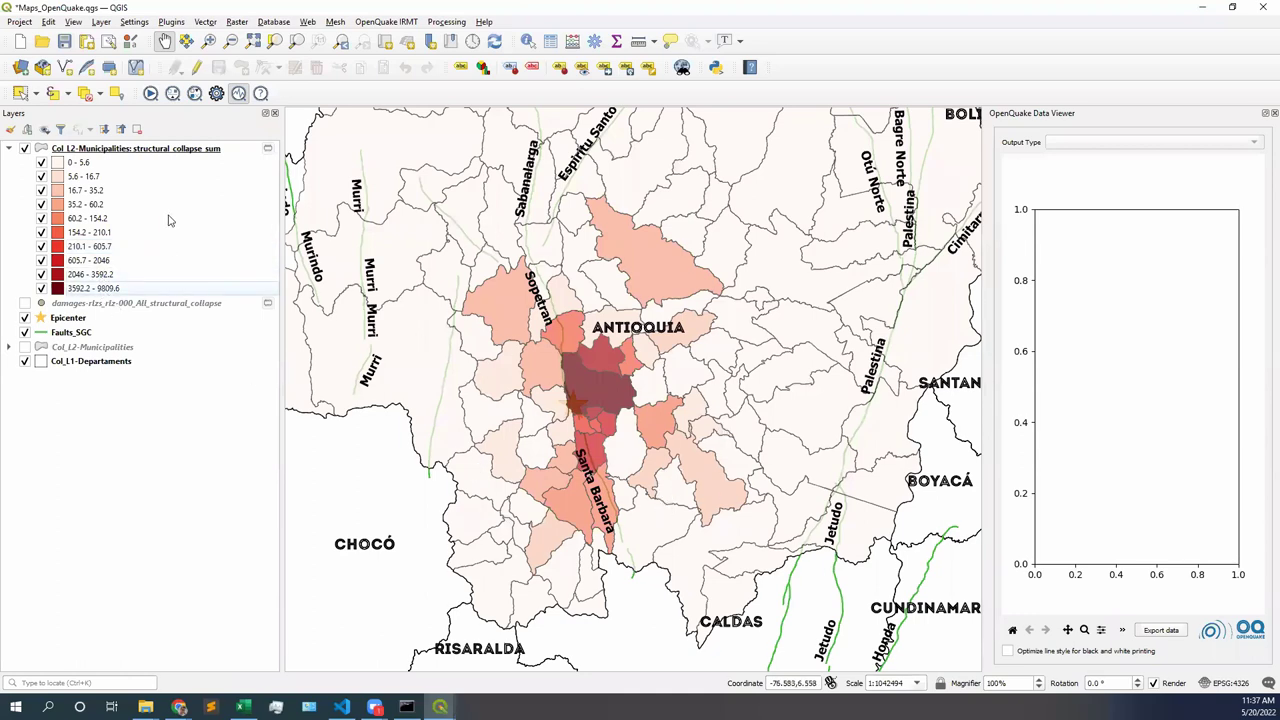
pyautogui.scroll(1, 555, 410)
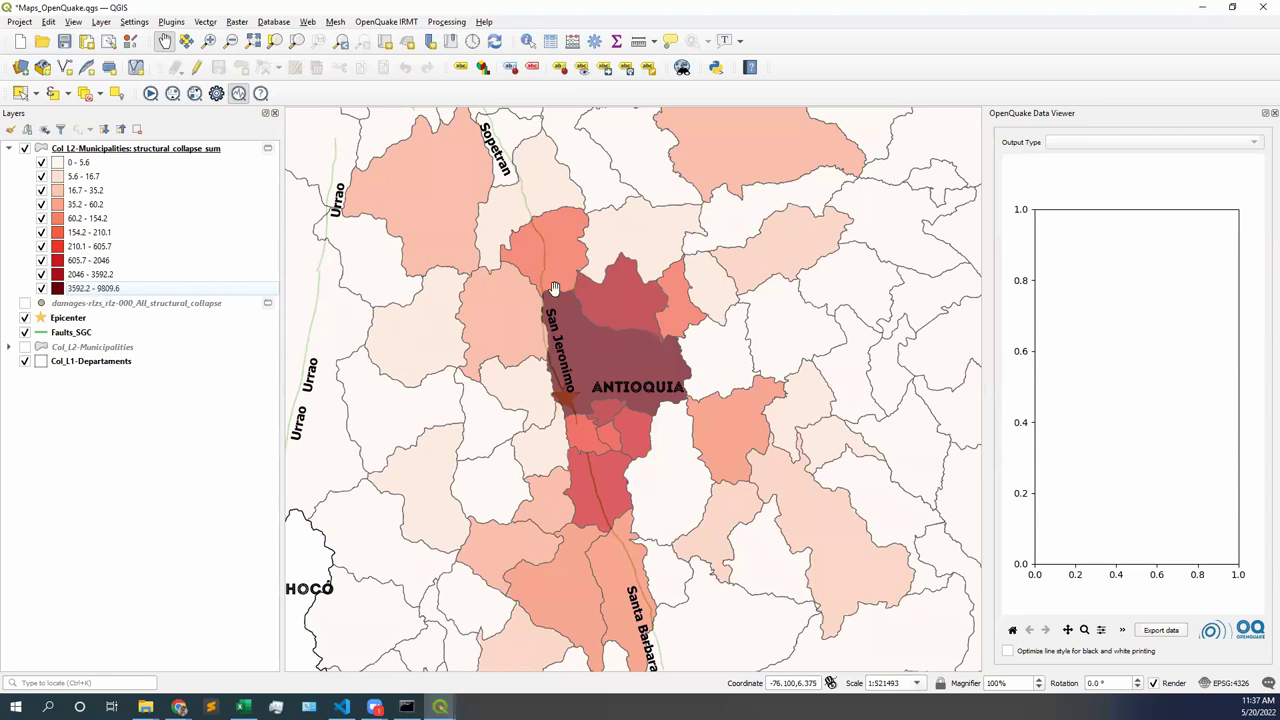
pyautogui.moveTo(592, 358)
pyautogui.mouseDown()
pyautogui.moveTo(608, 365)
pyautogui.moveTo(580, 380)
pyautogui.moveTo(583, 398)
pyautogui.moveTo(578, 352)
pyautogui.mouseUp()
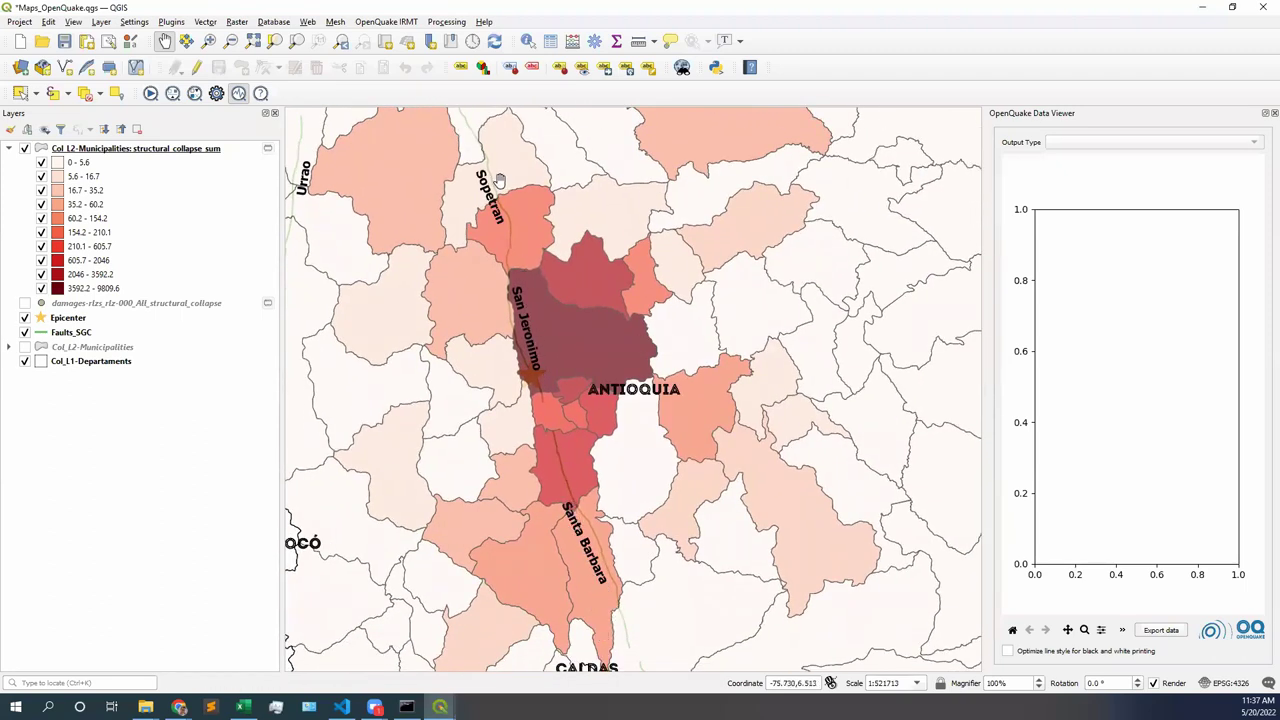
pyautogui.moveTo(589, 541); pyautogui.dragTo(597, 597)
pyautogui.moveTo(503, 216); pyautogui.dragTo(543, 271)
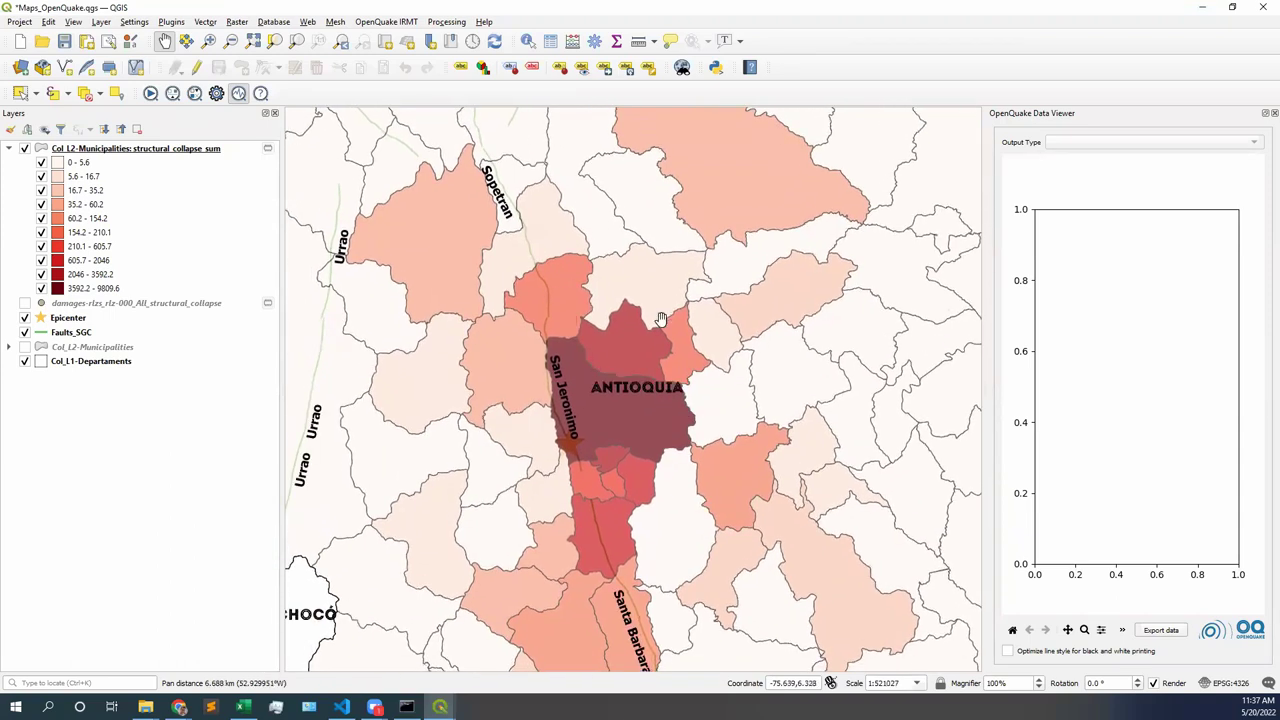
pyautogui.scroll(-1, 689, 222)
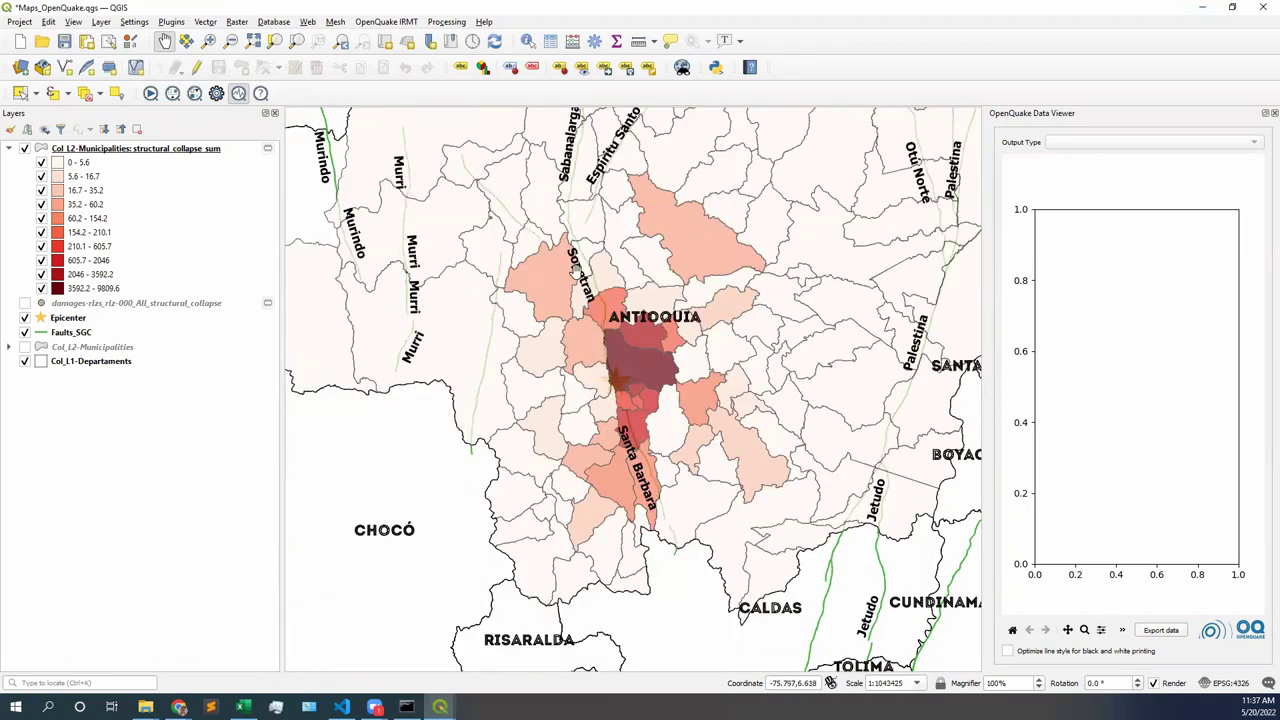
pyautogui.scroll(1, 676, 366)
pyautogui.moveTo(584, 338); pyautogui.dragTo(578, 348)
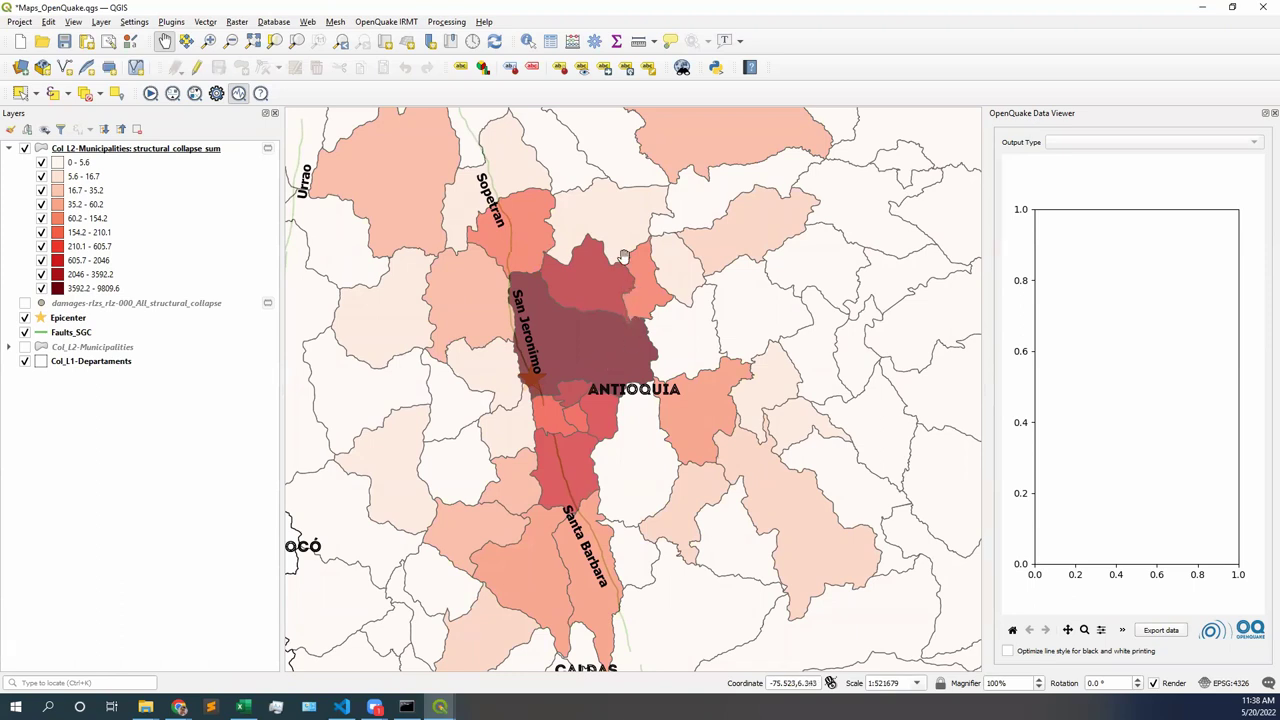
# - Identify the Medellín municipality in the structural_collapse_sum layer, widen the results and read its region and collapse sum
pyautogui.click(196, 153)
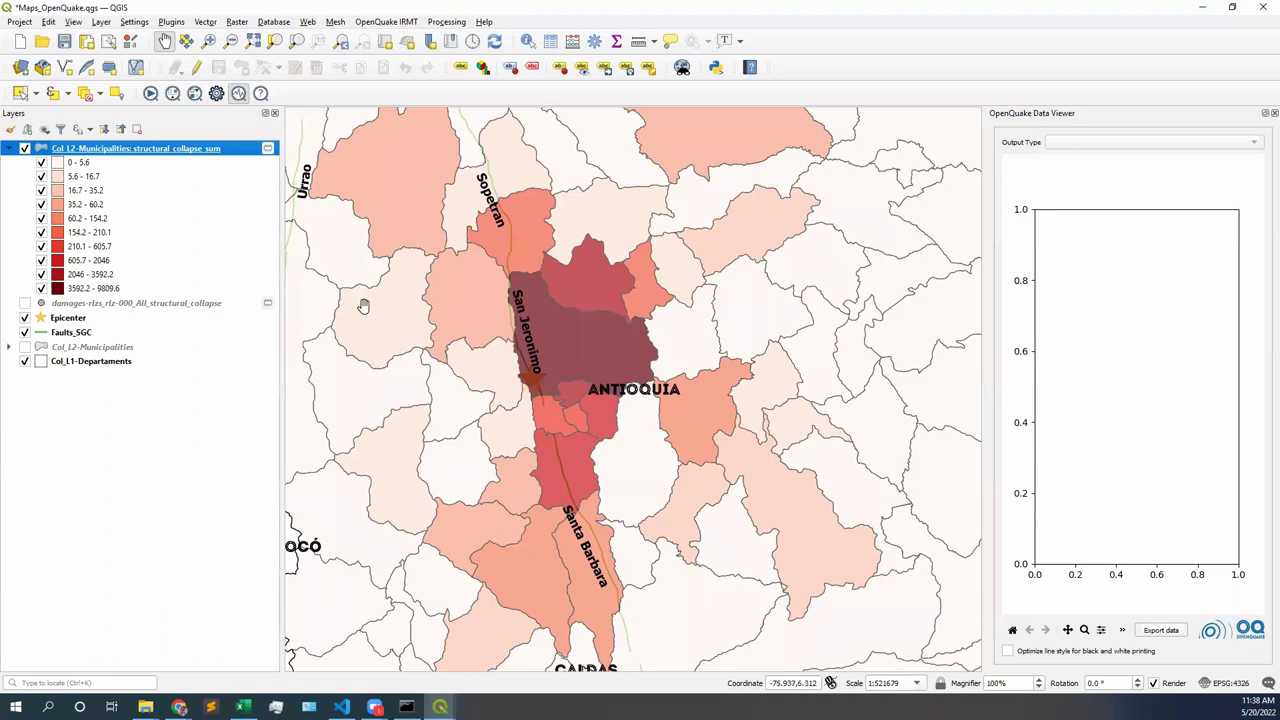
pyautogui.click(528, 41)
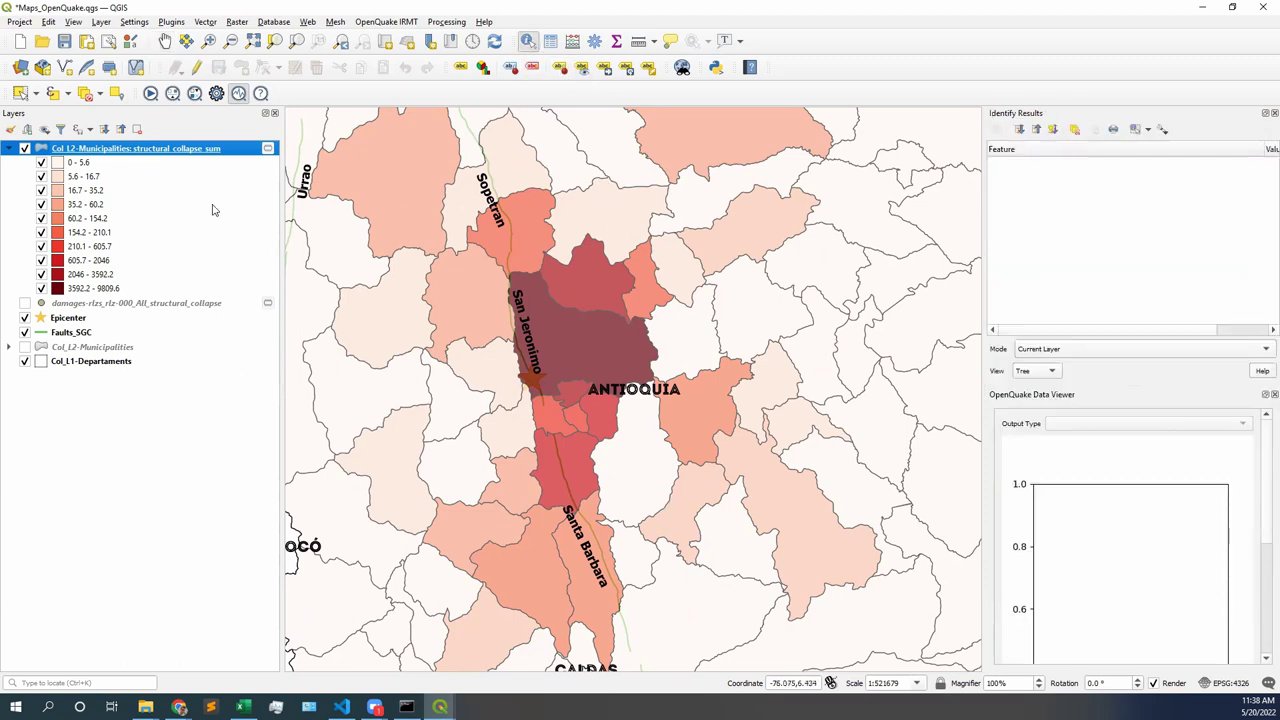
pyautogui.click(575, 344)
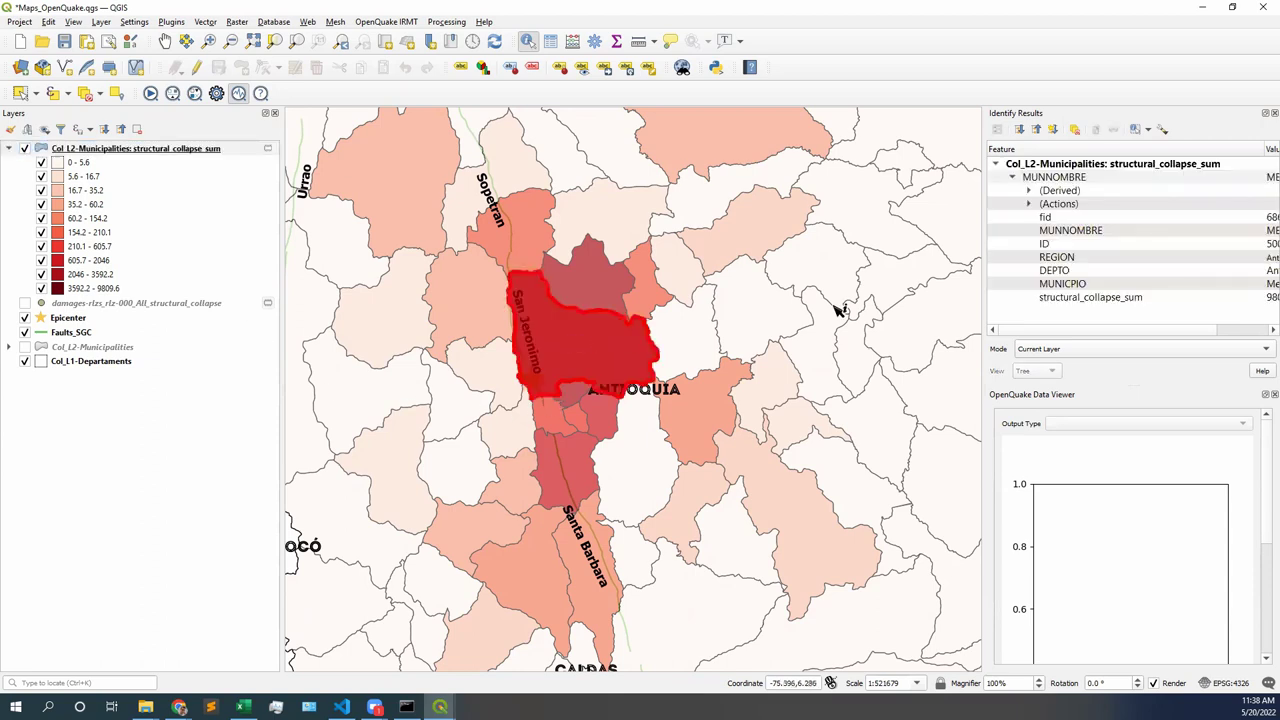
pyautogui.moveTo(985, 316); pyautogui.dragTo(789, 327)
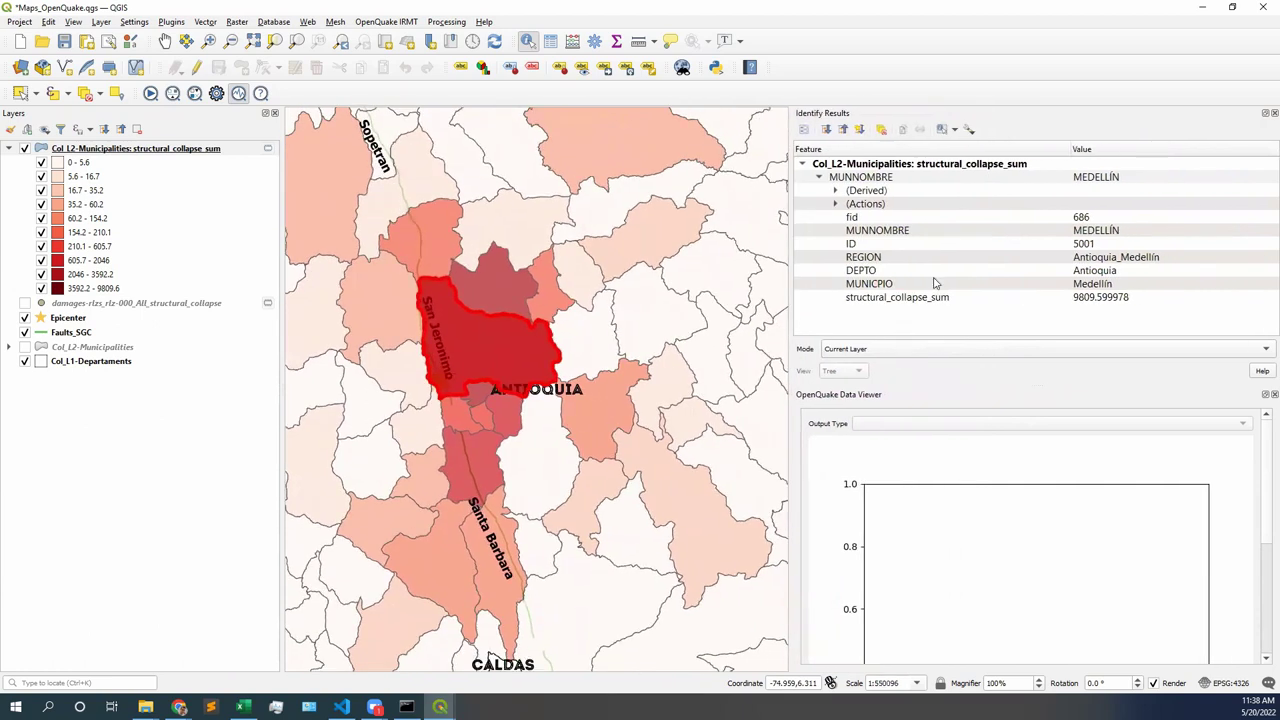
pyautogui.click(1106, 182)
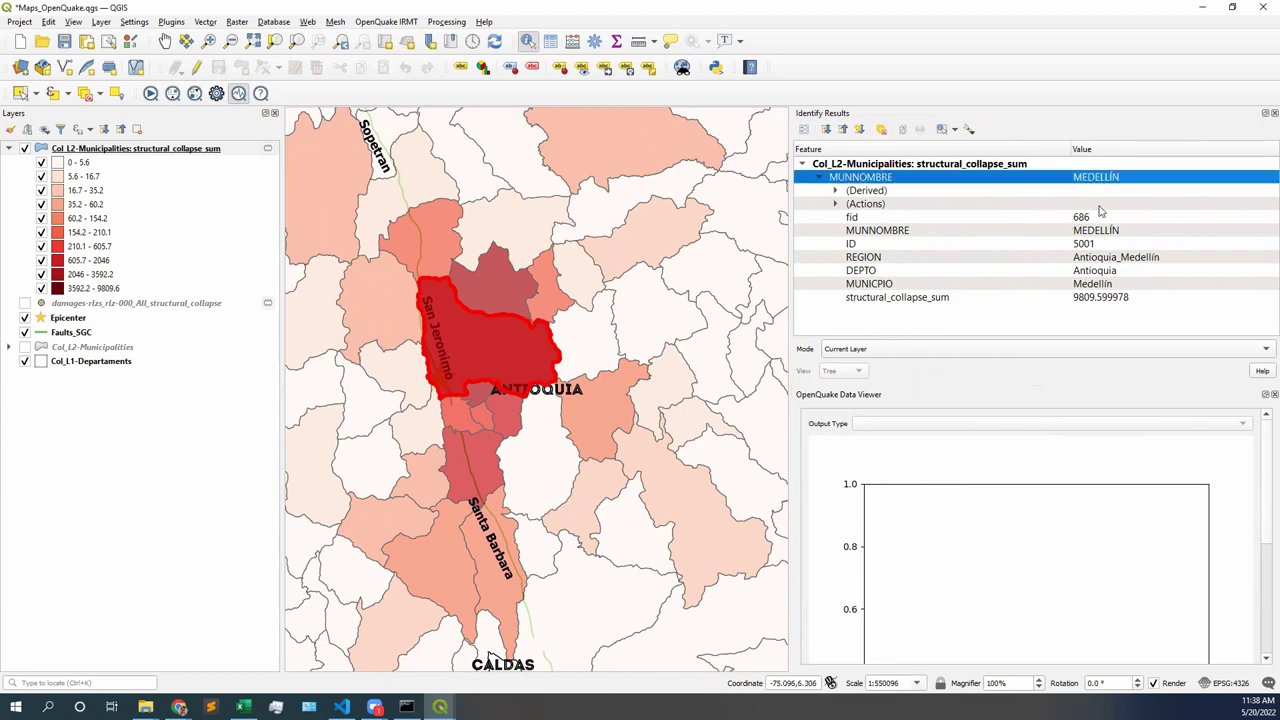
pyautogui.click(1102, 259)
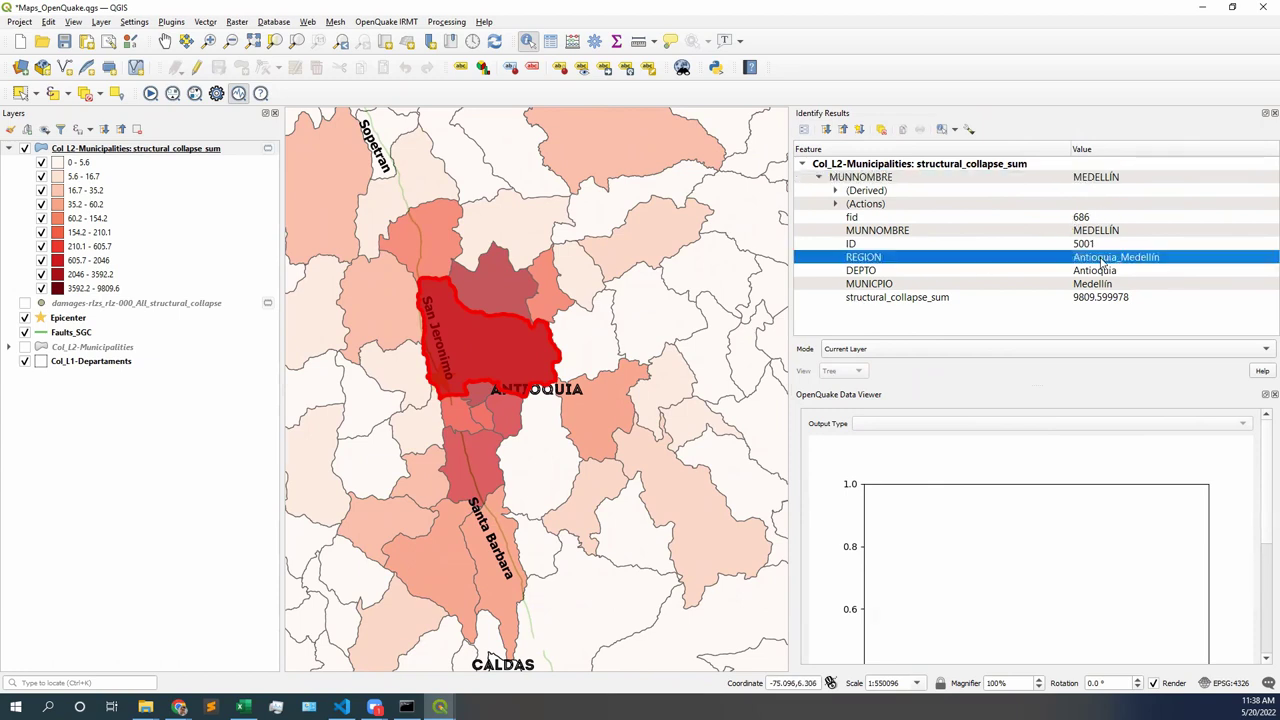
pyautogui.click(955, 300)
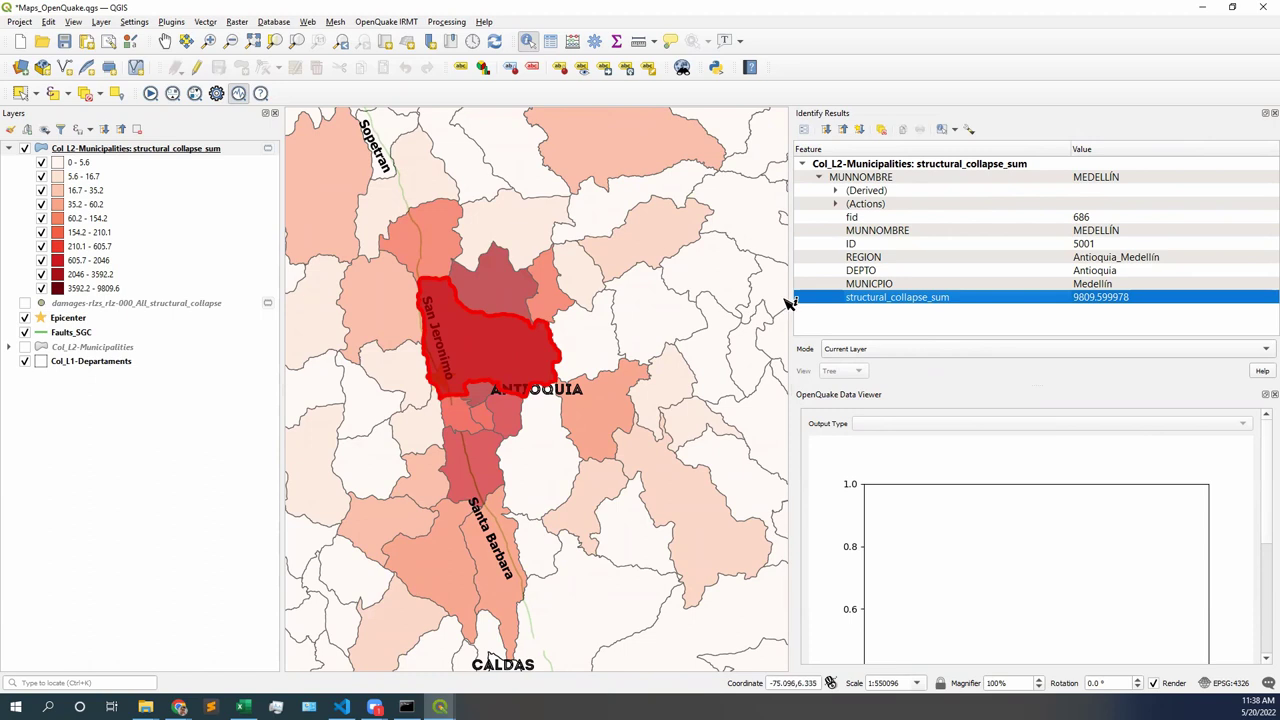
# - Query the municipalities bordering Medellín to the north, and identify Medellín again, keeping the result values readable
pyautogui.moveTo(791, 302); pyautogui.dragTo(955, 341)
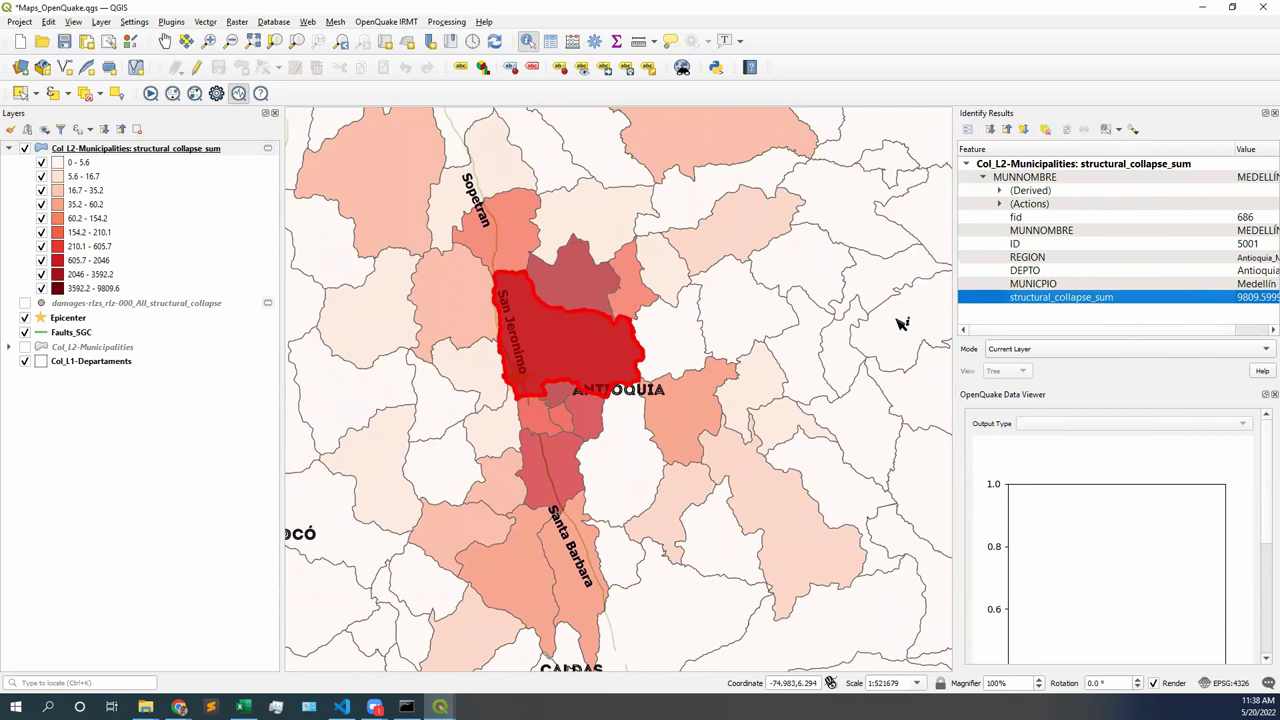
pyautogui.moveTo(594, 314); pyautogui.dragTo(541, 369)
pyautogui.scroll(1, 545, 368)
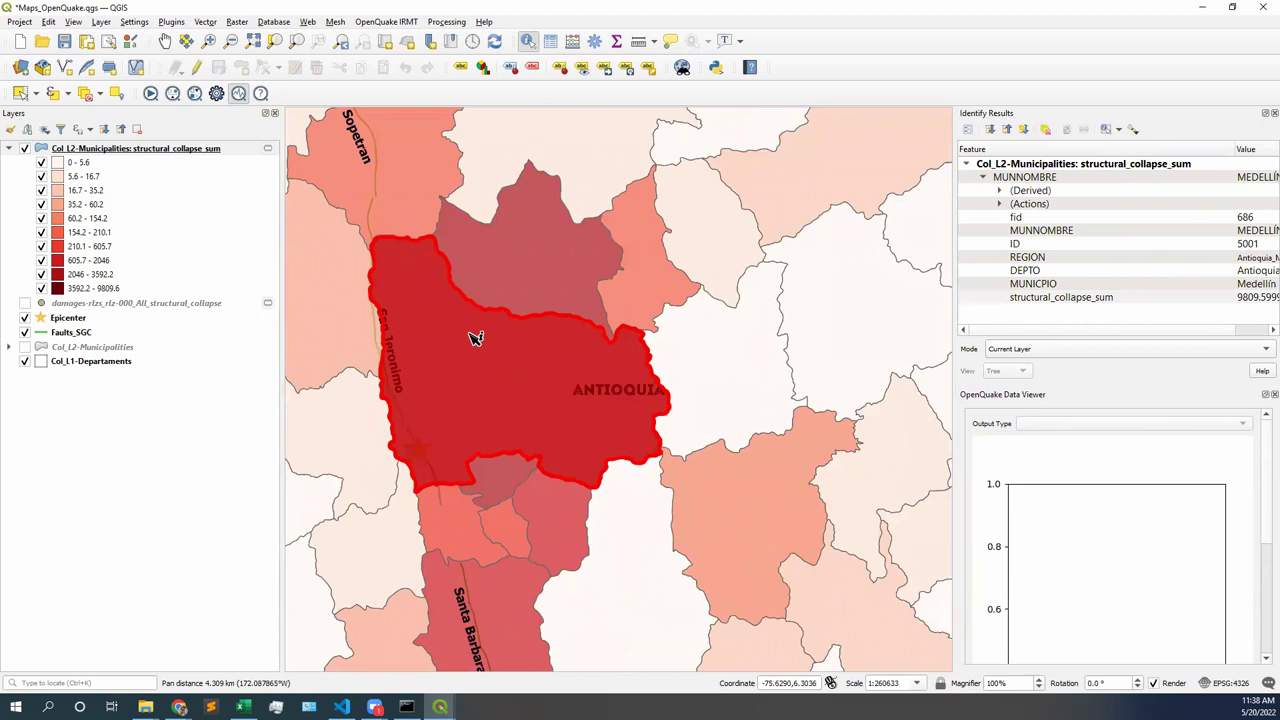
pyautogui.scroll(-1, 497, 334)
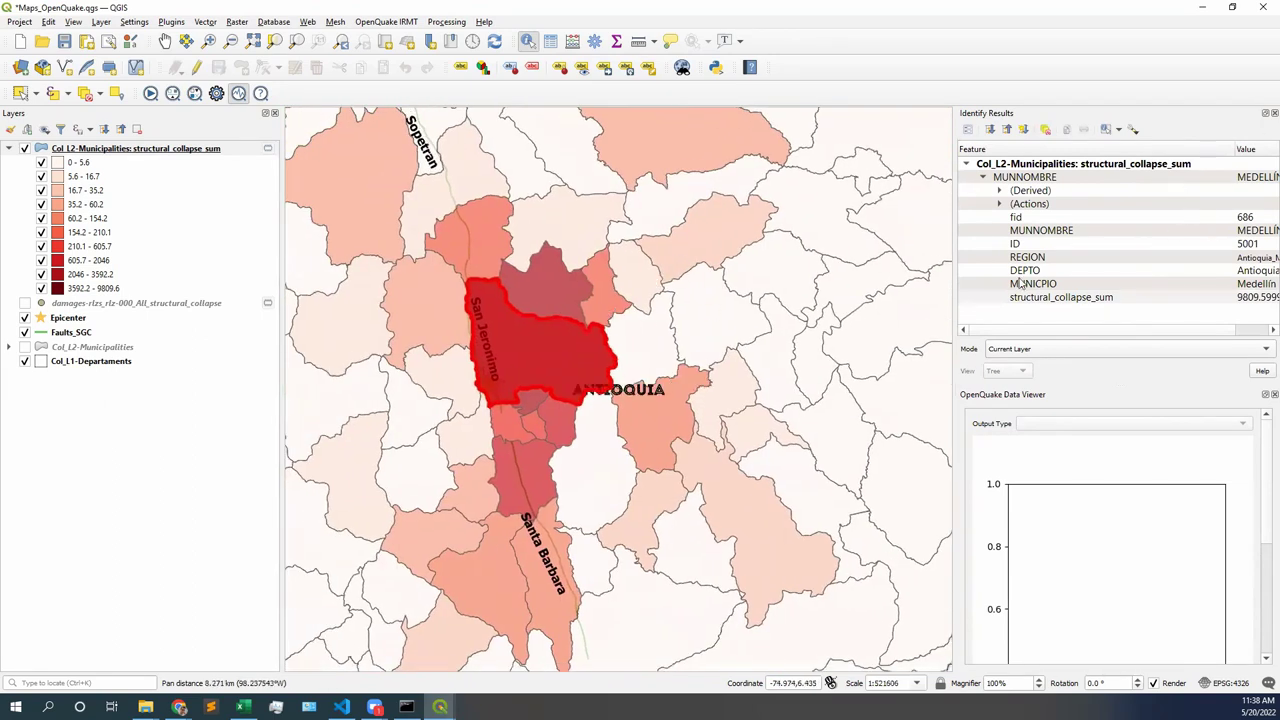
pyautogui.moveTo(958, 257); pyautogui.dragTo(852, 283)
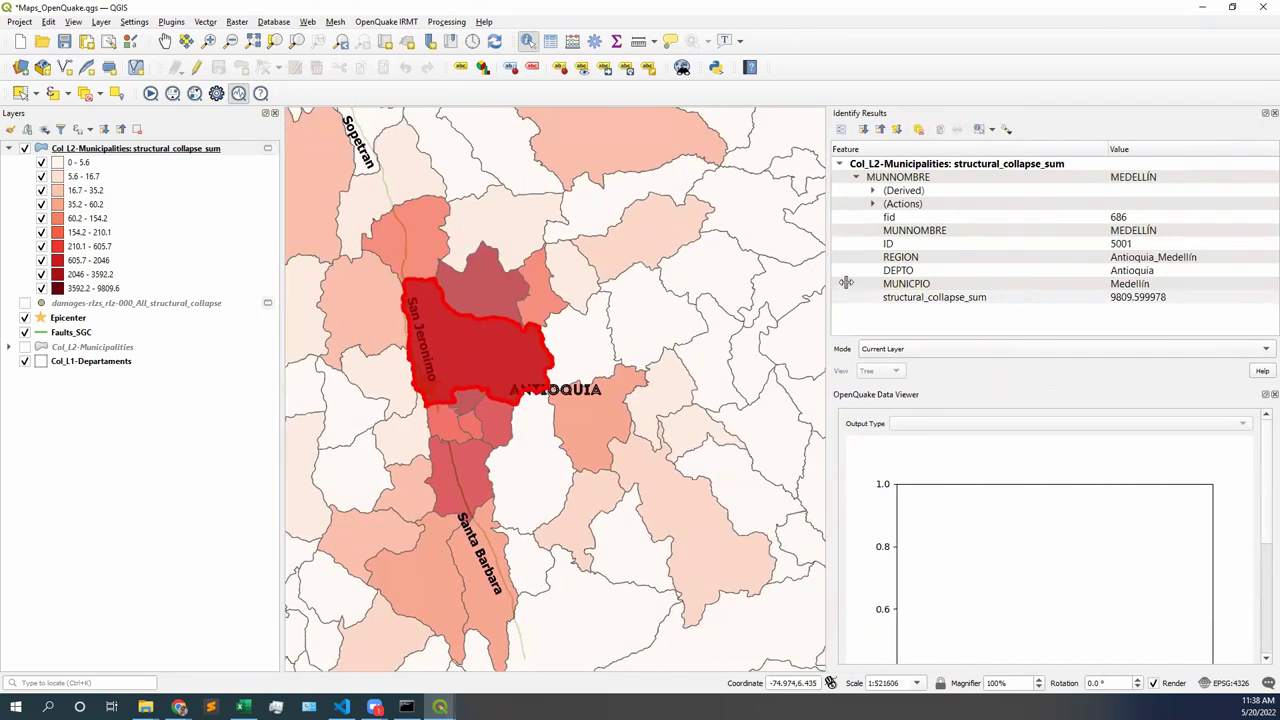
pyautogui.click(508, 298)
pyautogui.click(445, 249)
pyautogui.click(440, 262)
pyautogui.click(449, 337)
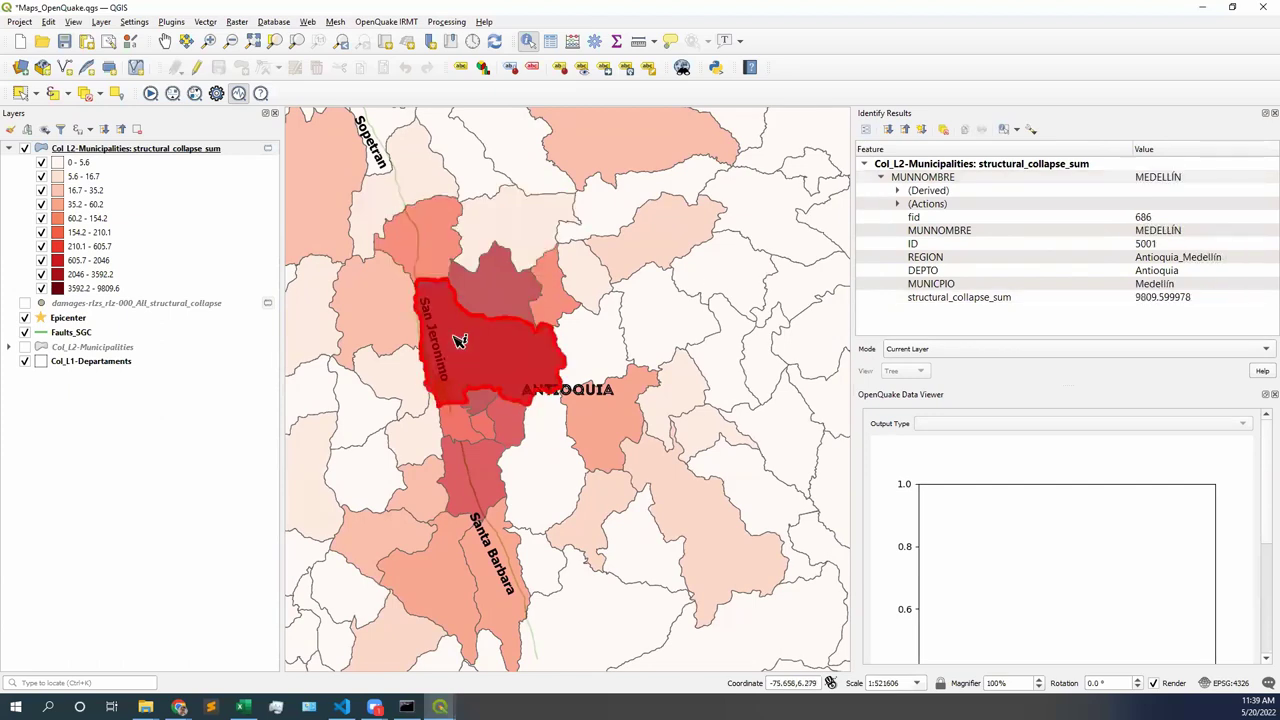
# - Identify lighter-shaded municipalities around Medellín in the structural_collapse_sum layer, including Titiribí and San Vicente, to check their collapse sums
pyautogui.click(109, 150)
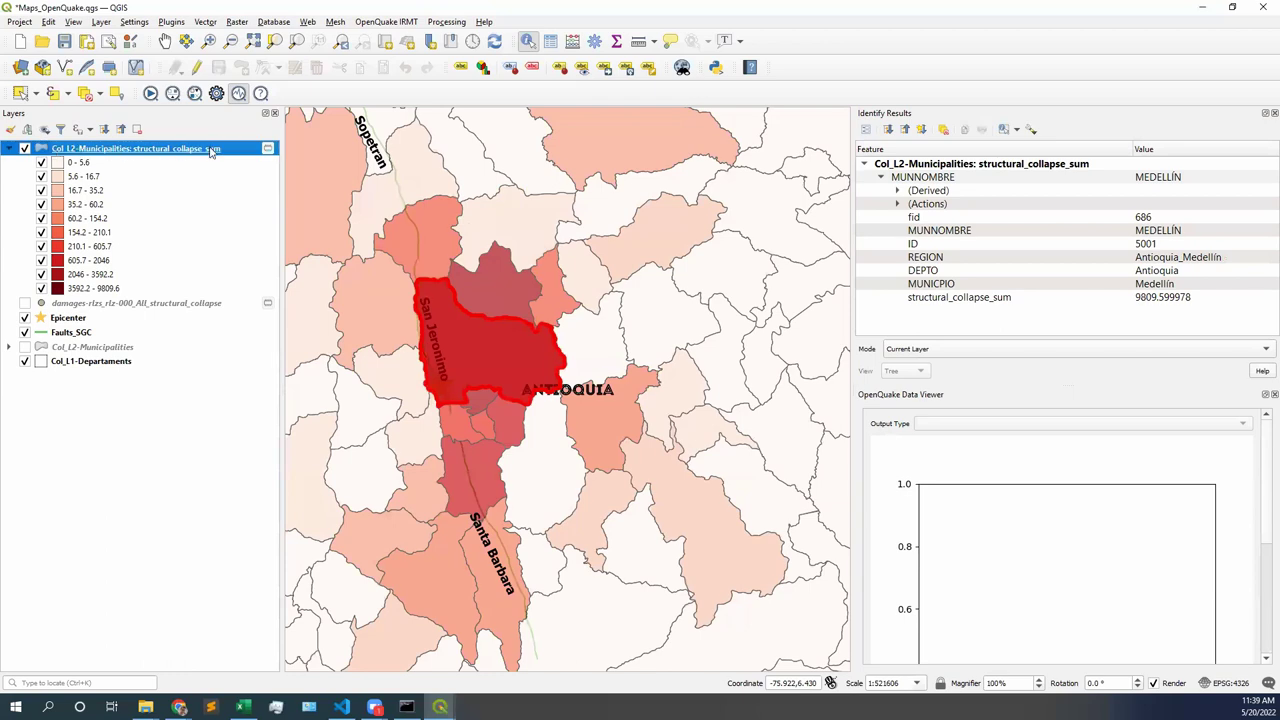
pyautogui.click(527, 42)
pyautogui.click(382, 478)
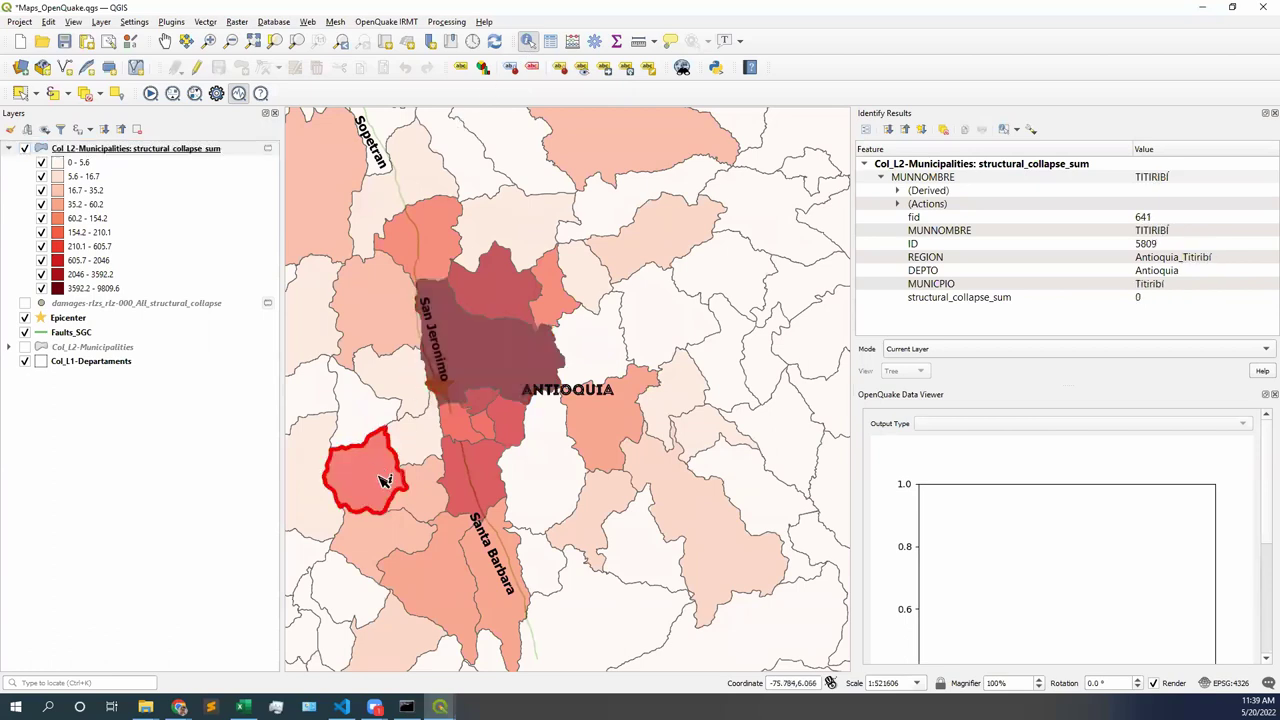
pyautogui.click(546, 497)
pyautogui.click(622, 422)
pyautogui.click(662, 326)
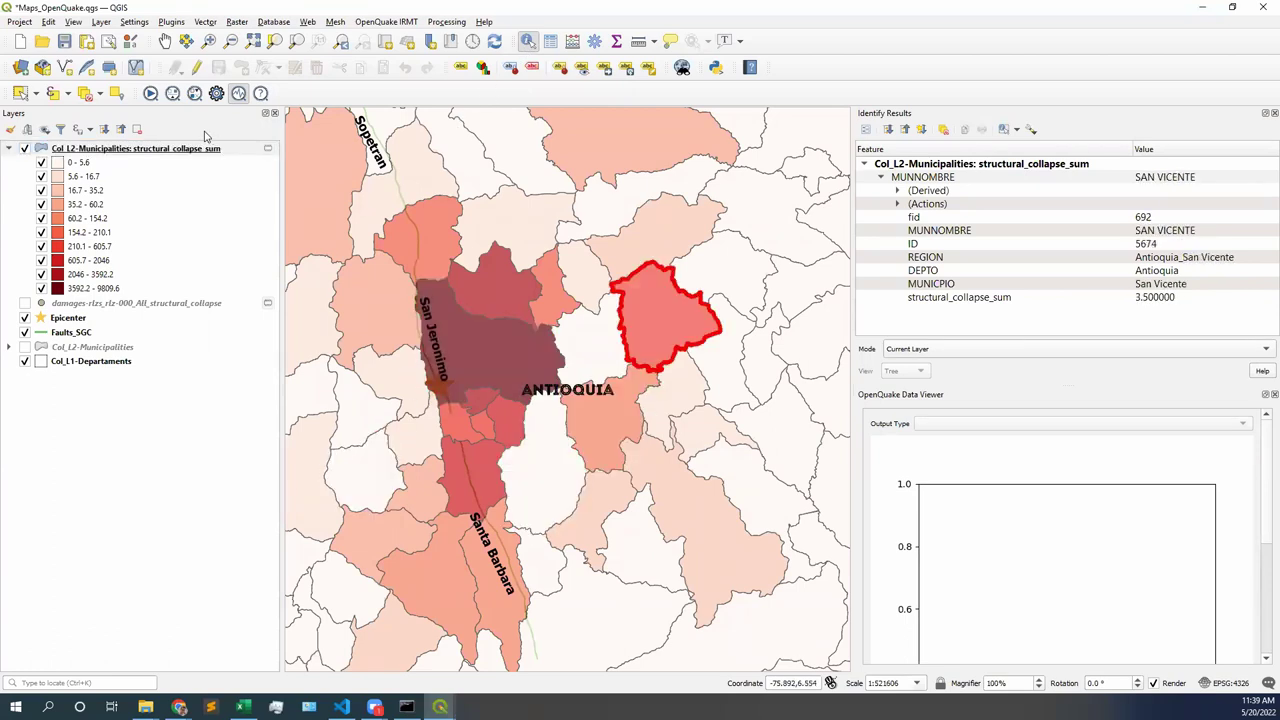
# - Query the collapse sums of several municipalities farther north of Medellín, ending with Entrerríos
pyautogui.click(685, 245)
pyautogui.click(660, 148)
pyautogui.click(570, 183)
pyautogui.click(522, 222)
pyautogui.moveTo(517, 168); pyautogui.dragTo(537, 258)
pyautogui.click(537, 258)
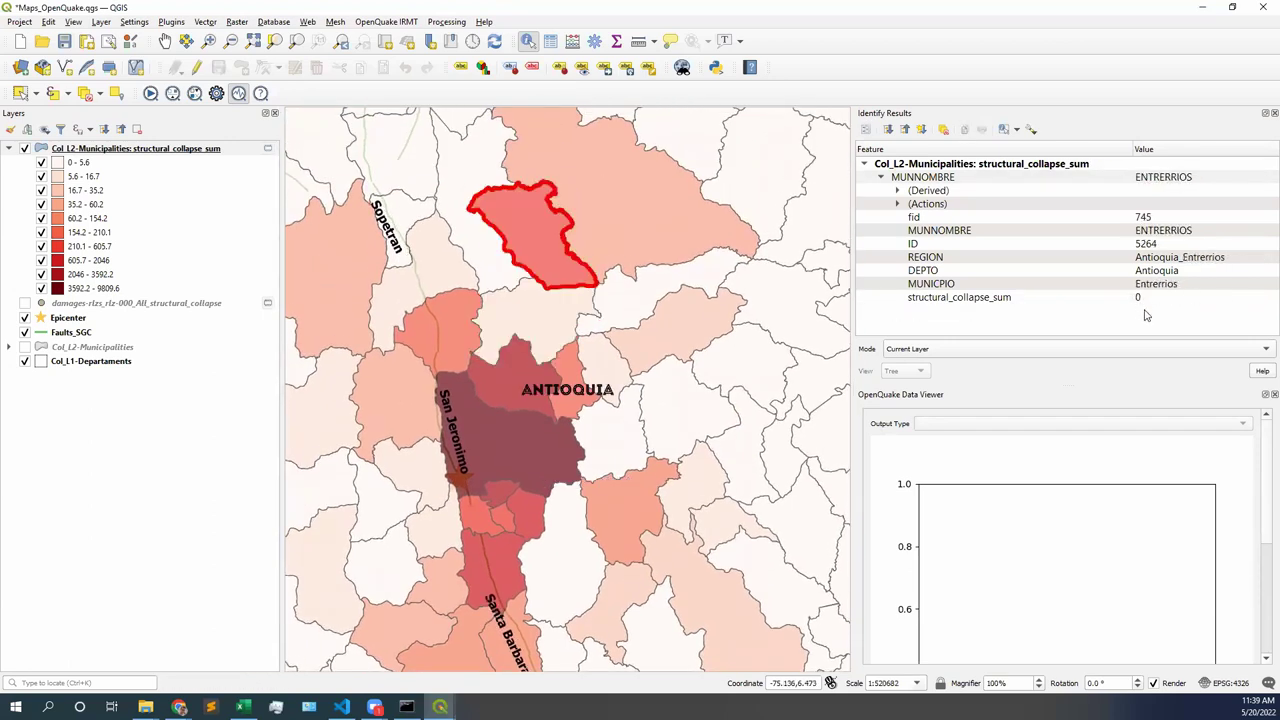
# - Identify Medellín once more, narrow the results area and review the collapse map across the whole of Antioquia
pyautogui.moveTo(511, 483); pyautogui.dragTo(514, 366)
pyautogui.click(514, 366)
pyautogui.moveTo(586, 449); pyautogui.dragTo(607, 378)
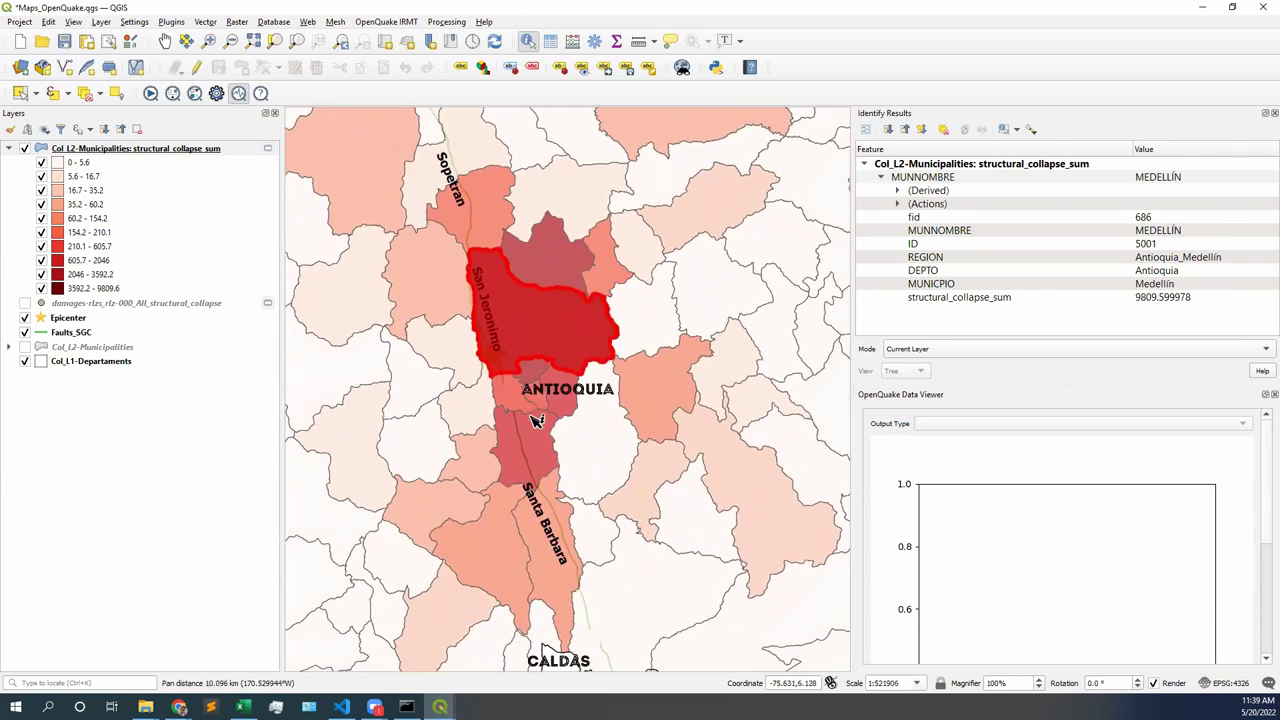
pyautogui.scroll(-2, 509, 420)
pyautogui.moveTo(820, 258); pyautogui.dragTo(1000, 330)
pyautogui.moveTo(690, 545); pyautogui.dragTo(697, 472)
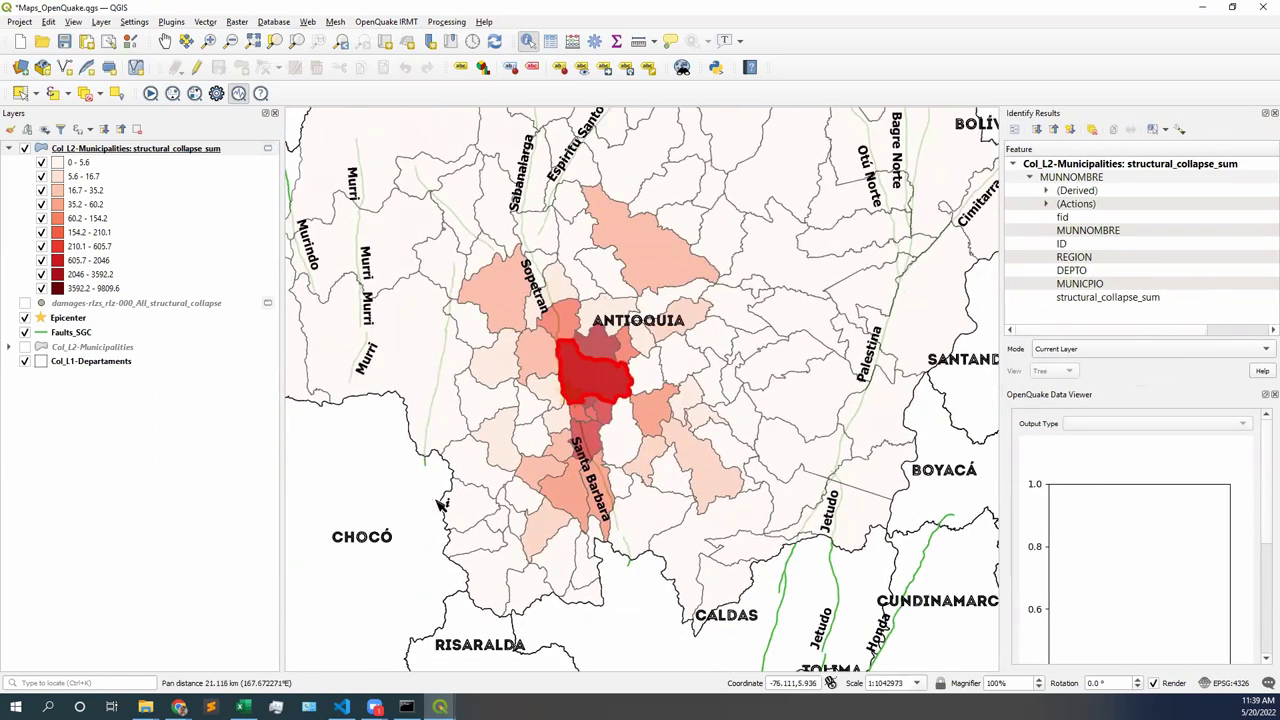
# - Clear the identified municipality and start loading job 5's Asset Damage Distributions as a layer, with realization rlz-001
pyautogui.click(393, 511)
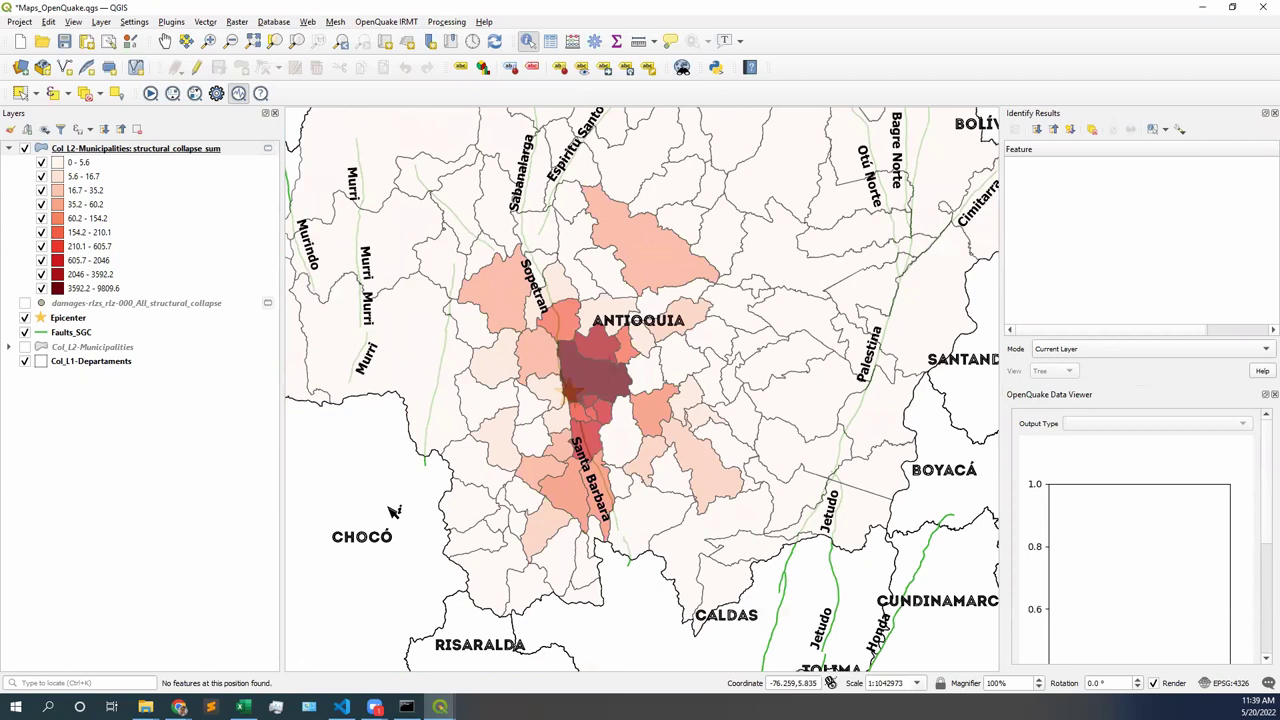
pyautogui.click(150, 93)
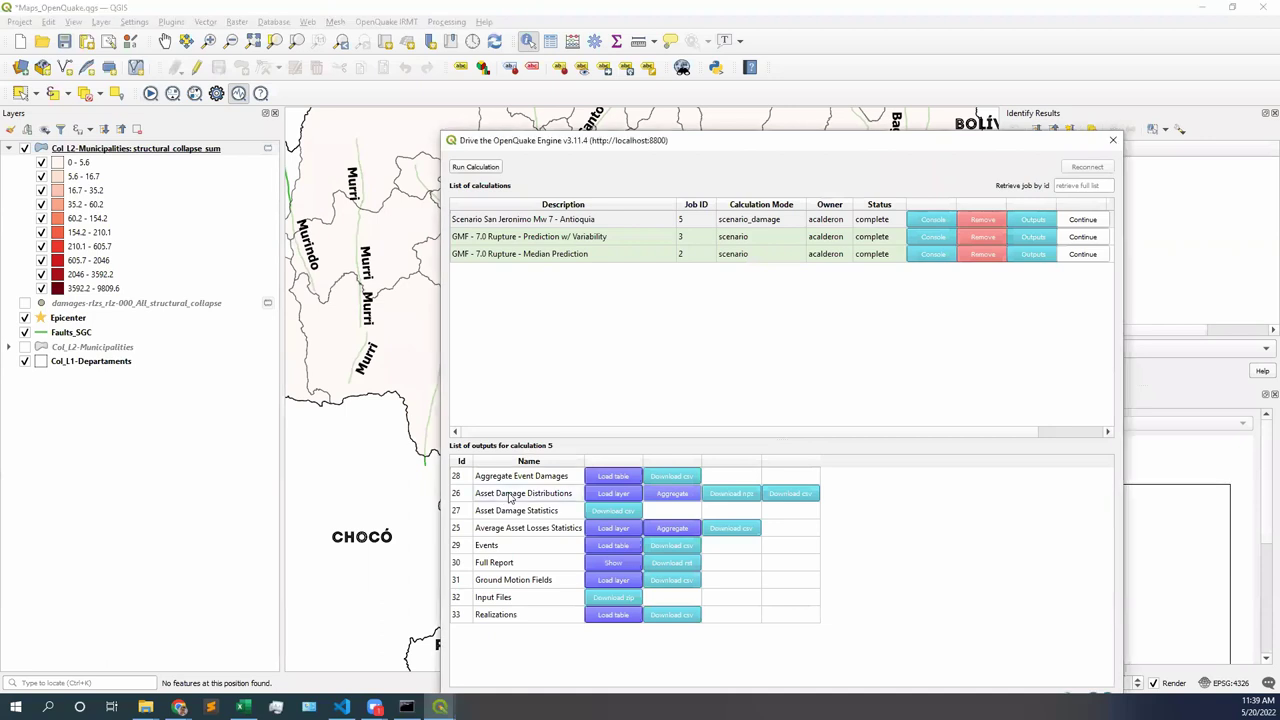
pyautogui.click(625, 494)
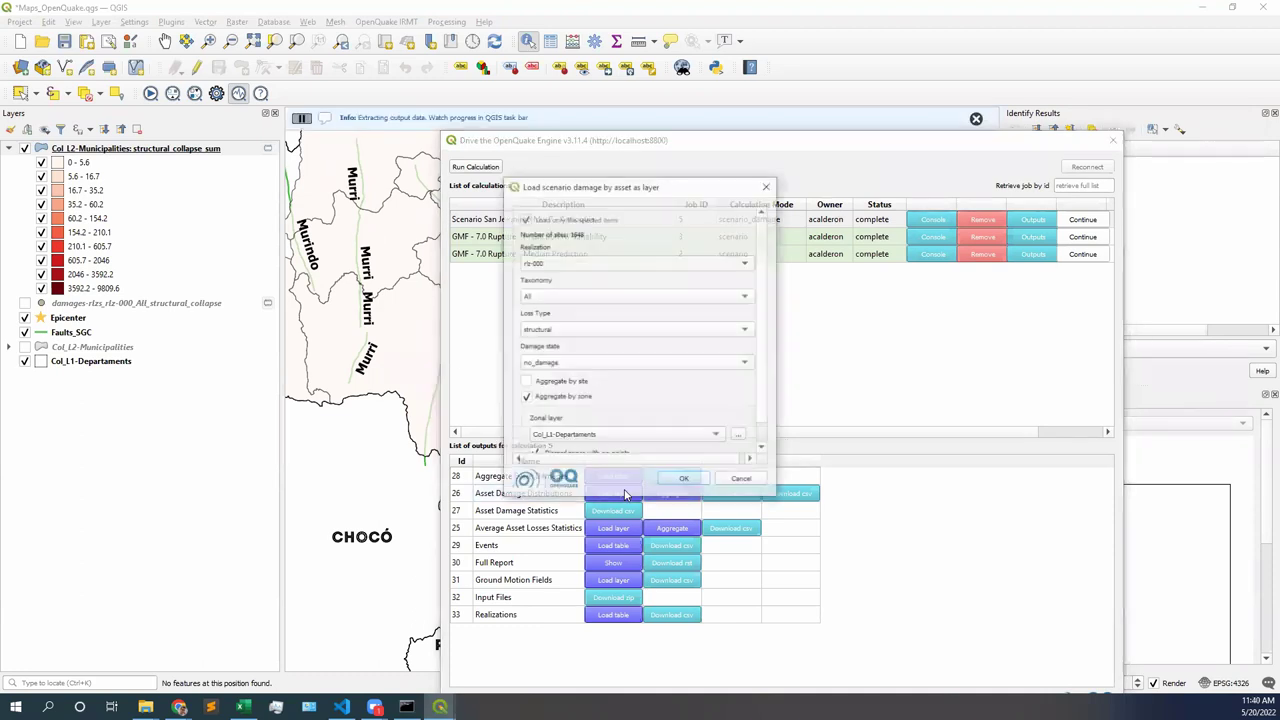
pyautogui.click(618, 265)
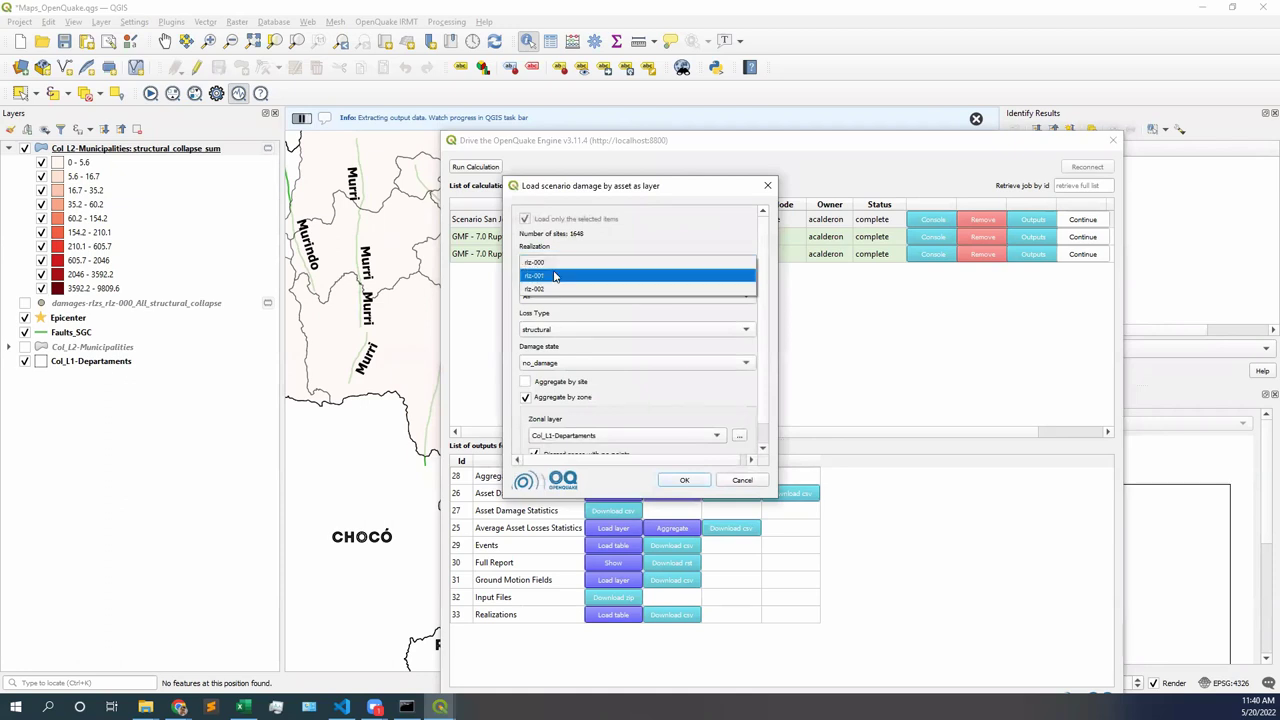
pyautogui.click(555, 277)
pyautogui.click(557, 266)
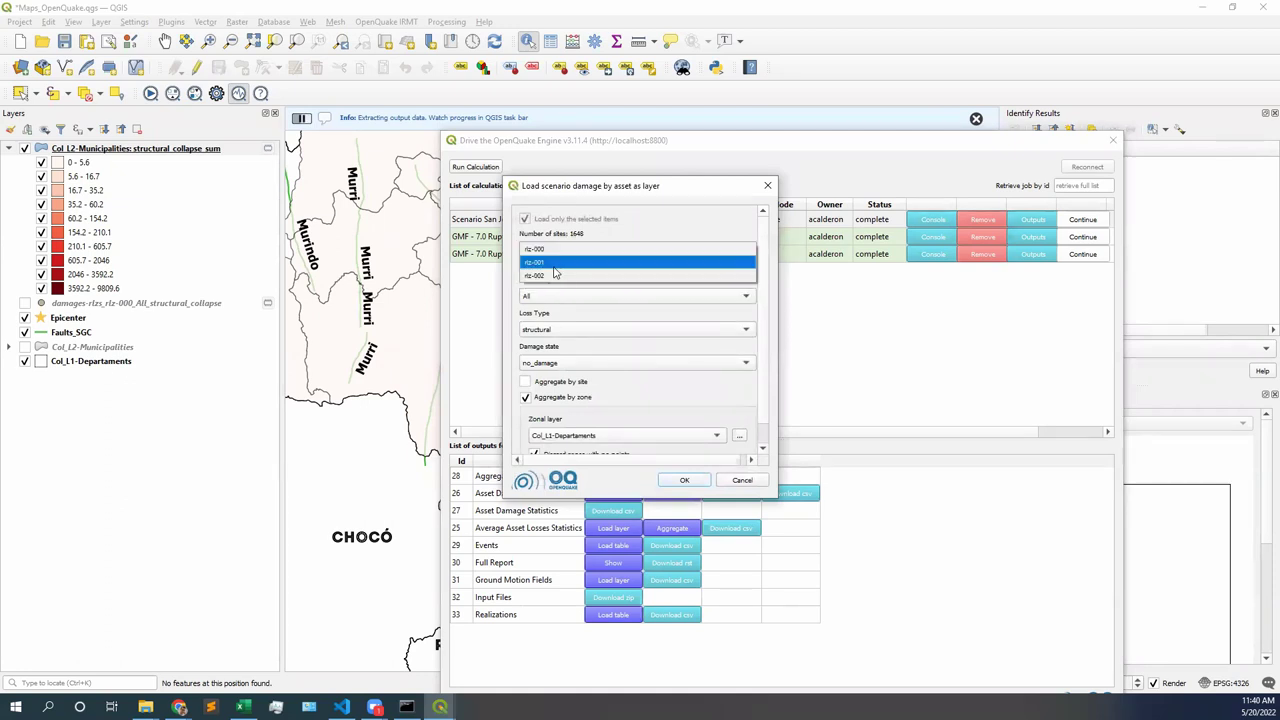
pyautogui.click(557, 250)
pyautogui.click(558, 264)
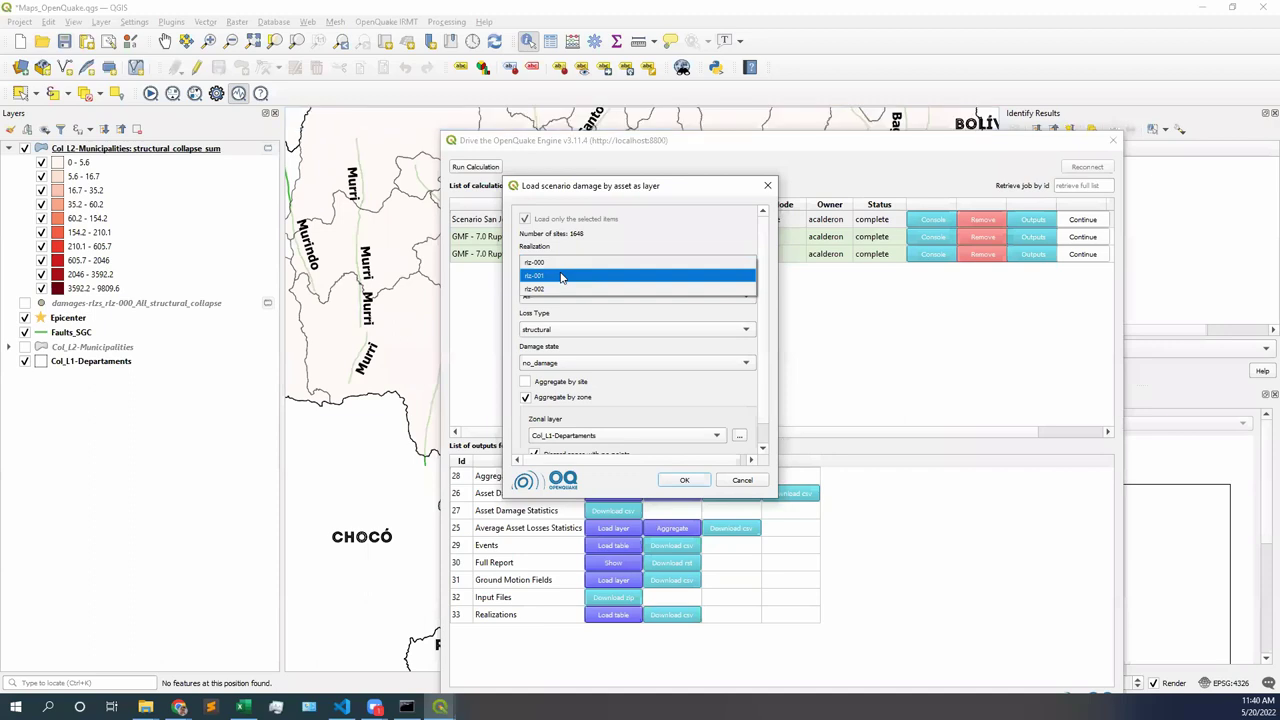
pyautogui.click(561, 276)
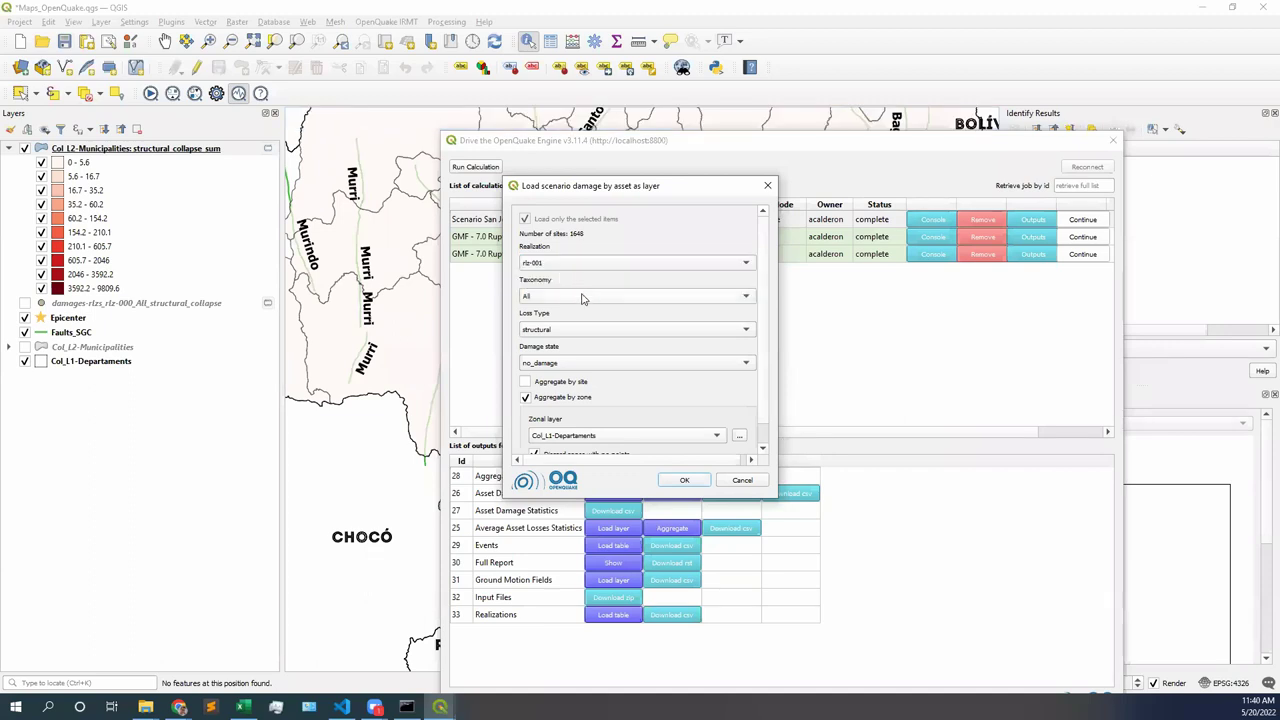
# - Keep All as the taxonomy and set the damage state to collapse for the layer being loaded
pyautogui.click(583, 297)
pyautogui.click(583, 297)
pyautogui.click(550, 362)
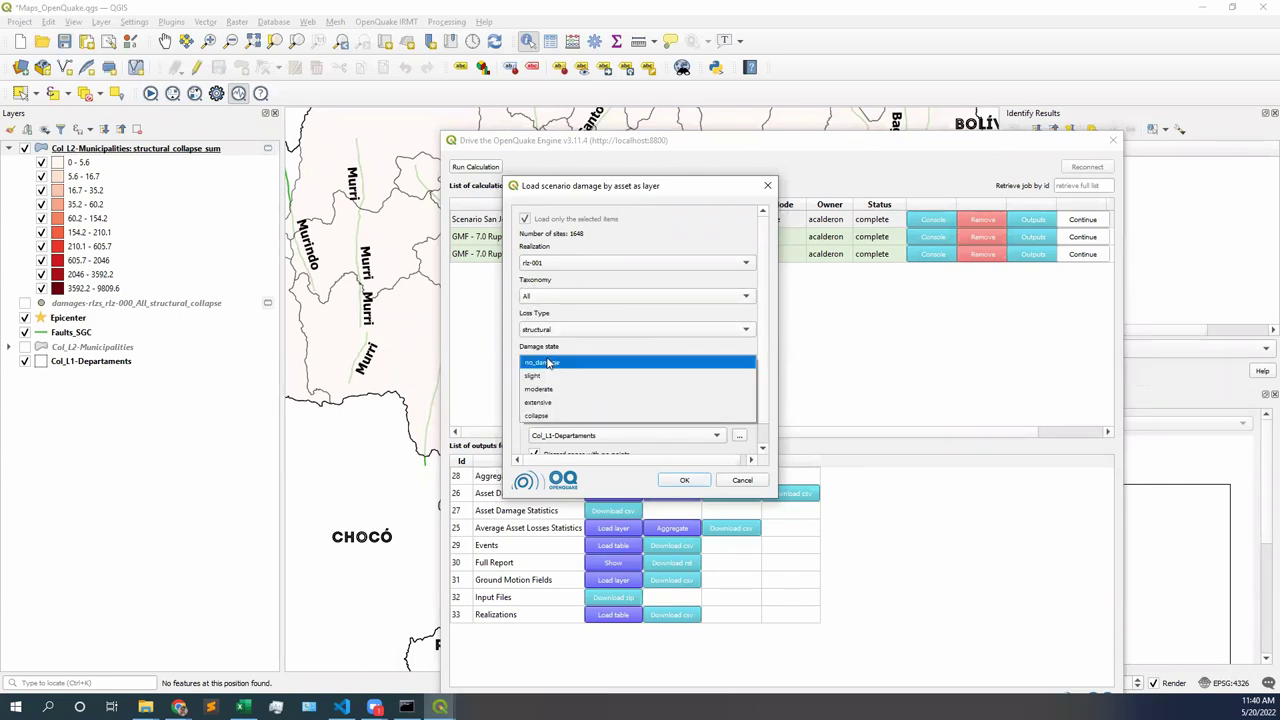
pyautogui.click(563, 415)
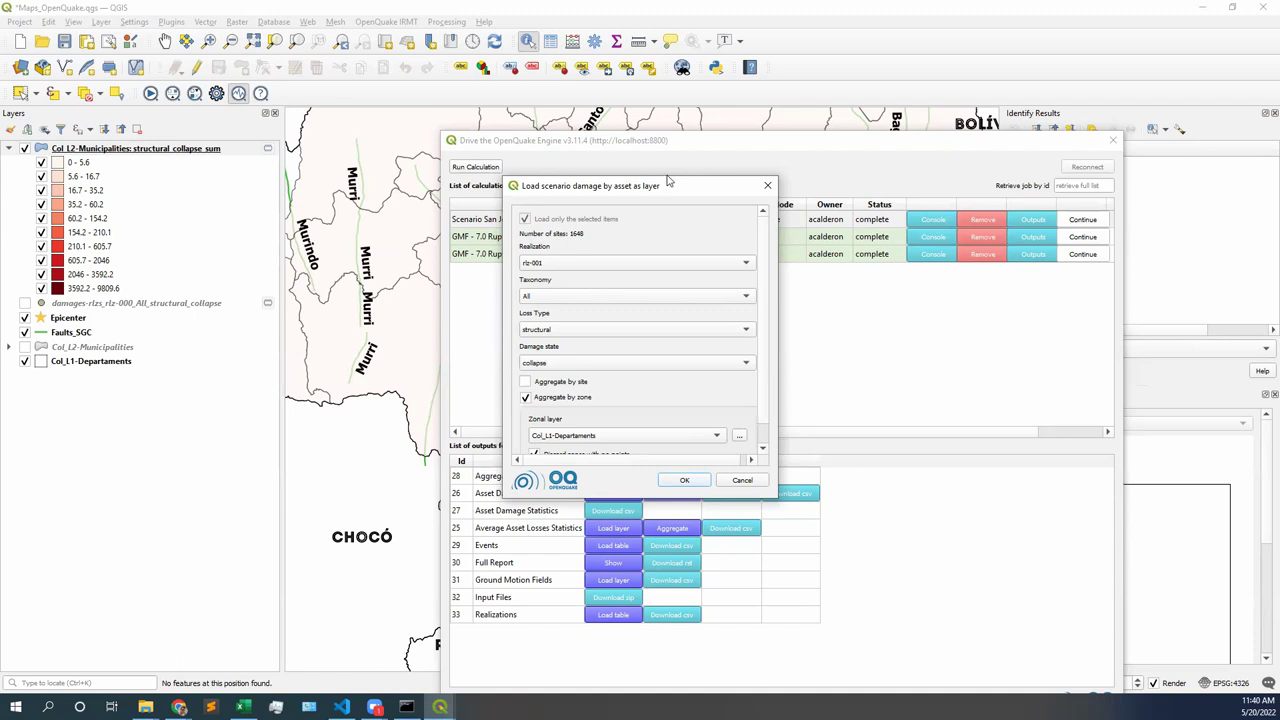
# - Enlarge the load dialog, aggregate the damage by zone with Col_L2-Municipalities, load the layer and bring the map into view
pyautogui.moveTo(650, 182); pyautogui.dragTo(609, 110)
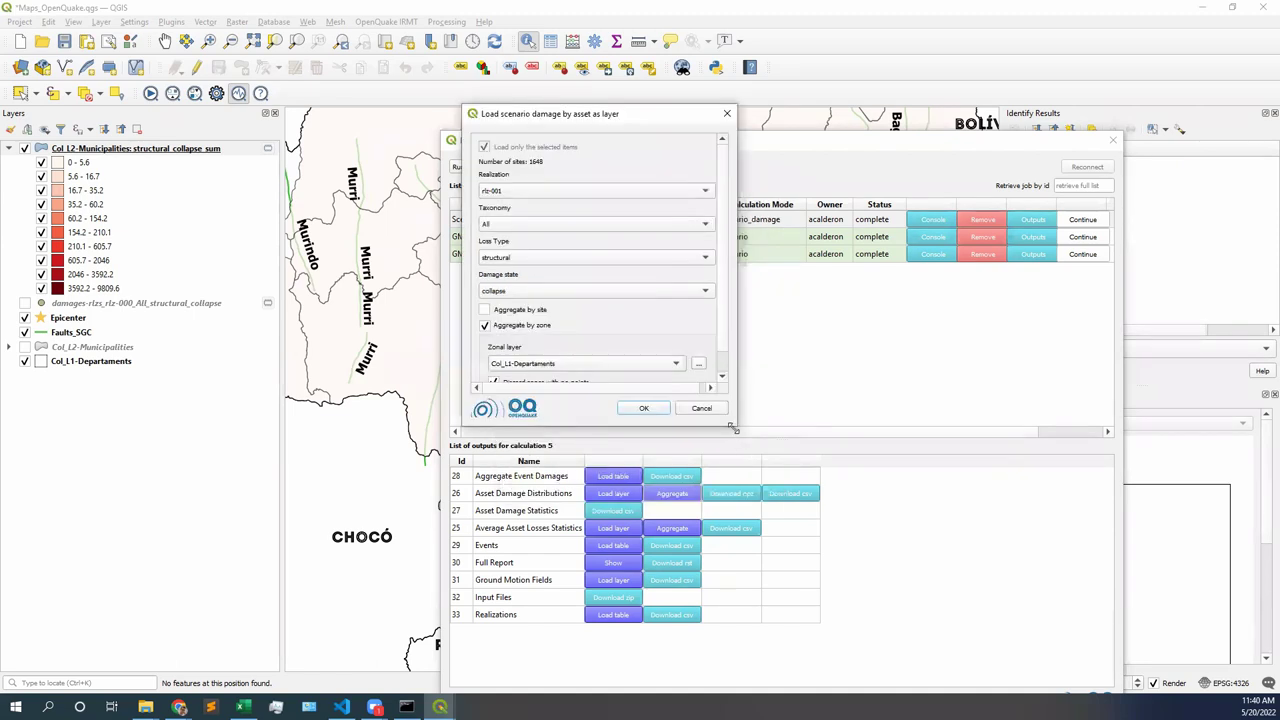
pyautogui.moveTo(734, 427); pyautogui.dragTo(848, 500)
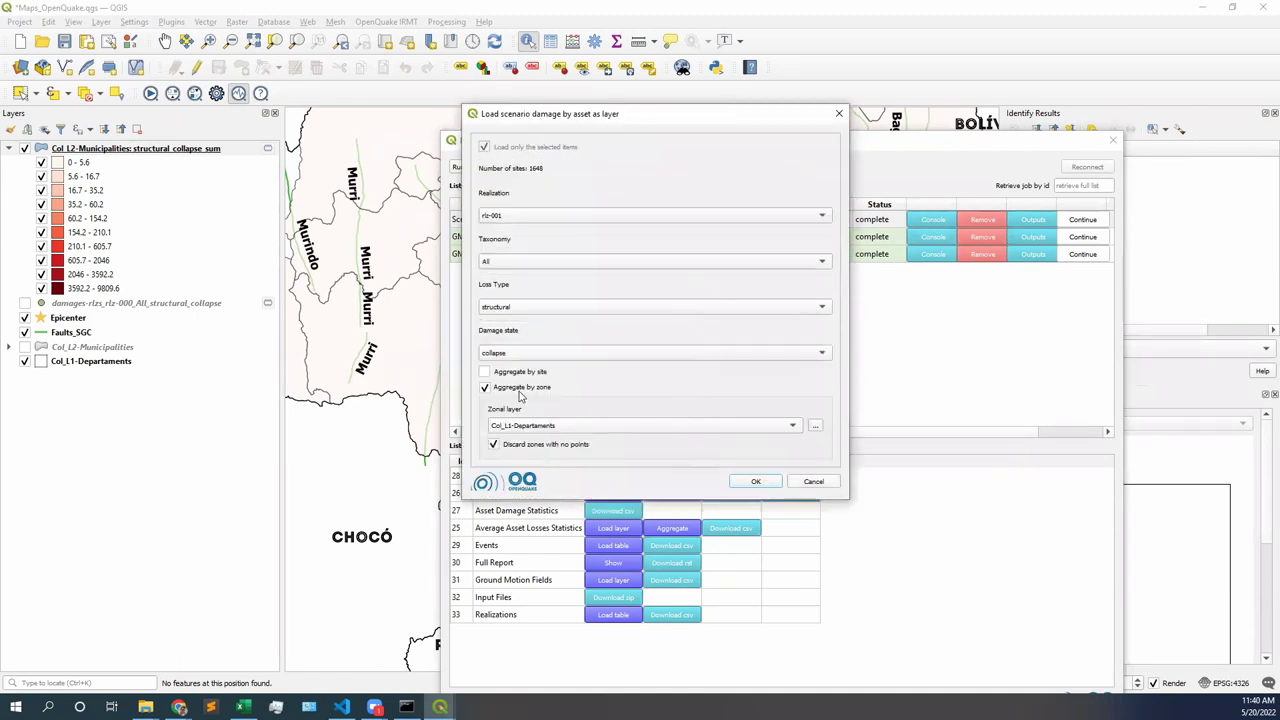
pyautogui.click(792, 428)
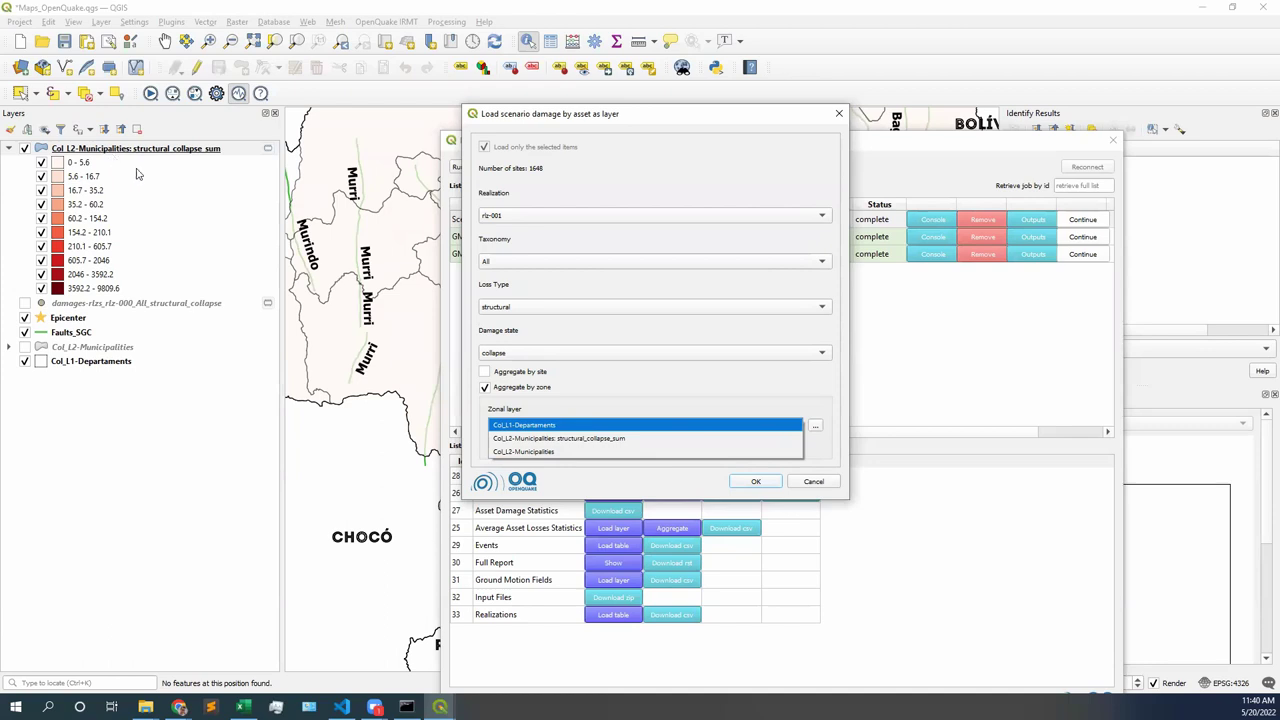
pyautogui.click(540, 453)
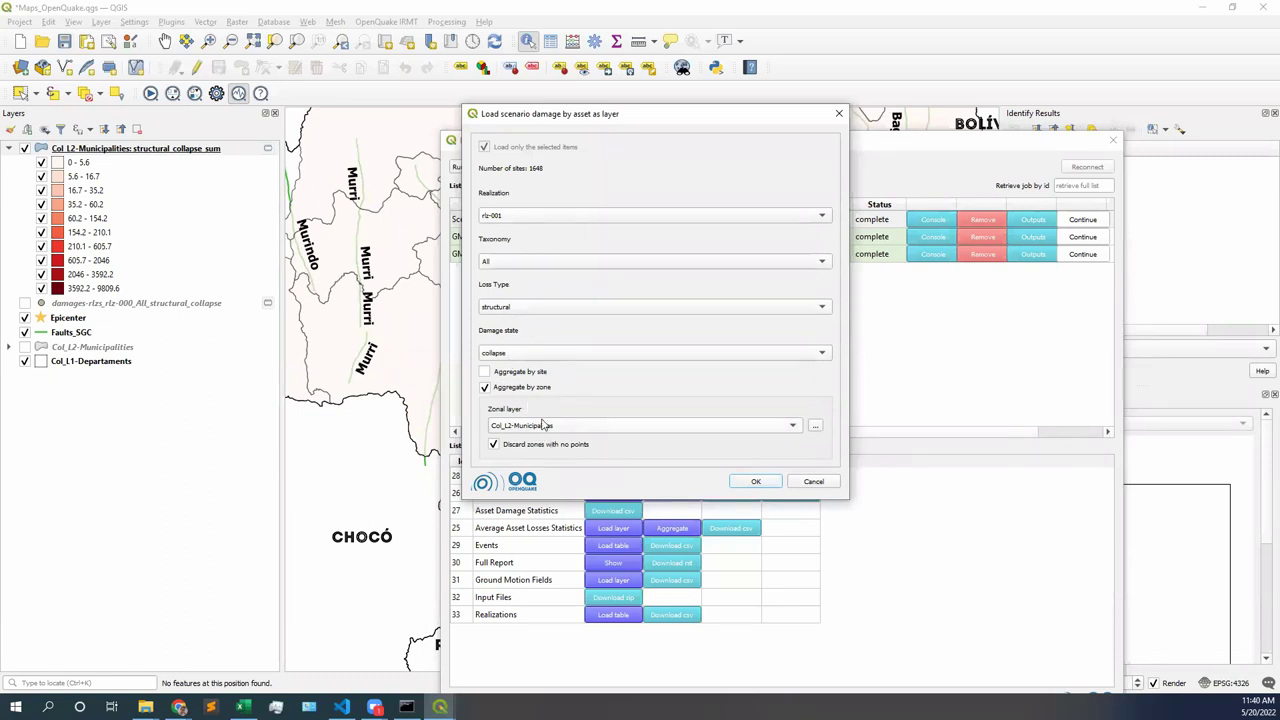
pyautogui.click(755, 481)
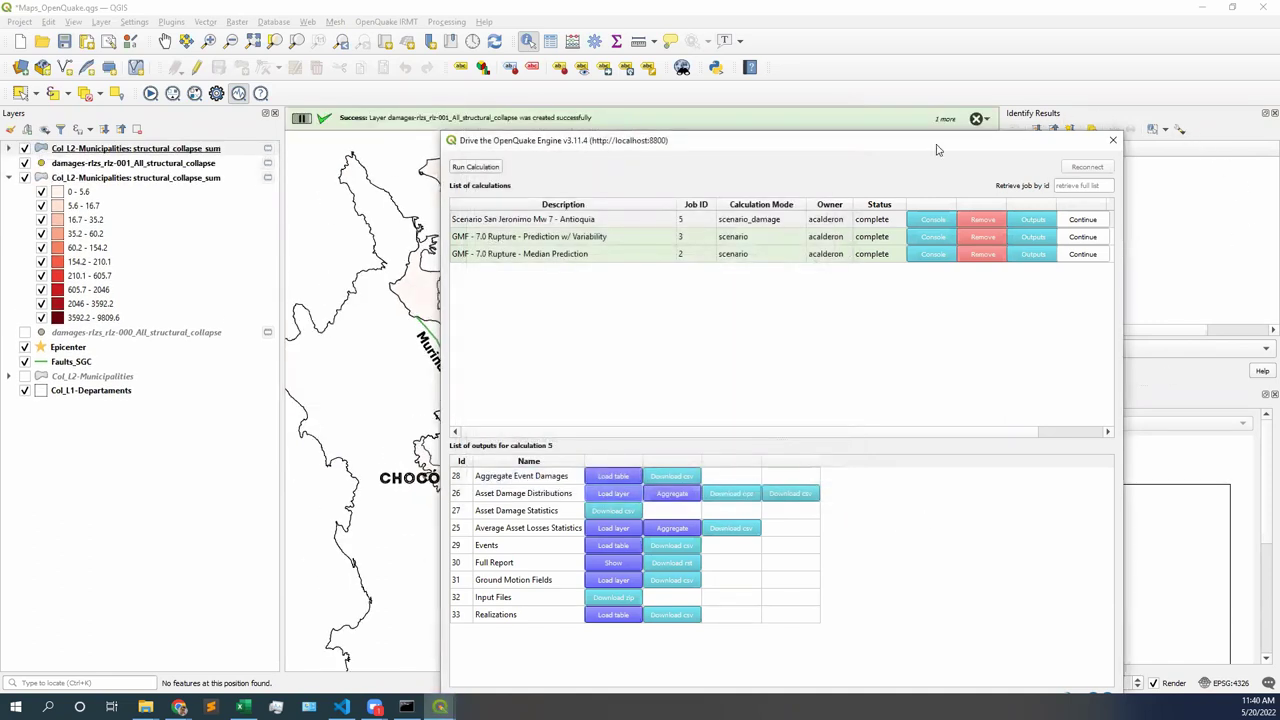
pyautogui.click(908, 11)
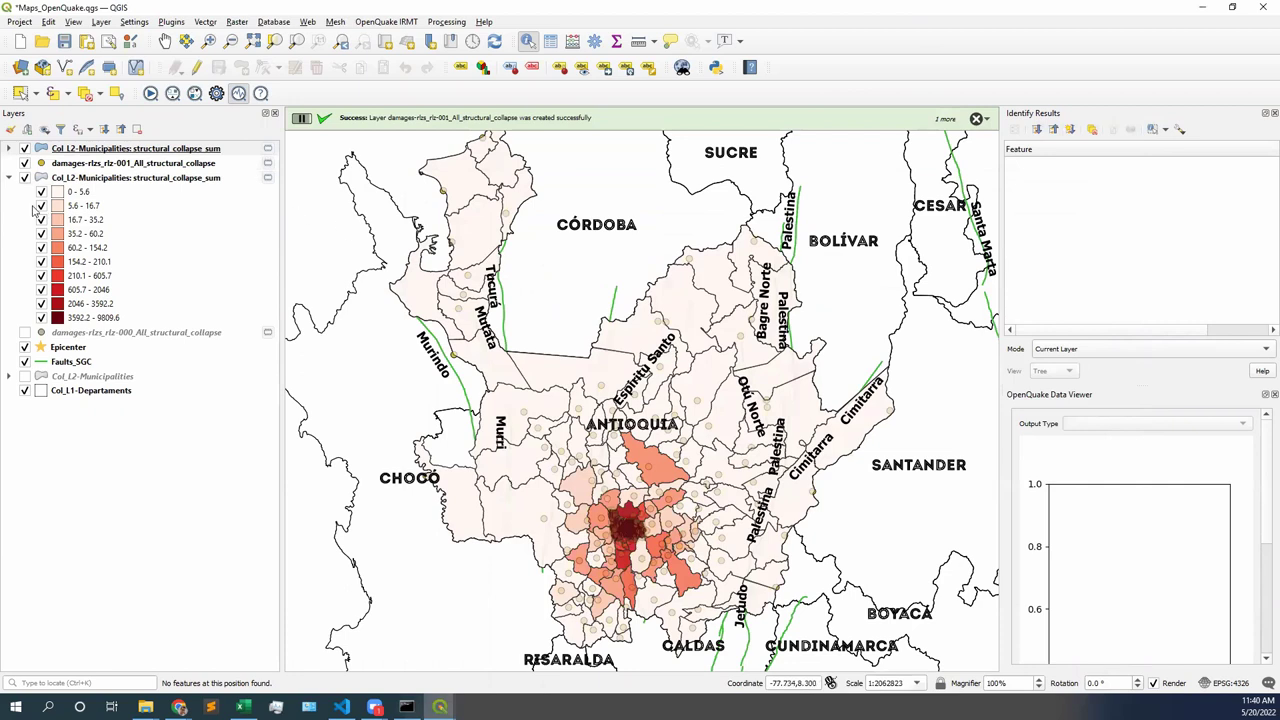
# - Hide the damages-rlzs_rlz-001_All_structural_collapse point layer and frame the municipalities around the epicenter
pyautogui.click(24, 163)
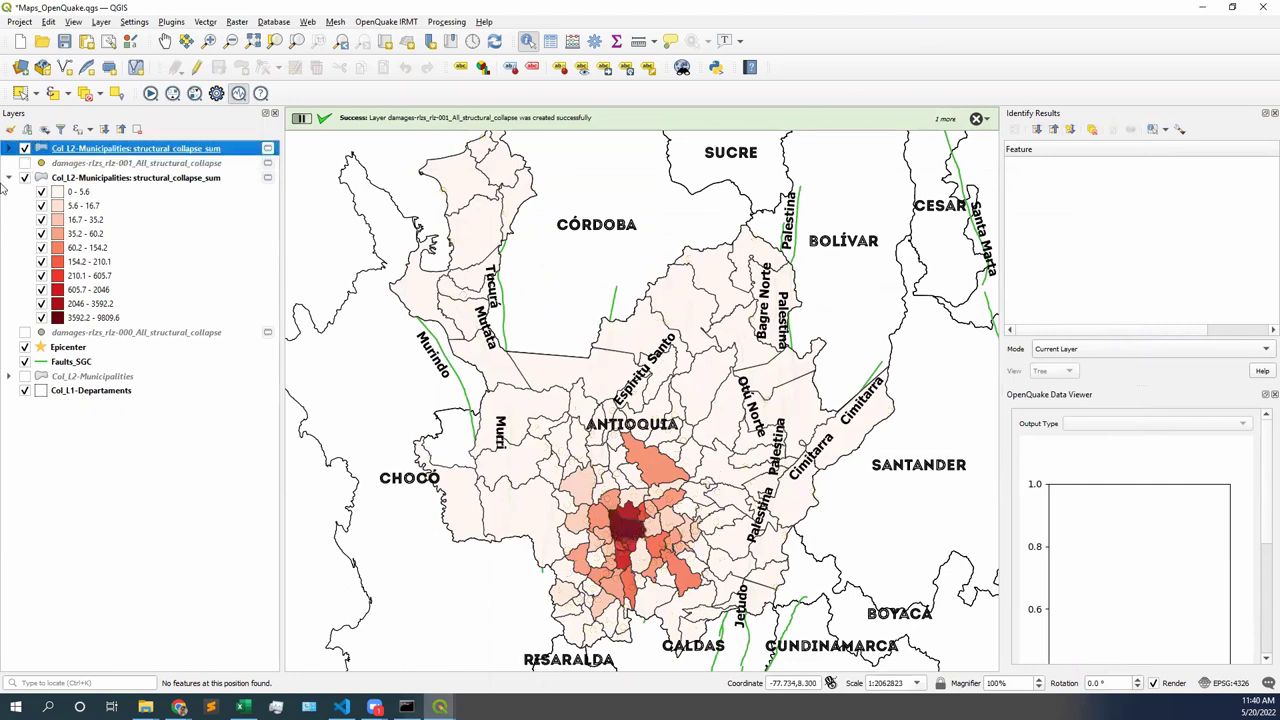
pyautogui.click(24, 163)
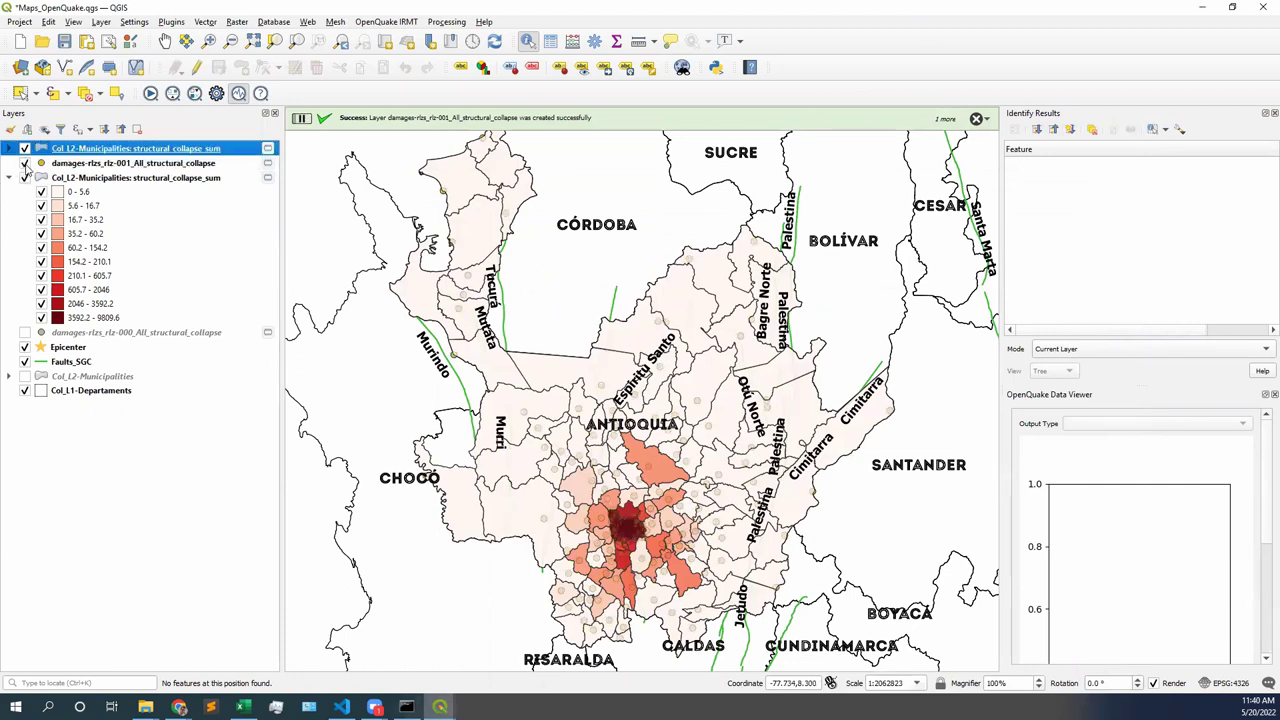
pyautogui.click(24, 164)
pyautogui.moveTo(512, 450); pyautogui.dragTo(530, 390)
pyautogui.scroll(1, 538, 333)
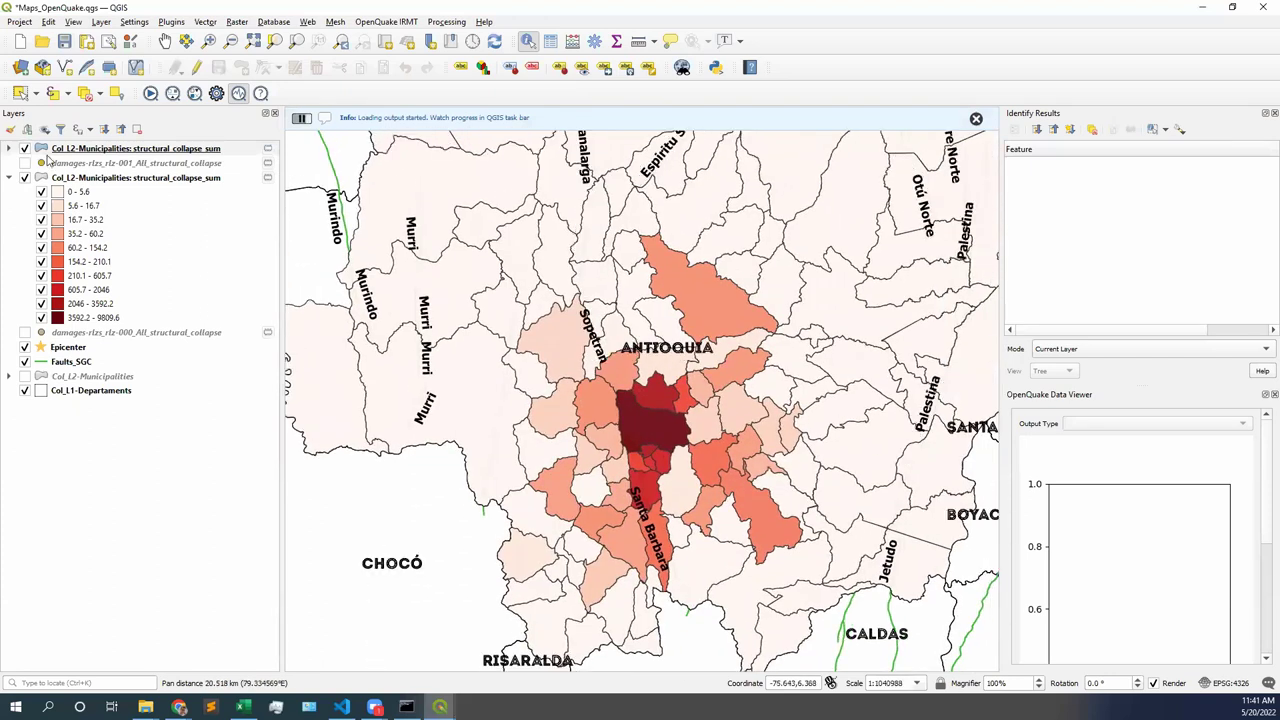
# - Compare the rlz-001 and rlz-000 collapse maps by repeatedly hiding and showing the newer municipality layer, and fold the older layer's legend
pyautogui.click(25, 149)
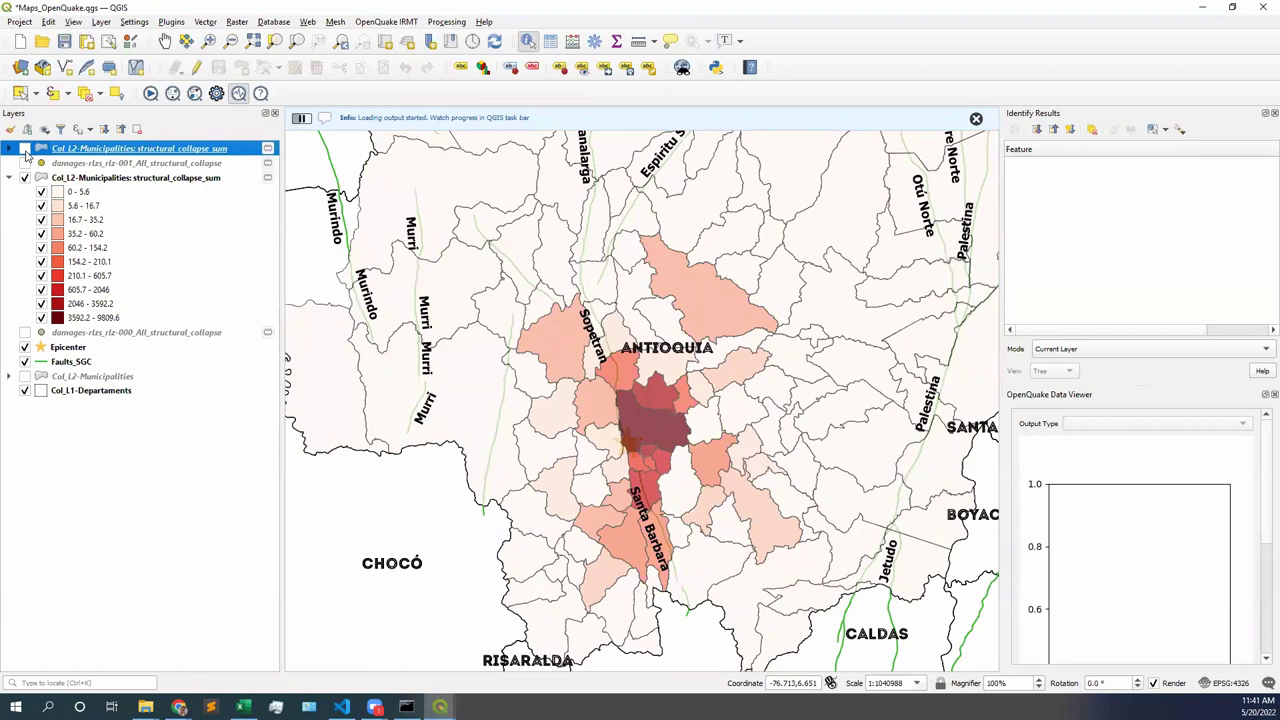
pyautogui.click(24, 178)
pyautogui.click(24, 178)
pyautogui.click(25, 149)
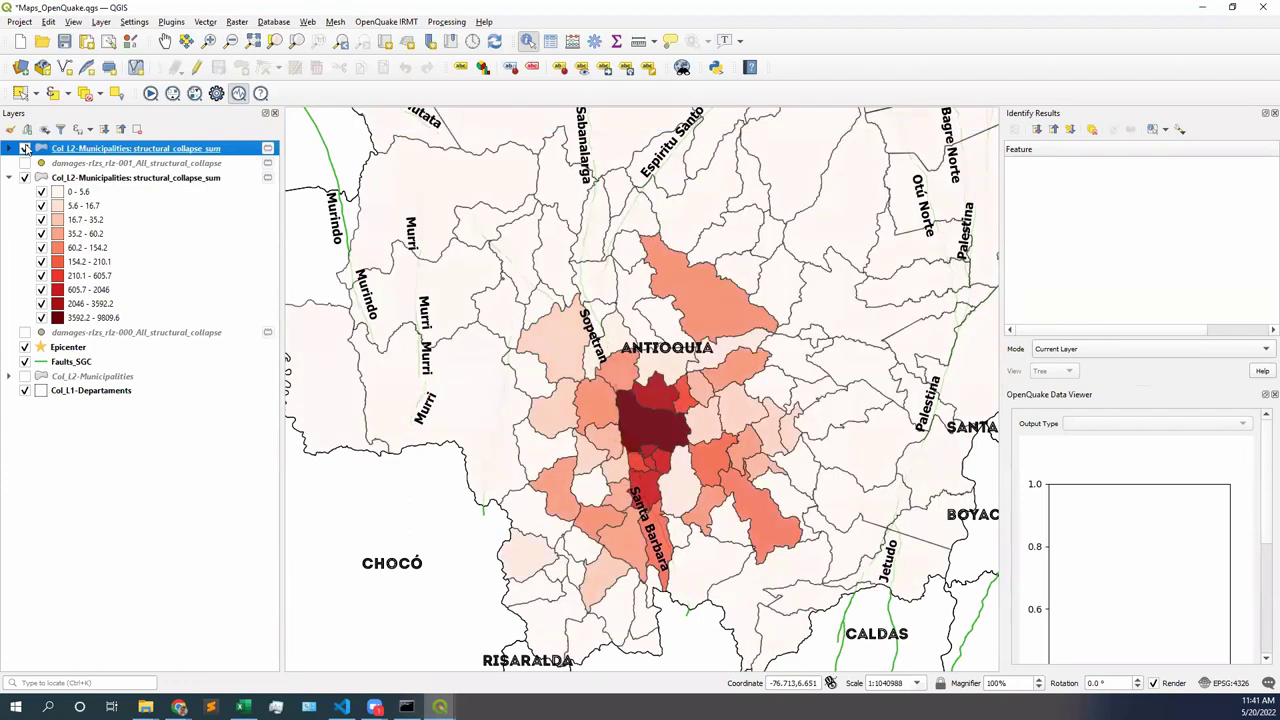
pyautogui.click(25, 148)
pyautogui.click(25, 148)
pyautogui.click(25, 148)
pyautogui.click(25, 148)
pyautogui.click(25, 148)
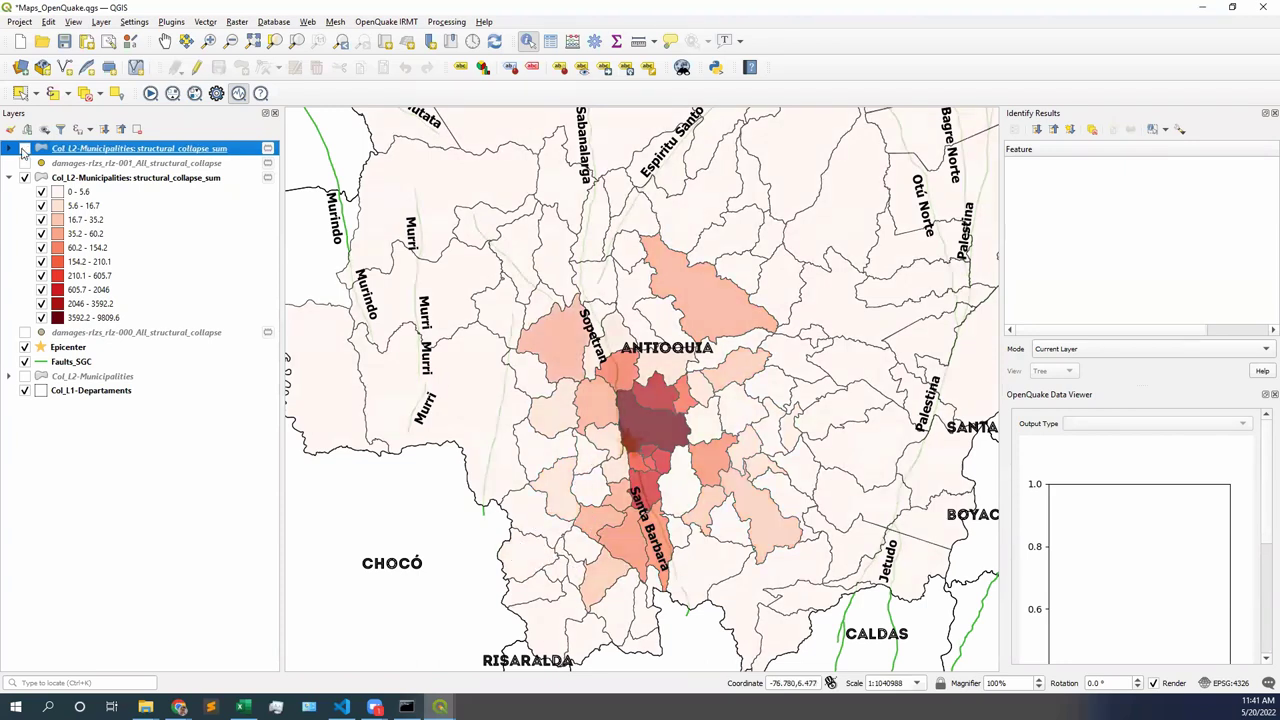
pyautogui.click(25, 148)
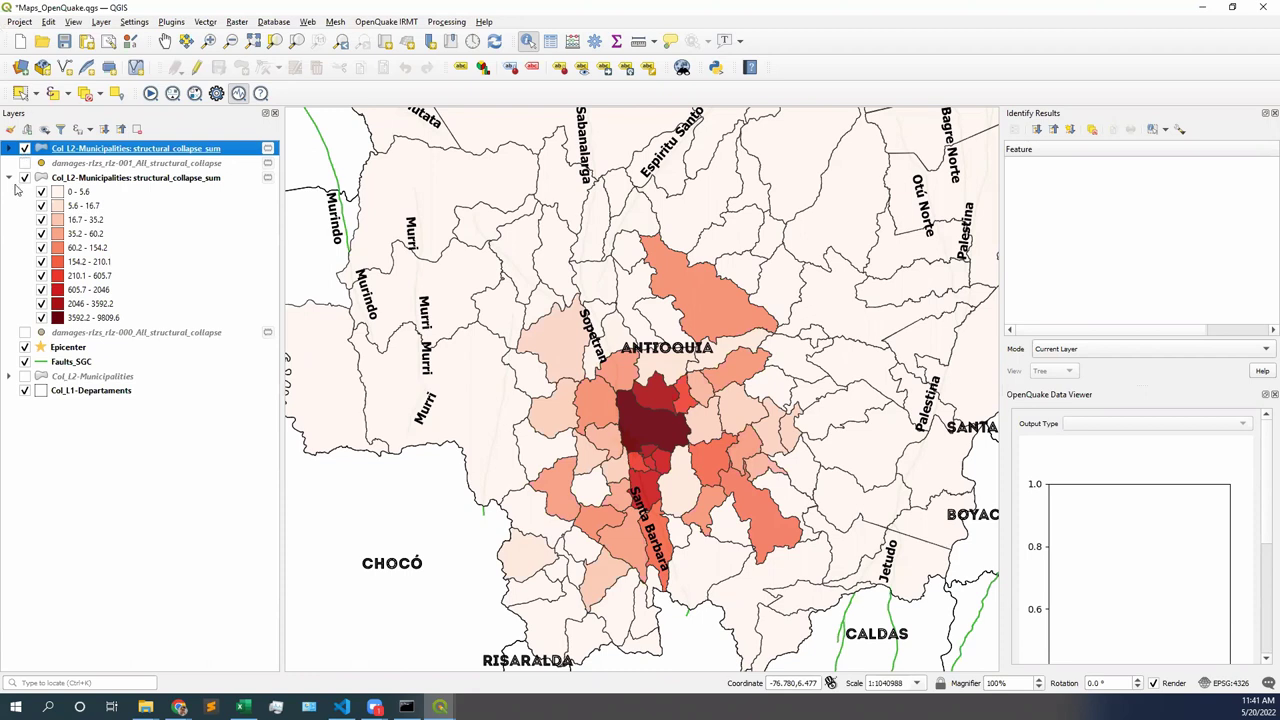
pyautogui.click(9, 177)
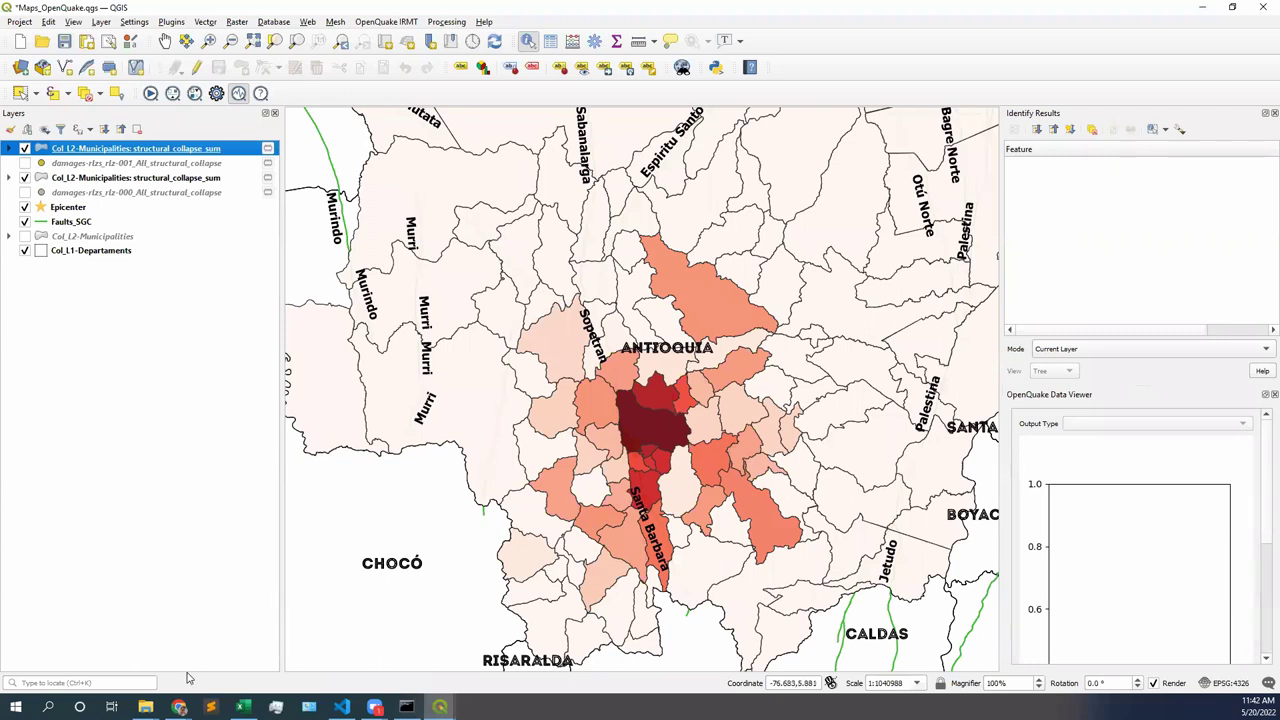
# - Switch to the OpenQuake engine page in Chrome and review the outputs of the San Jeronimo Mw 7 scenario damage calculation
pyautogui.click(179, 707)
pyautogui.click(208, 640)
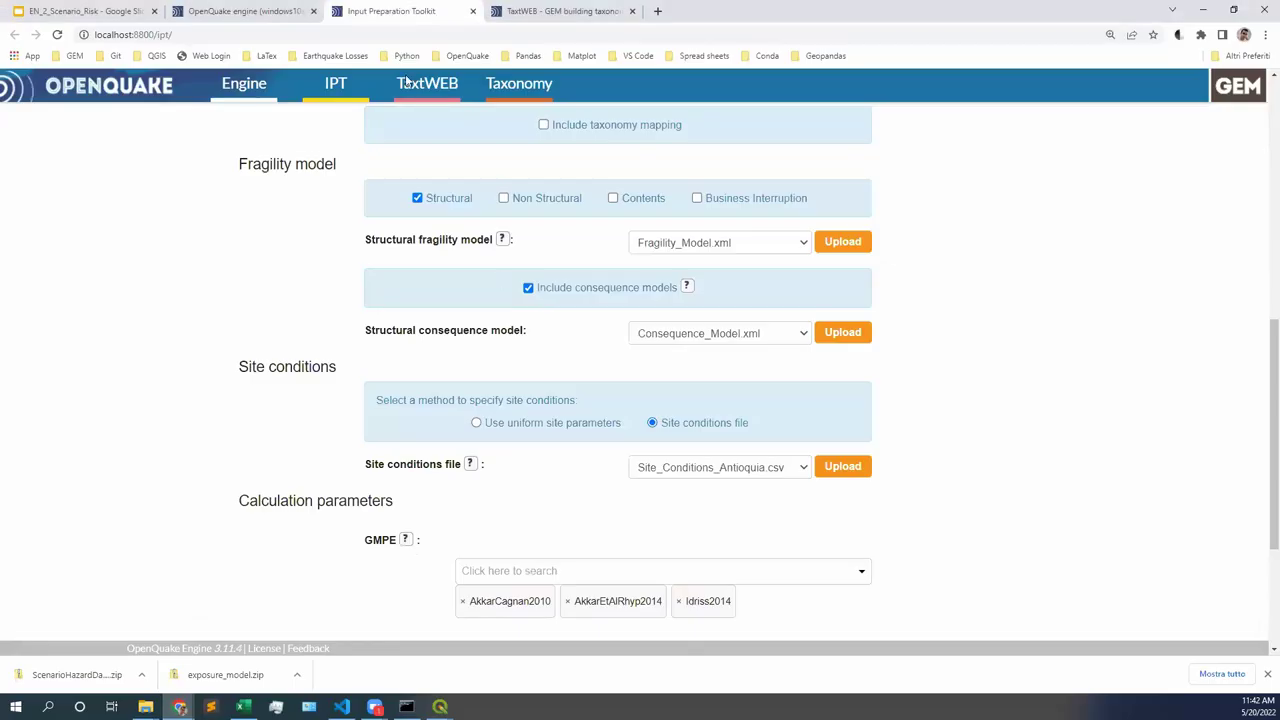
pyautogui.click(285, 12)
pyautogui.click(893, 298)
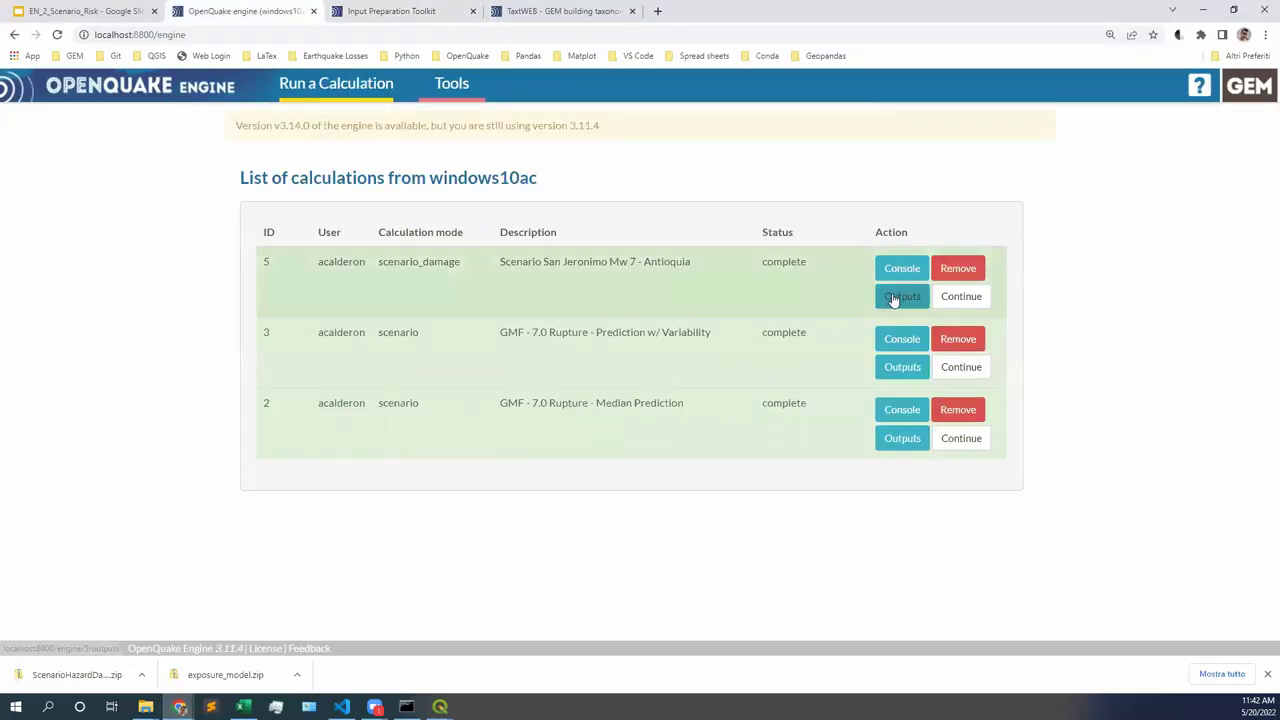
pyautogui.scroll(-1, 713, 365)
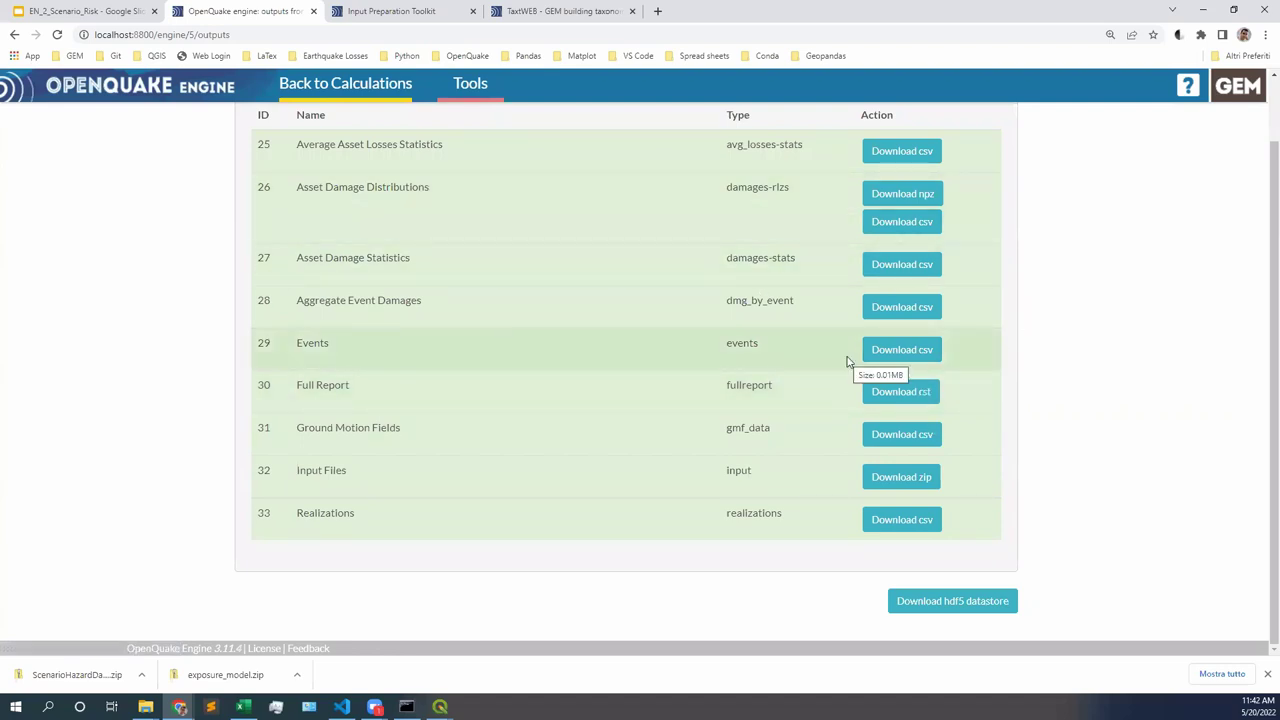
# - Switch back to QGIS and hide both structural_collapse_sum municipality layers, briefly redisplaying the rlz-001 map
pyautogui.hotkey('alt', 'Tab')
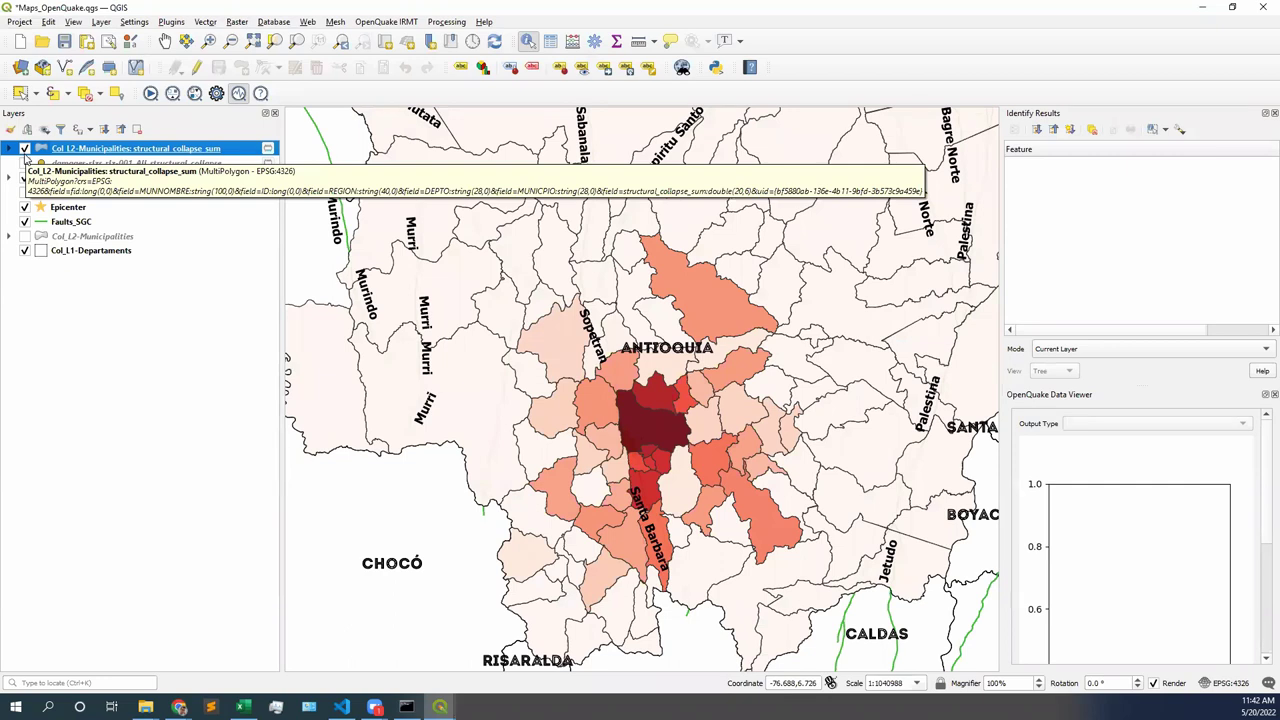
pyautogui.click(25, 149)
pyautogui.click(25, 177)
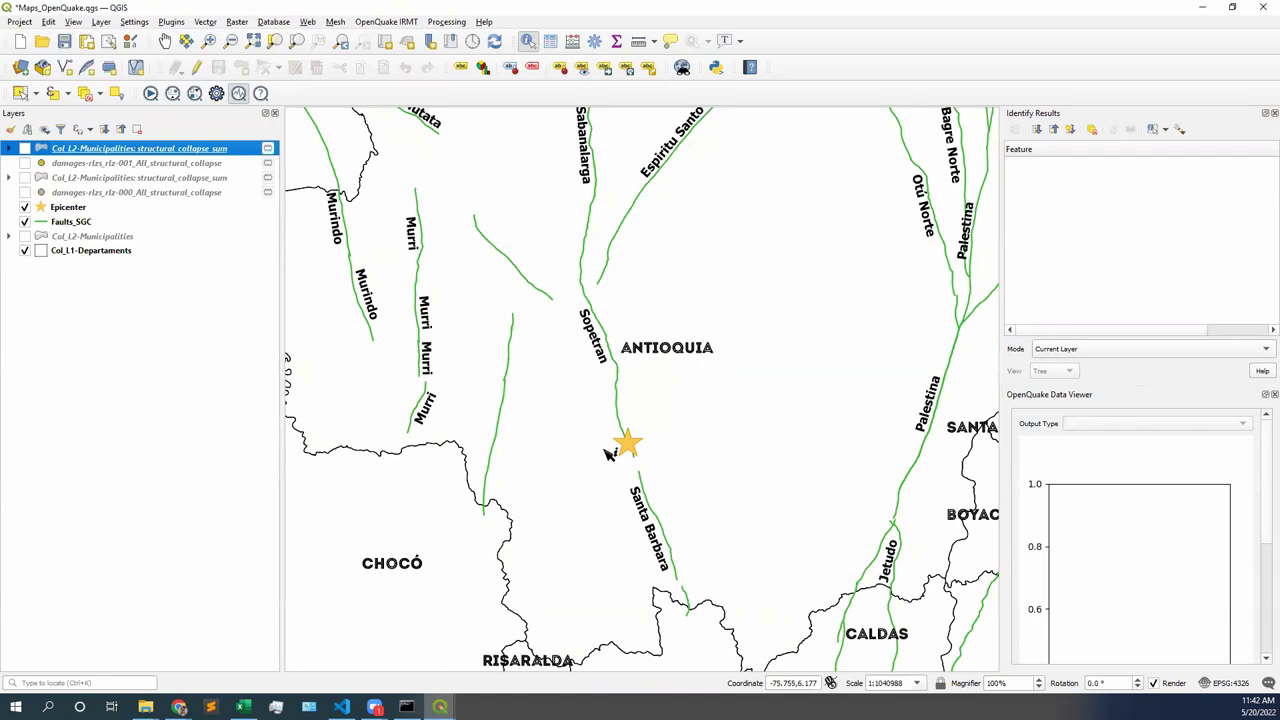
pyautogui.click(24, 148)
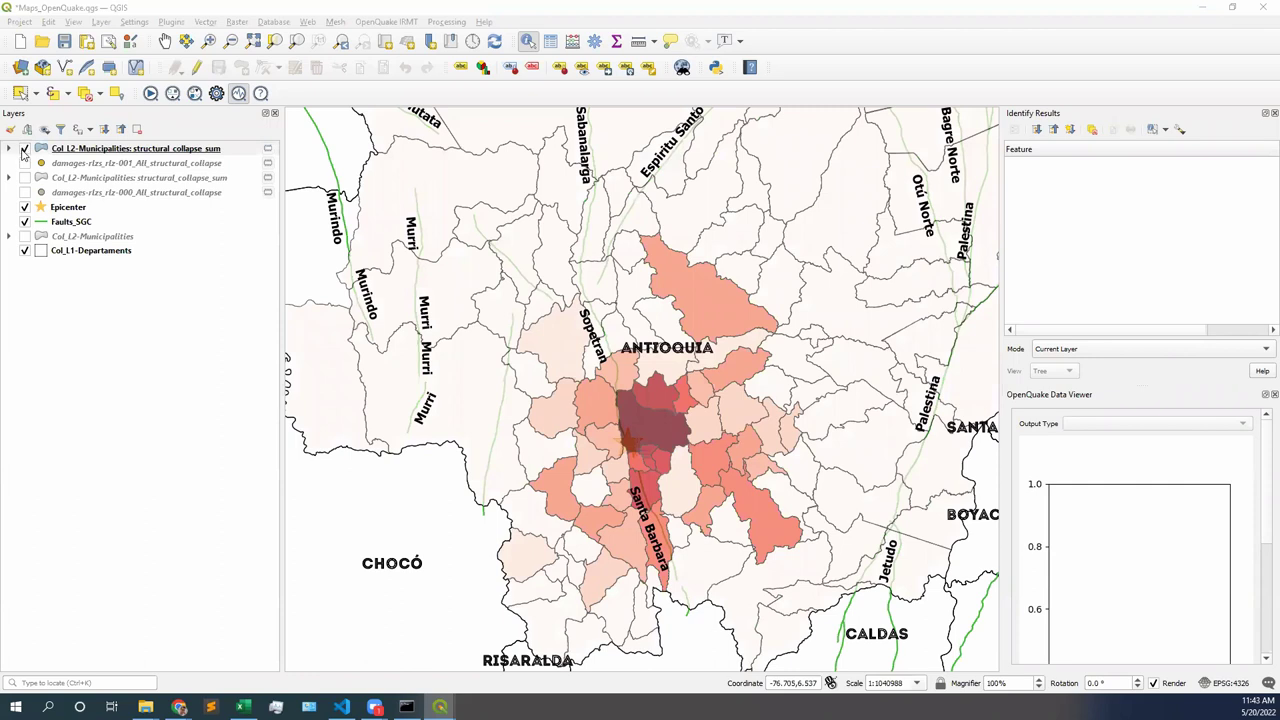
pyautogui.click(247, 689)
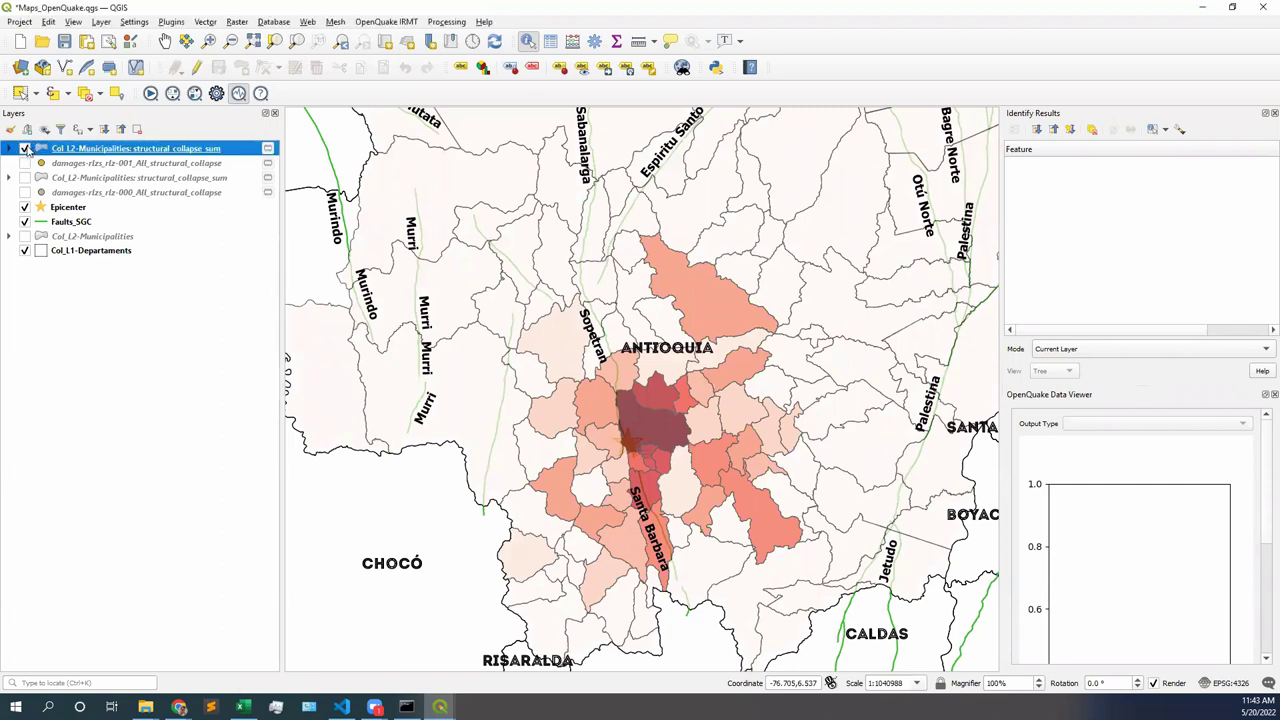
pyautogui.click(25, 148)
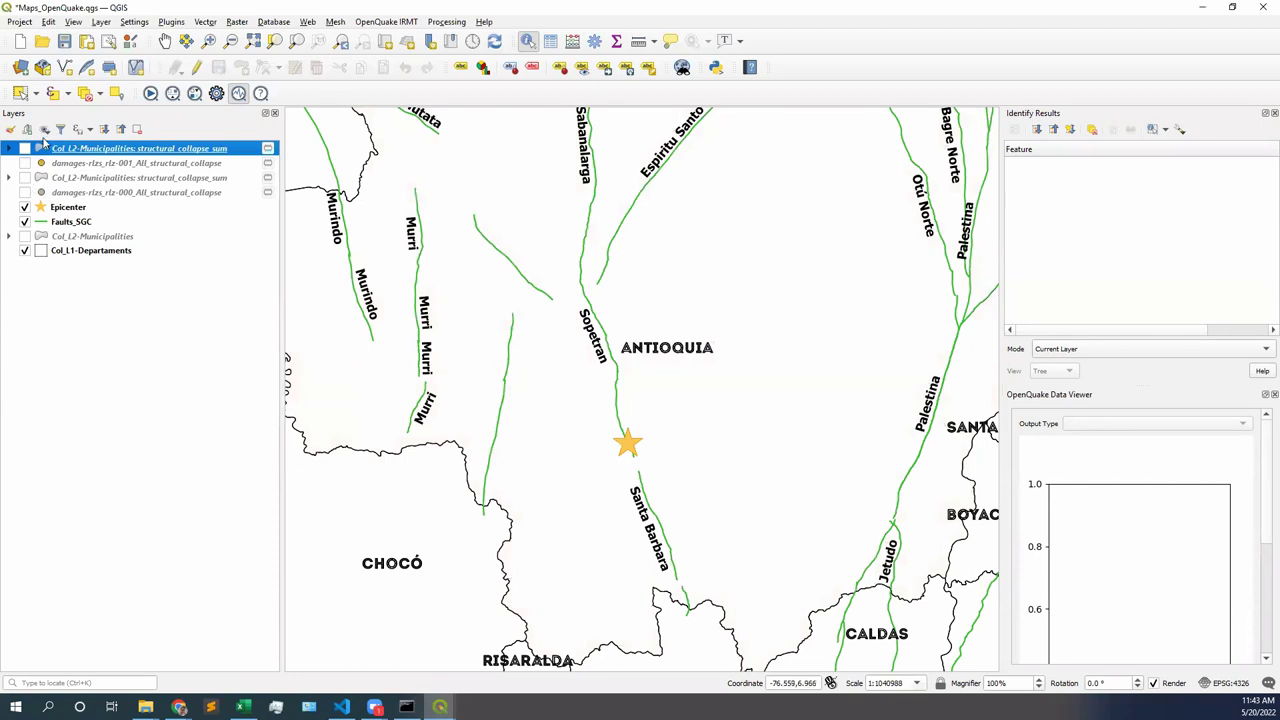
# - Show the base Col_L2-Municipalities layer beneath the faults and epicenter, framed on Antioquia
pyautogui.scroll(-4, 717, 371)
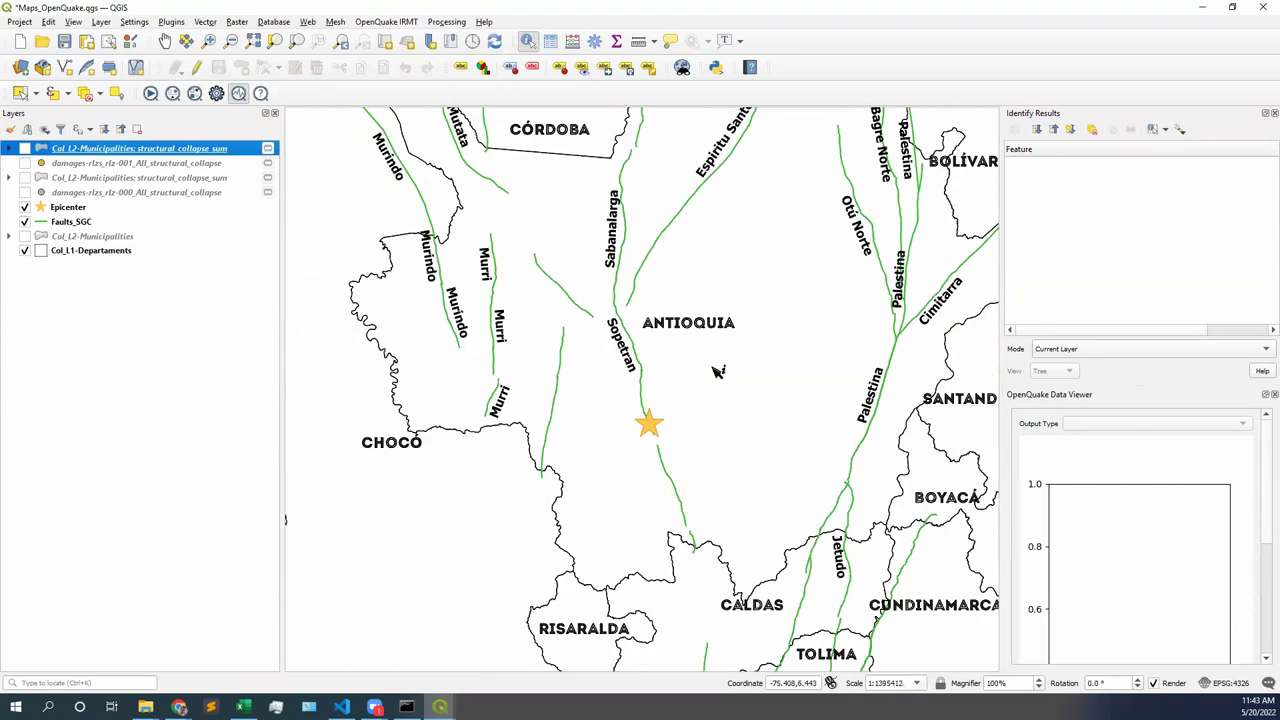
pyautogui.click(25, 236)
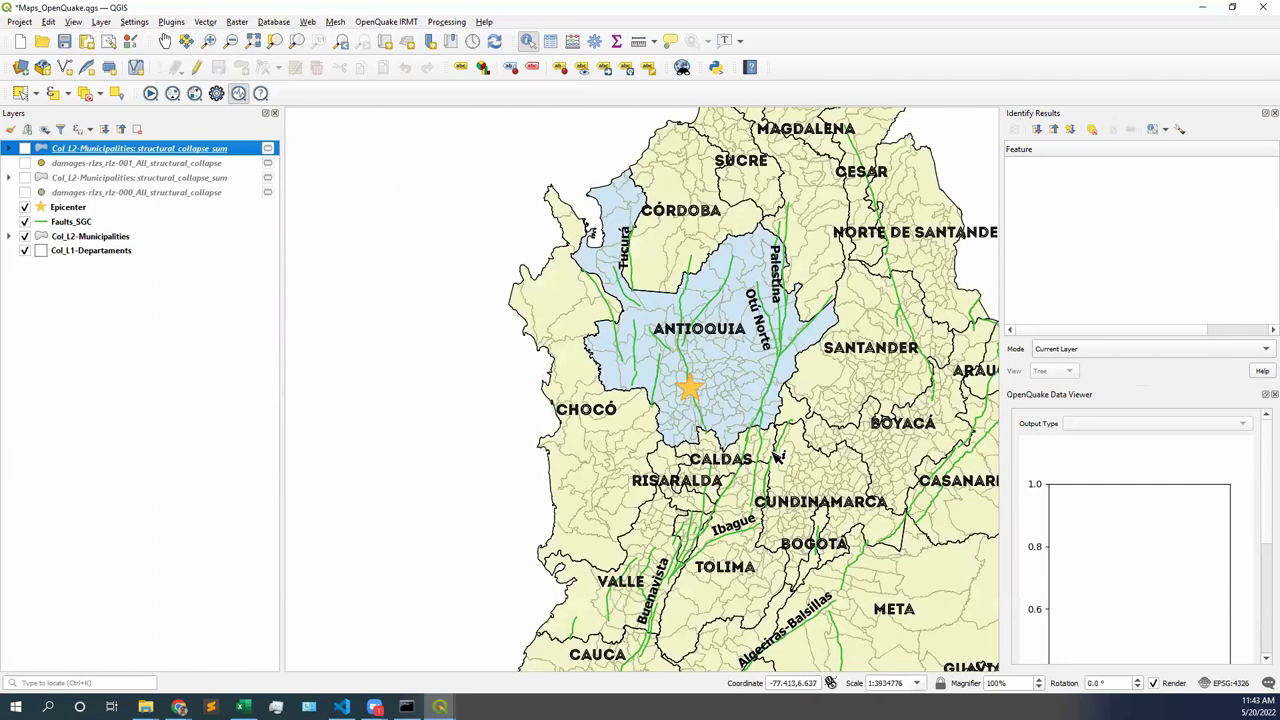
pyautogui.scroll(2, 725, 352)
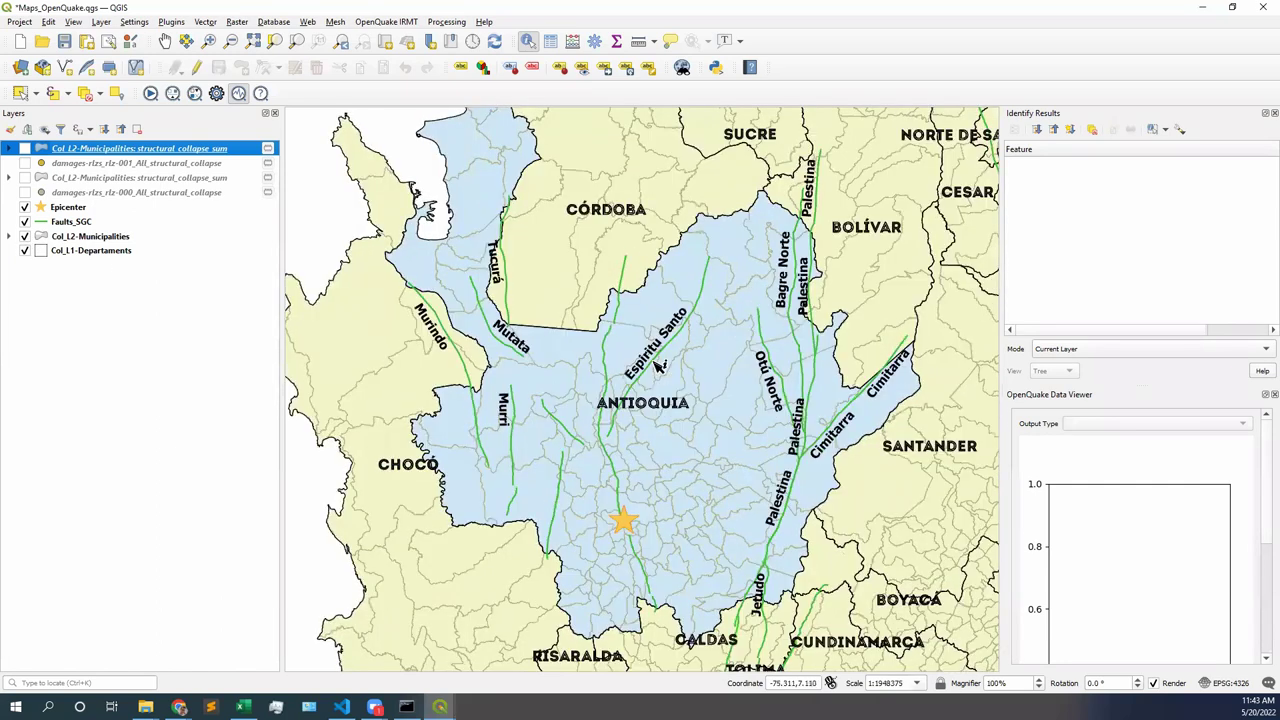
pyautogui.scroll(1, 660, 366)
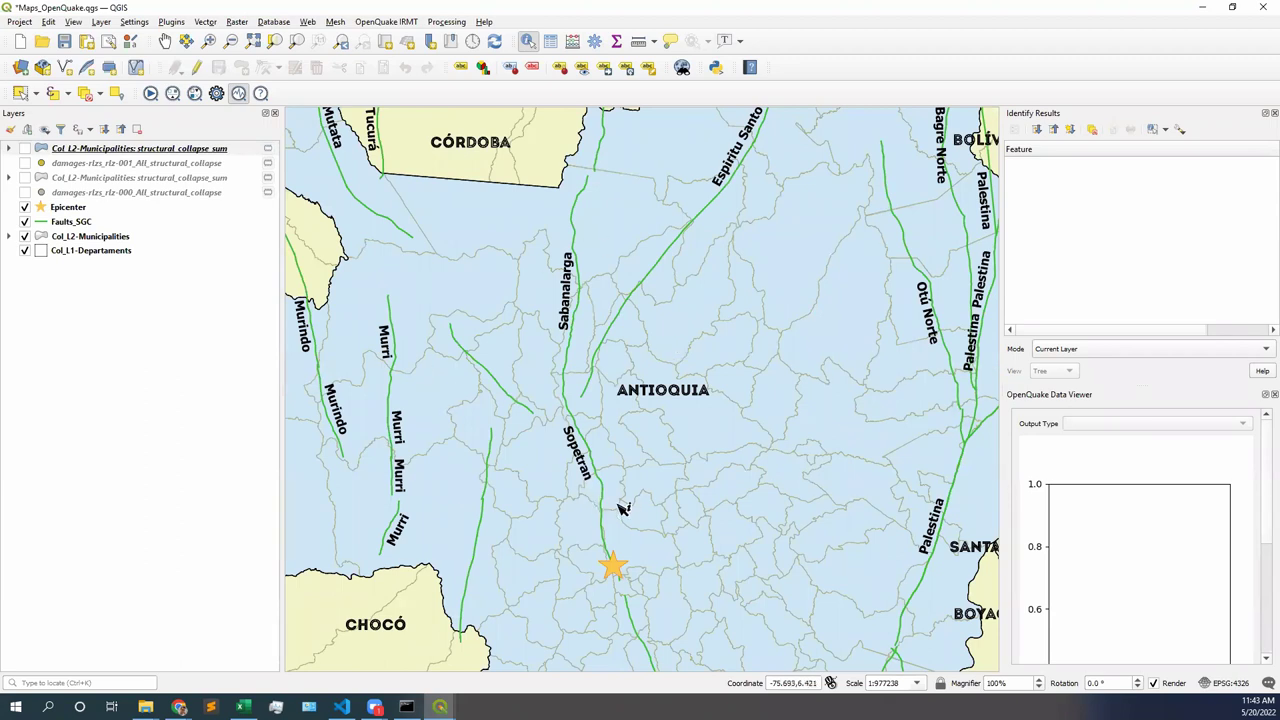
pyautogui.moveTo(625, 414); pyautogui.dragTo(631, 400)
pyautogui.press('Down')
pyautogui.click(634, 397)
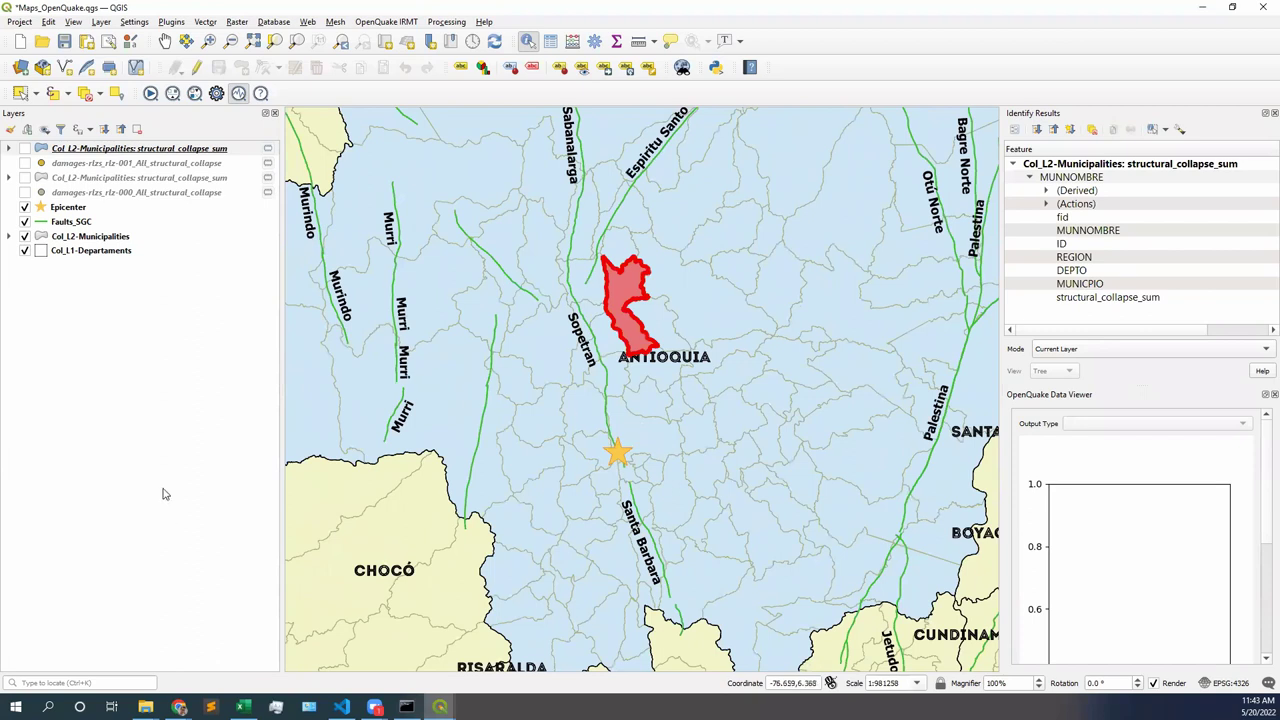
# - Load calculation 5's Average Asset Losses Statistics as a layer with mean realization, all taxonomies and structural losses, aggregated by Col_L2-Municipalities
pyautogui.click(150, 93)
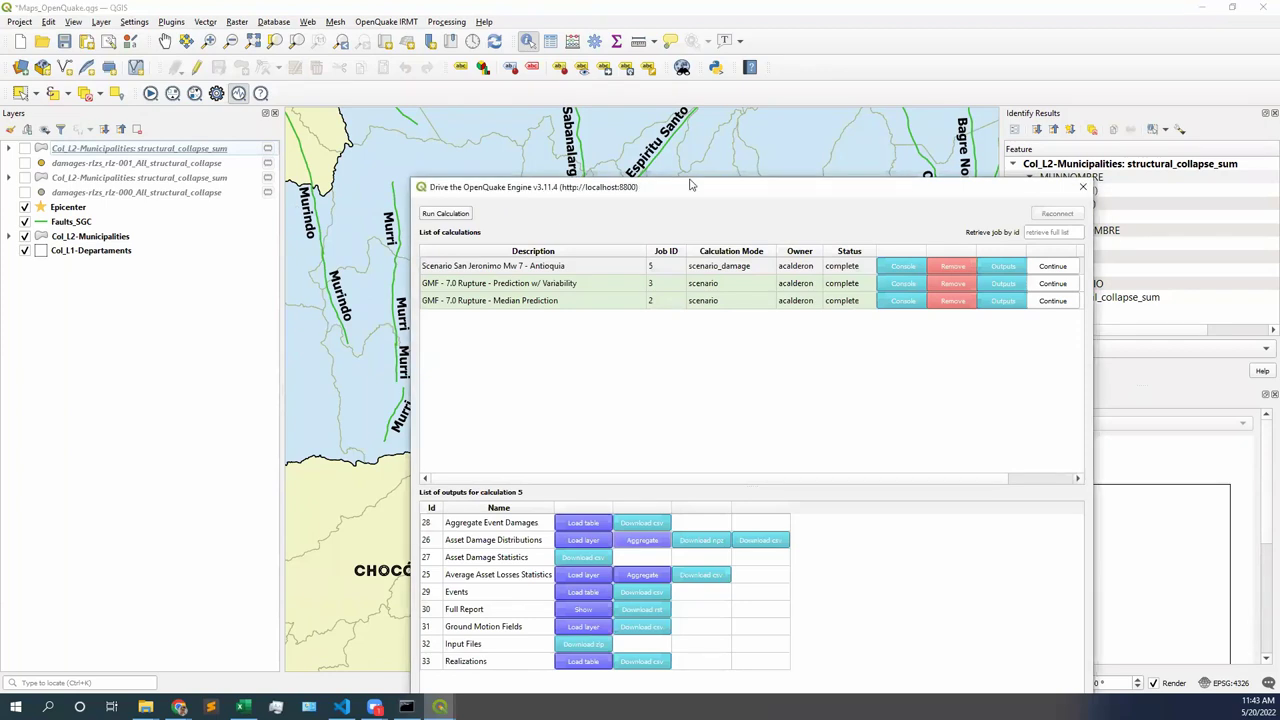
pyautogui.moveTo(689, 186); pyautogui.dragTo(589, 76)
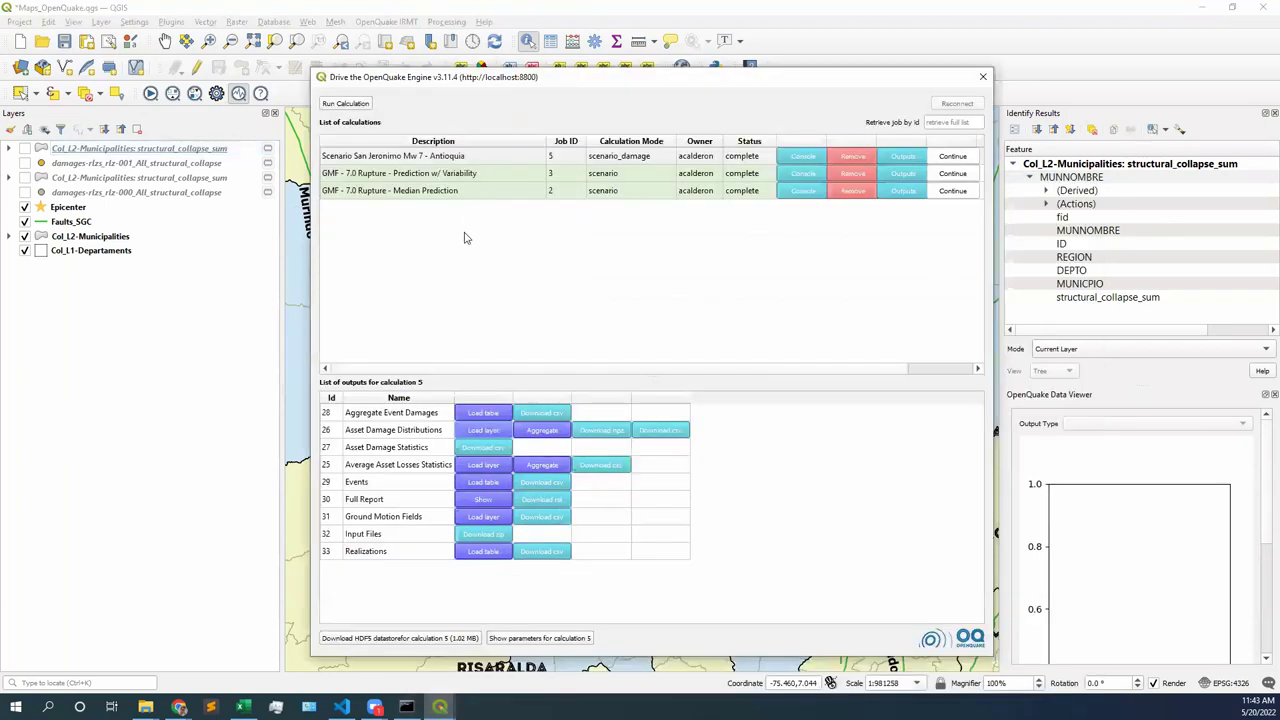
pyautogui.click(496, 465)
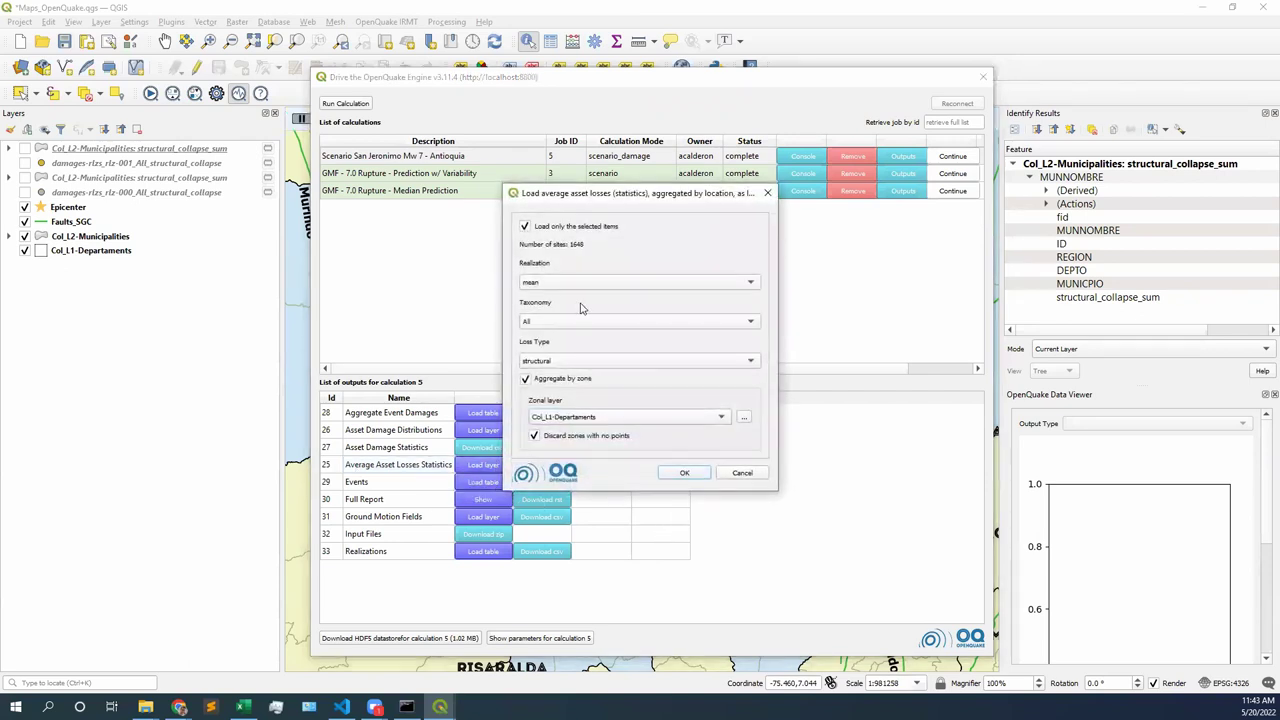
pyautogui.click(569, 282)
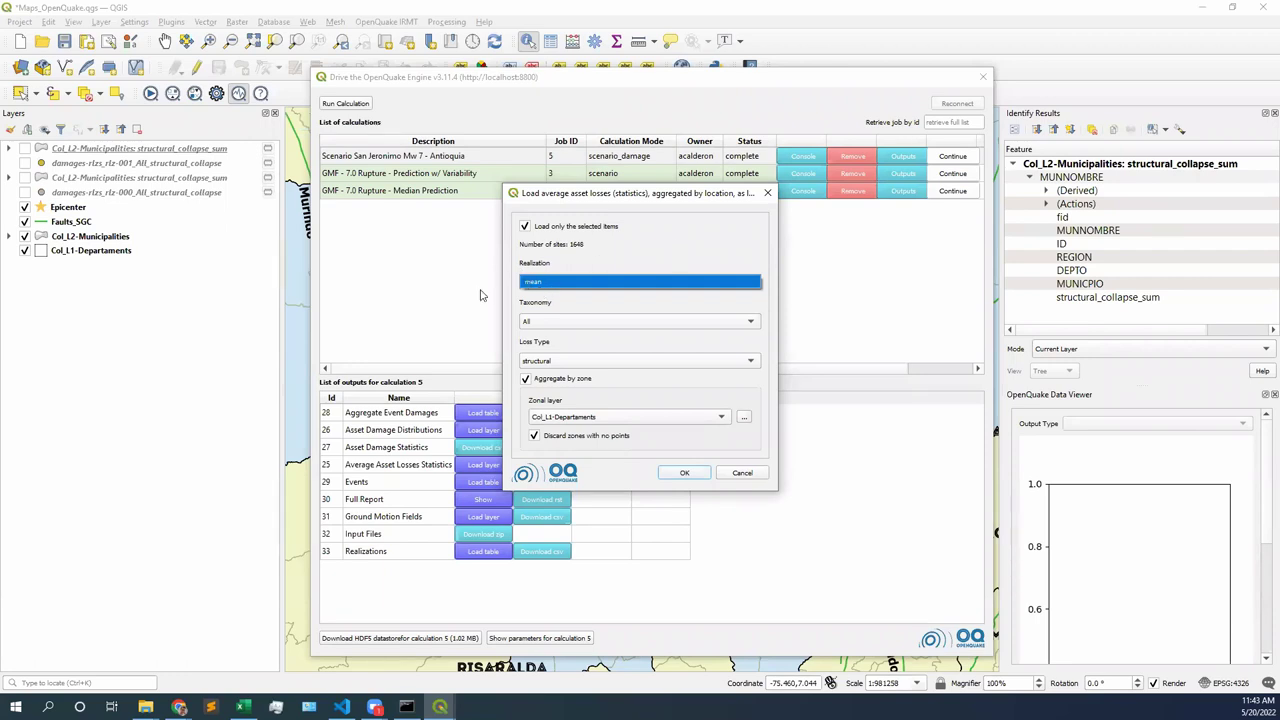
pyautogui.click(557, 287)
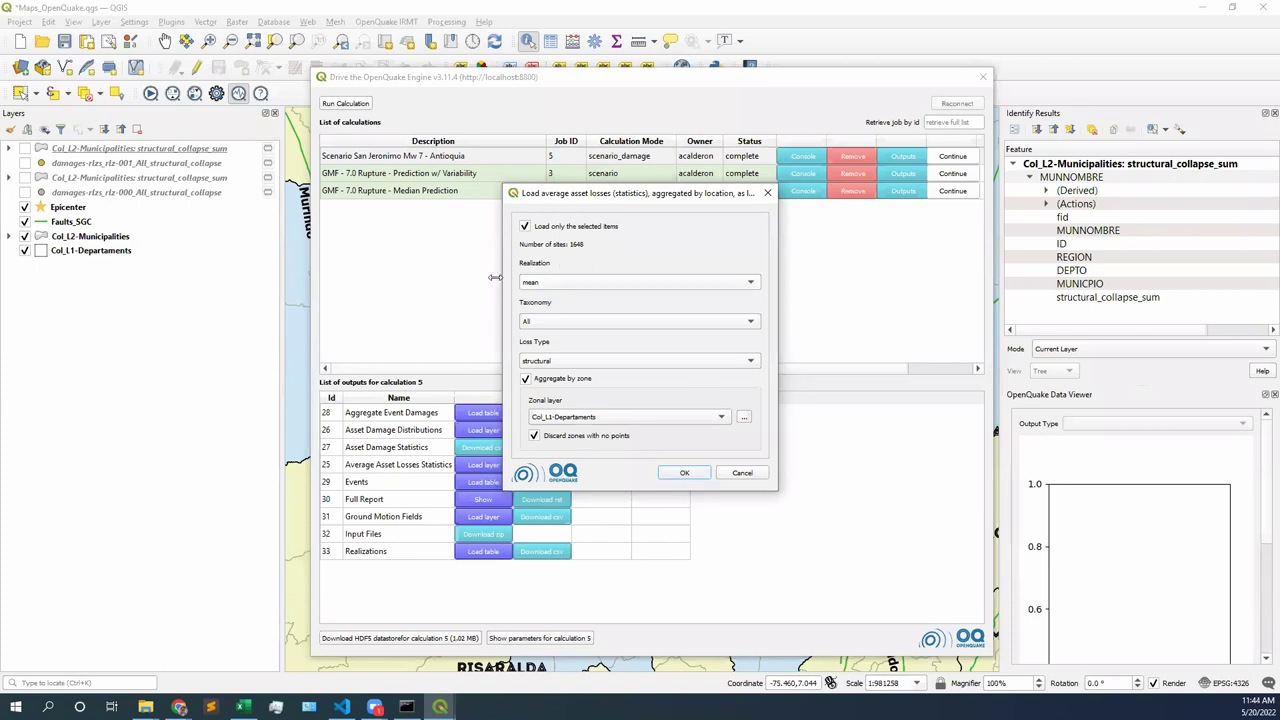
pyautogui.click(573, 324)
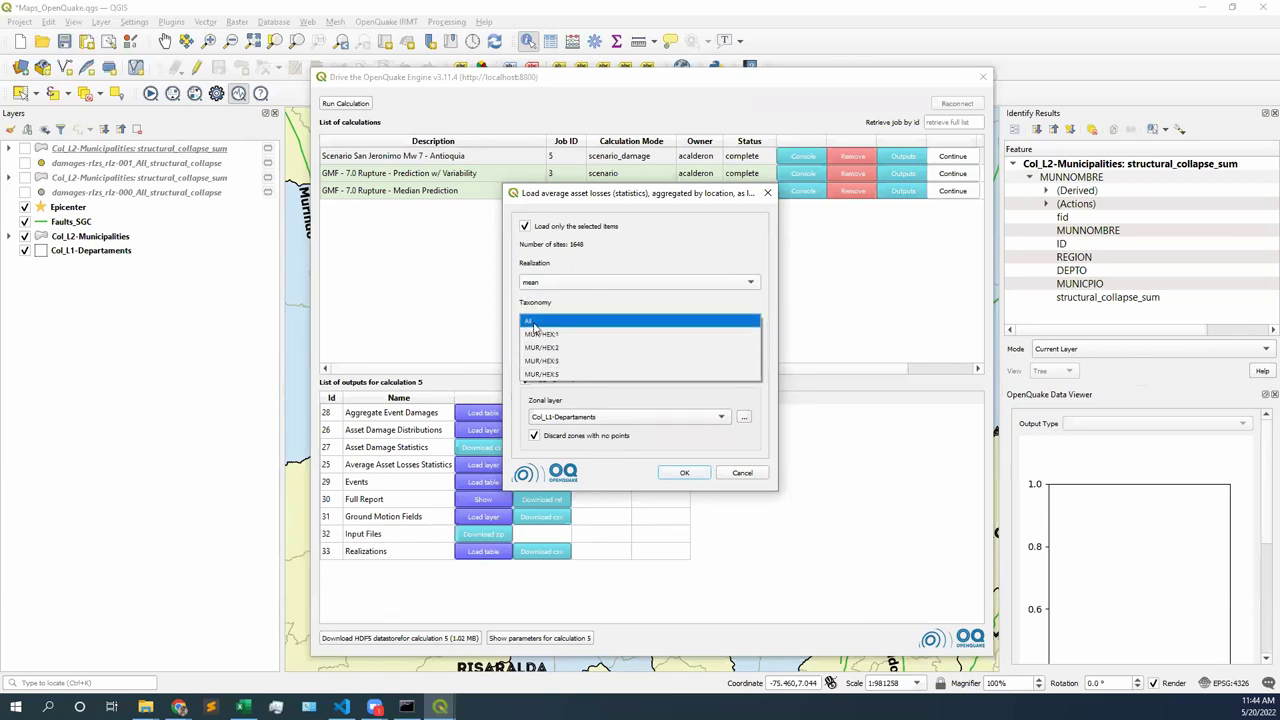
pyautogui.click(560, 321)
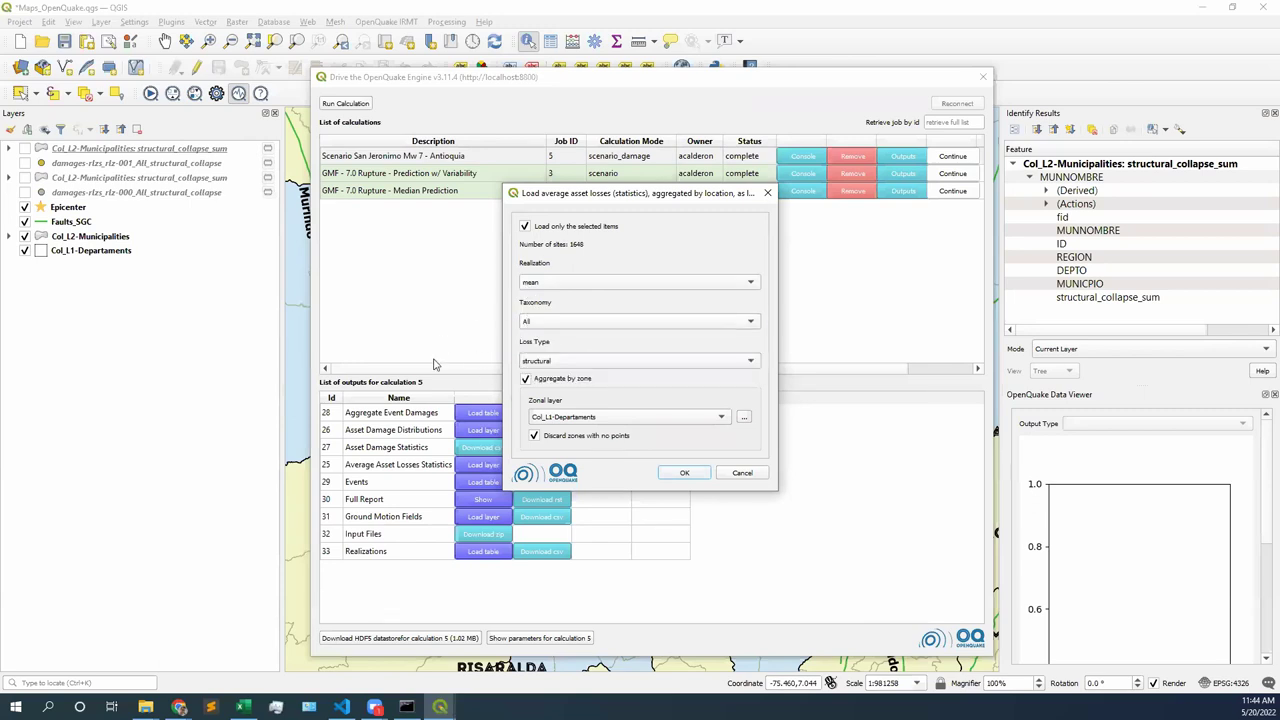
pyautogui.click(722, 417)
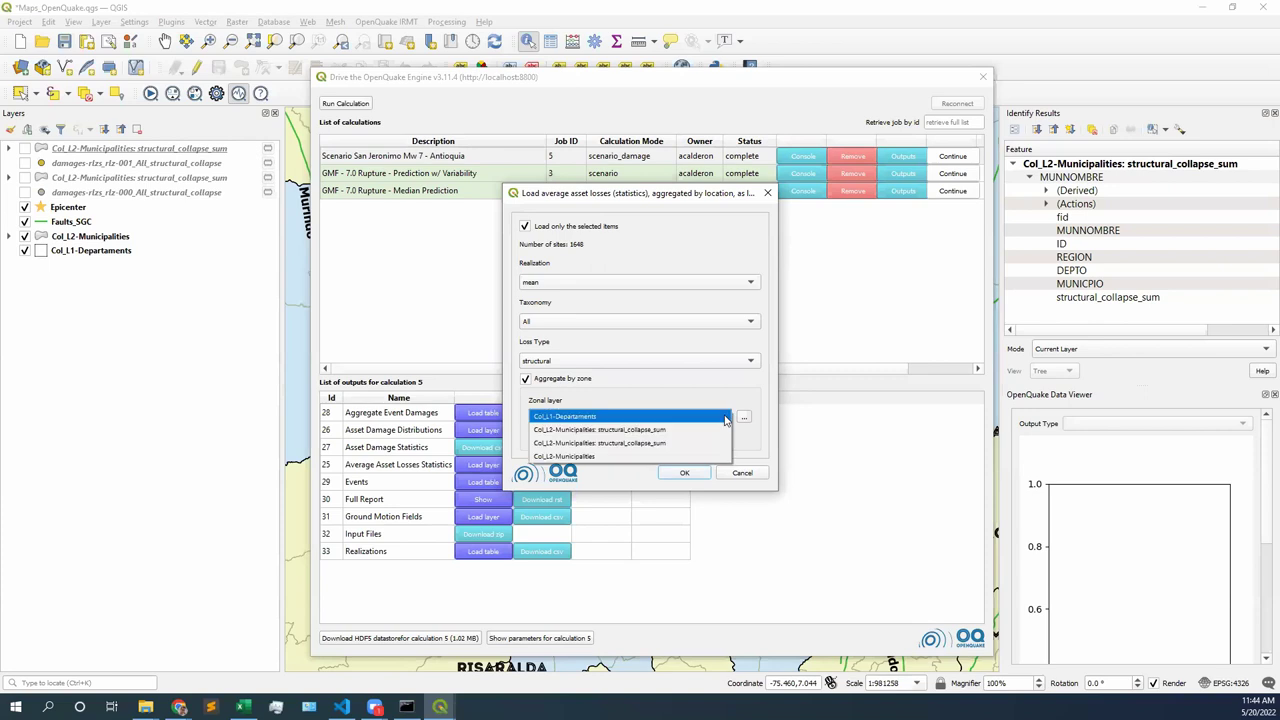
pyautogui.click(584, 458)
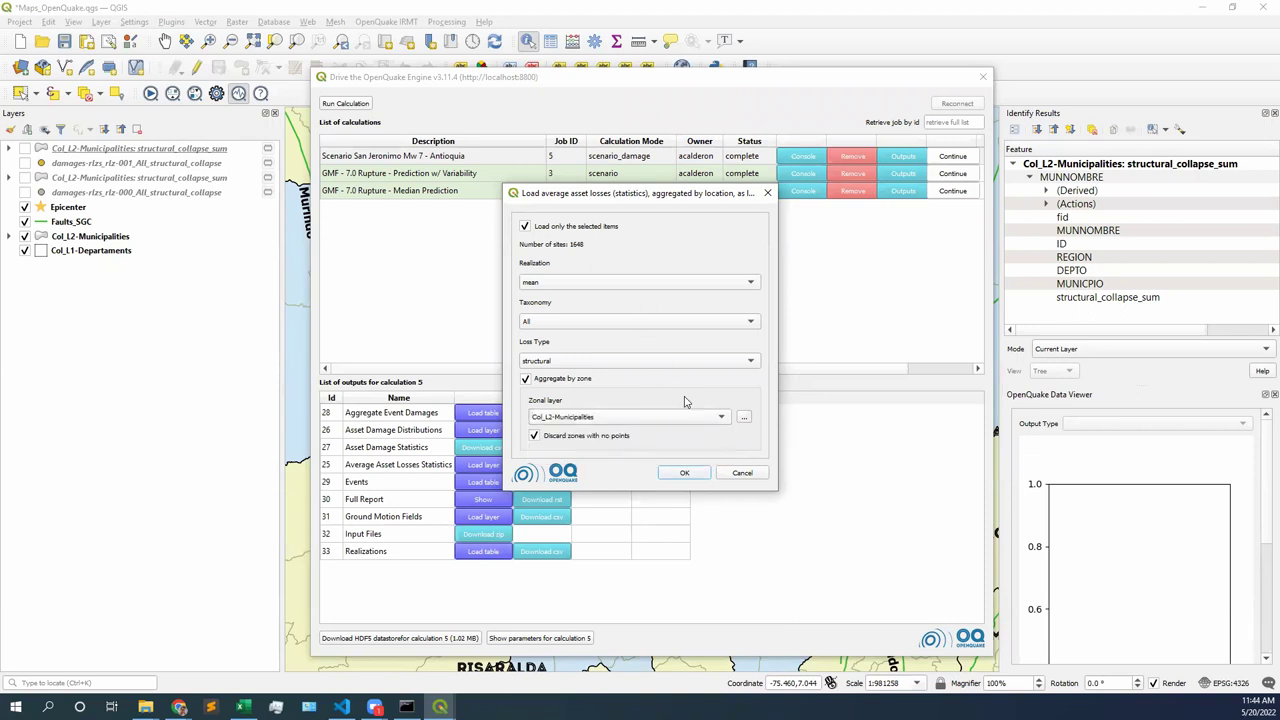
pyautogui.click(693, 476)
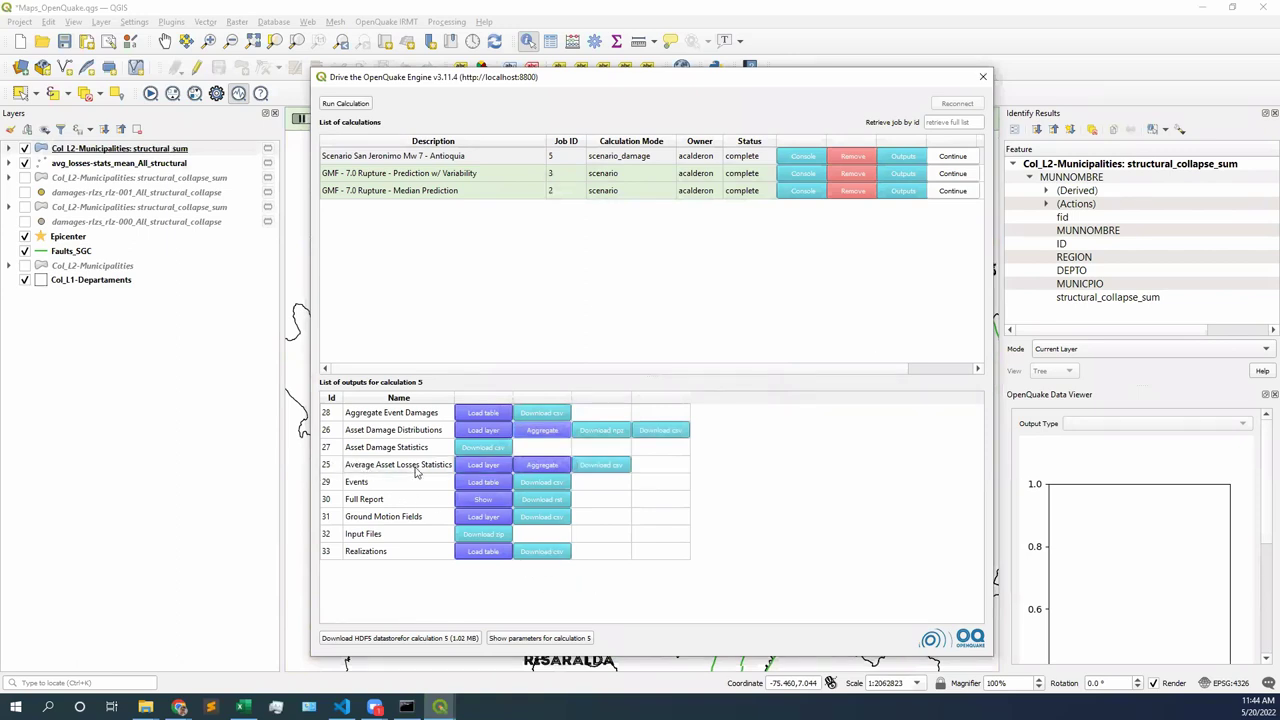
pyautogui.click(500, 467)
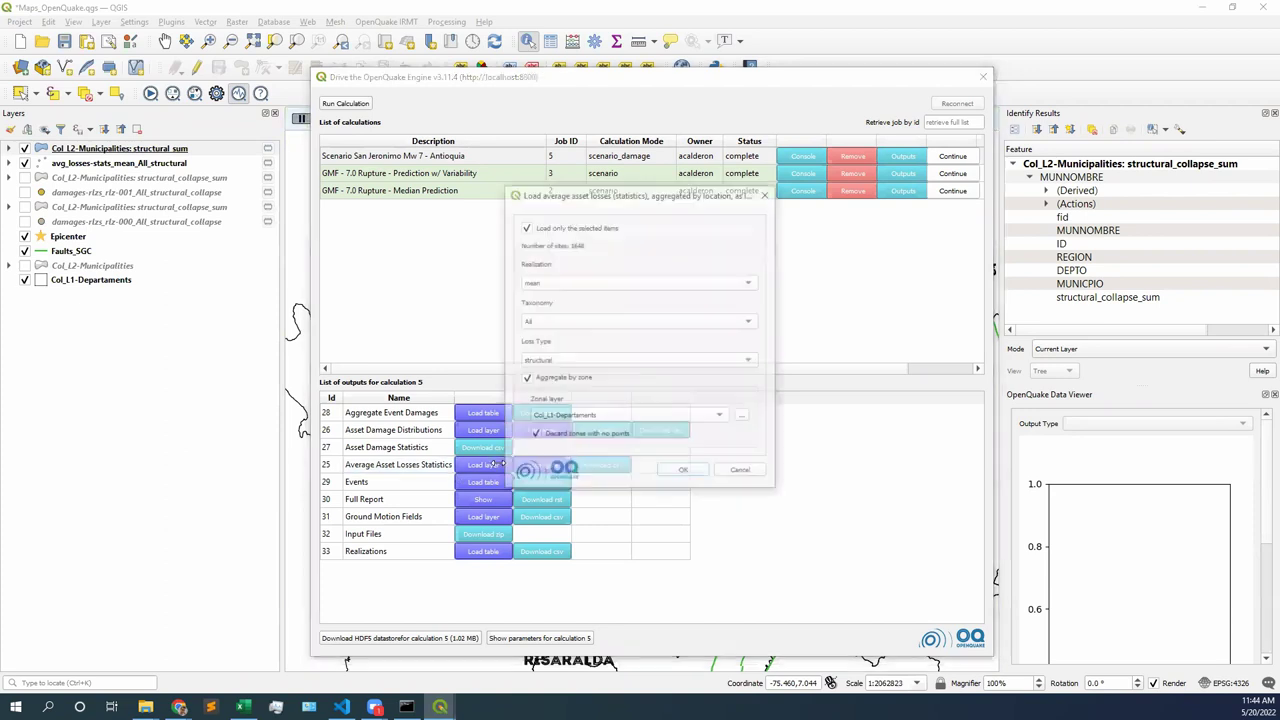
pyautogui.click(590, 285)
pyautogui.click(547, 323)
pyautogui.click(547, 323)
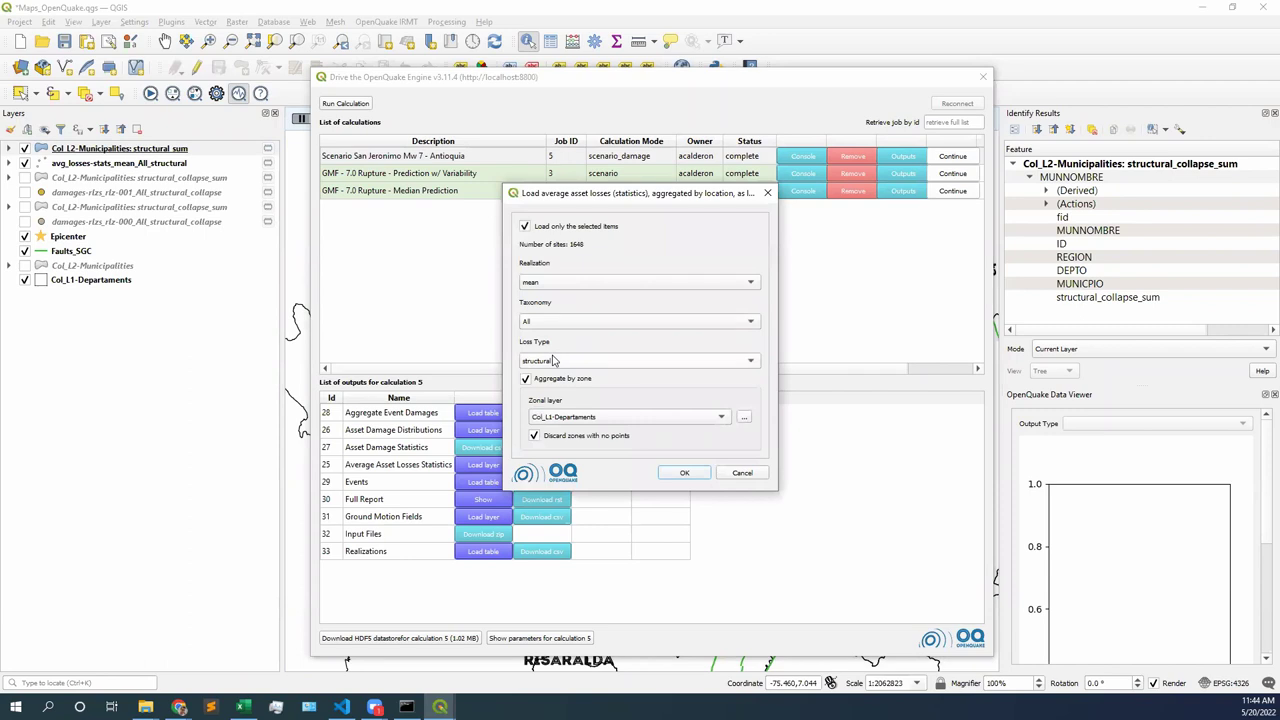
pyautogui.click(557, 361)
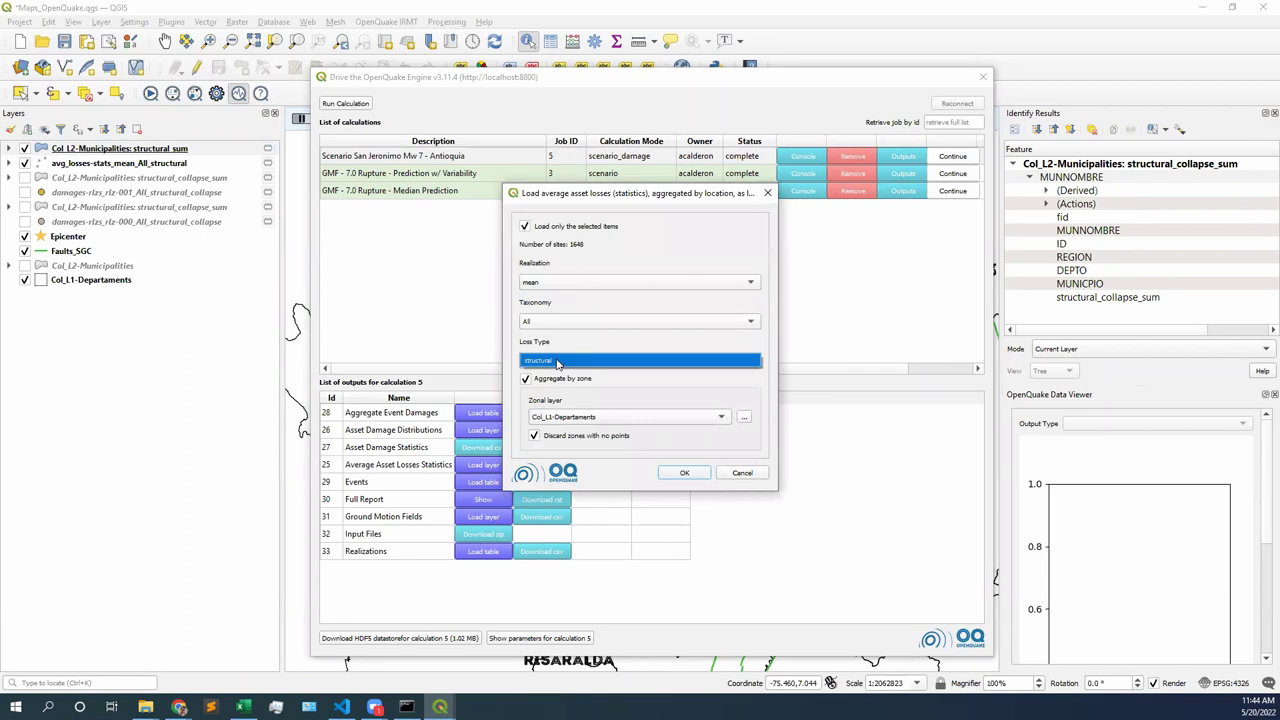
pyautogui.click(598, 418)
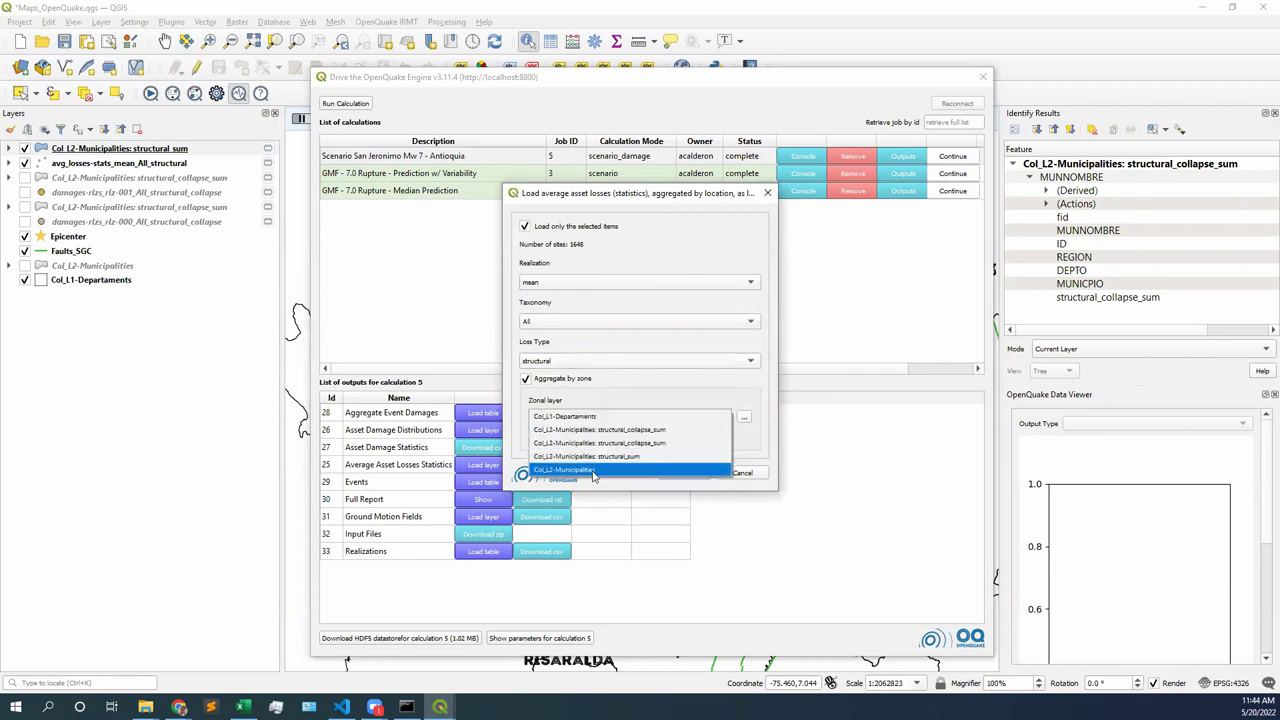
pyautogui.click(594, 470)
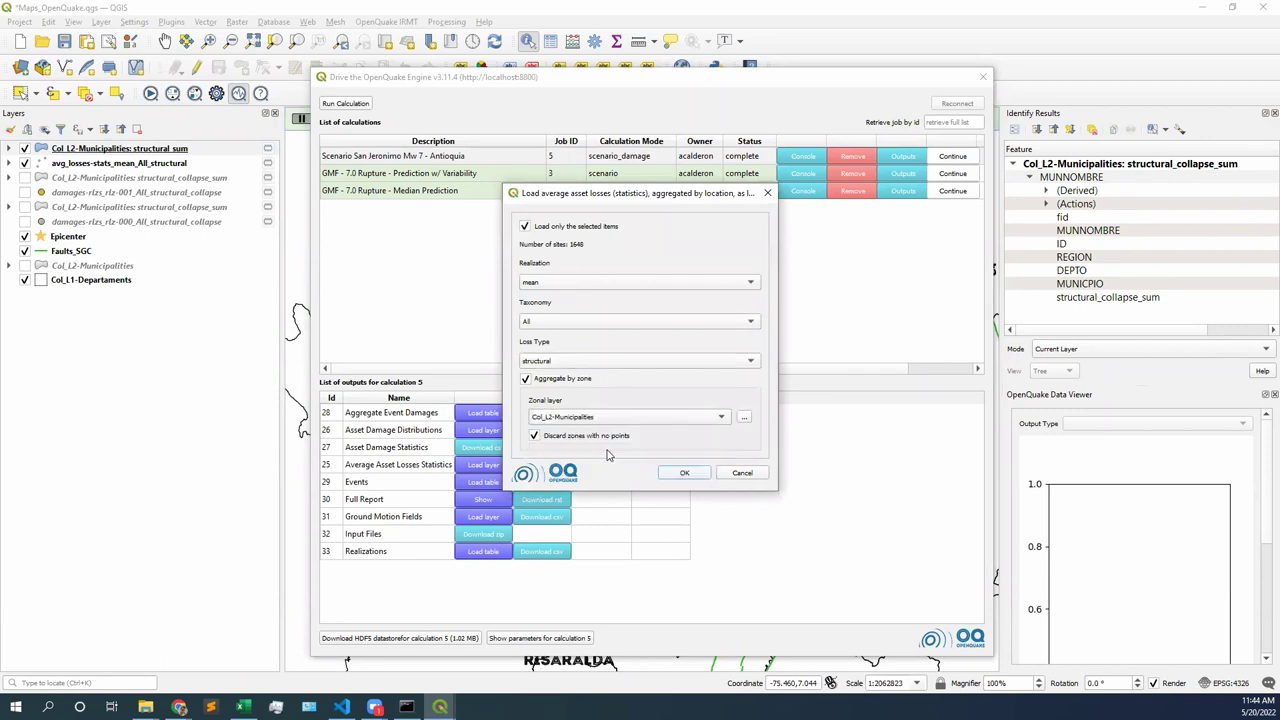
pyautogui.click(742, 475)
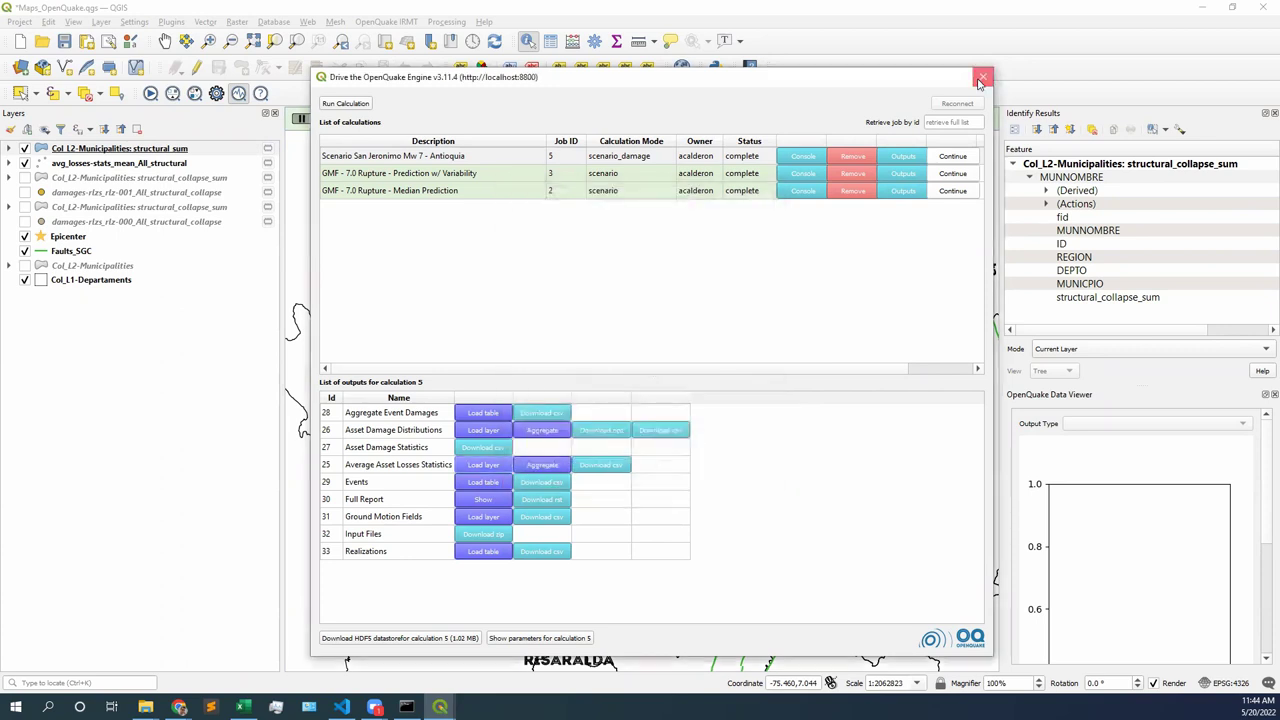
# - Close the OpenQuake engine window and hide the avg_losses-stats_mean_All_structural point layer, leaving the municipal structural_sum map displayed
pyautogui.click(980, 83)
pyautogui.moveTo(600, 490); pyautogui.dragTo(640, 446)
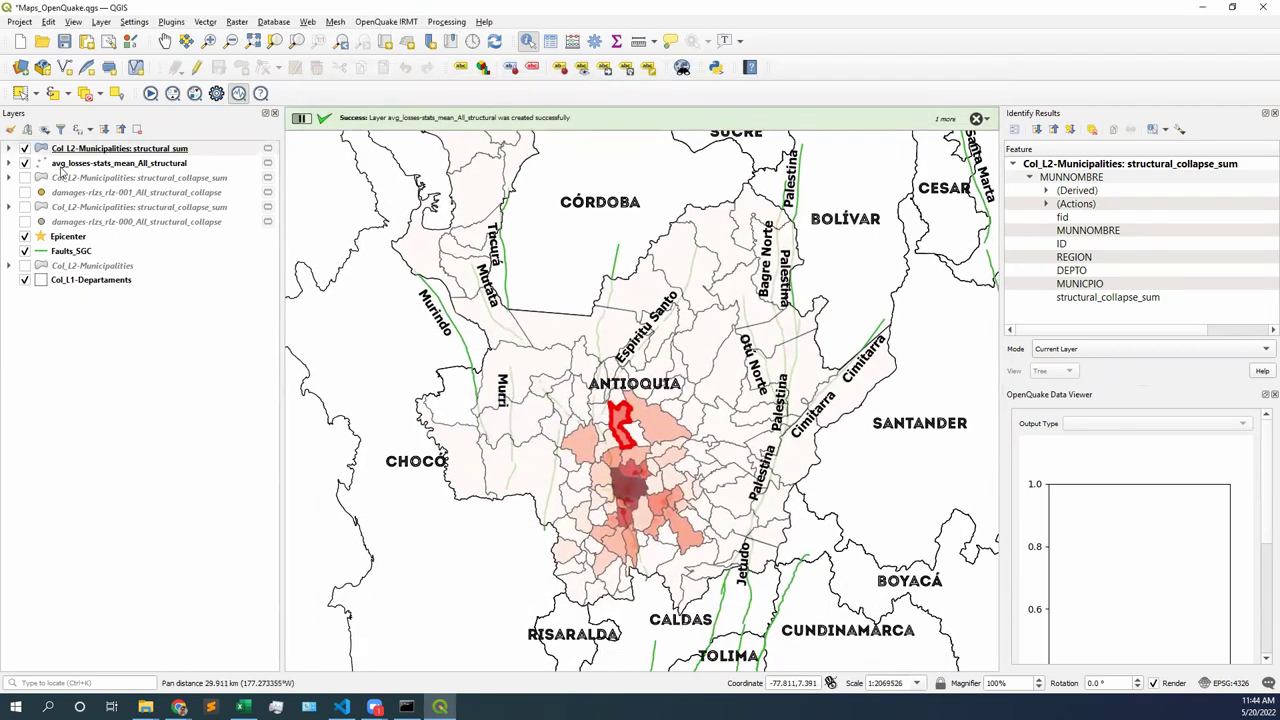
pyautogui.click(24, 163)
pyautogui.moveTo(590, 523); pyautogui.dragTo(588, 510)
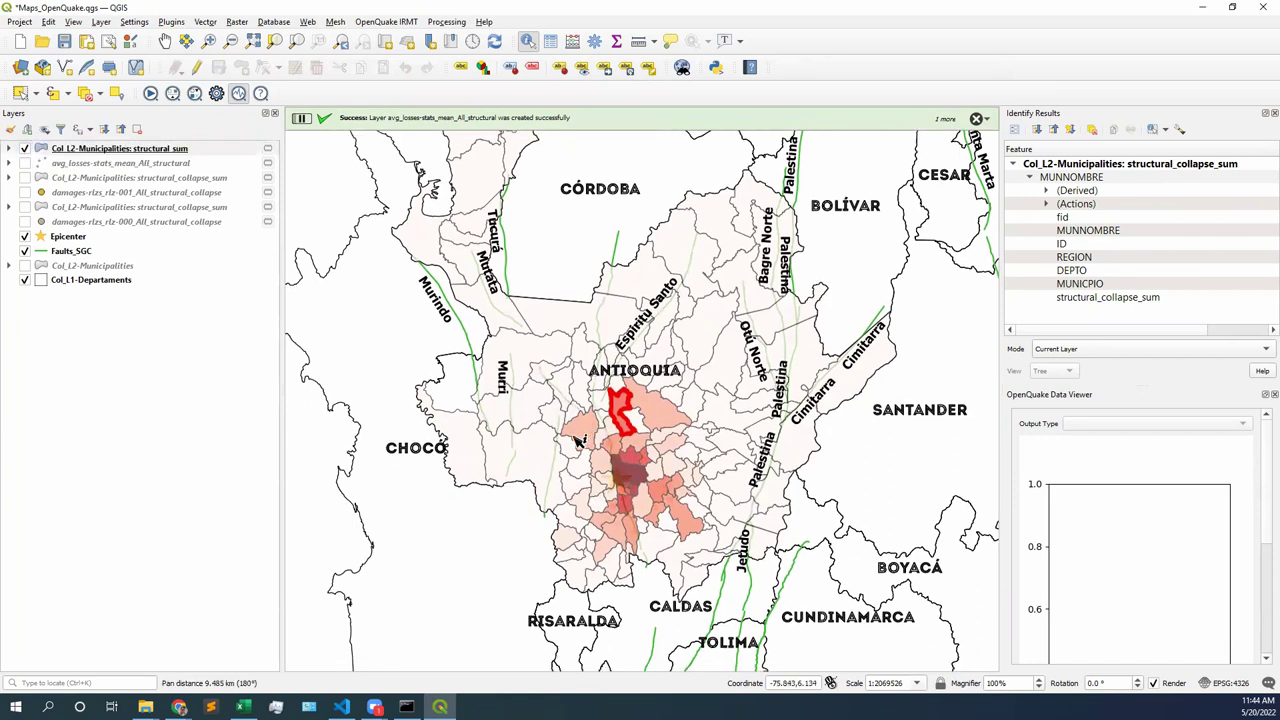
# - Identify the darkest municipality beside the epicenter on the structural_sum layer and widen the identify results to read its attributes
pyautogui.moveTo(578, 441); pyautogui.dragTo(576, 428)
pyautogui.scroll(2, 600, 425)
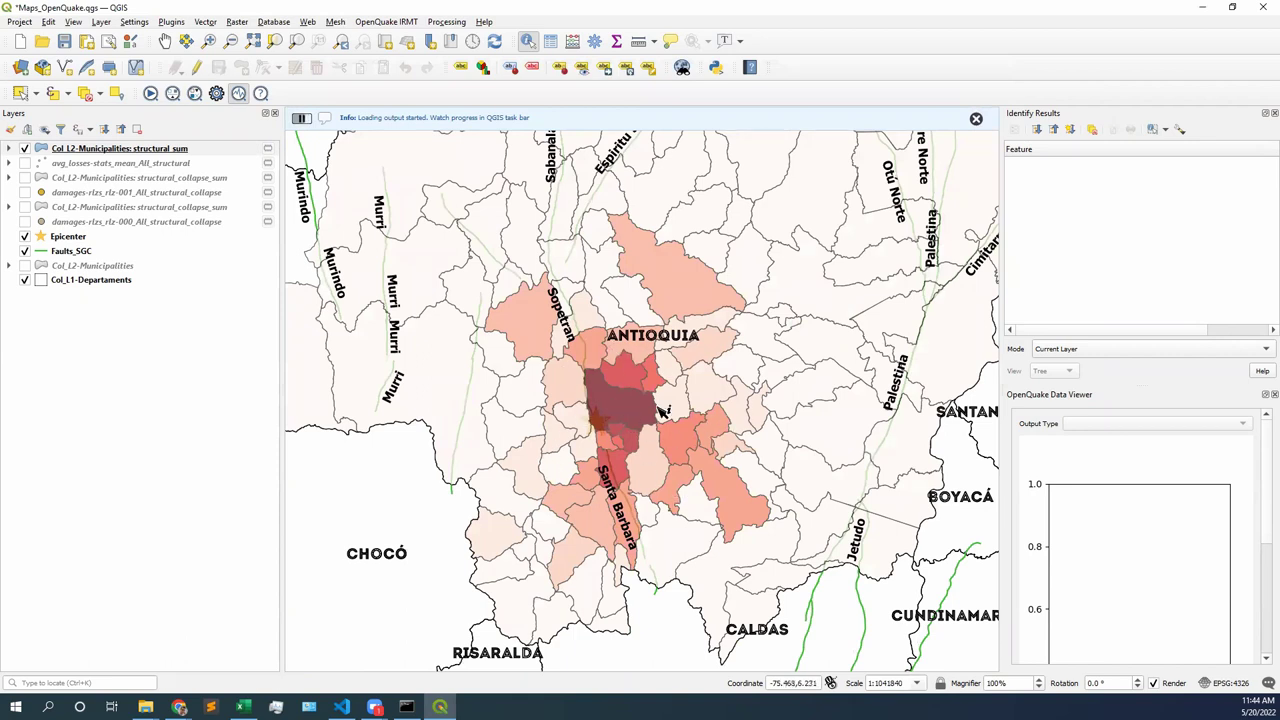
pyautogui.scroll(2, 630, 414)
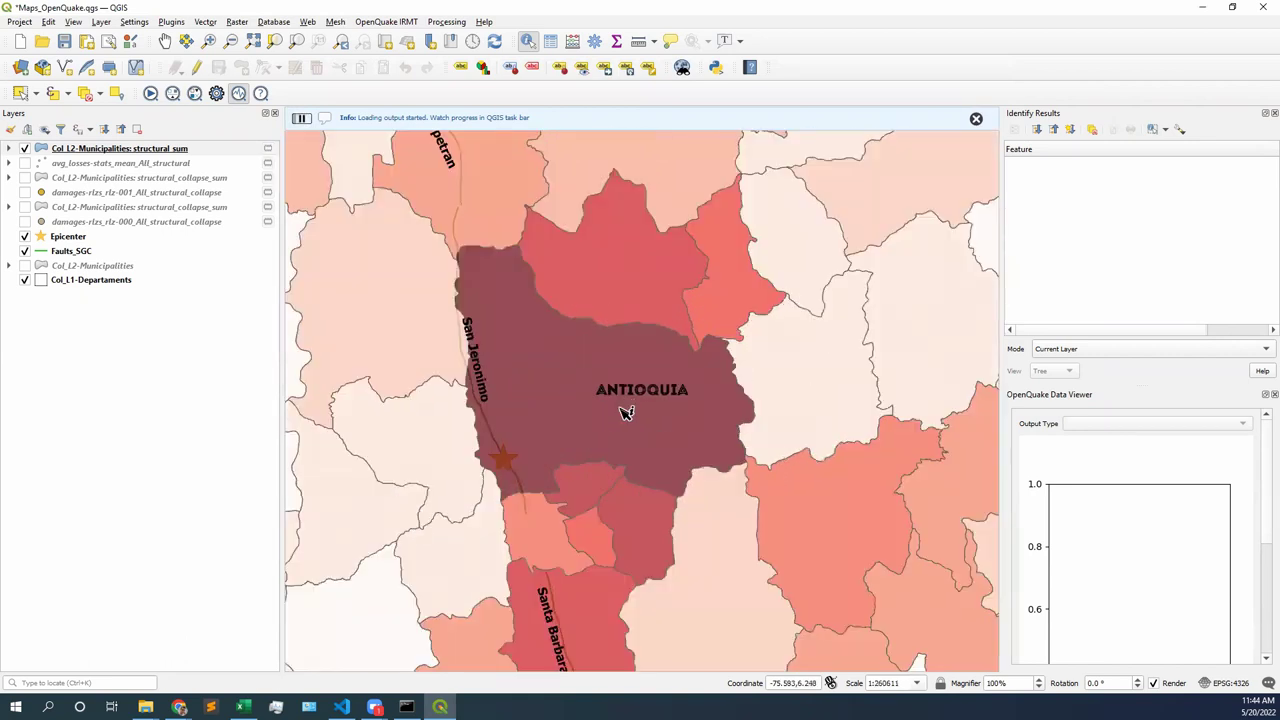
pyautogui.moveTo(625, 413); pyautogui.dragTo(595, 446)
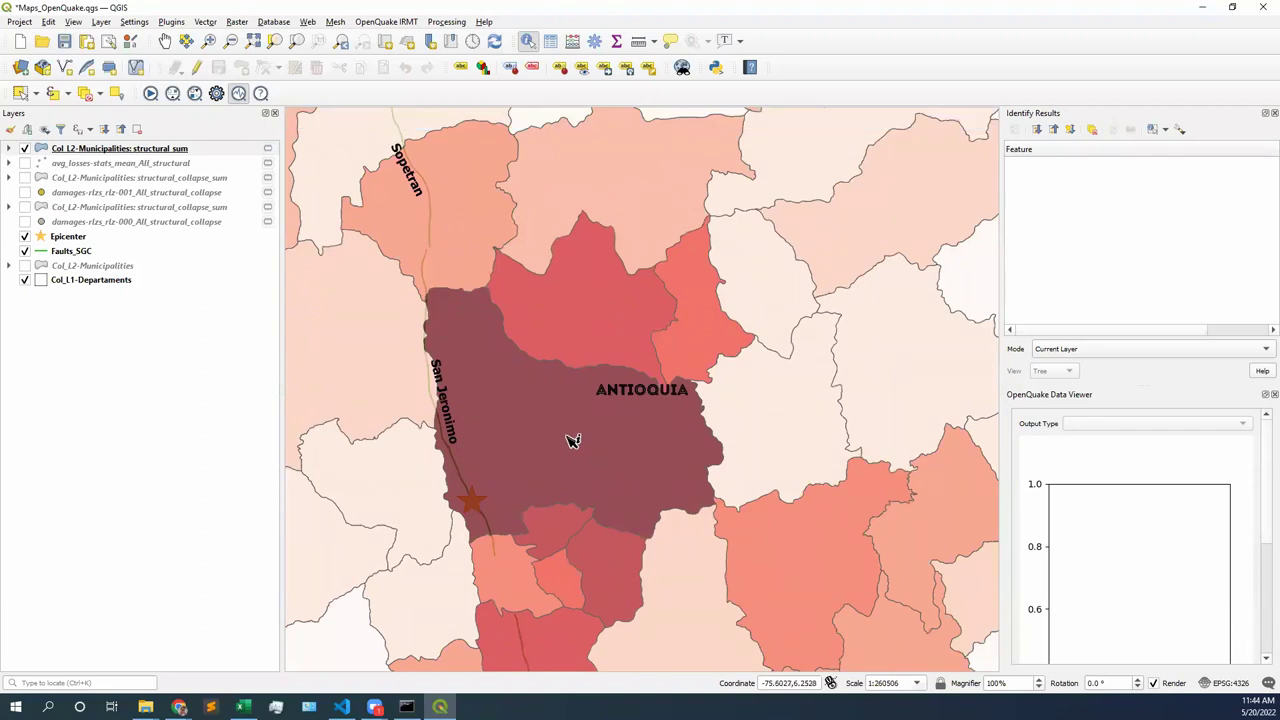
pyautogui.click(106, 151)
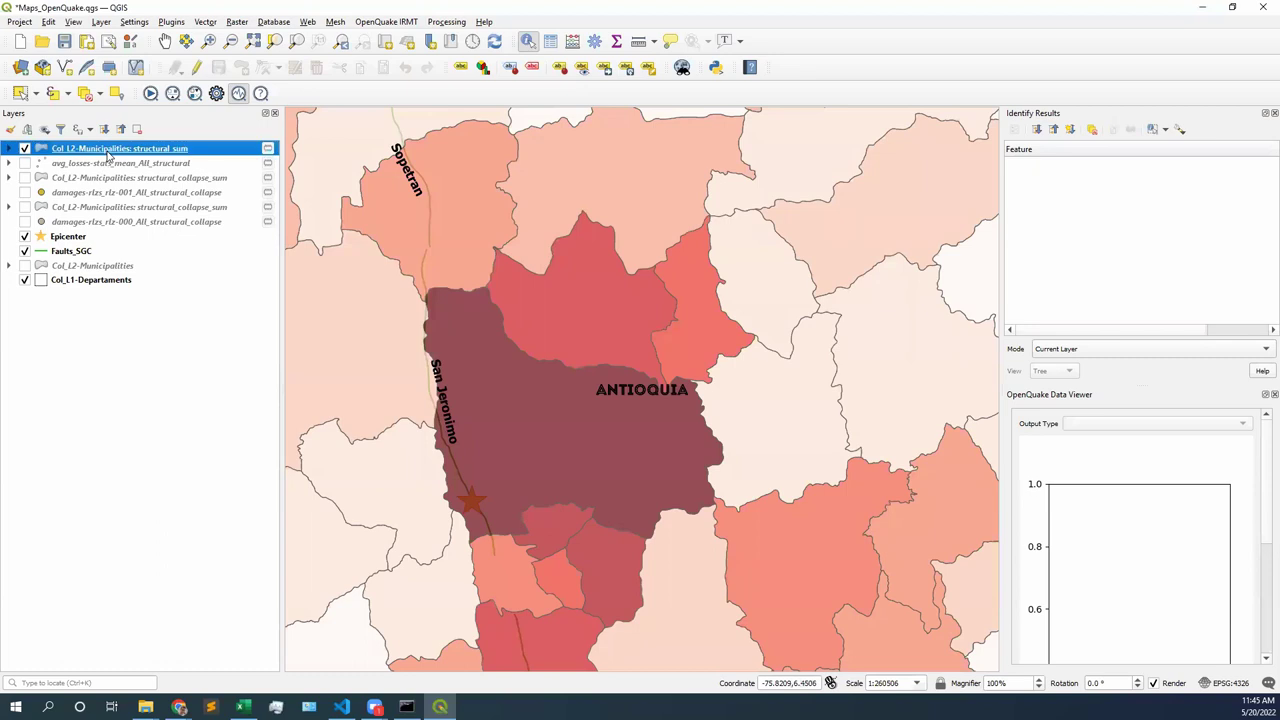
pyautogui.click(572, 427)
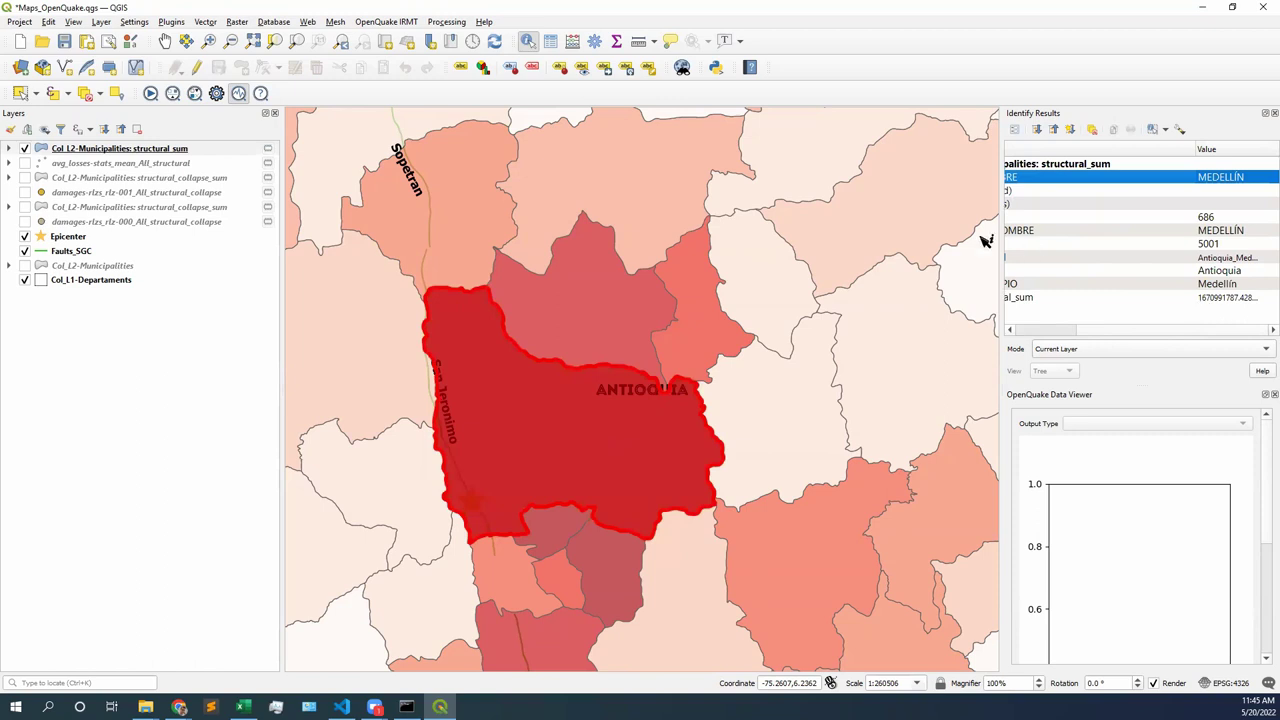
pyautogui.moveTo(998, 254); pyautogui.dragTo(794, 314)
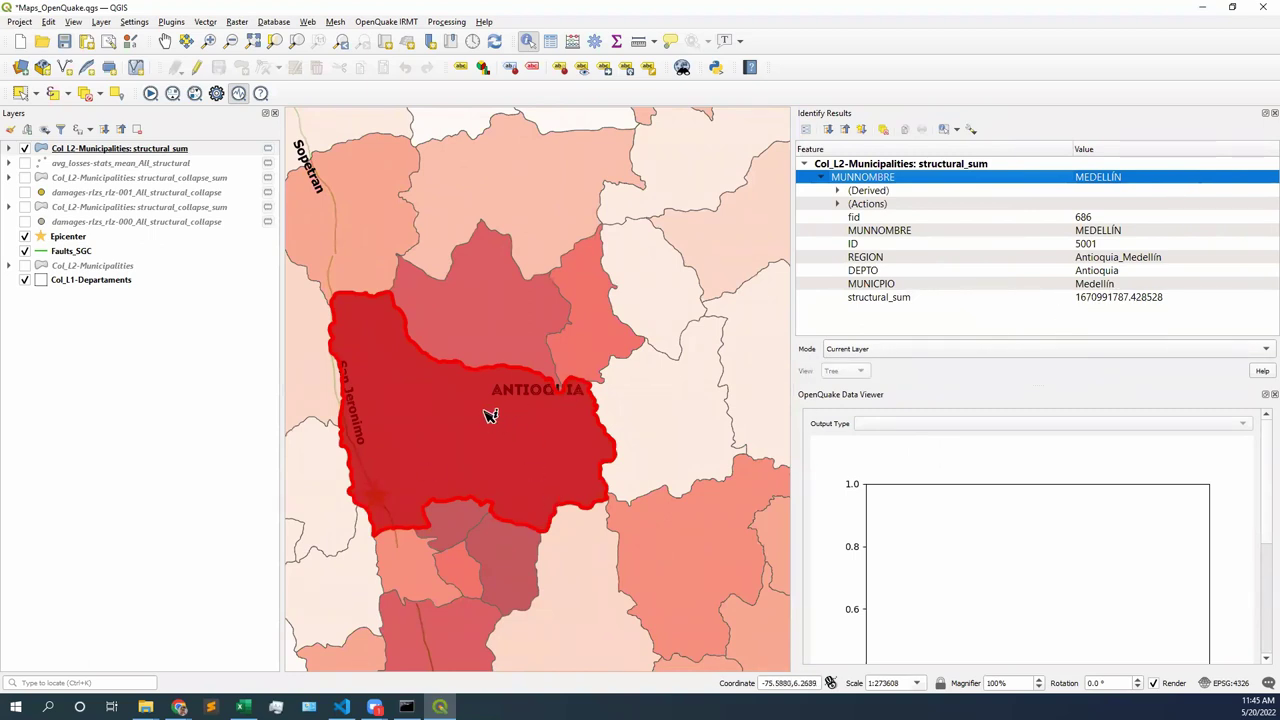
# - Examine the losses around Medellín and identify the shaded municipality of Santa Rosa de Osos to its northeast
pyautogui.moveTo(491, 417); pyautogui.dragTo(417, 366)
pyautogui.scroll(-2, 380, 582)
pyautogui.moveTo(373, 511); pyautogui.dragTo(474, 412)
pyautogui.scroll(3, 449, 423)
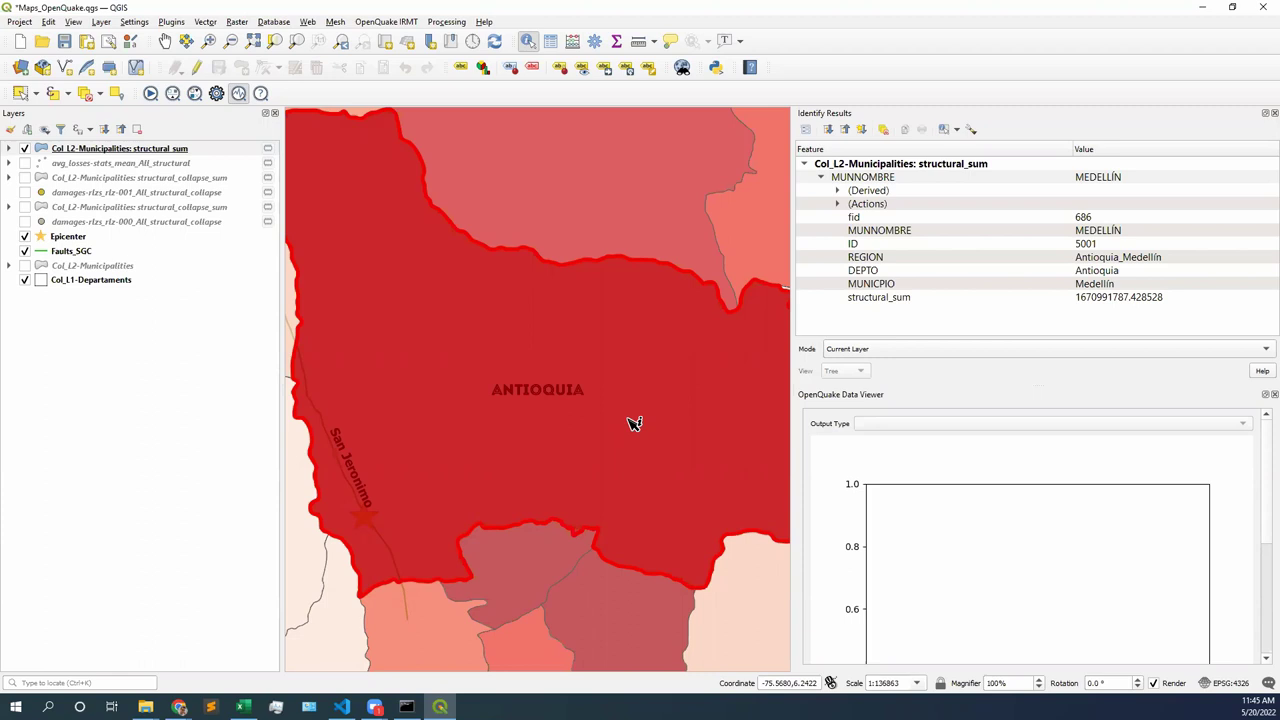
pyautogui.scroll(-1, 570, 398)
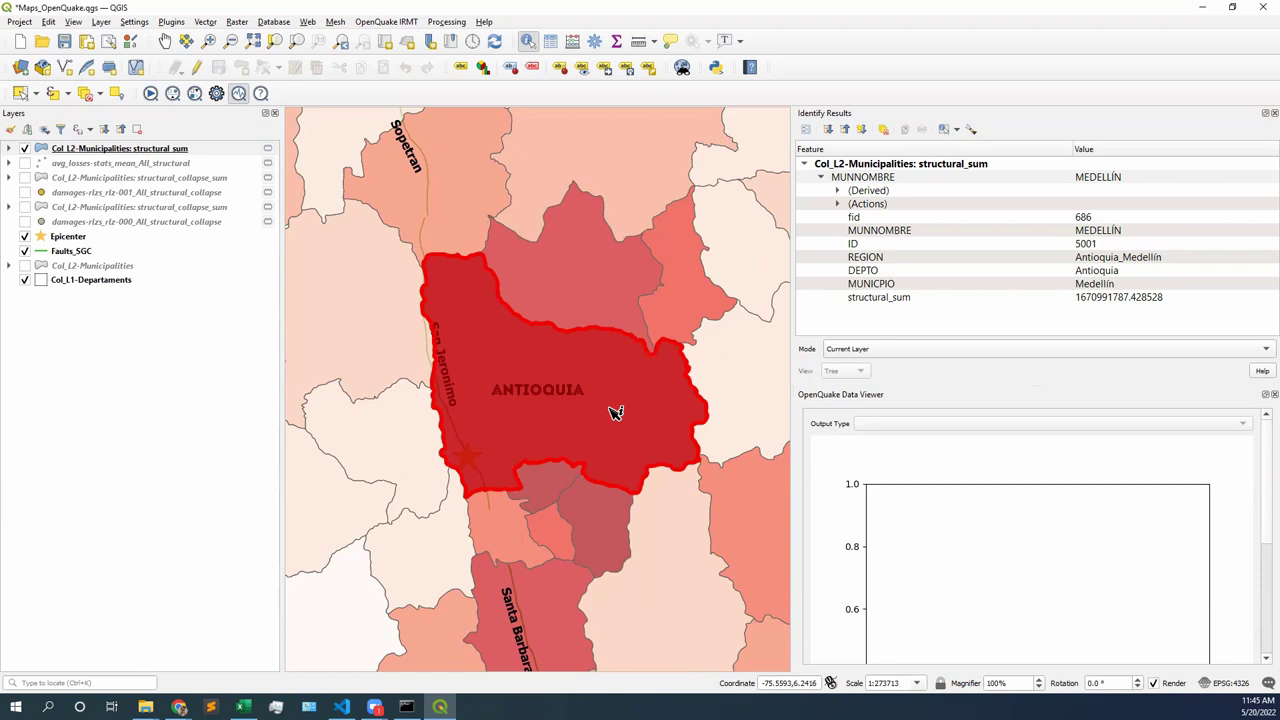
pyautogui.scroll(-1, 617, 380)
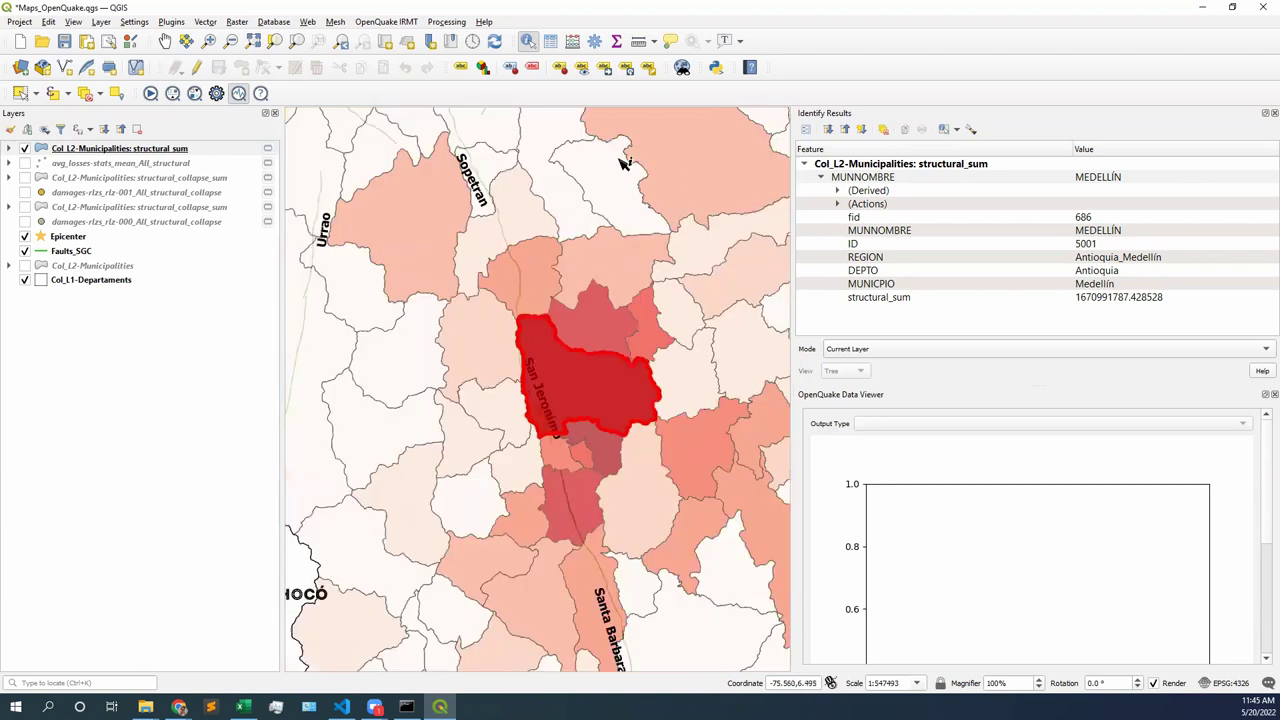
pyautogui.moveTo(600, 274); pyautogui.dragTo(578, 327)
pyautogui.scroll(-1, 578, 327)
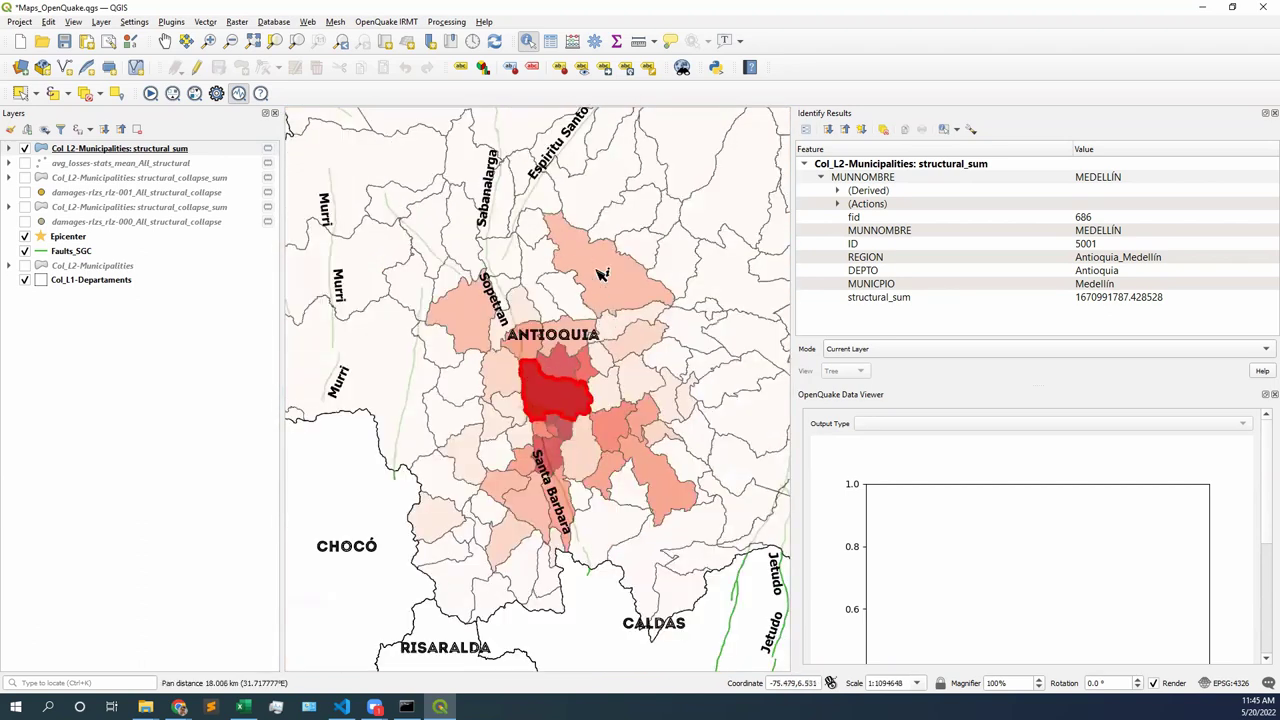
pyautogui.click(615, 280)
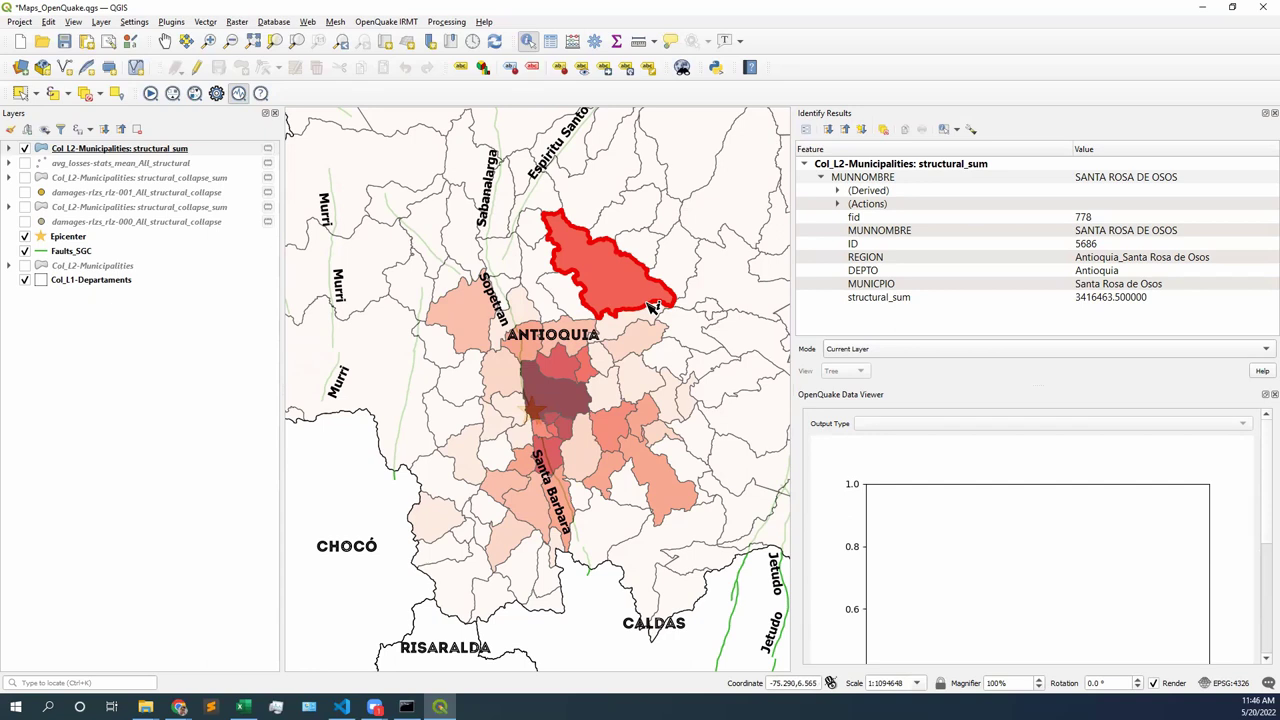
# - Hide the Col_L2-Municipalities: structural_sum layer and narrow the layer list to give the map more room
pyautogui.click(163, 365)
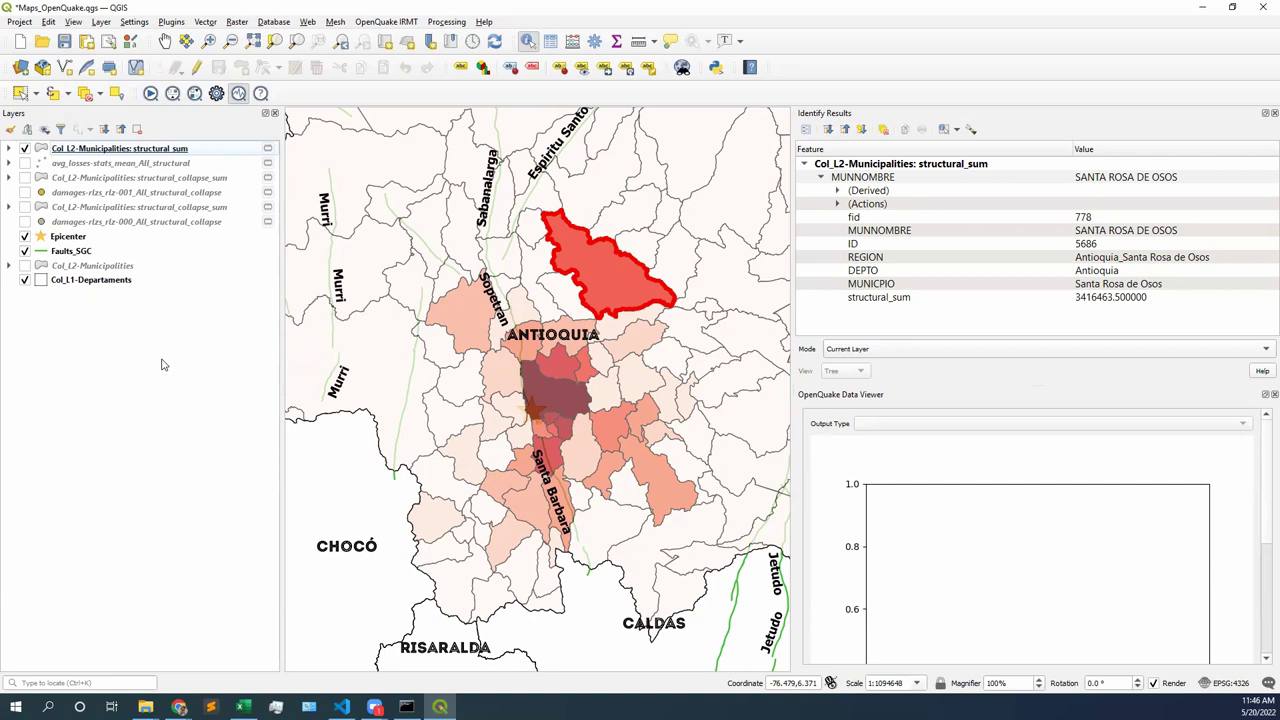
pyautogui.click(25, 148)
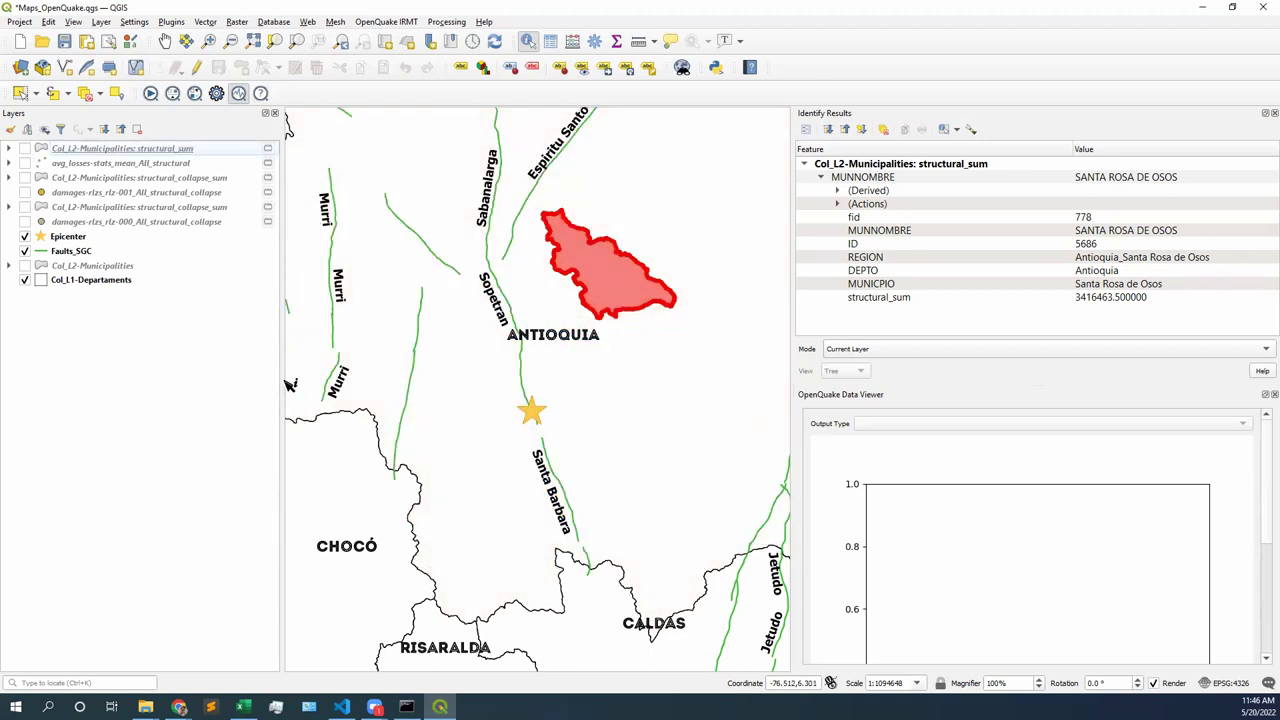
pyautogui.moveTo(281, 378); pyautogui.dragTo(177, 400)
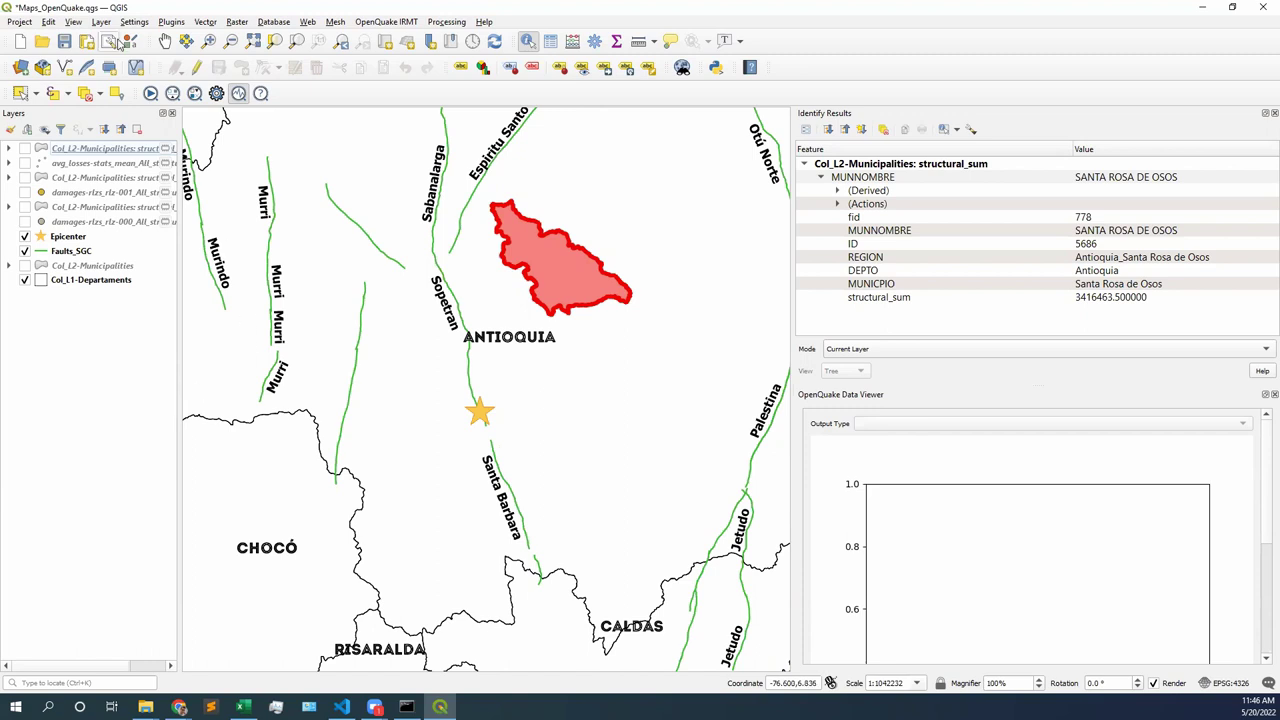
# - Review calculation 5's outputs in the OpenQuake engine window and on the engine page in Chrome, and return to QGIS
pyautogui.click(150, 93)
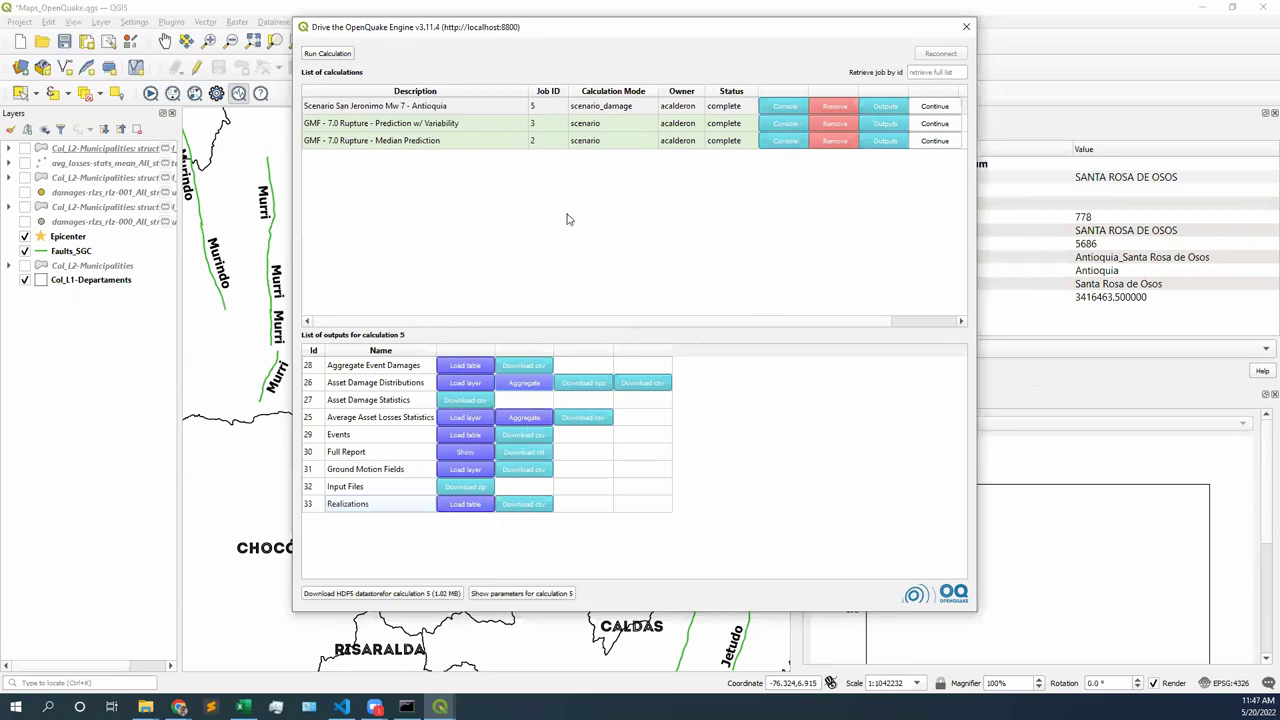
pyautogui.click(966, 26)
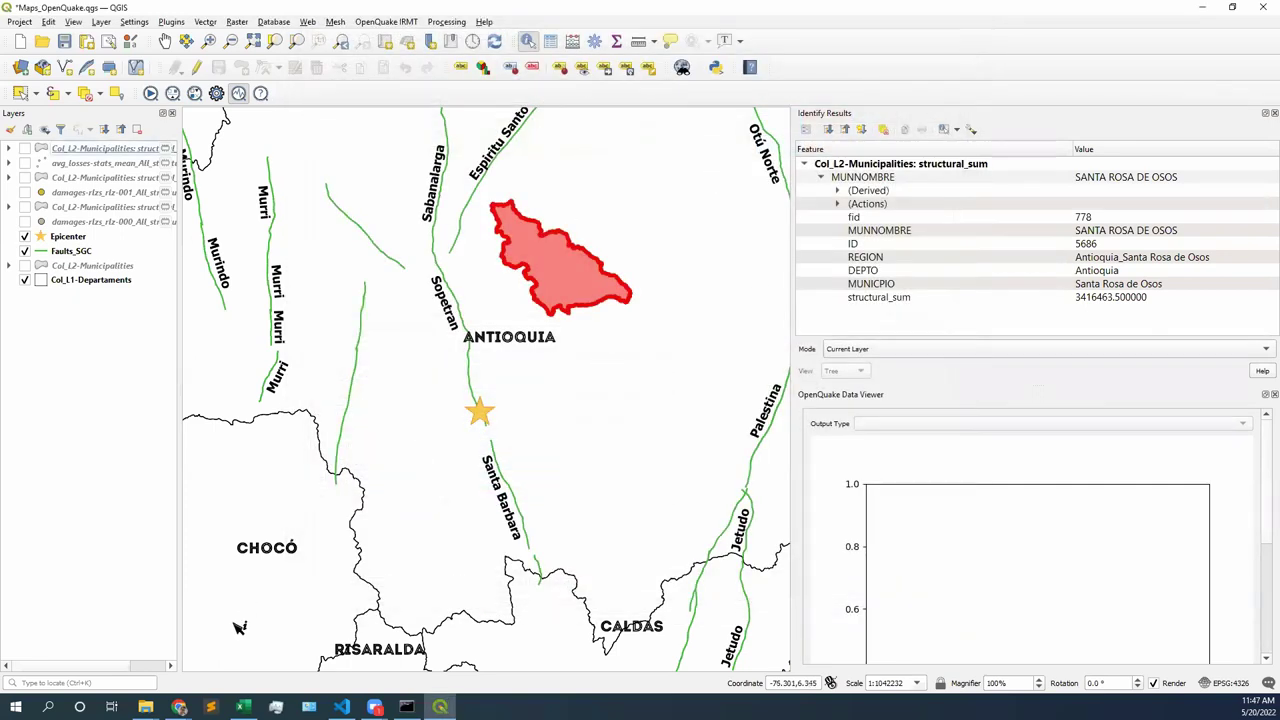
pyautogui.moveTo(179, 707)
pyautogui.click(205, 655)
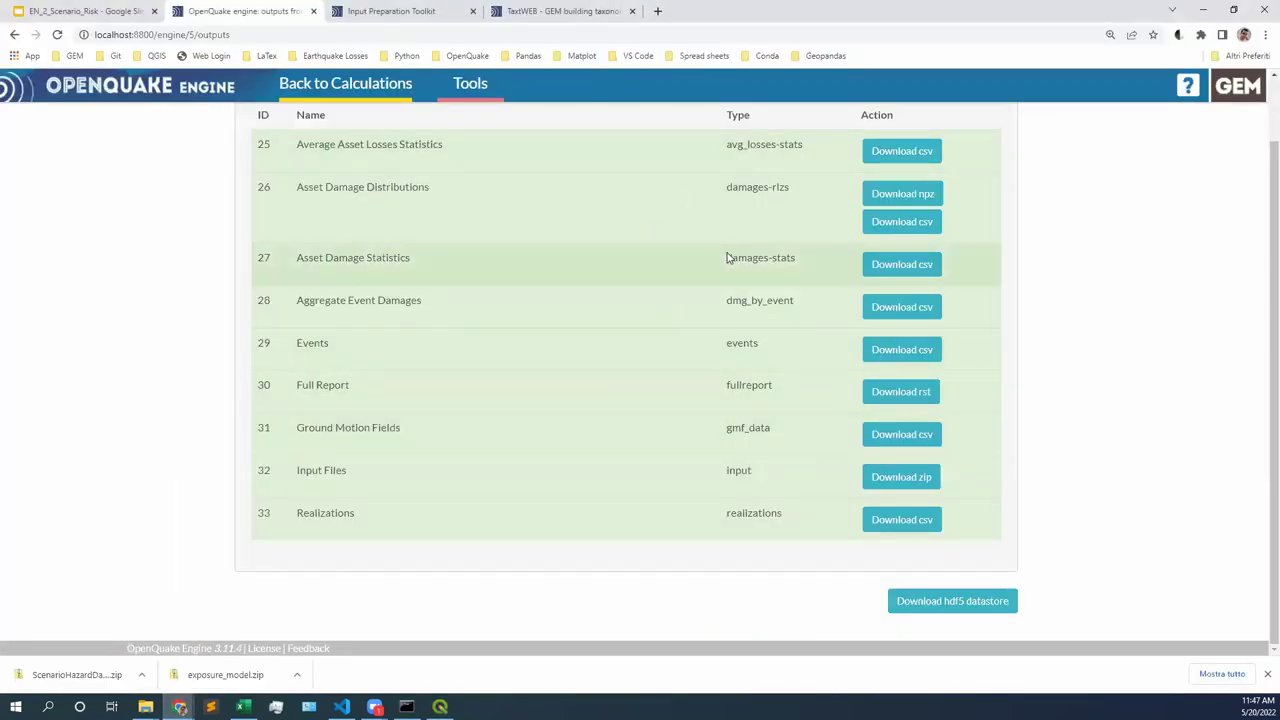
pyautogui.scroll(1, 843, 343)
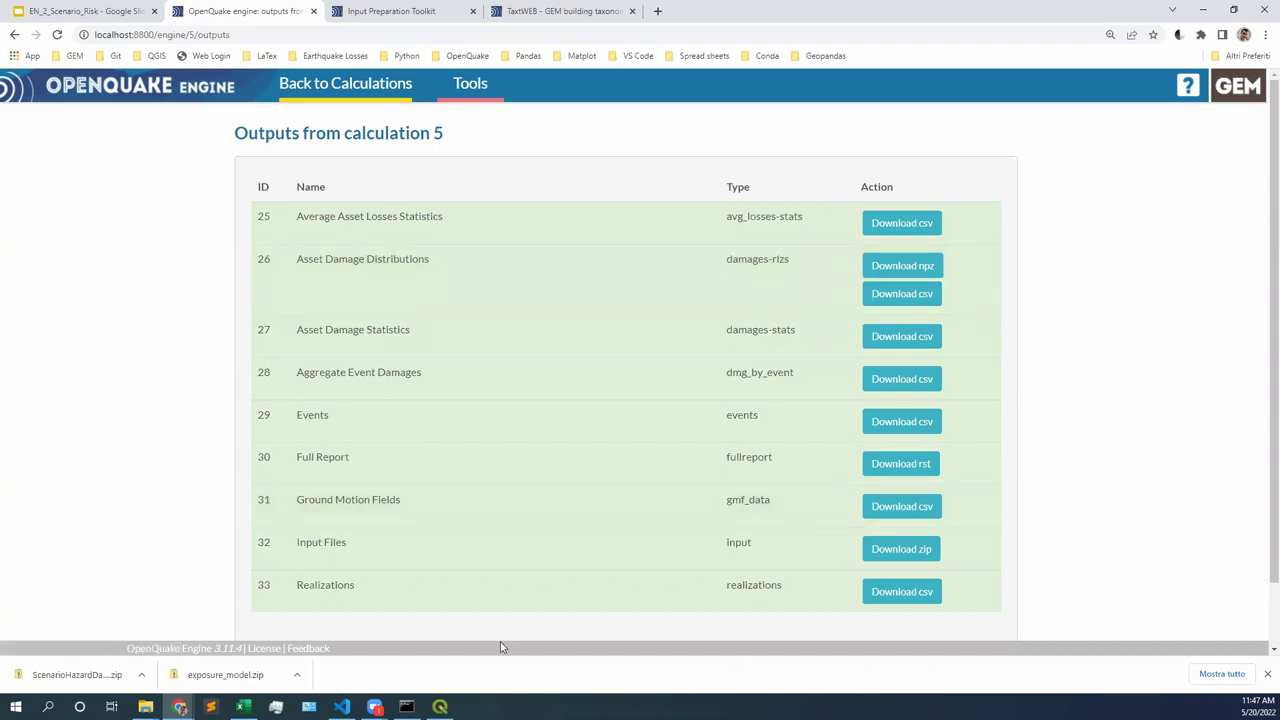
pyautogui.click(440, 707)
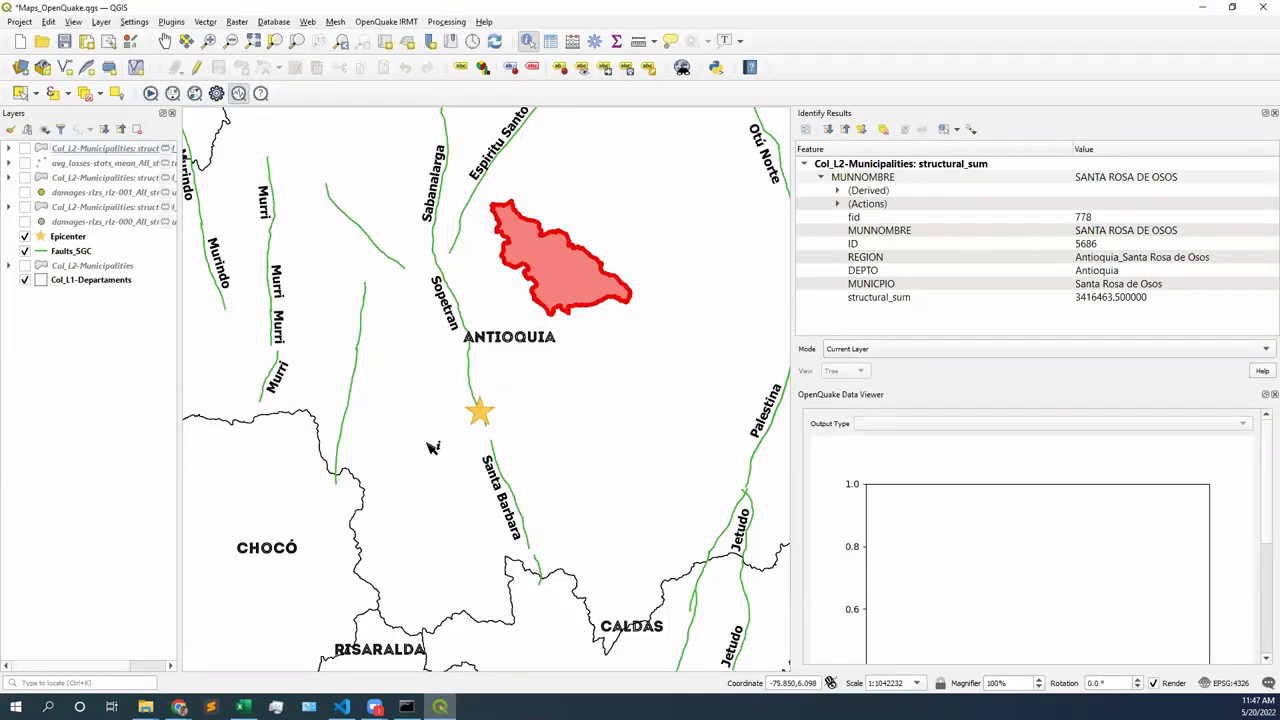